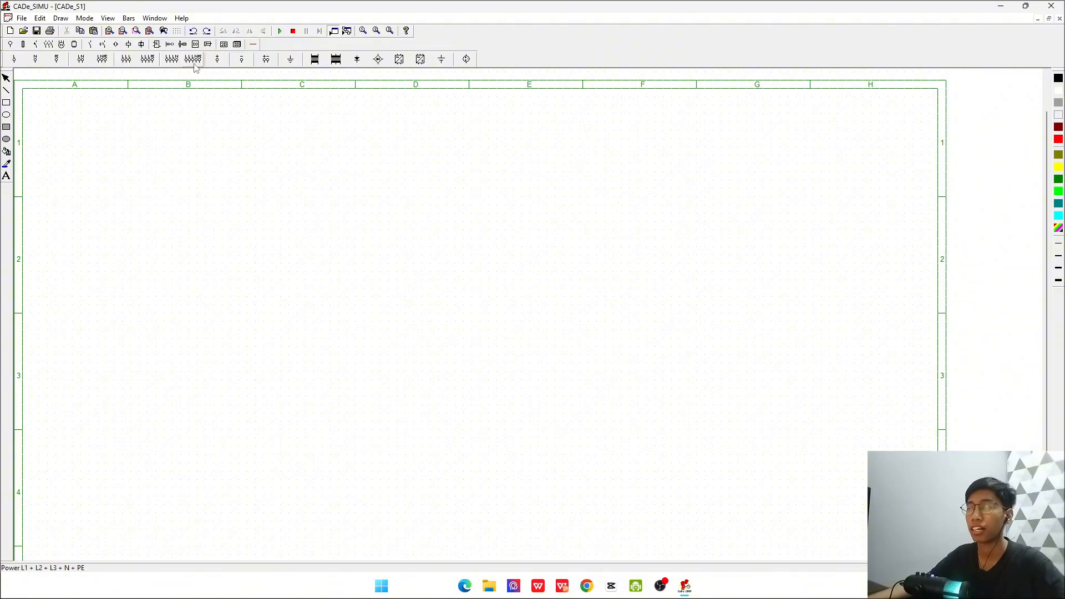
- Check the reference forward-reverse diagram and place an L1 + L2 + L3 + N + PE power feed in cell A1 of the sheet
key(alt+Tab)
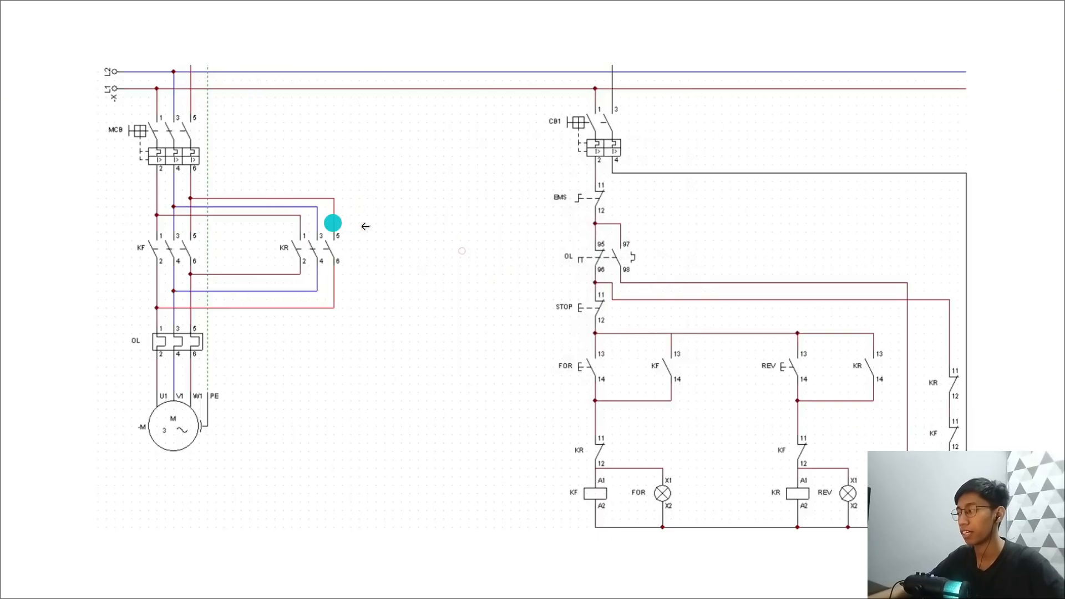
key(alt+Tab)
click(192, 59)
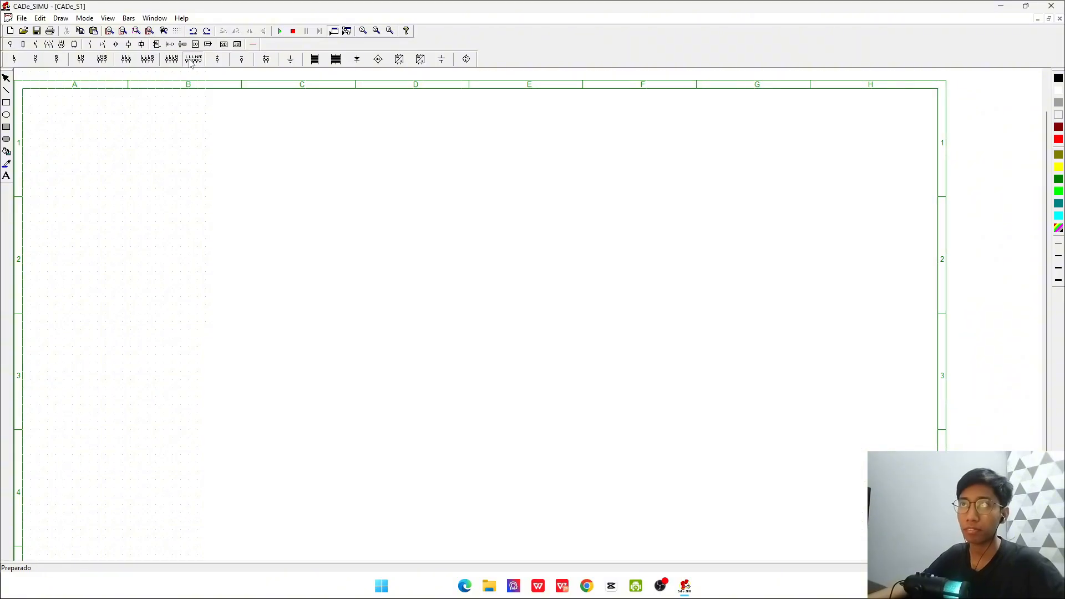
click(89, 156)
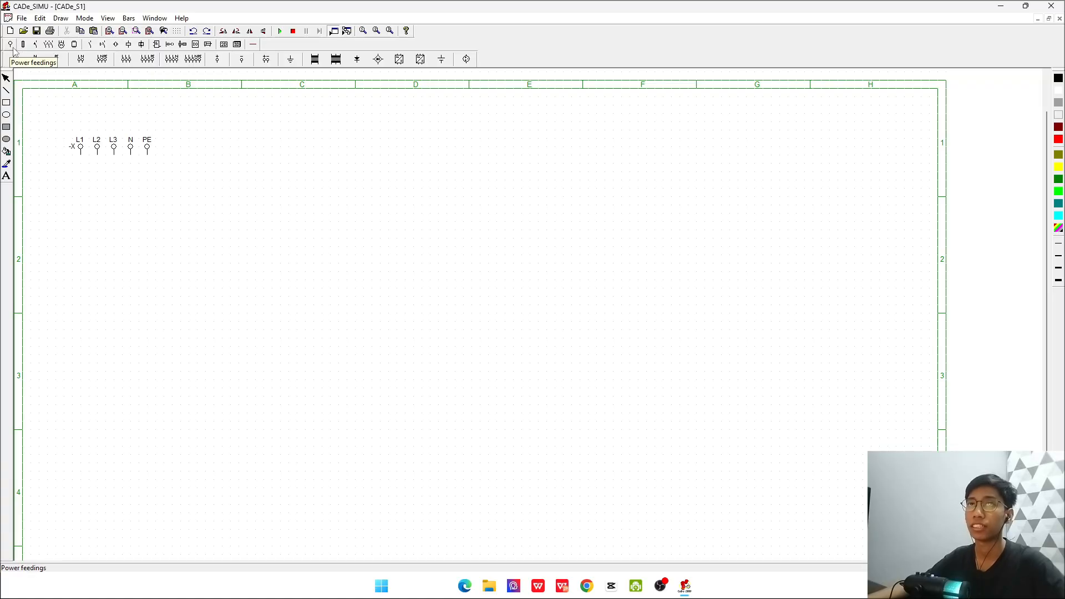
- Rotate the power feed so its terminals point right with PE uppermost, and set it back in cell A1
click(152, 156)
click(120, 153)
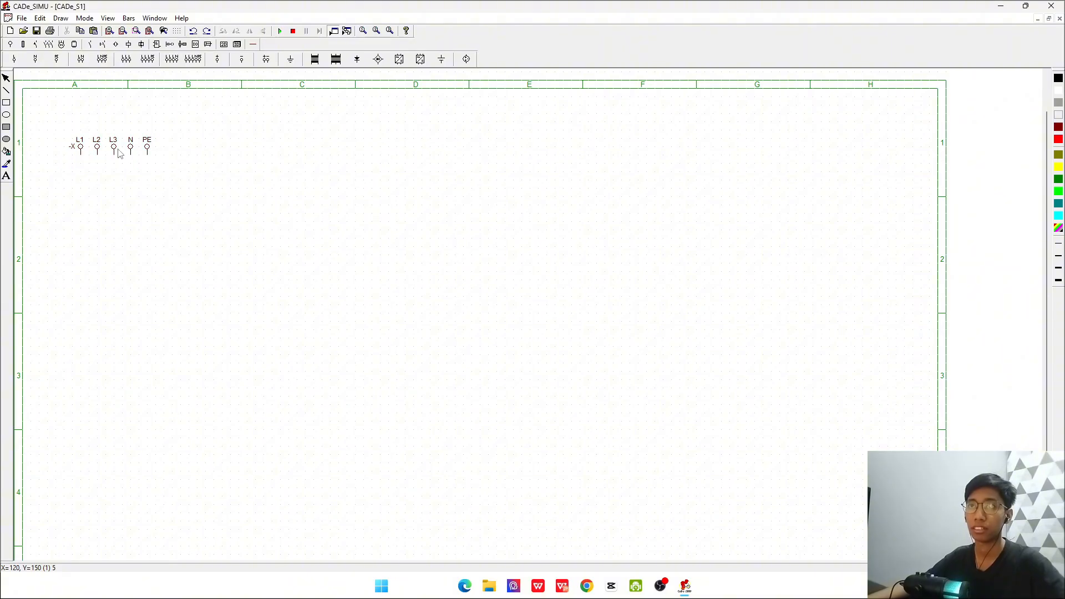
click(141, 147)
click(223, 31)
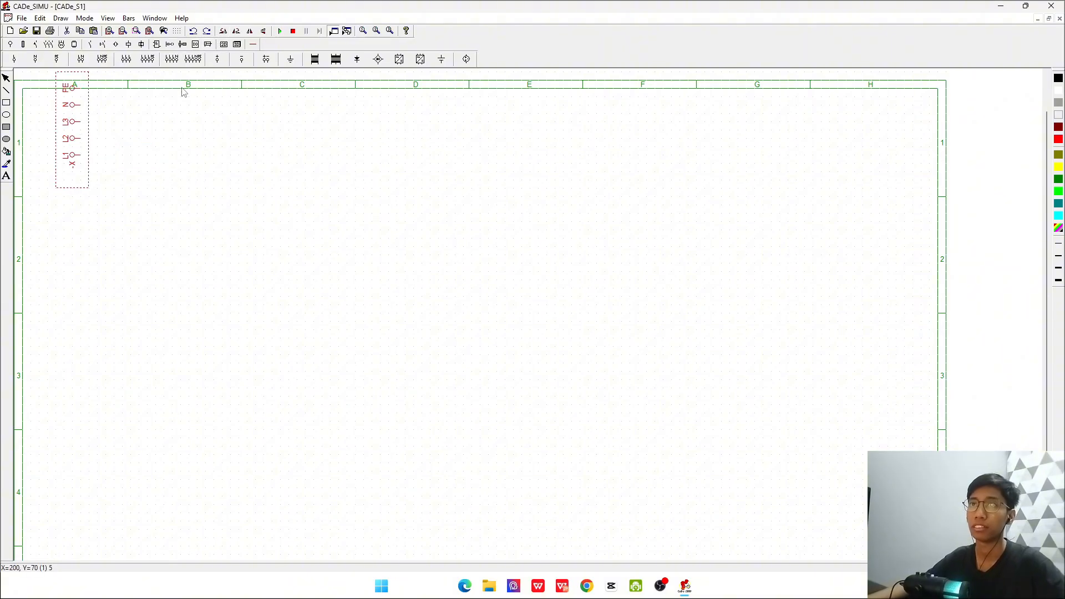
drag(84, 122, 93, 159)
click(96, 161)
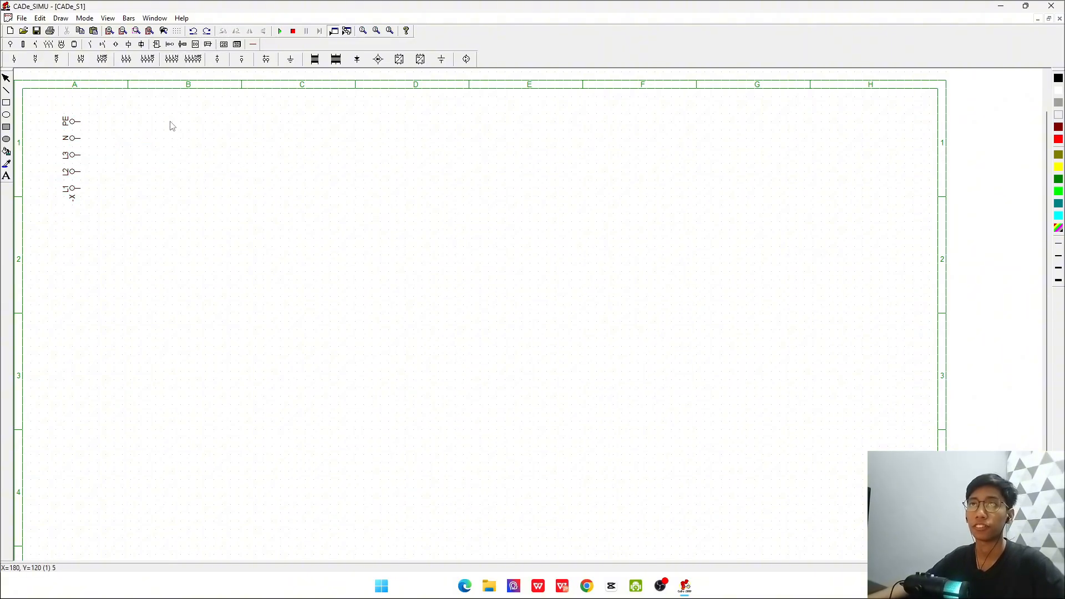
- Draw horizontal supply wires from the L1, L2, L3, N and PE terminals across the sheet to column H, using the protective-earth wire type for PE
click(253, 44)
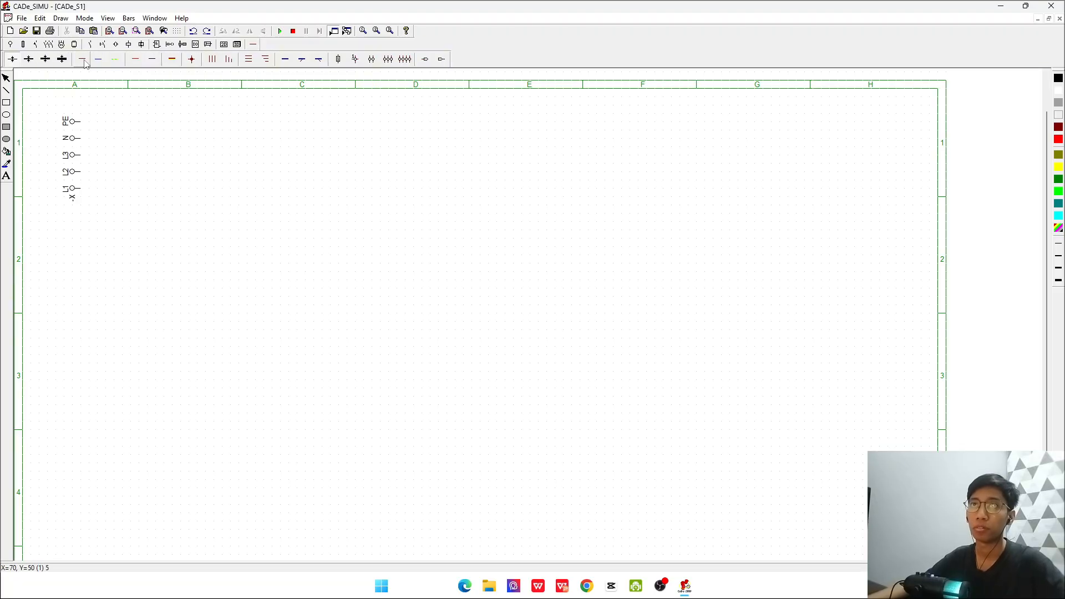
drag(86, 194, 888, 188)
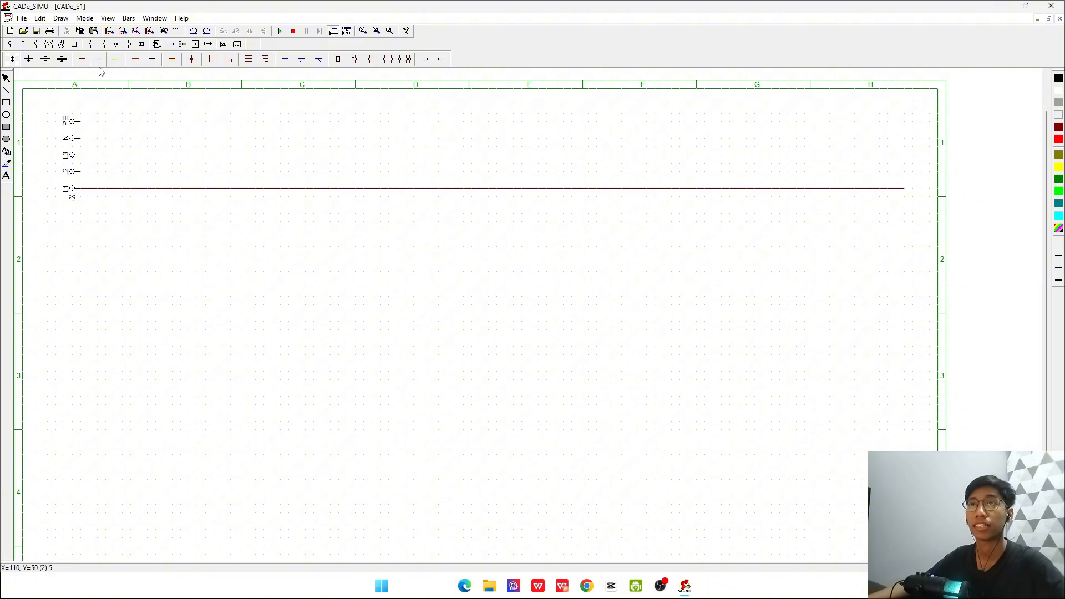
mouse_move(85, 177)
mouse_down()
mouse_move(621, 166)
mouse_move(883, 182)
mouse_up()
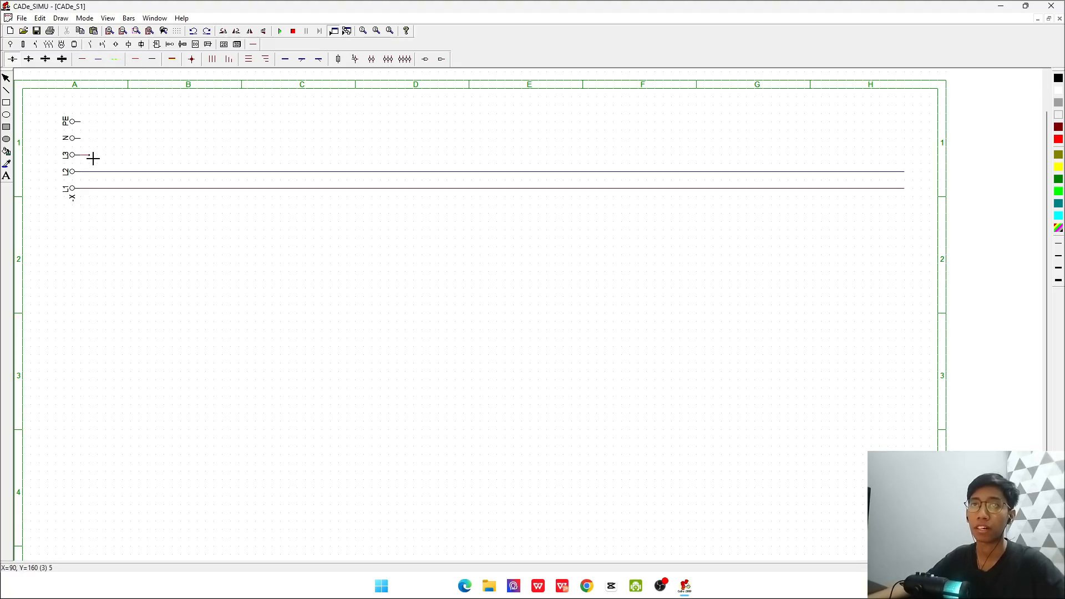
drag(92, 159, 889, 194)
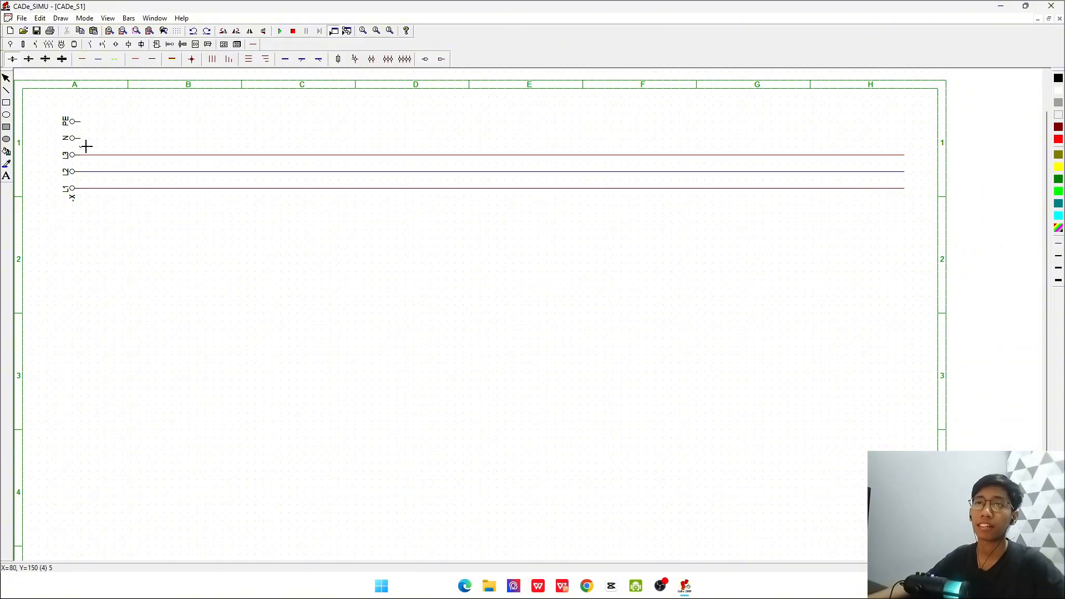
drag(86, 144, 909, 171)
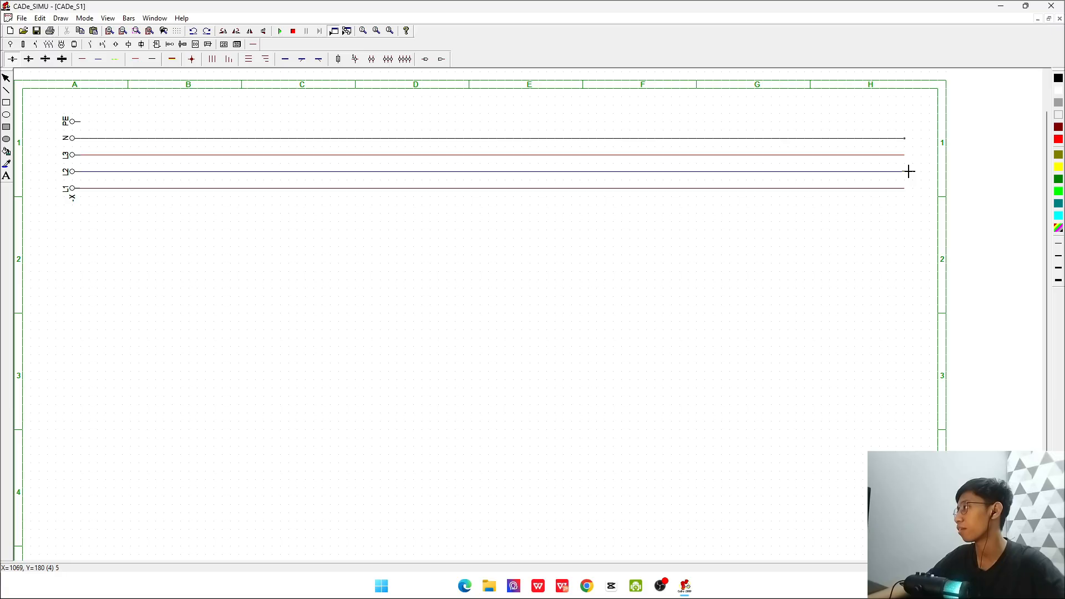
click(115, 60)
drag(89, 128, 903, 154)
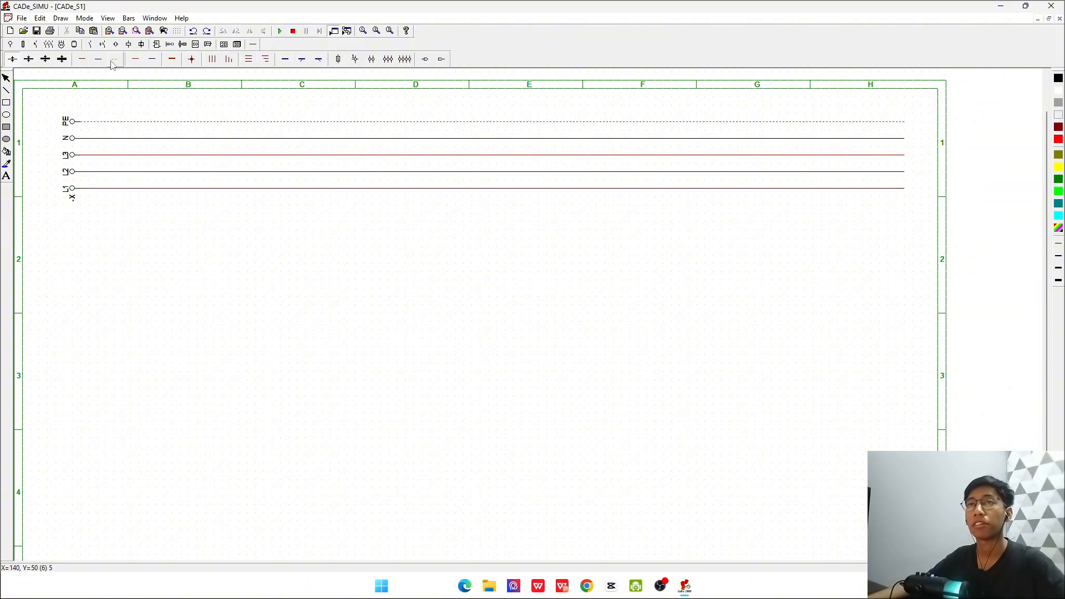
- Look through the component categories for a three-pole motor circuit breaker
click(102, 45)
click(141, 46)
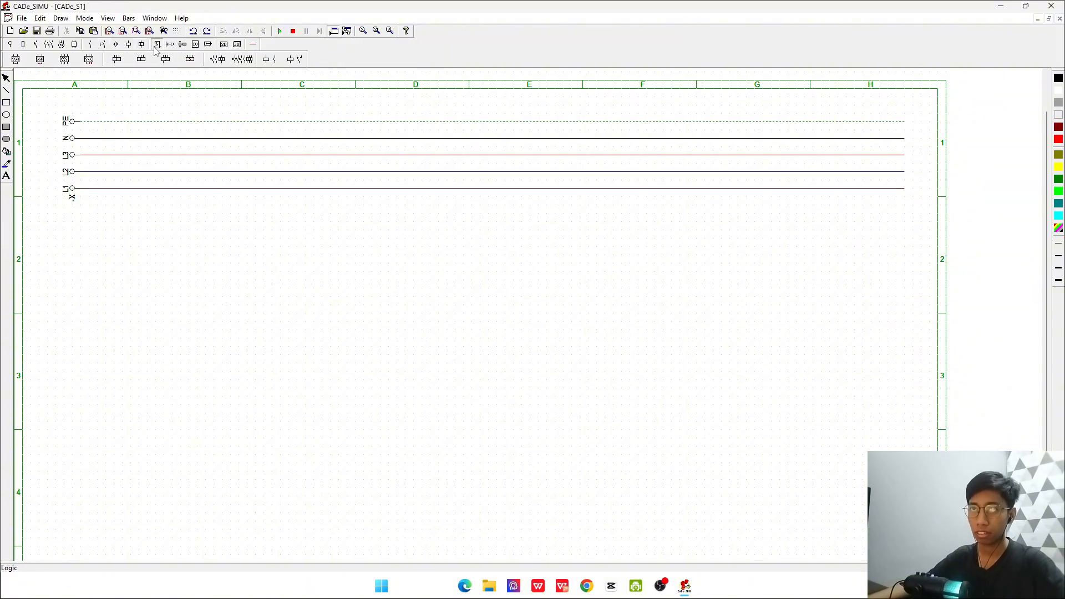
click(115, 45)
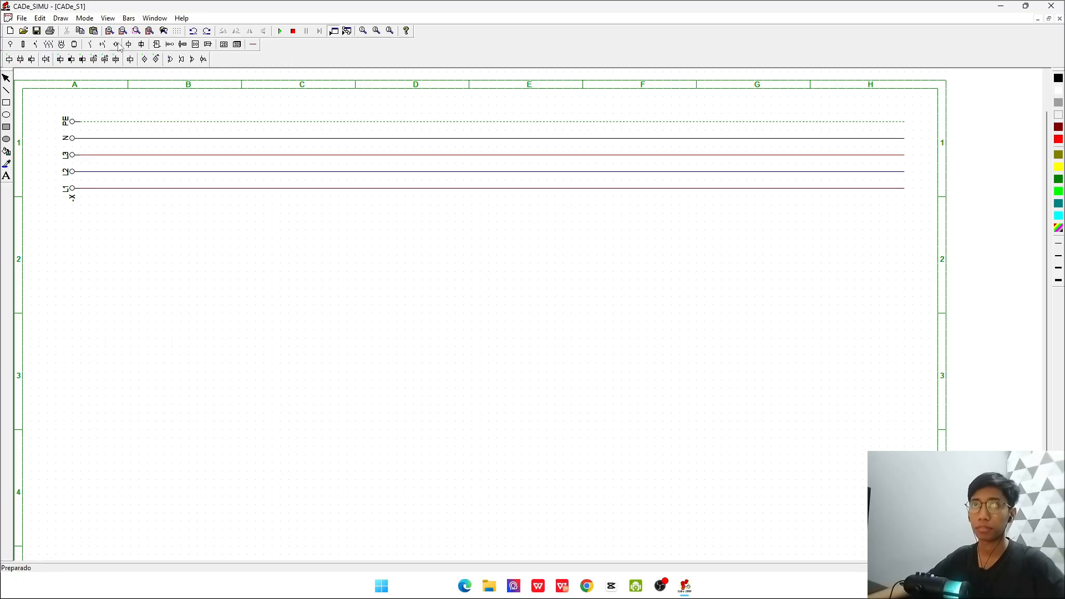
click(157, 45)
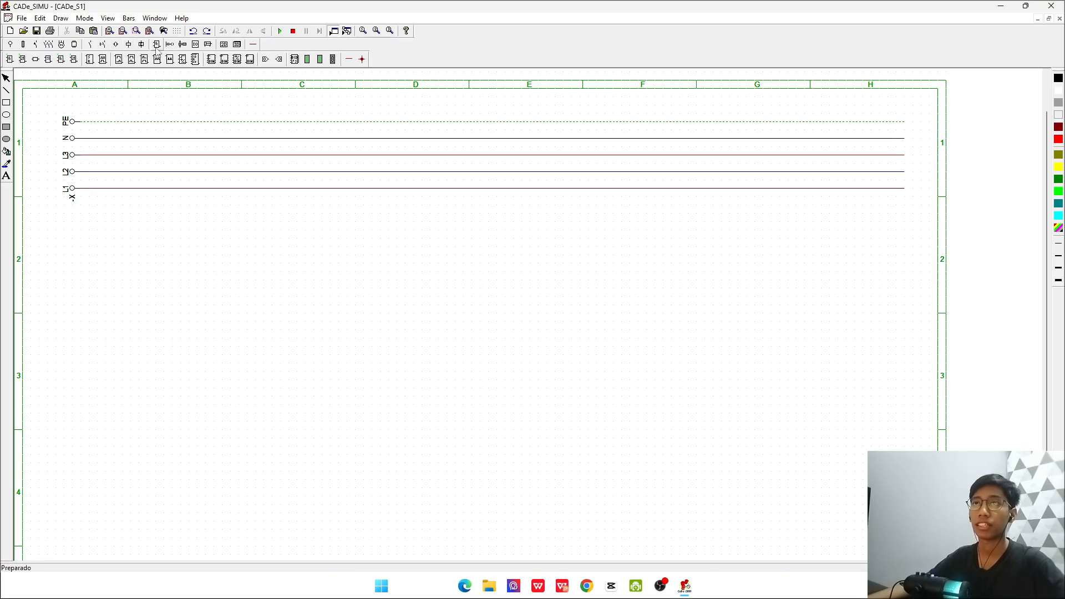
click(88, 45)
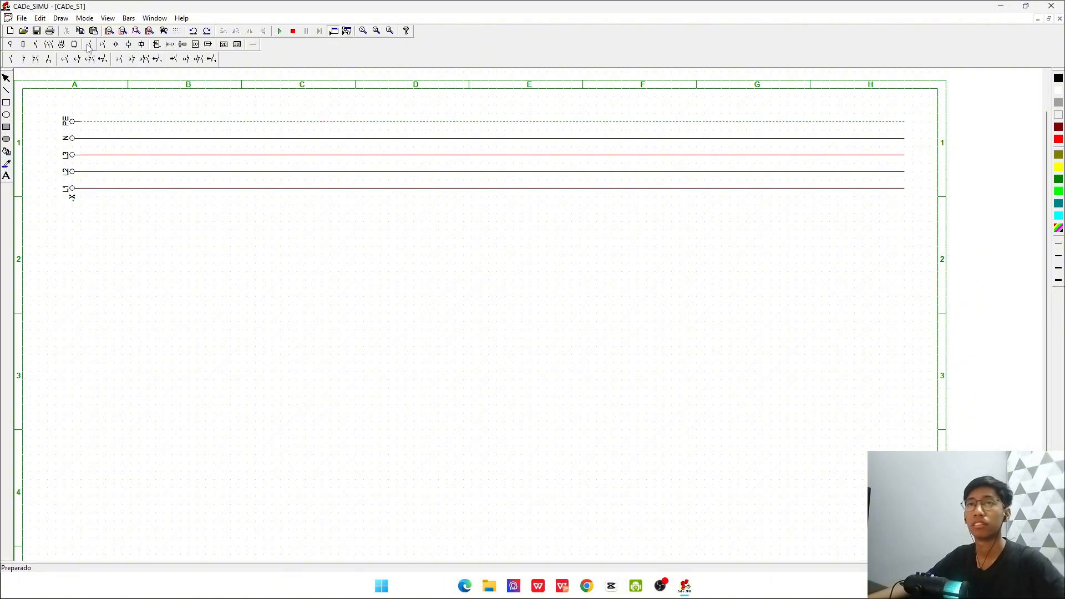
click(61, 44)
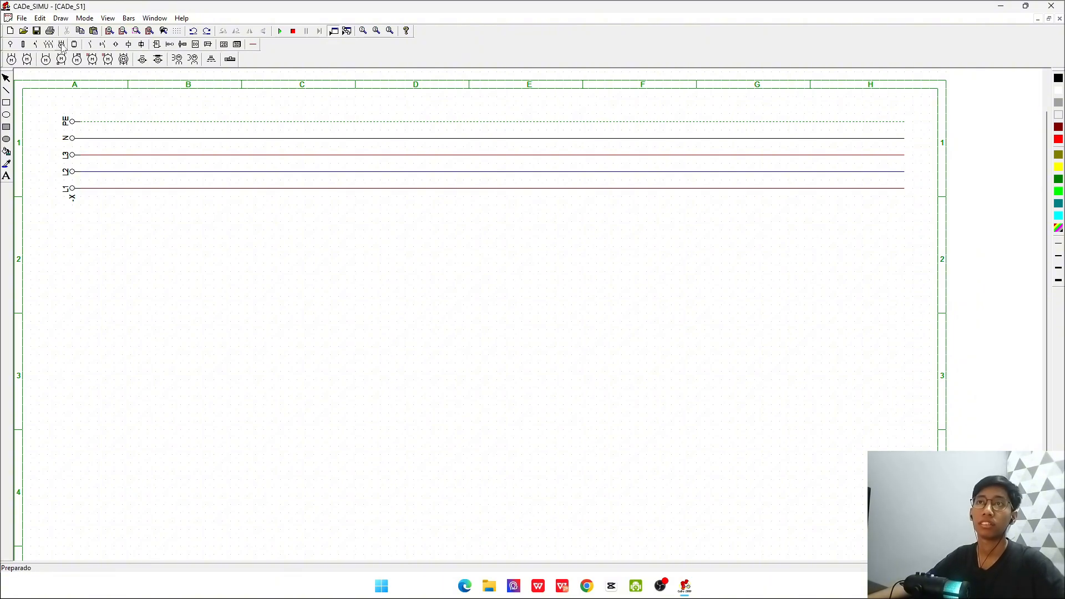
click(51, 44)
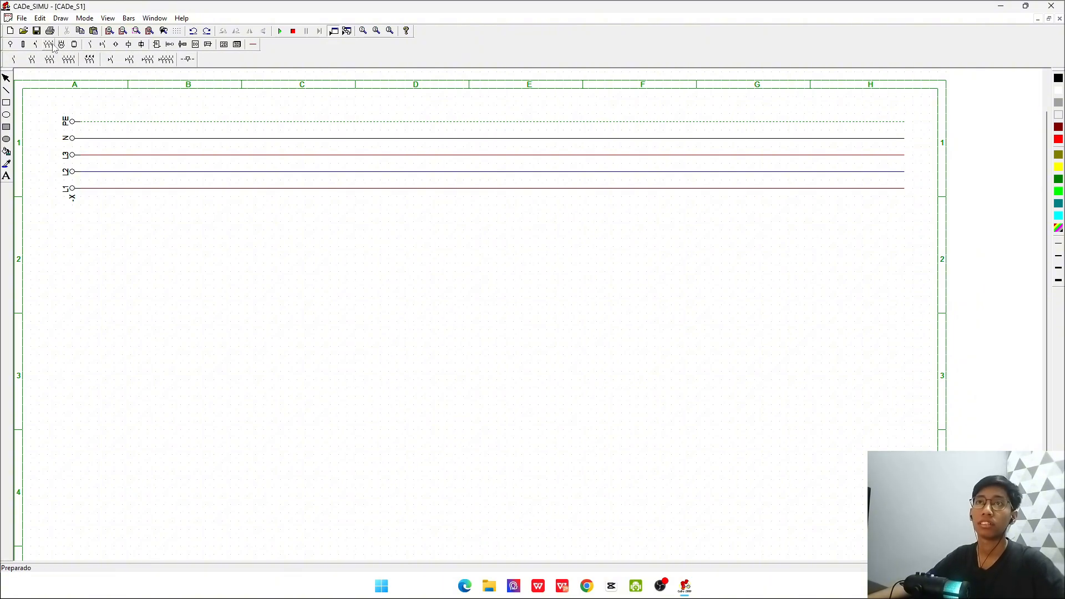
click(142, 45)
click(116, 44)
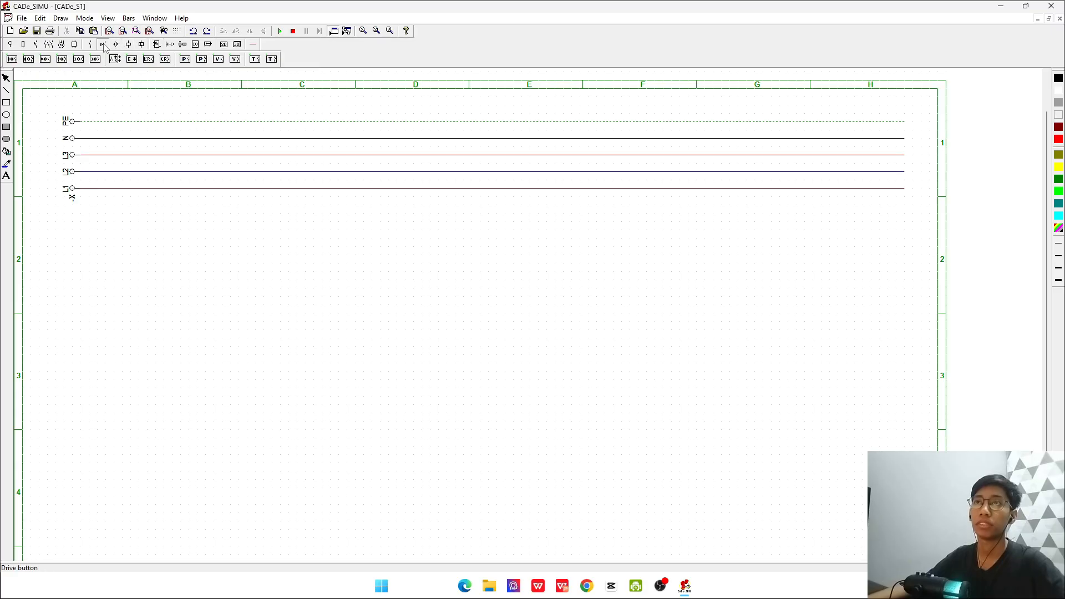
click(102, 44)
click(90, 45)
click(74, 44)
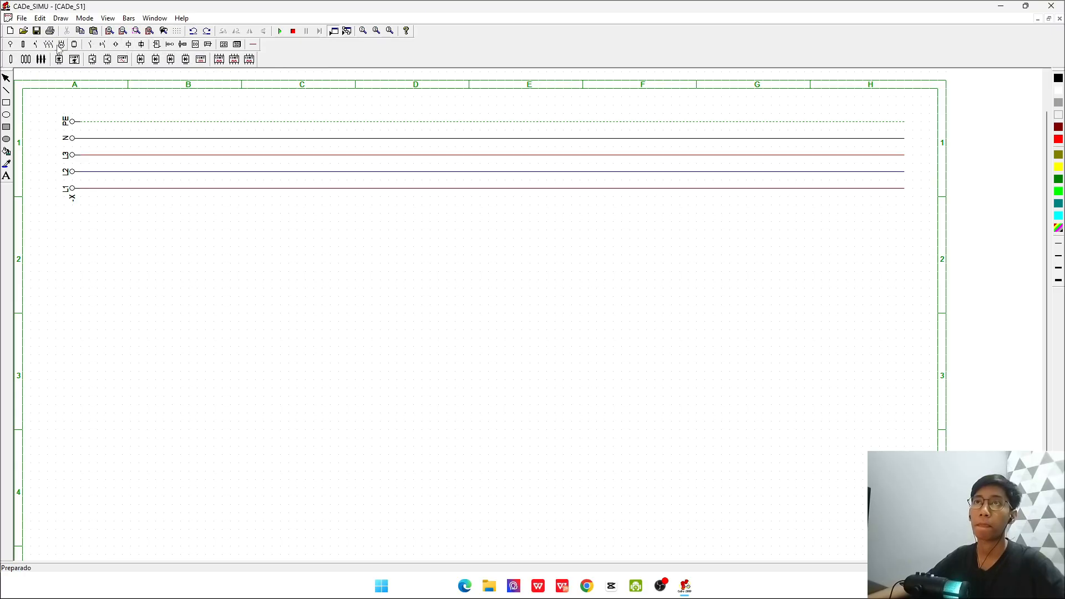
click(61, 44)
click(48, 44)
- Place a three-pole thermal-magnetic circuit breaker below the supply lines in row 2, near the start of column B
click(35, 45)
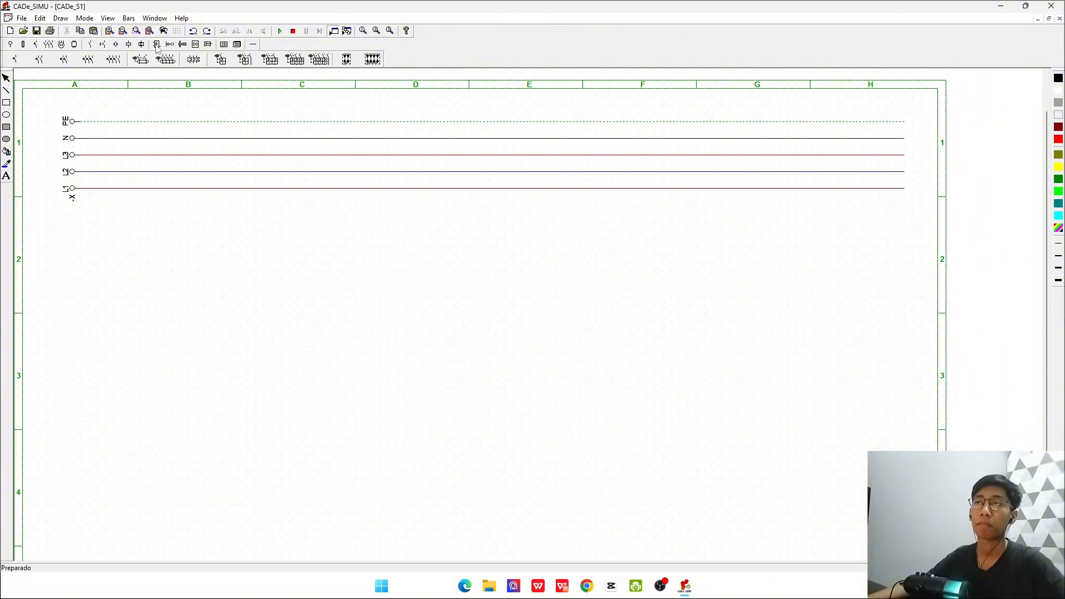
click(304, 64)
click(157, 246)
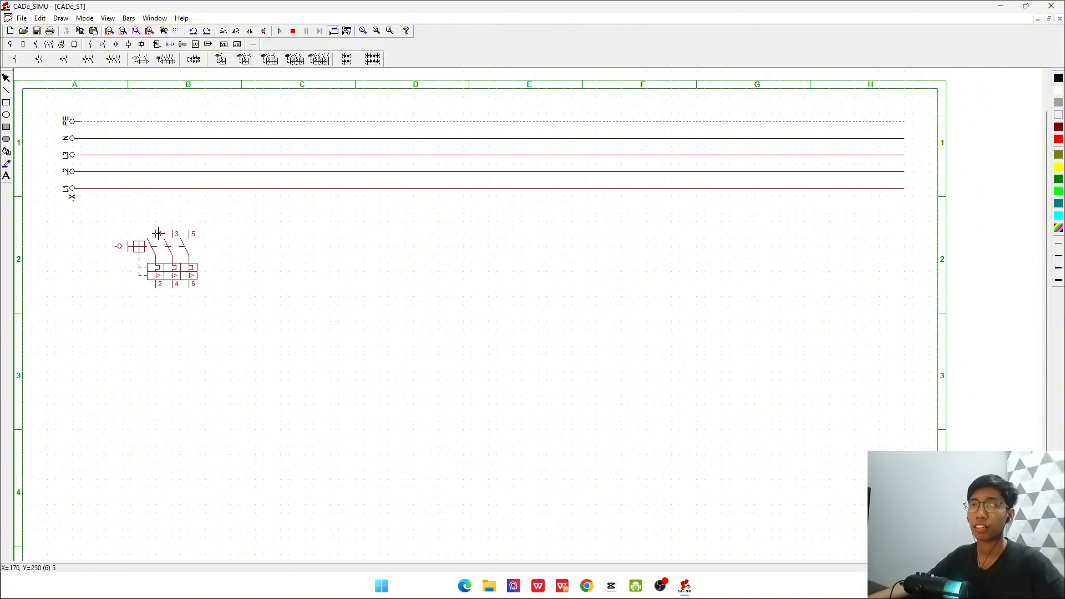
click(159, 229)
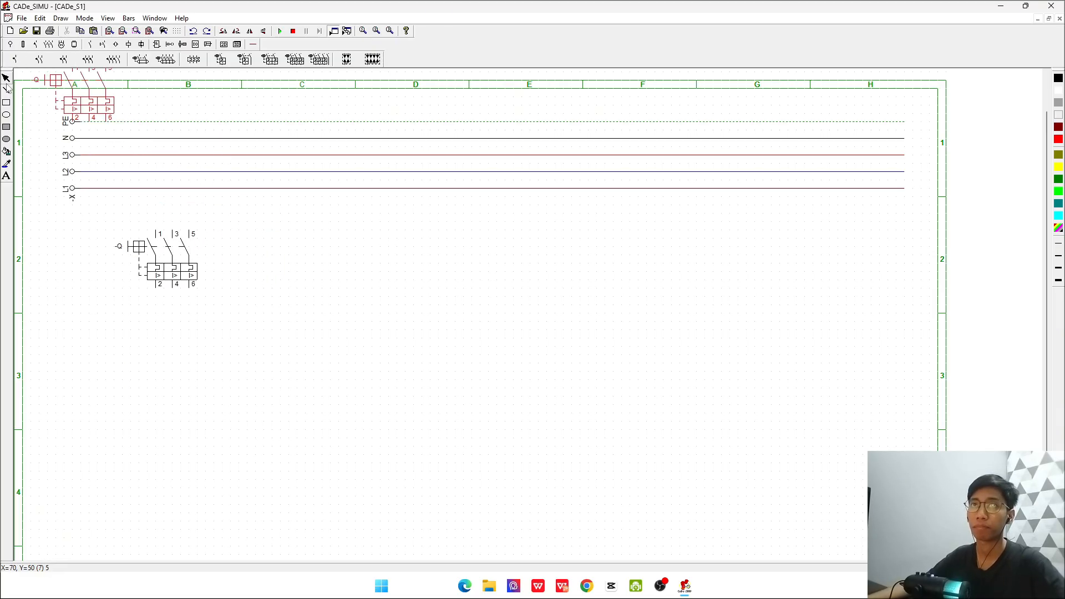
- Place two sets of three-pole contactor main contacts side by side in row 3, the first directly below the circuit breaker
click(93, 45)
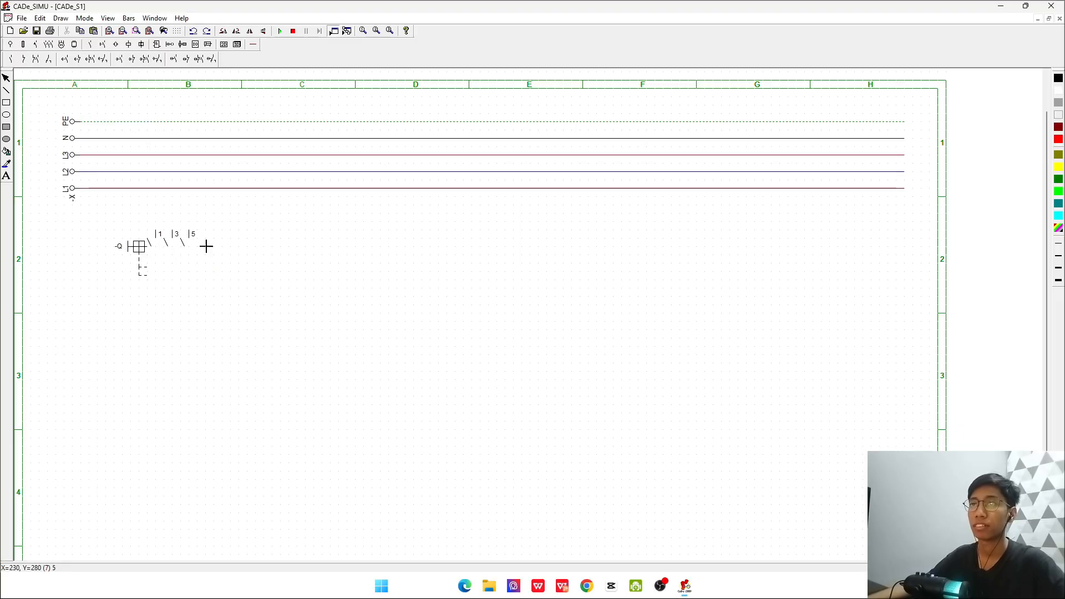
key(ctrl+v)
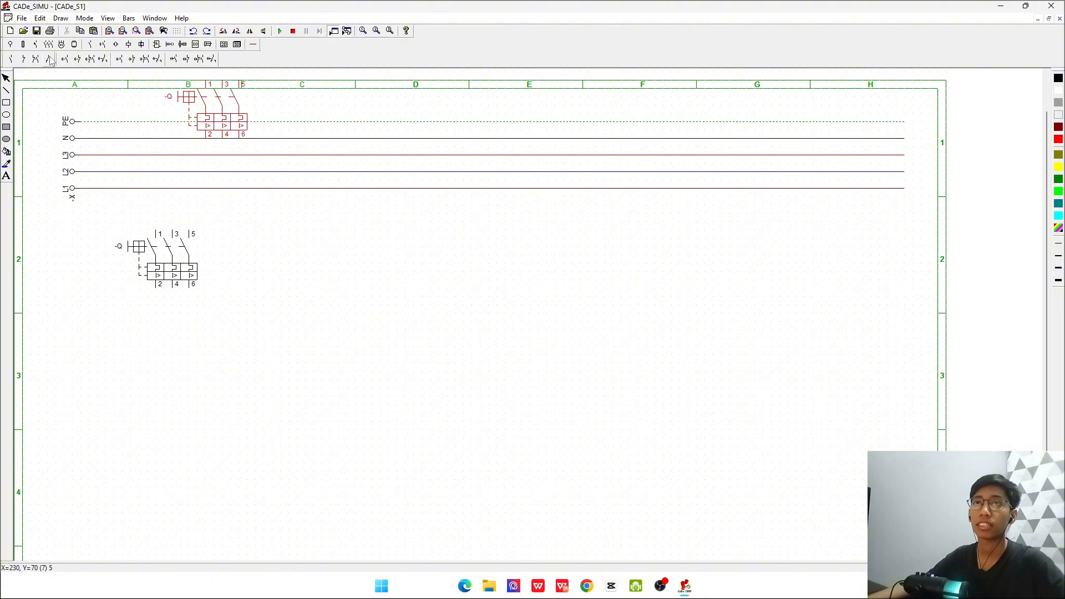
click(104, 45)
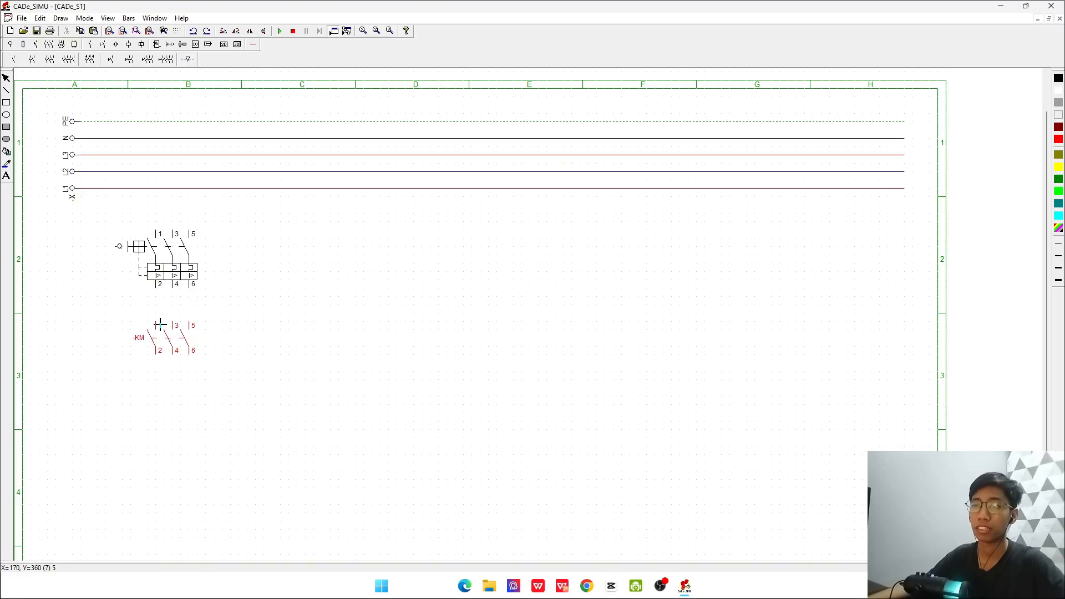
click(160, 332)
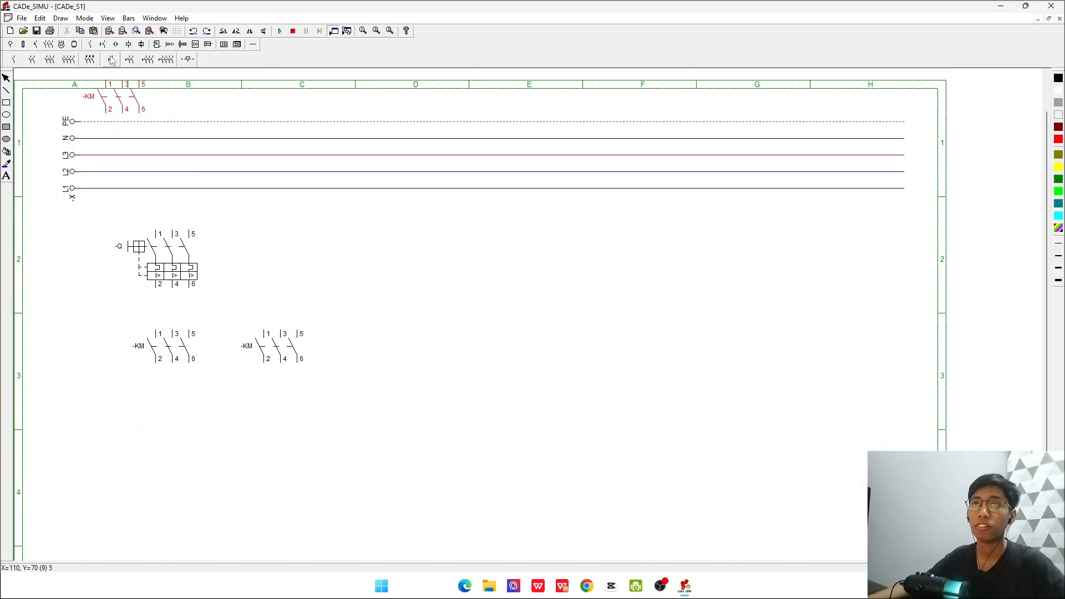
- Check the reference diagram and place a three-pole thermal overload relay directly below the first contactor
click(89, 45)
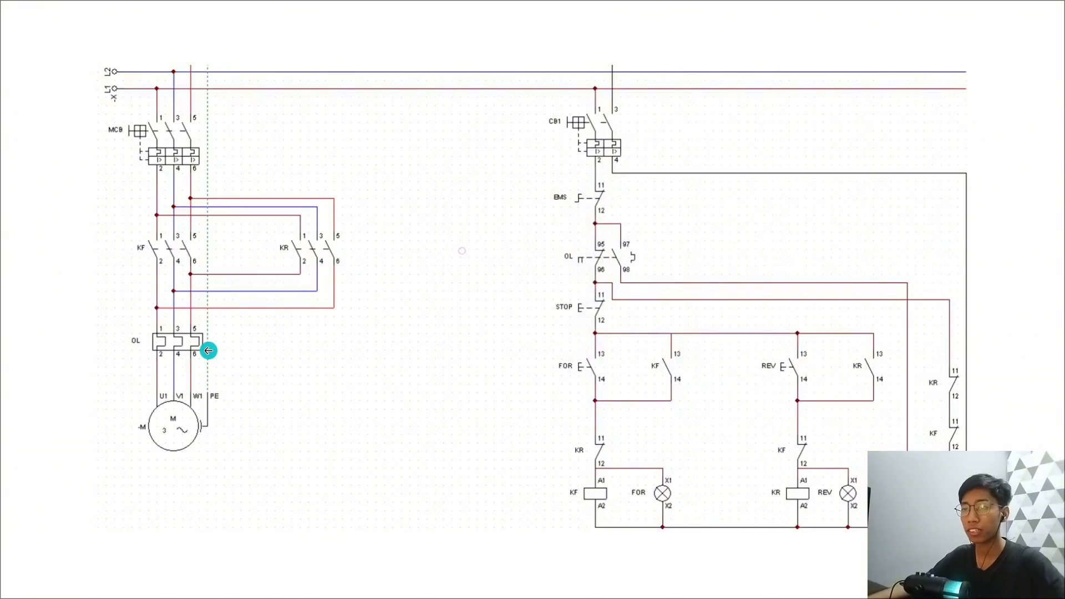
key(alt+Tab)
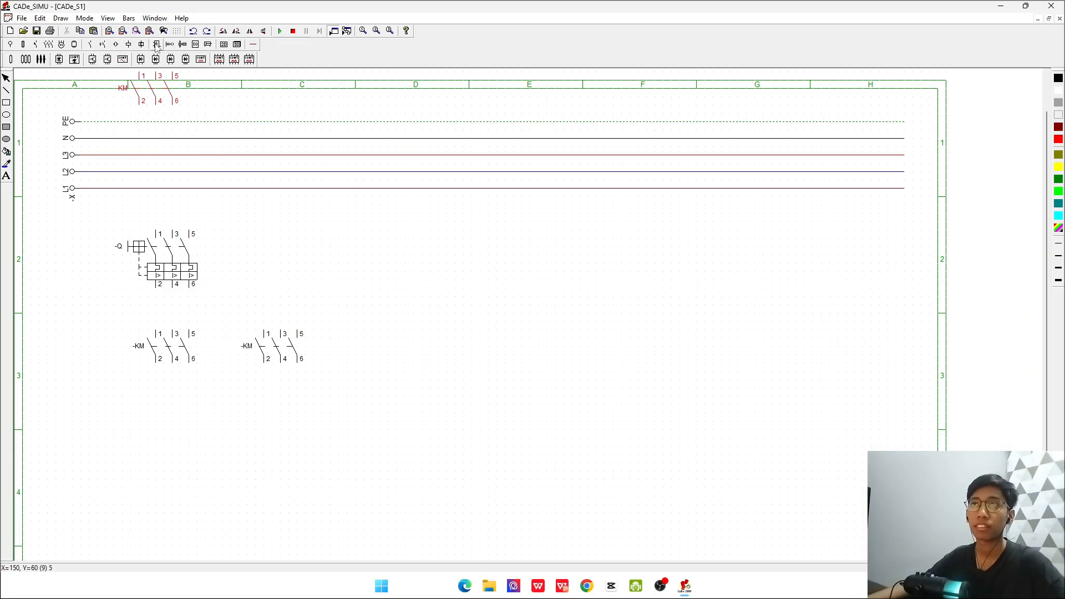
click(62, 45)
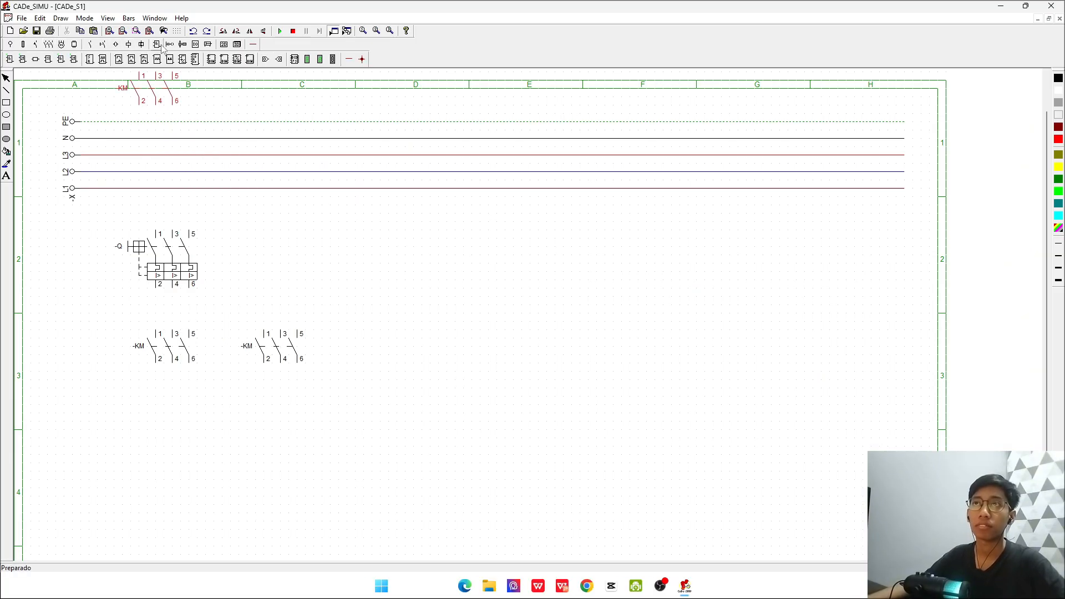
mouse_move(199, 48)
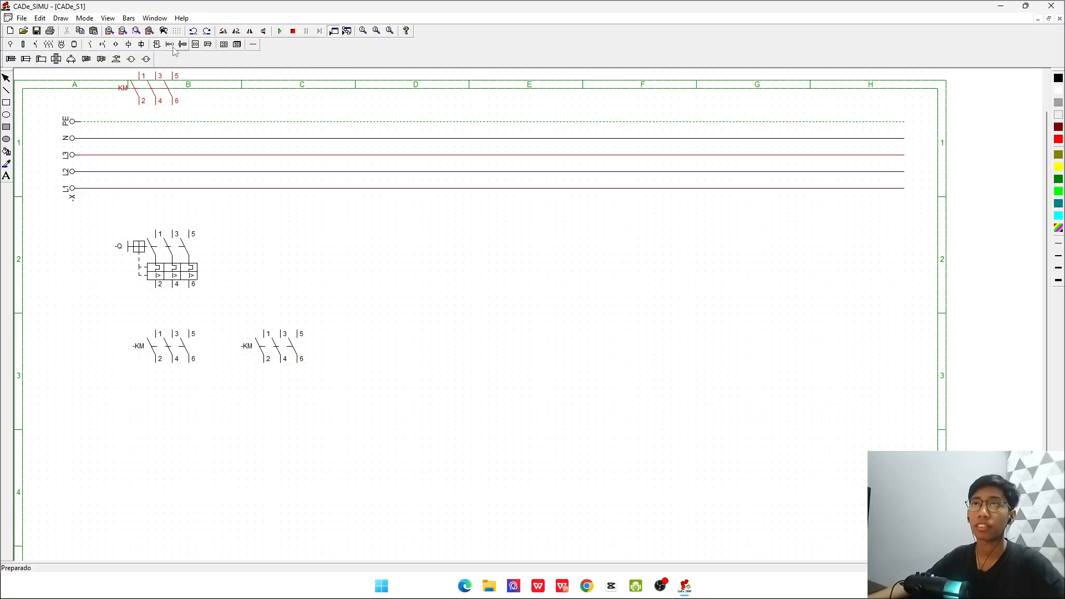
mouse_move(131, 47)
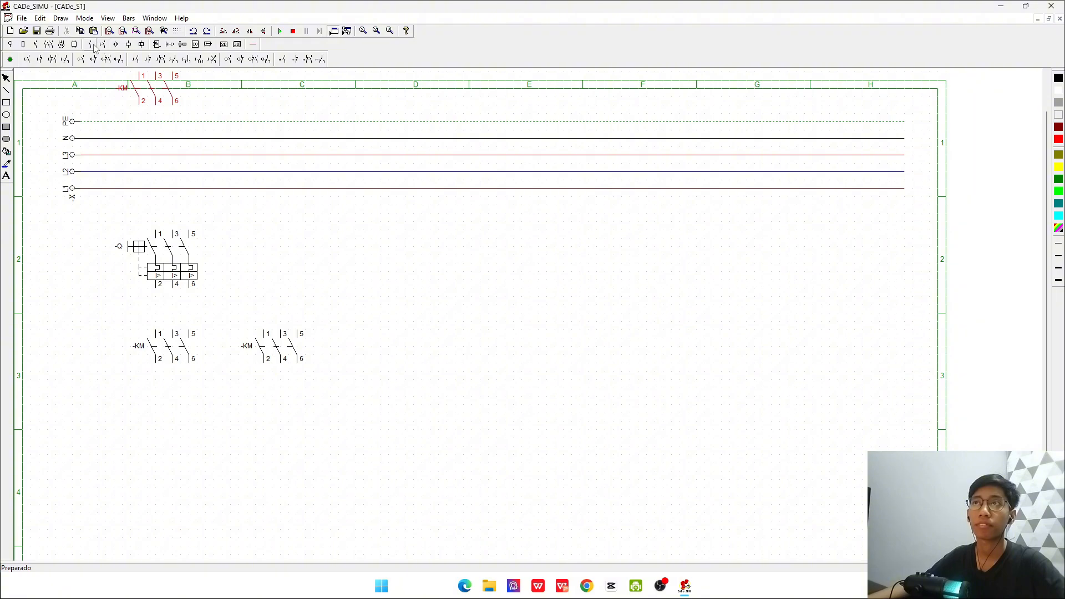
mouse_move(29, 46)
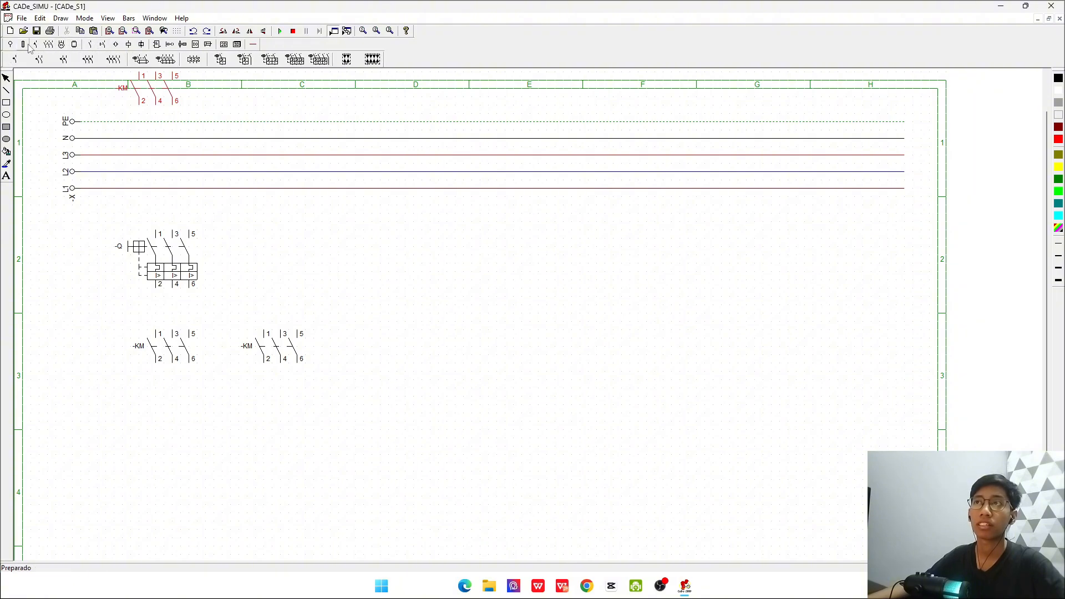
click(193, 59)
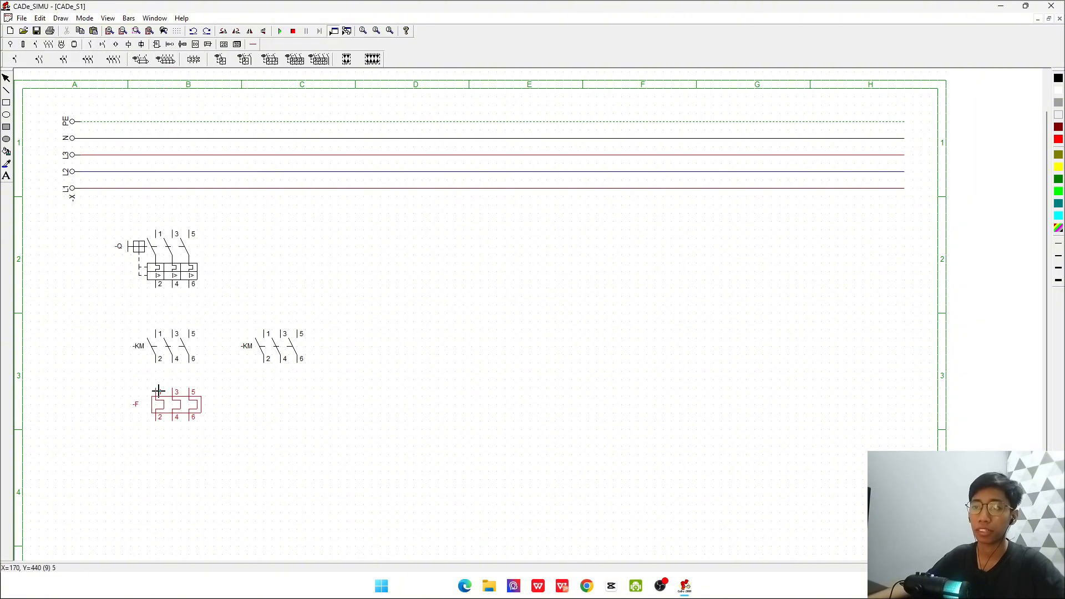
click(158, 391)
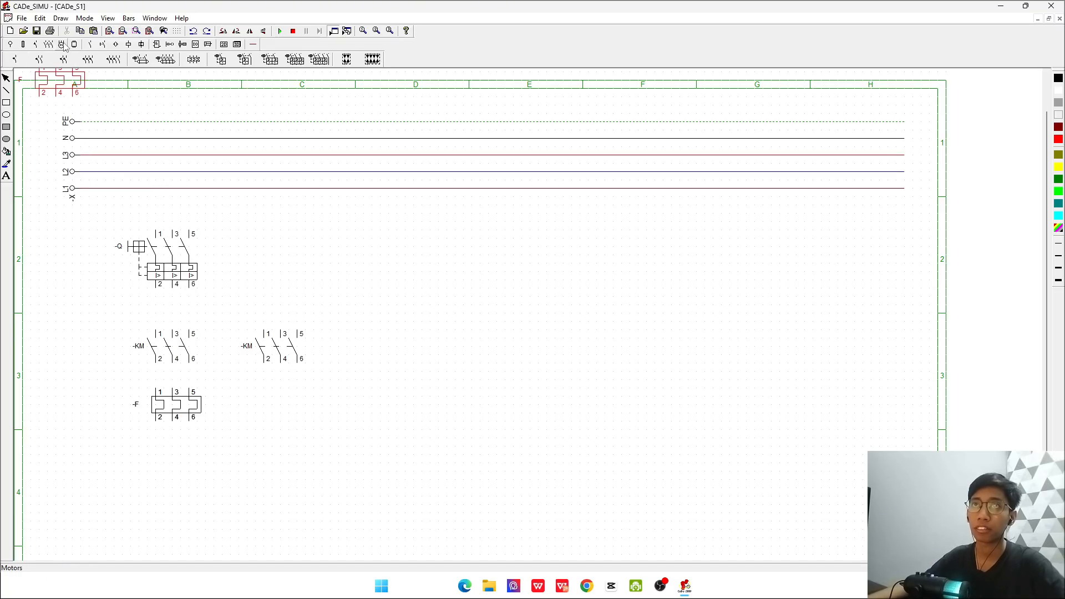
- Place a three-phase motor with a PE terminal directly below the thermal overload relay
mouse_move(61, 44)
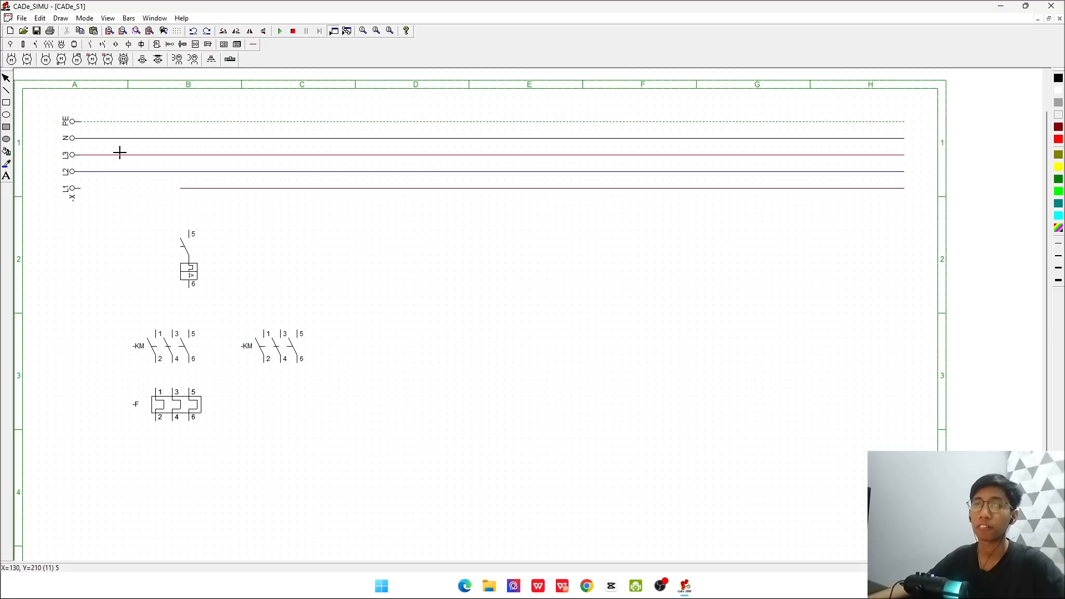
click(61, 59)
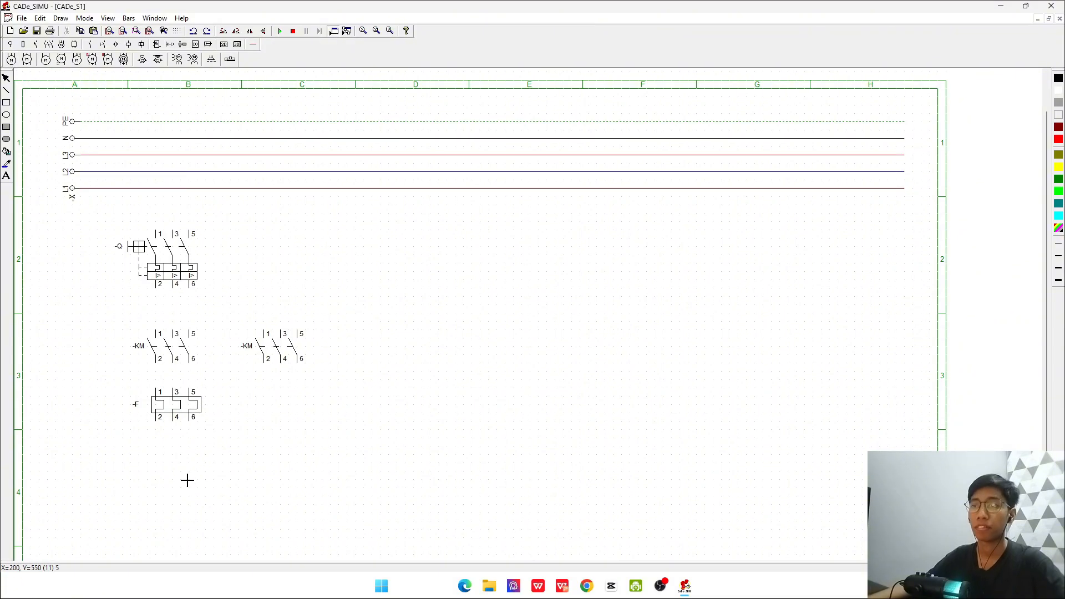
click(157, 449)
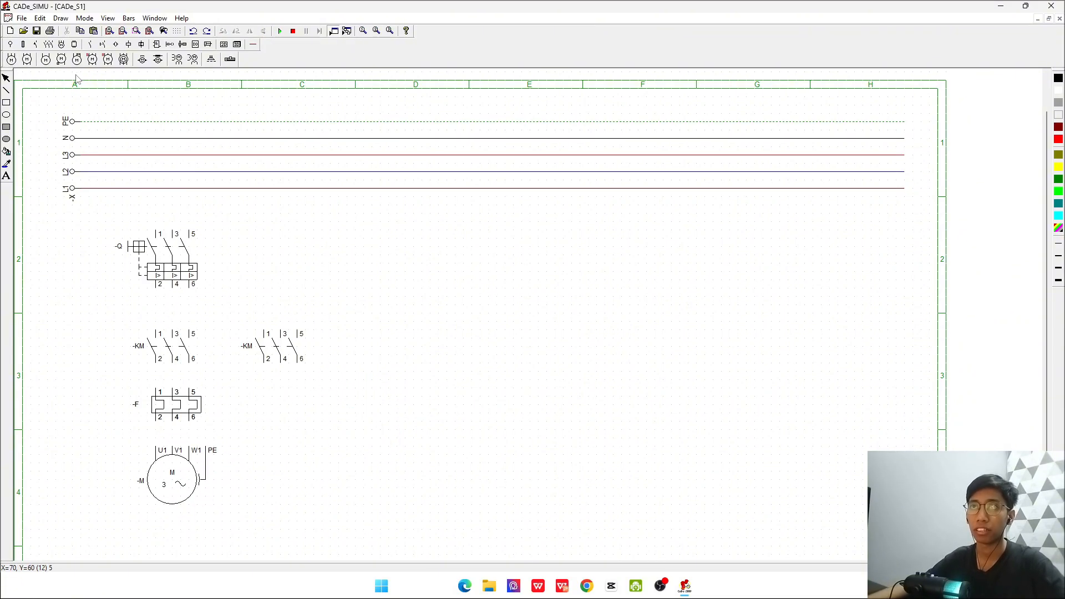
- Move the circuit breaker, both contactors and the thermal overload relay upward, bringing the breaker close to the L1 line
click(253, 44)
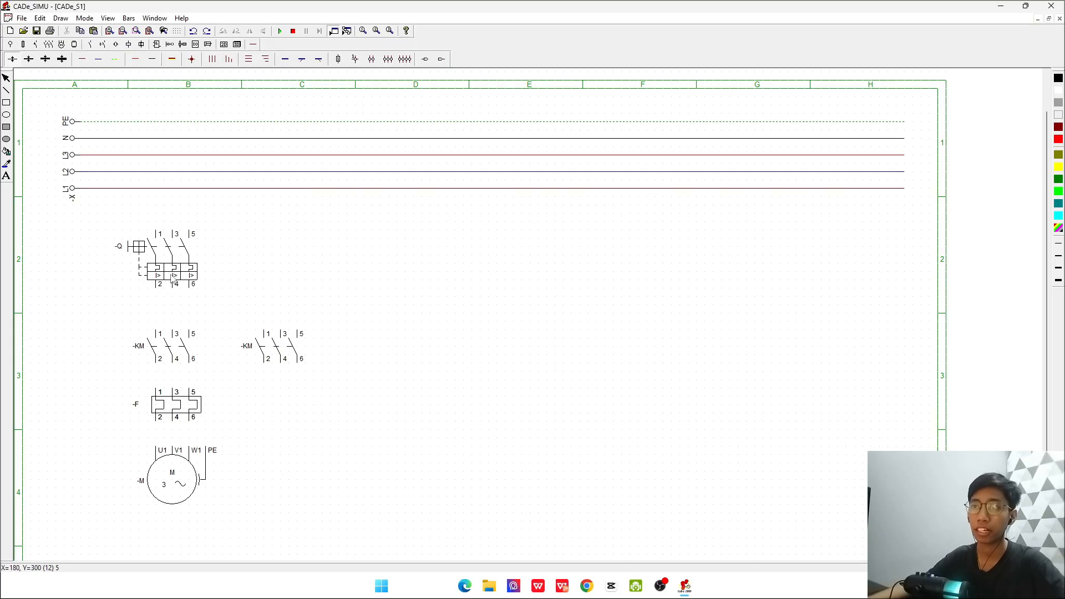
drag(174, 277, 174, 254)
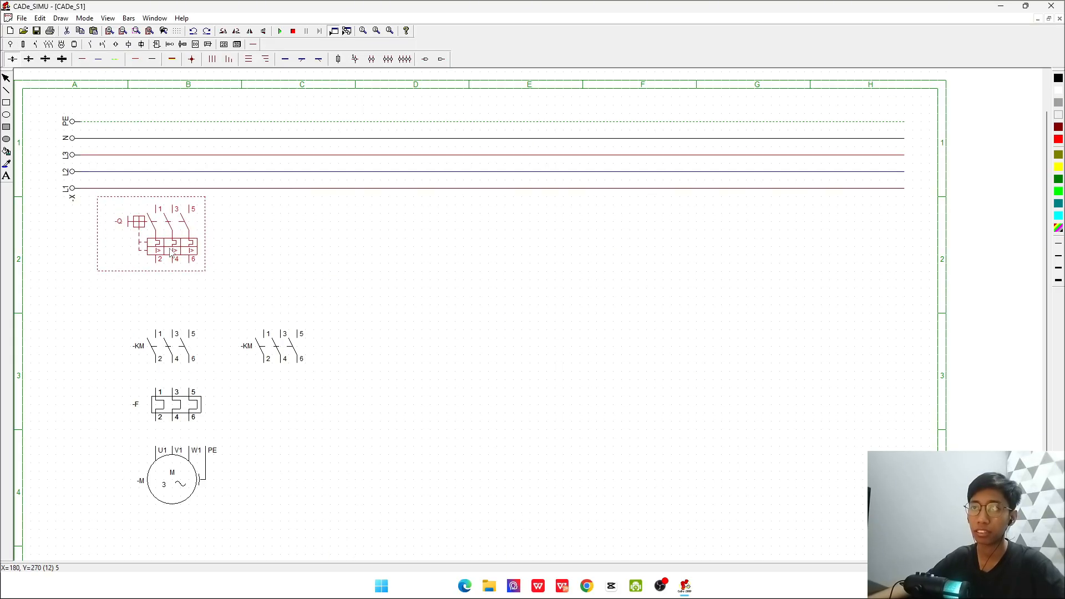
click(222, 329)
drag(179, 348, 180, 323)
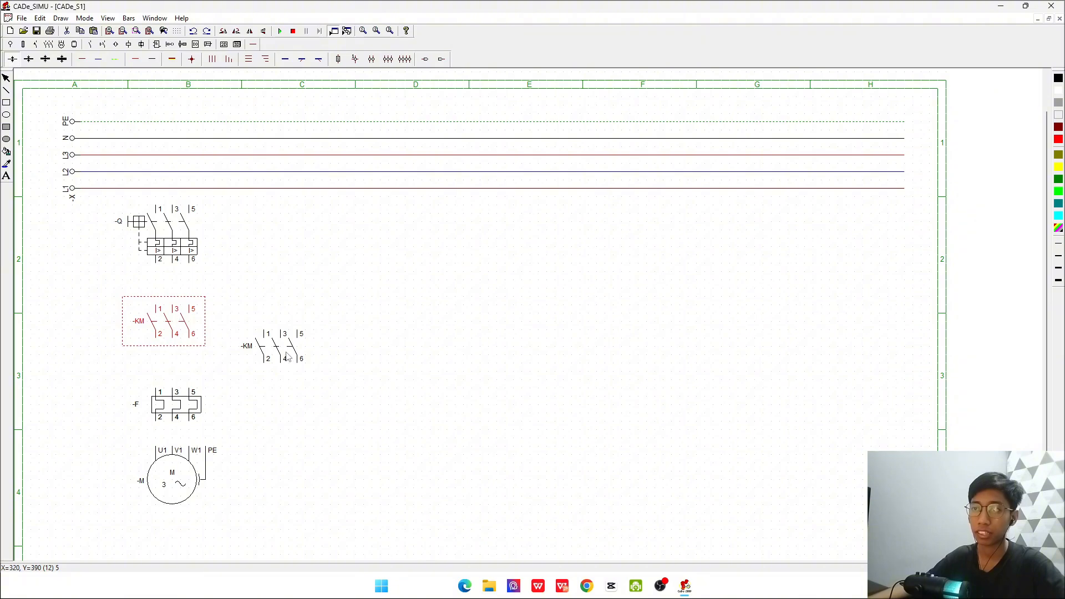
drag(288, 357, 284, 327)
click(380, 327)
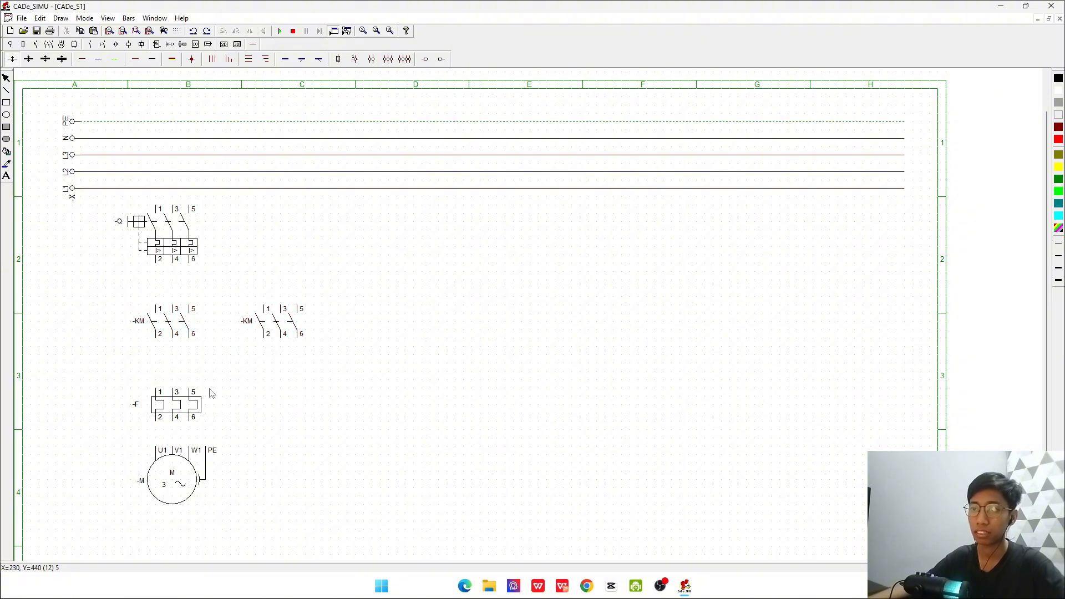
drag(178, 401, 177, 392)
click(386, 373)
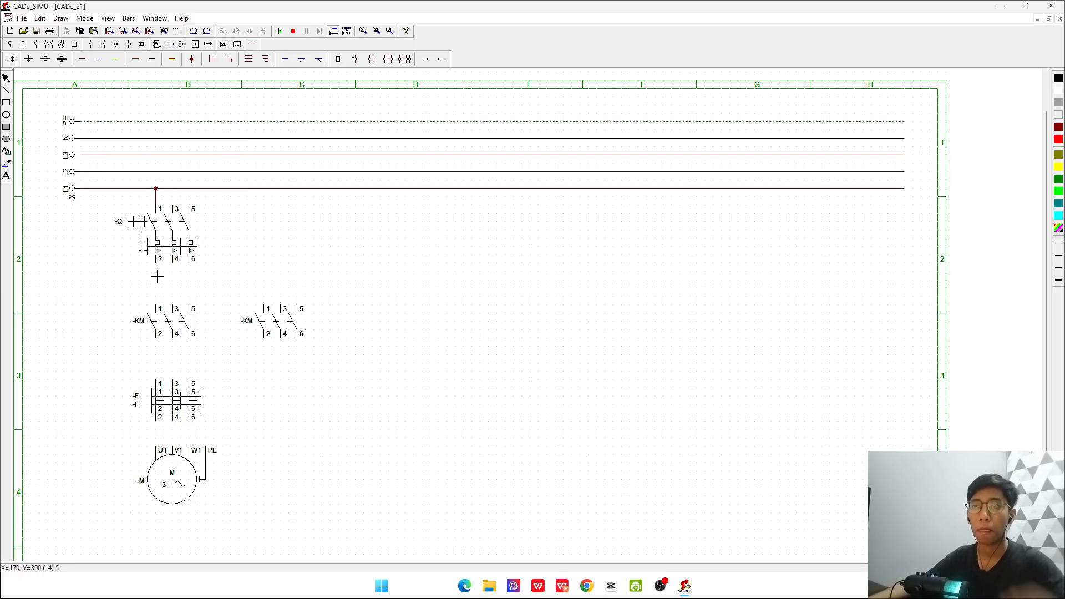
- Wire the first phase from L1 through the circuit breaker's first pole to terminal 1 of the first contactor
drag(156, 265, 156, 308)
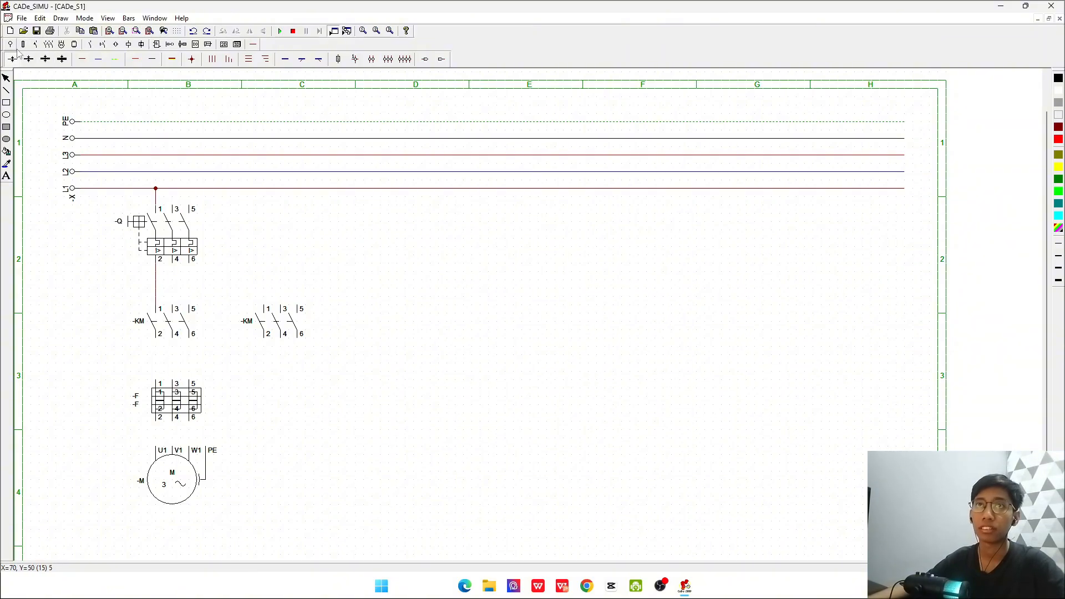
click(7, 81)
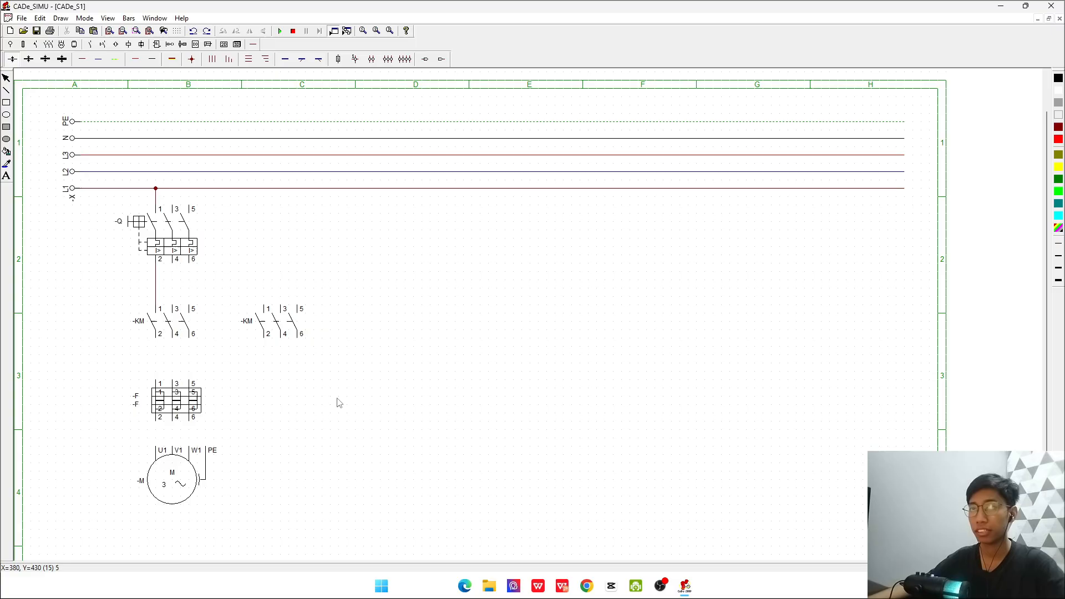
- Move the duplicate overload relay away to row 2 in column H and position the remaining one between the first contactor and the motor
click(161, 422)
drag(161, 423, 912, 285)
click(391, 432)
click(188, 417)
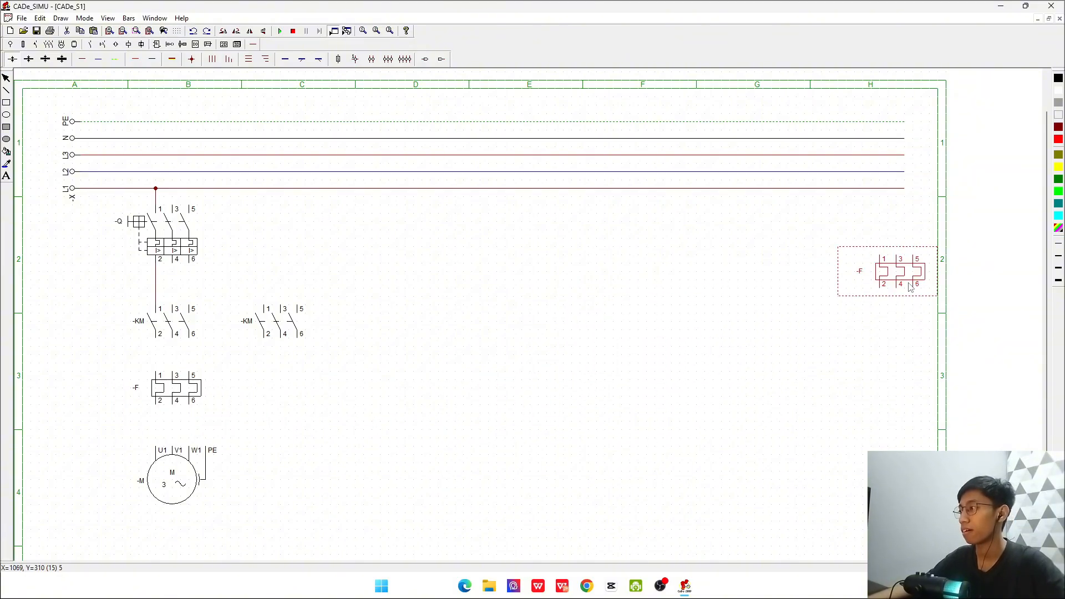
click(946, 355)
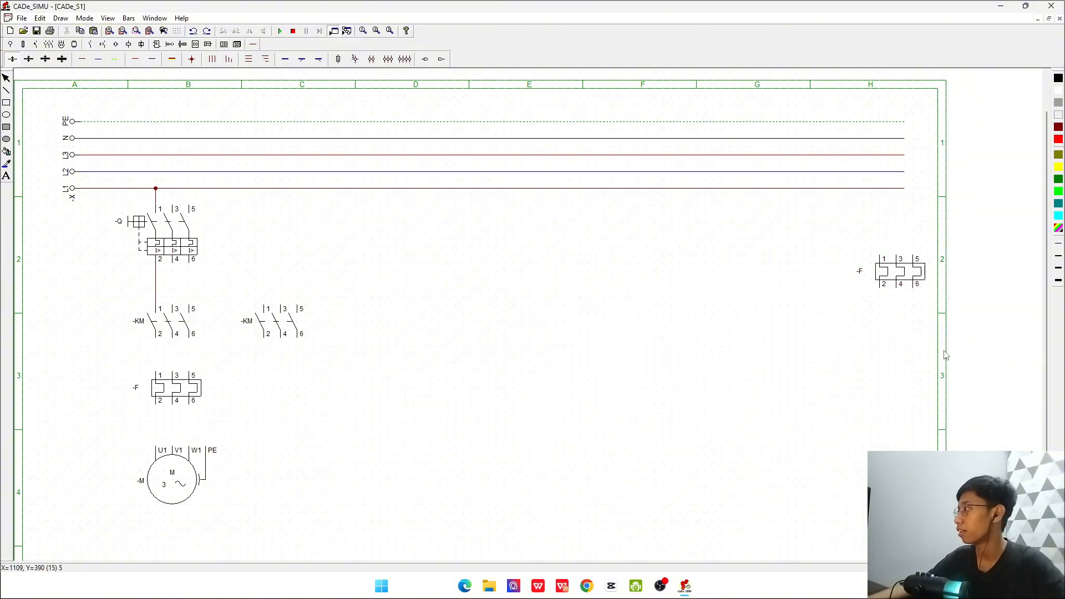
click(197, 393)
drag(197, 393, 198, 401)
click(355, 396)
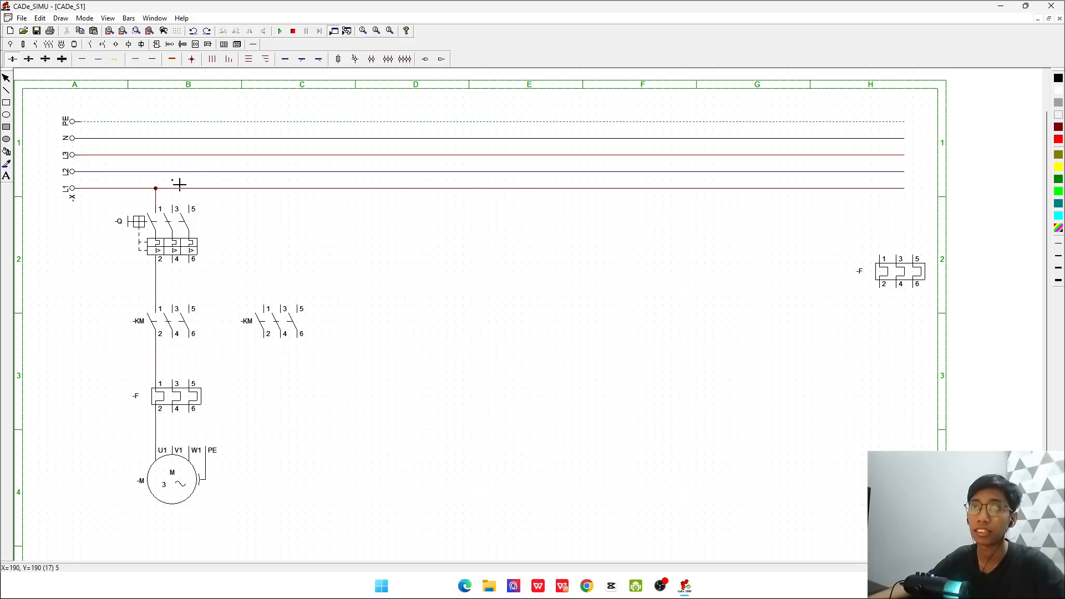
- Wire L1, L2 and L3 down through the breaker, first contactor and overload relay to the motor, and connect the PE line to the motor's PE terminal
drag(177, 205, 173, 169)
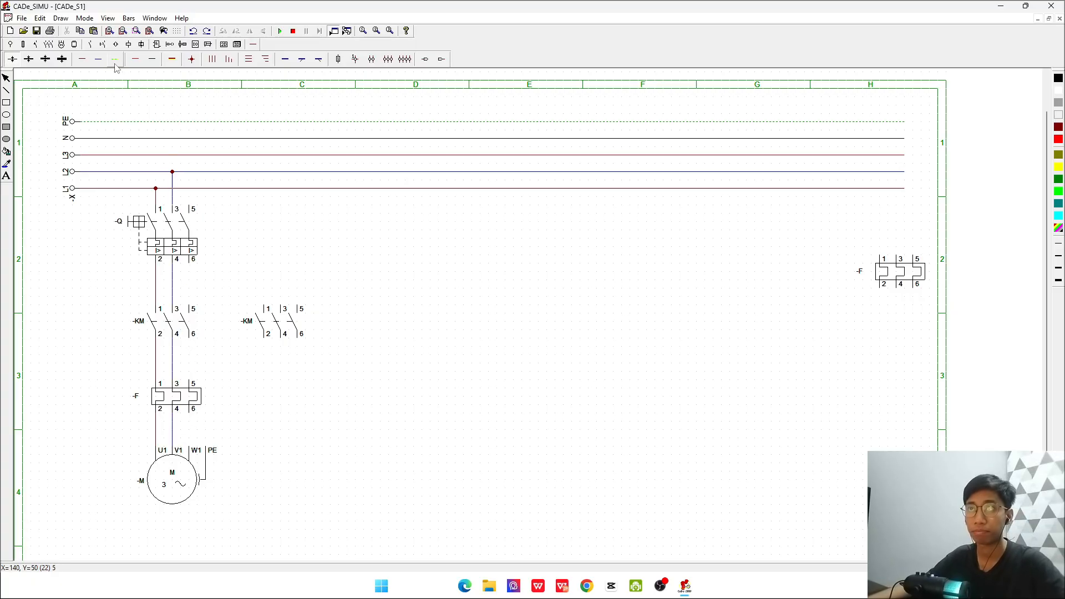
click(135, 60)
drag(194, 209, 190, 155)
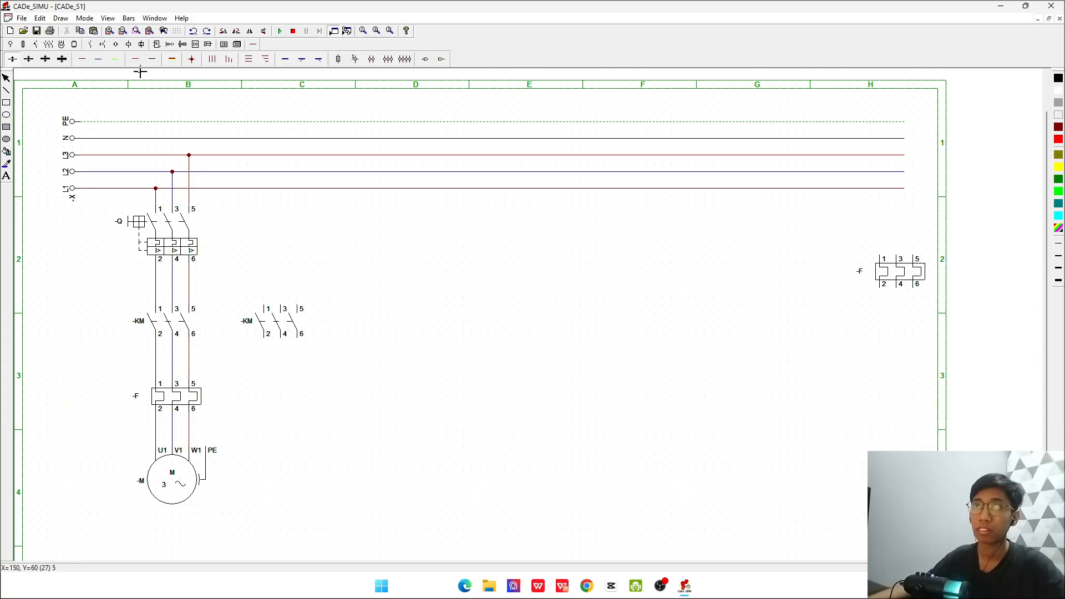
click(115, 60)
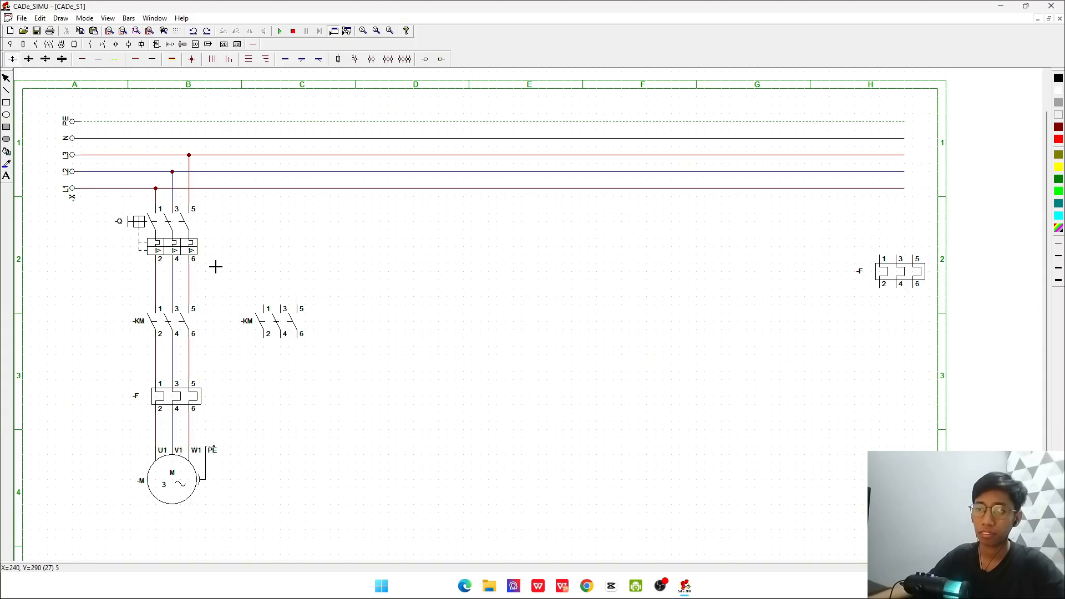
drag(217, 127, 208, 128)
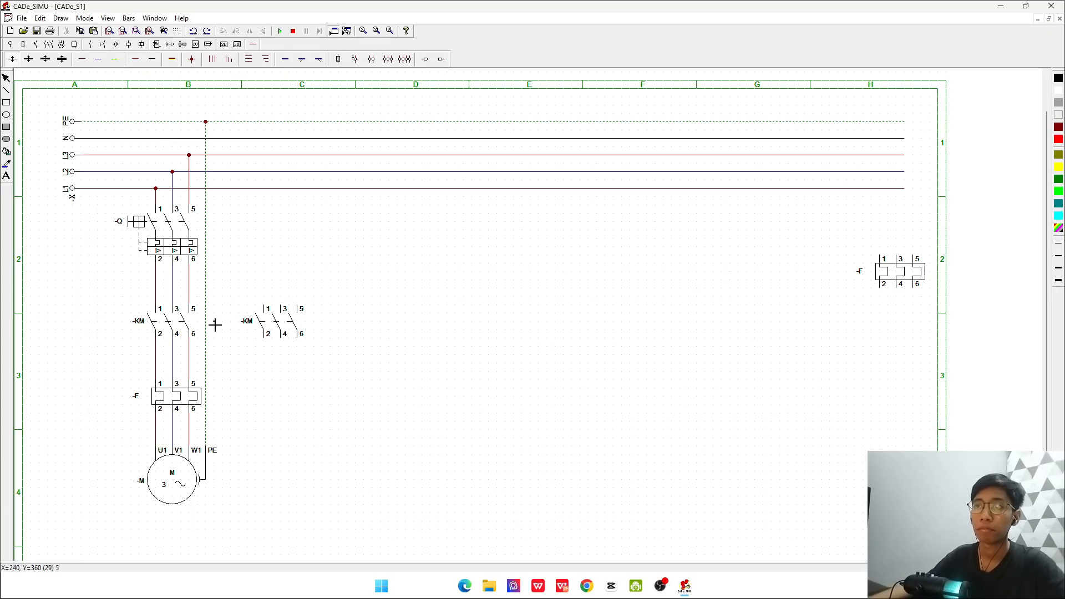
- Wire the second contactor in parallel with the first, keeping the input phases in order and crossing outputs 2 and 6 to reverse the motor
click(268, 298)
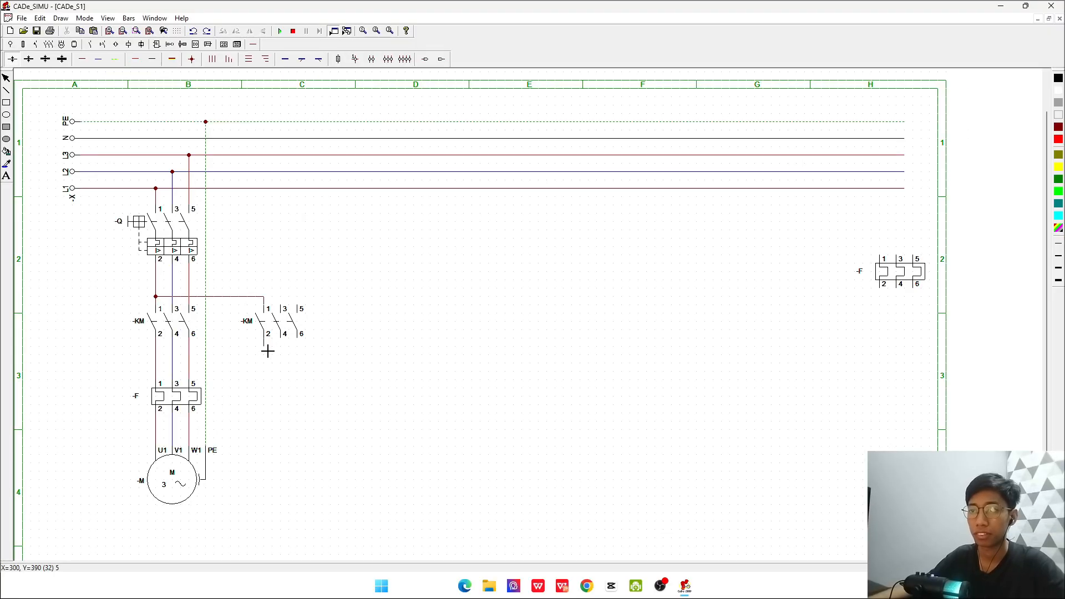
click(268, 351)
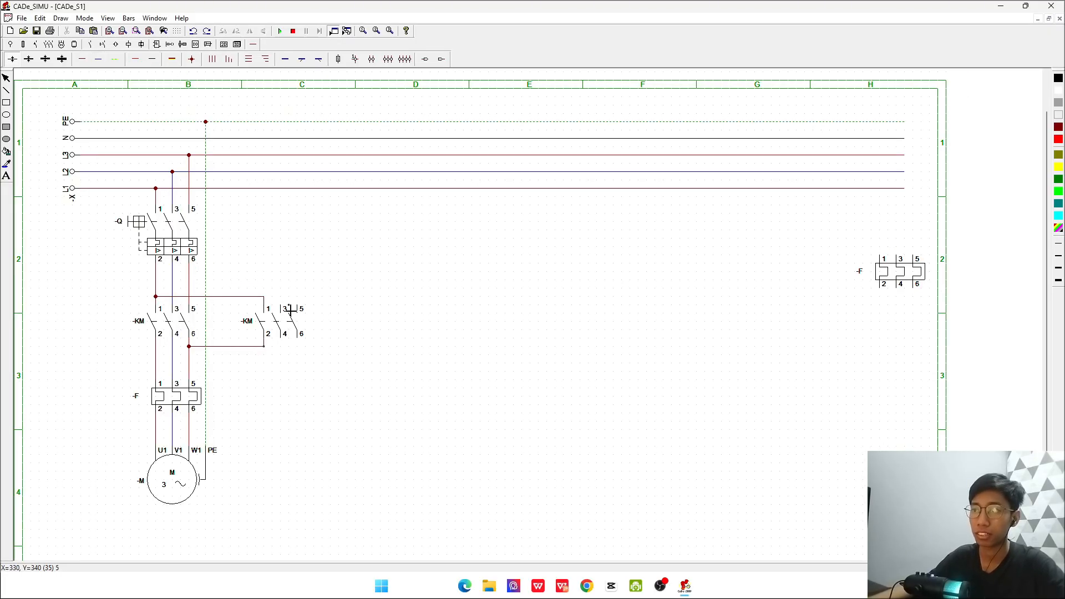
drag(284, 293, 172, 288)
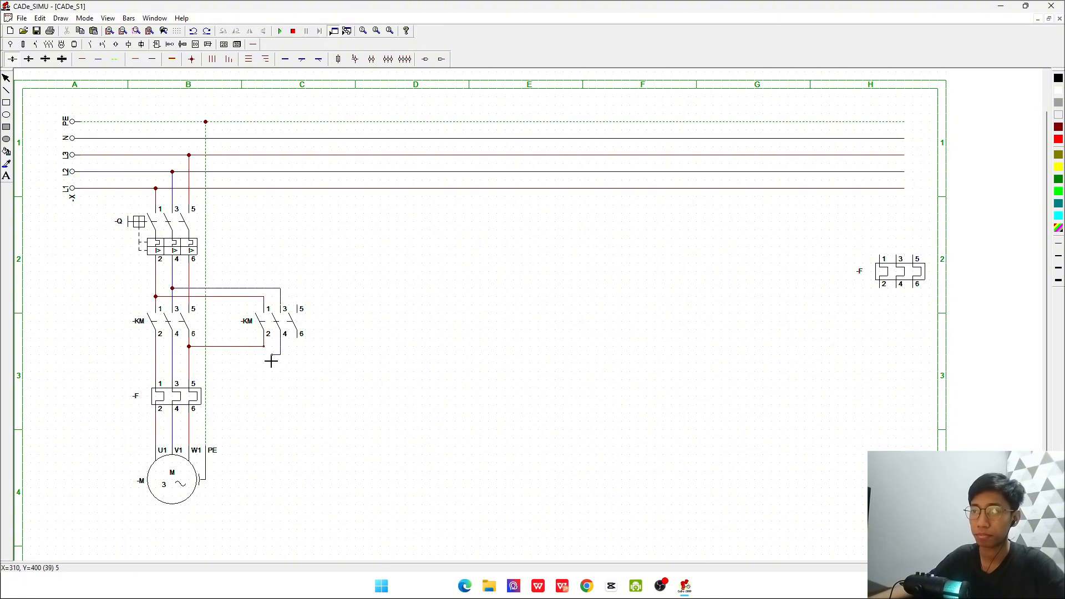
drag(271, 361, 177, 361)
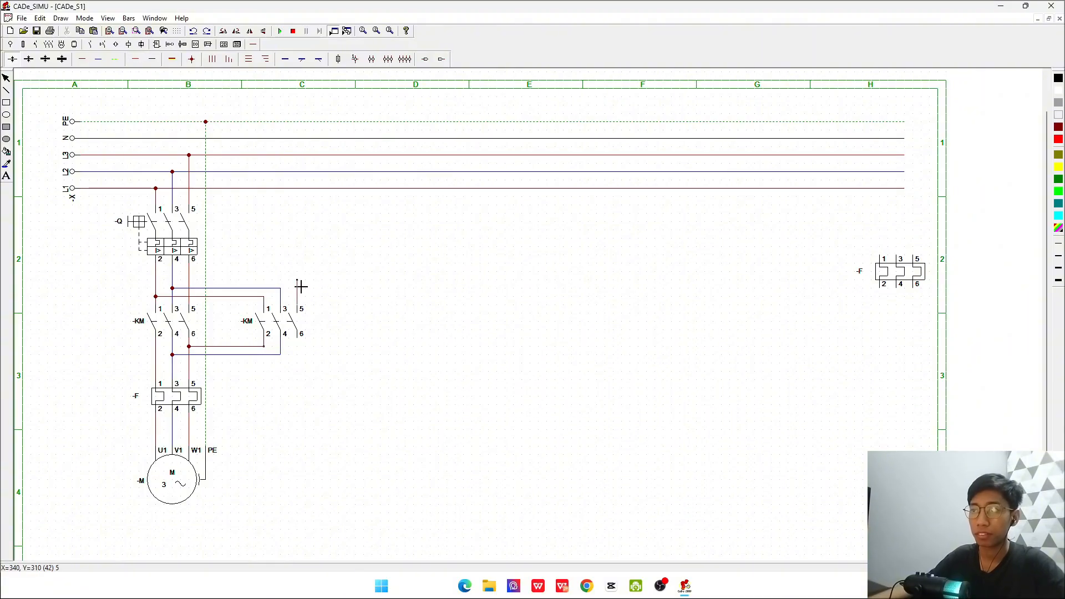
drag(300, 287, 224, 283)
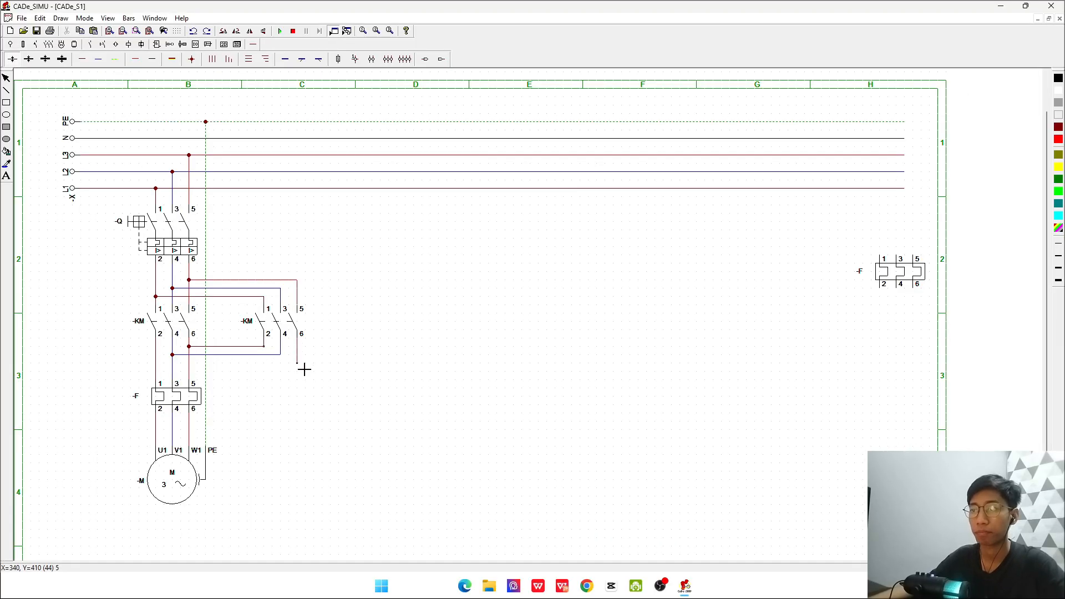
drag(302, 370, 158, 366)
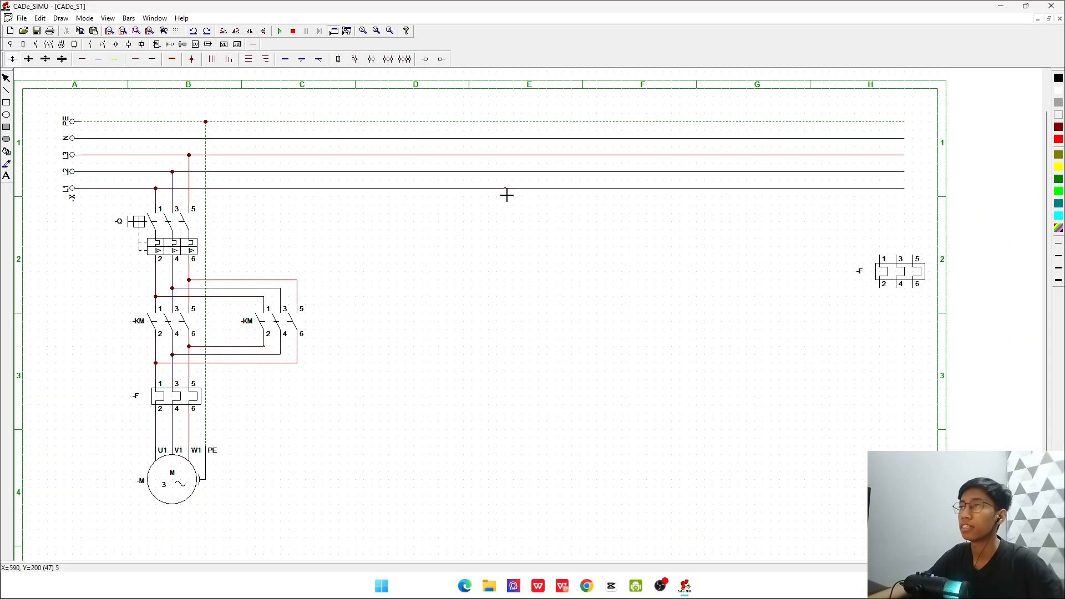
- Place a two-pole thermal-magnetic circuit breaker below the supply lines in row 2 of column D
click(49, 45)
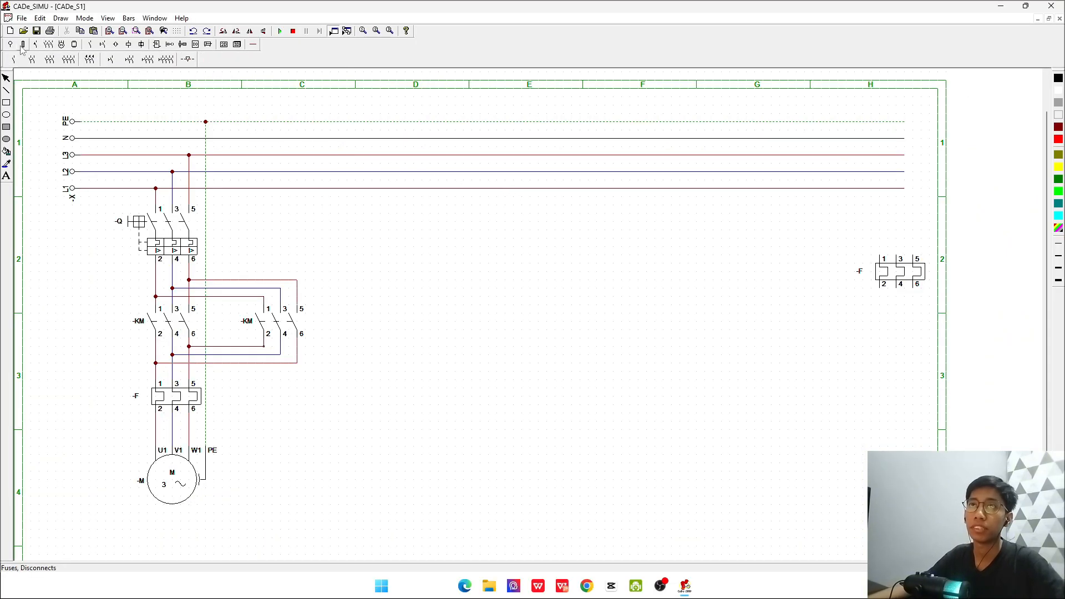
click(22, 45)
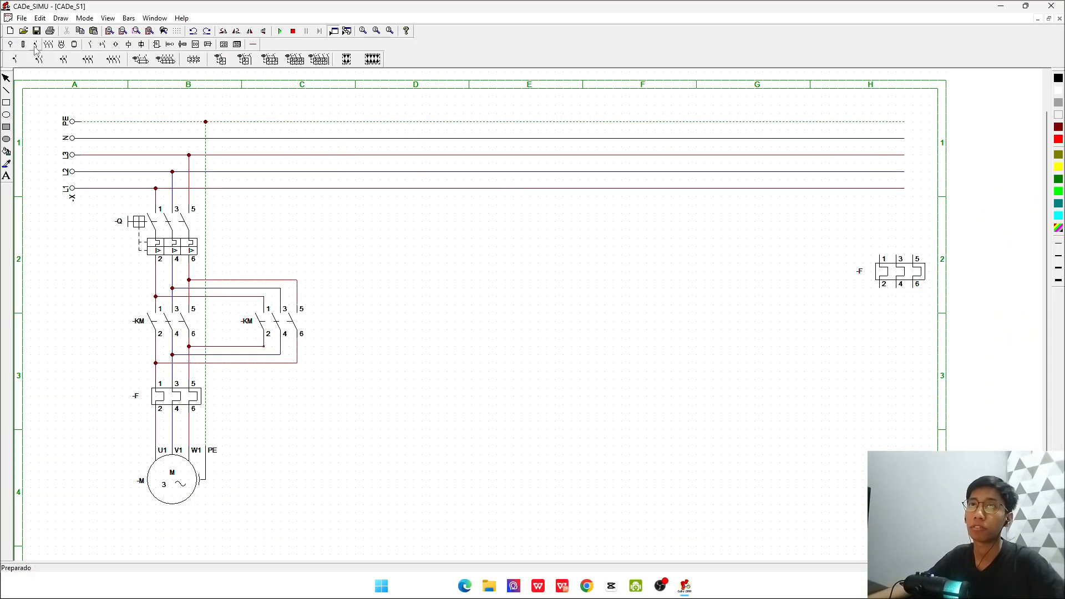
click(269, 62)
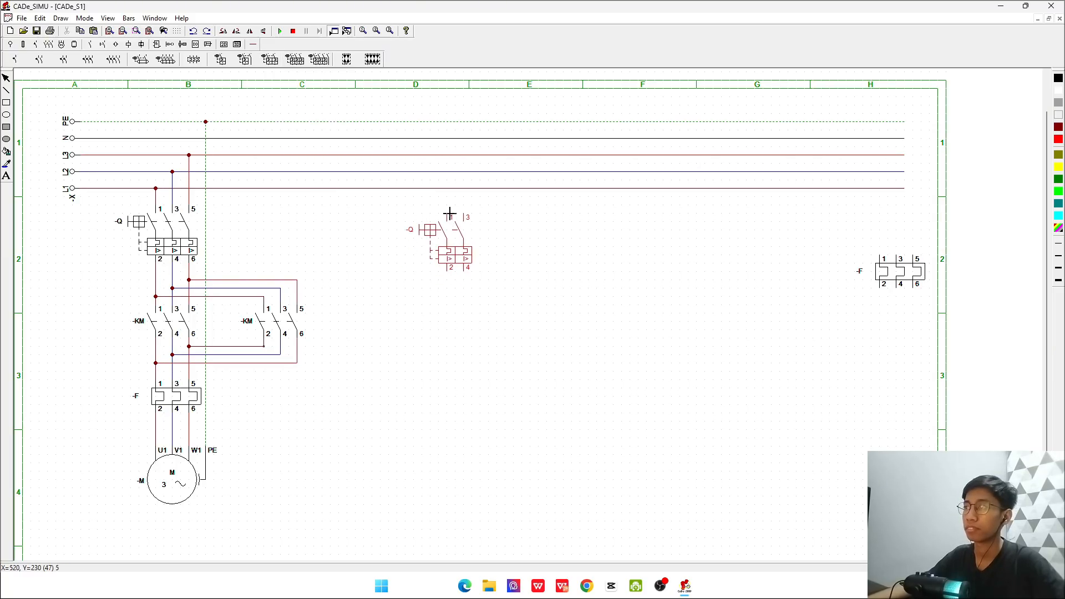
click(448, 209)
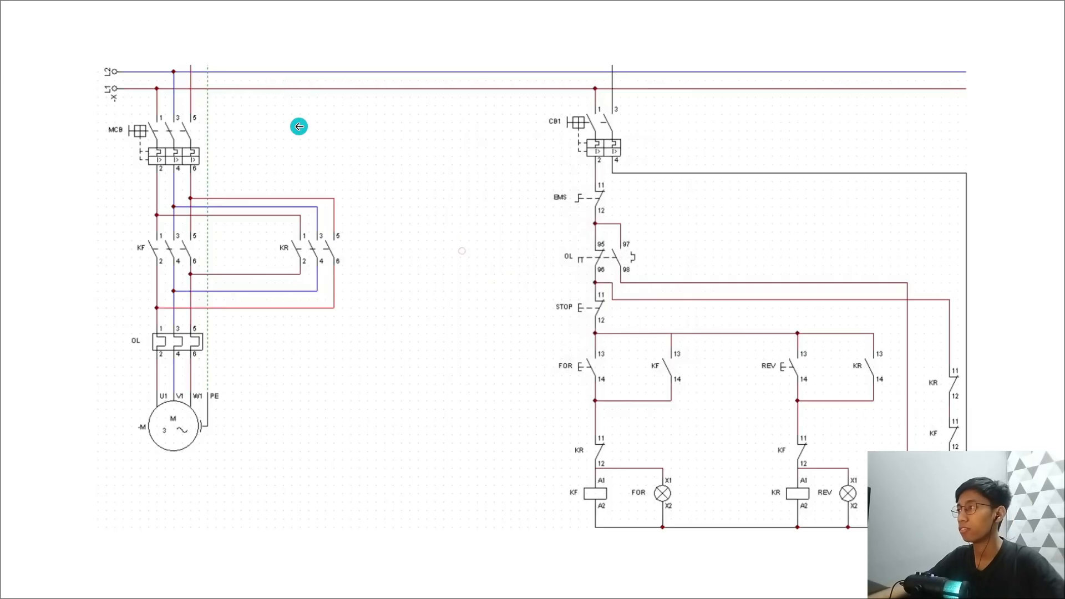
- Check the reference diagram and place a normally open S switch with terminals 13 and 14 below the two-pole breaker
key(alt+Tab)
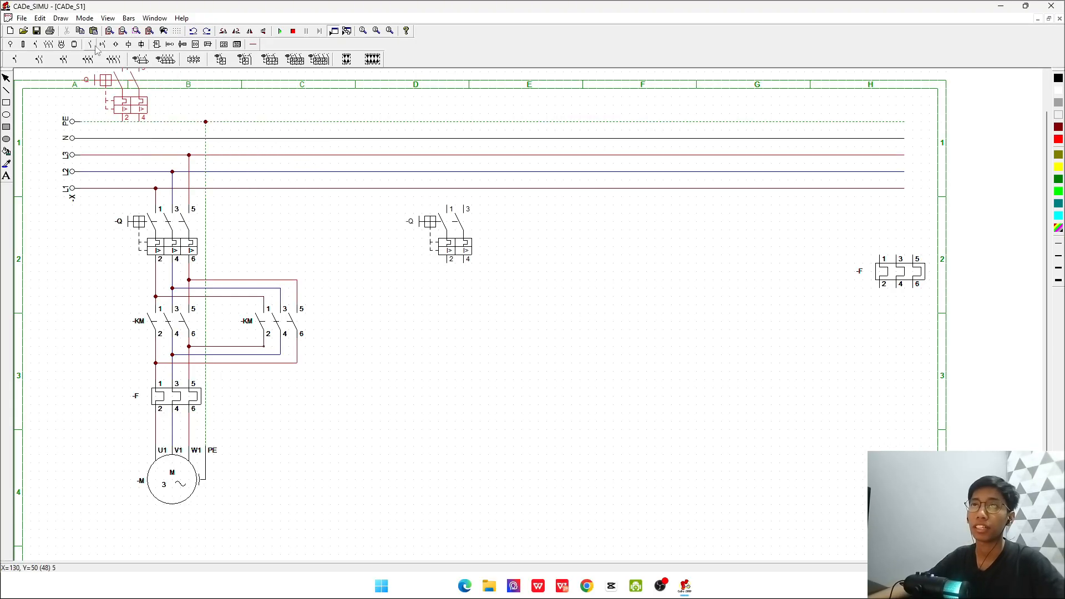
key(alt+Tab)
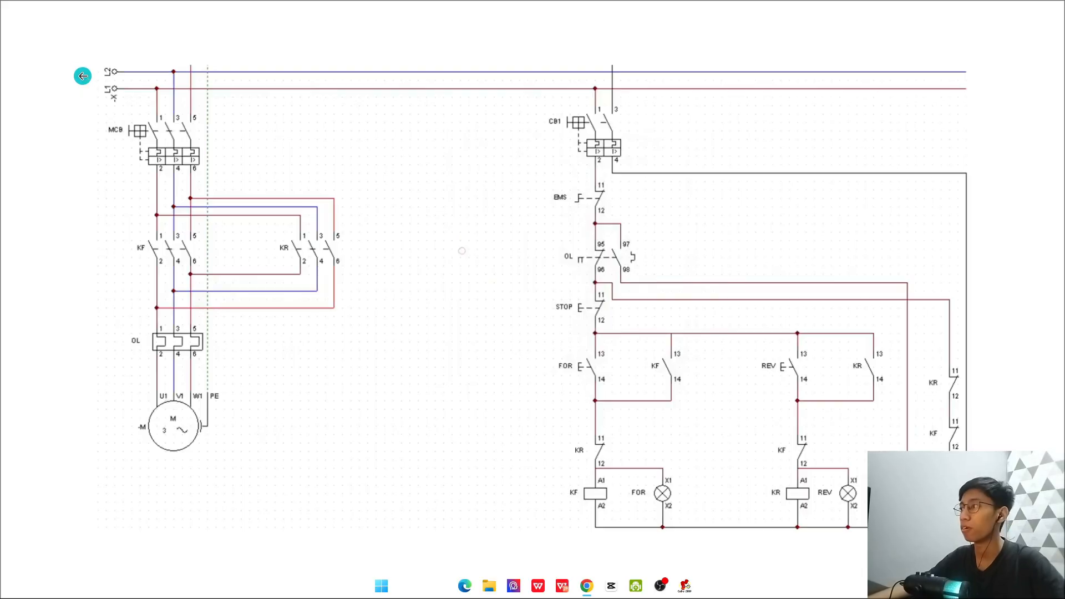
key(alt+Tab)
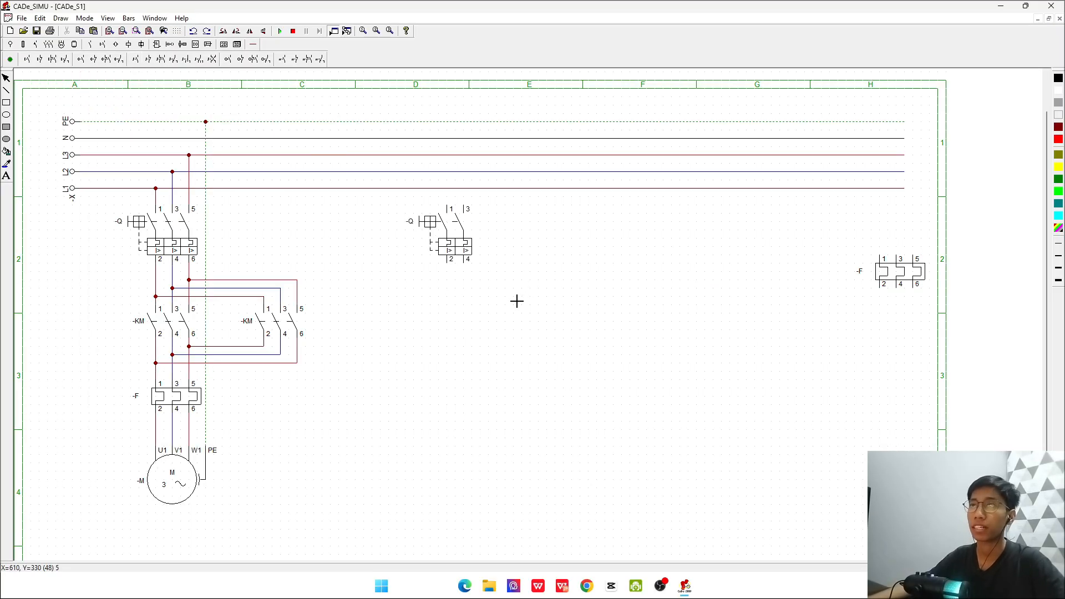
click(449, 282)
- Check the reference diagram and place a NO-NC auxiliary heat relay contact directly below the S switch
key(alt+Tab)
key(alt+Tab)
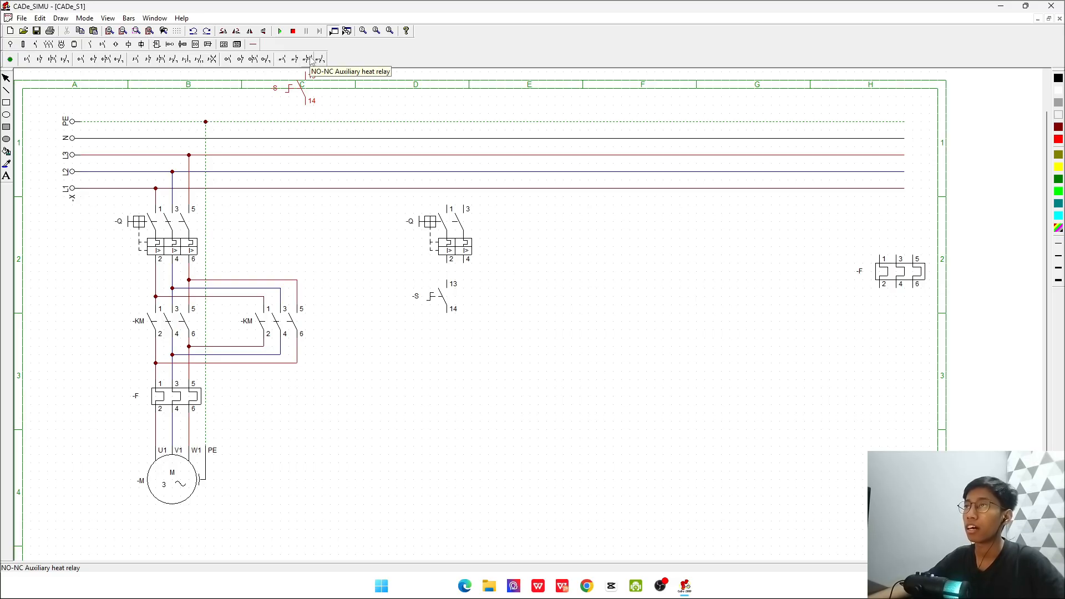
click(311, 60)
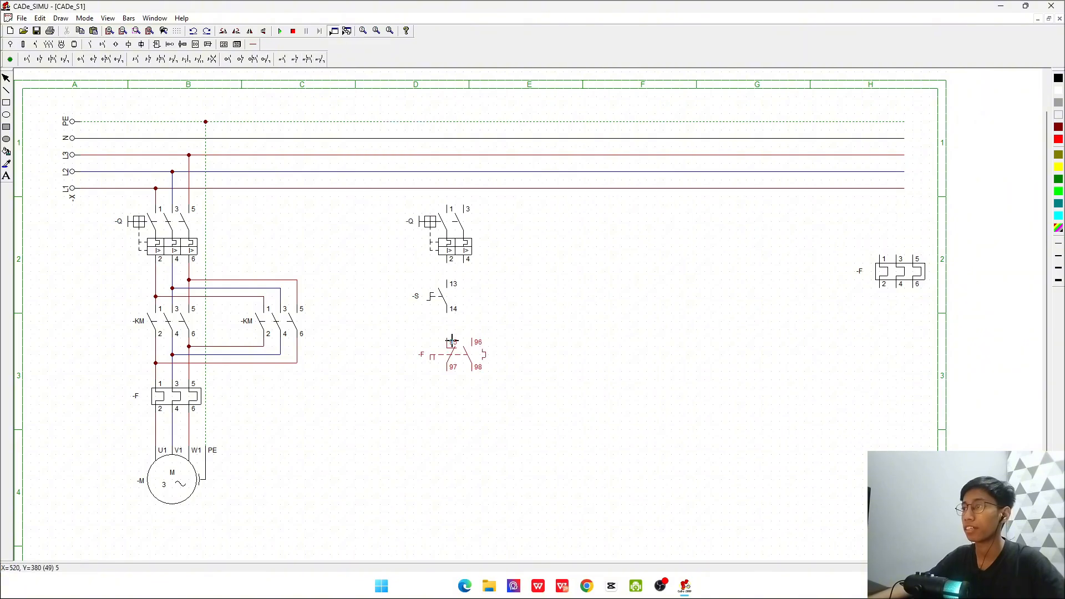
click(452, 346)
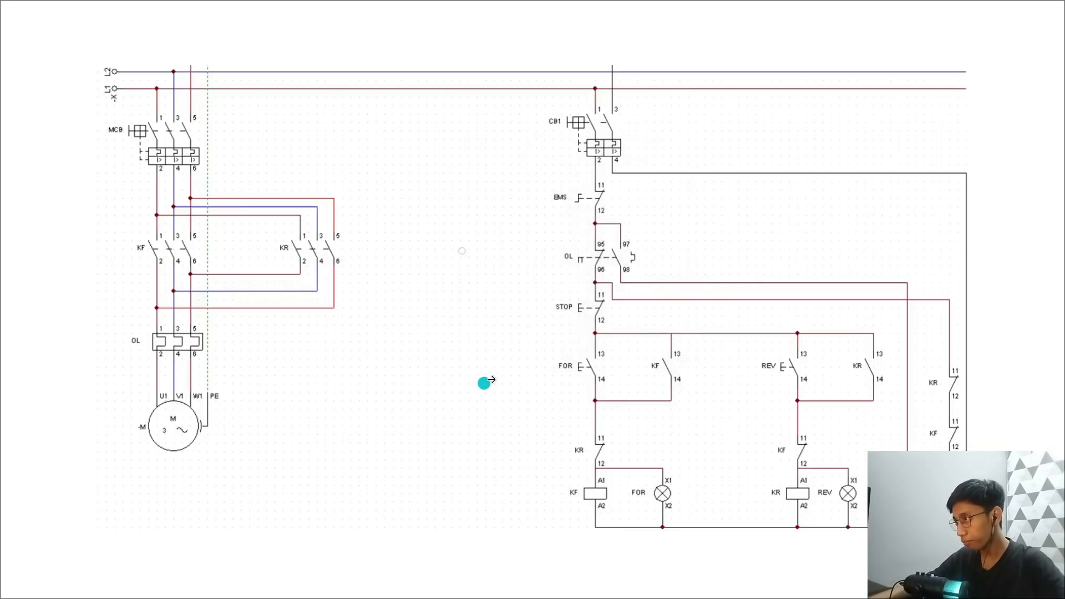
- Place a normally closed pushbutton 11-12 and a normally open pushbutton 13-14 in line below the auxiliary heat relay contact
key(alt+Tab)
click(90, 44)
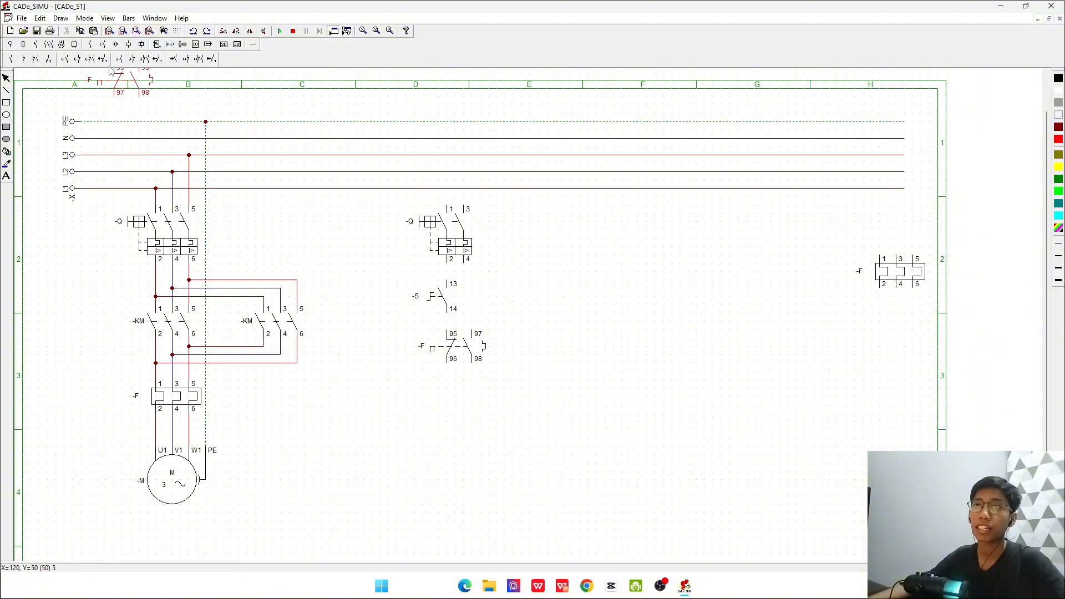
click(24, 60)
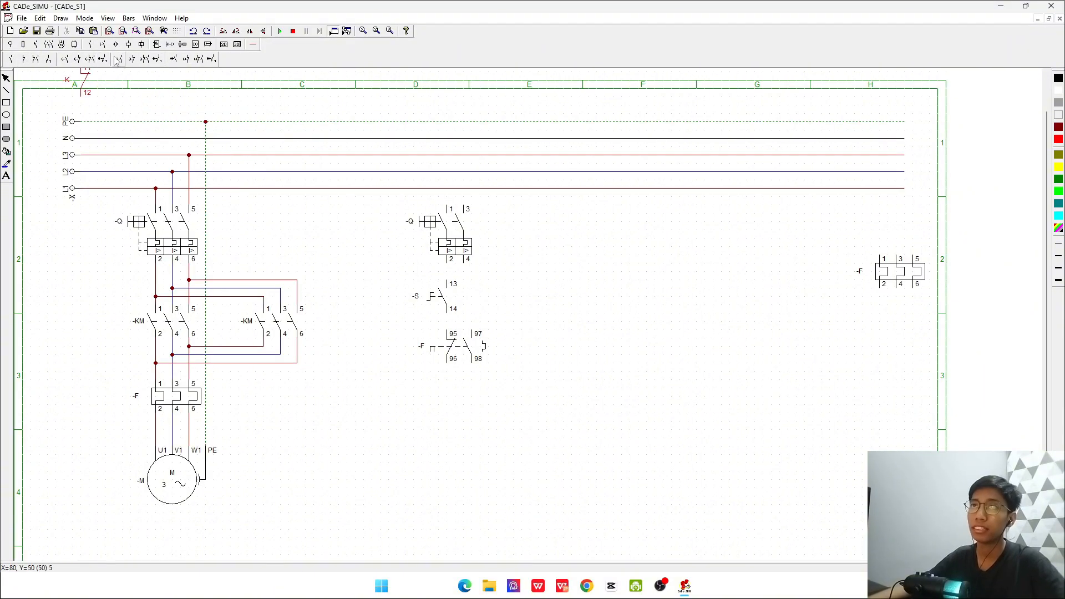
click(103, 44)
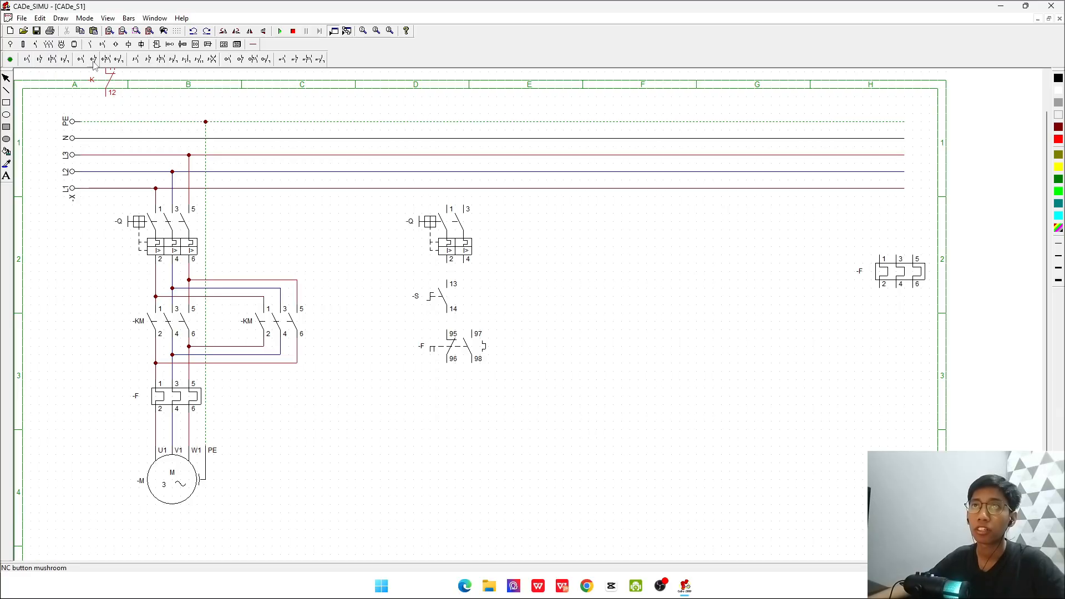
click(40, 59)
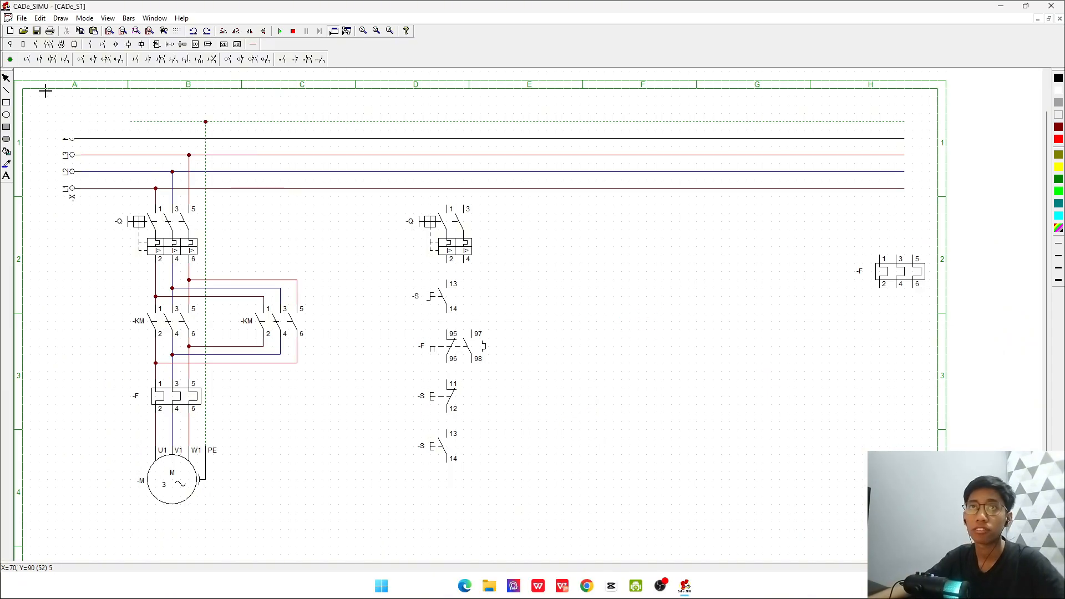
- Place a normally open K contact beside the normally open pushbutton and a normally closed K contact below that pushbutton
click(89, 44)
click(11, 58)
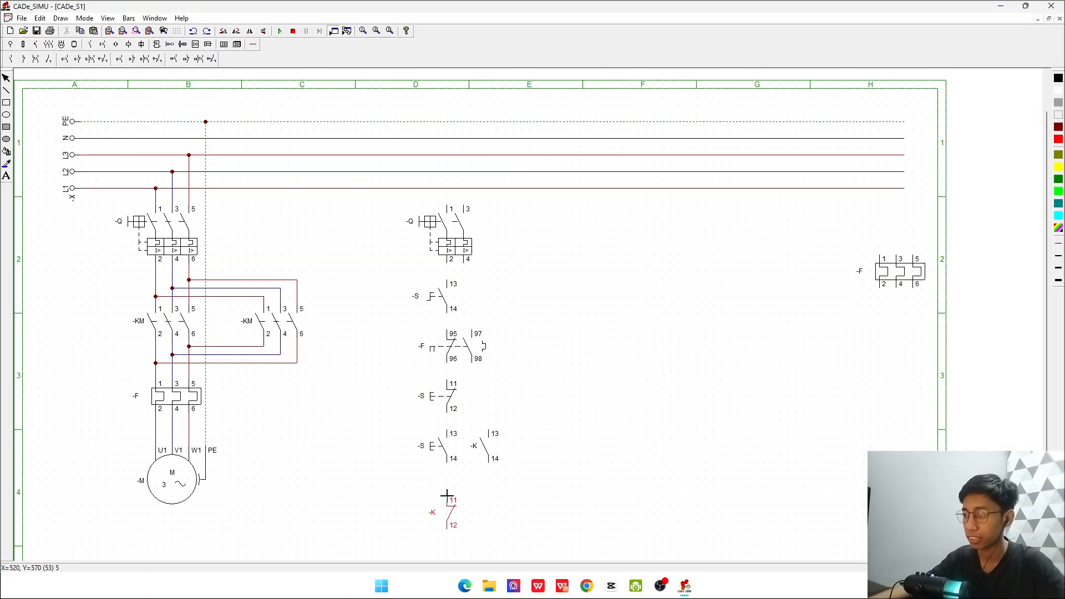
click(446, 492)
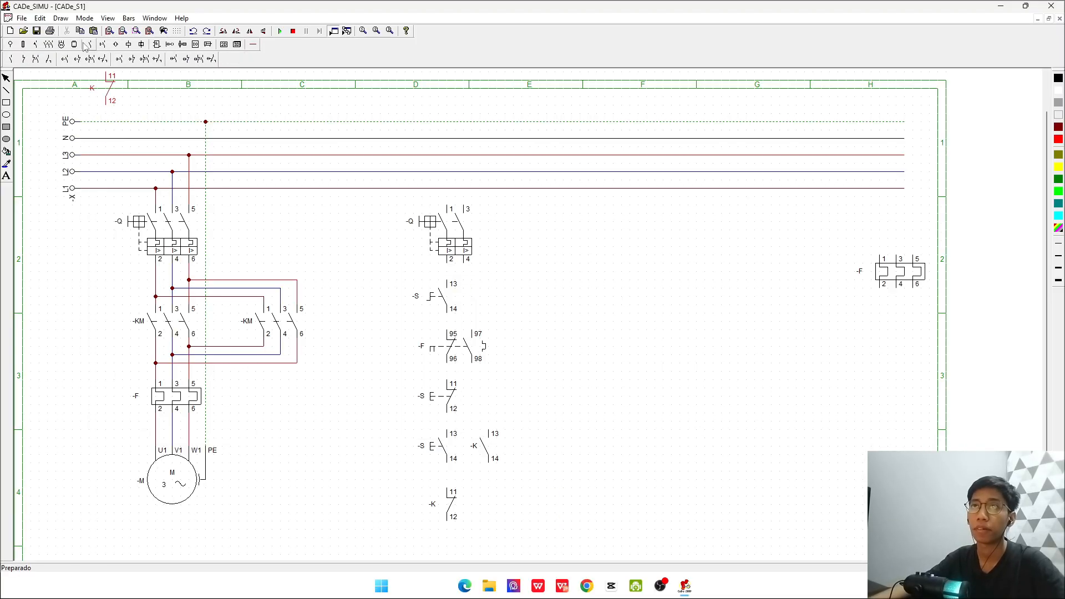
- Find the coil component and place a K coil with terminals A1 and A2 below the normally closed K contact
click(117, 45)
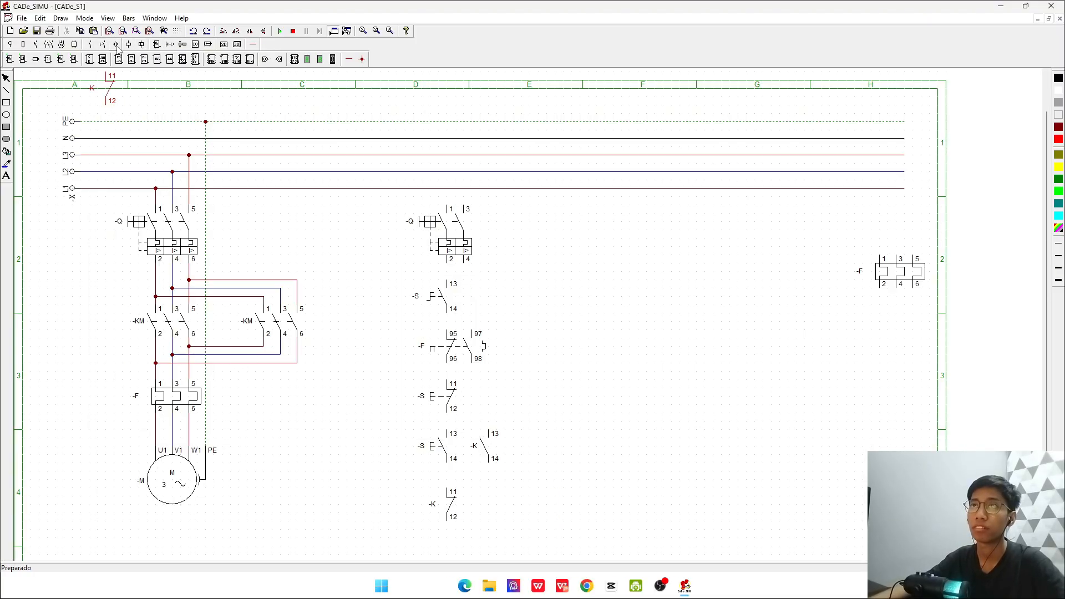
click(74, 46)
click(61, 45)
click(48, 45)
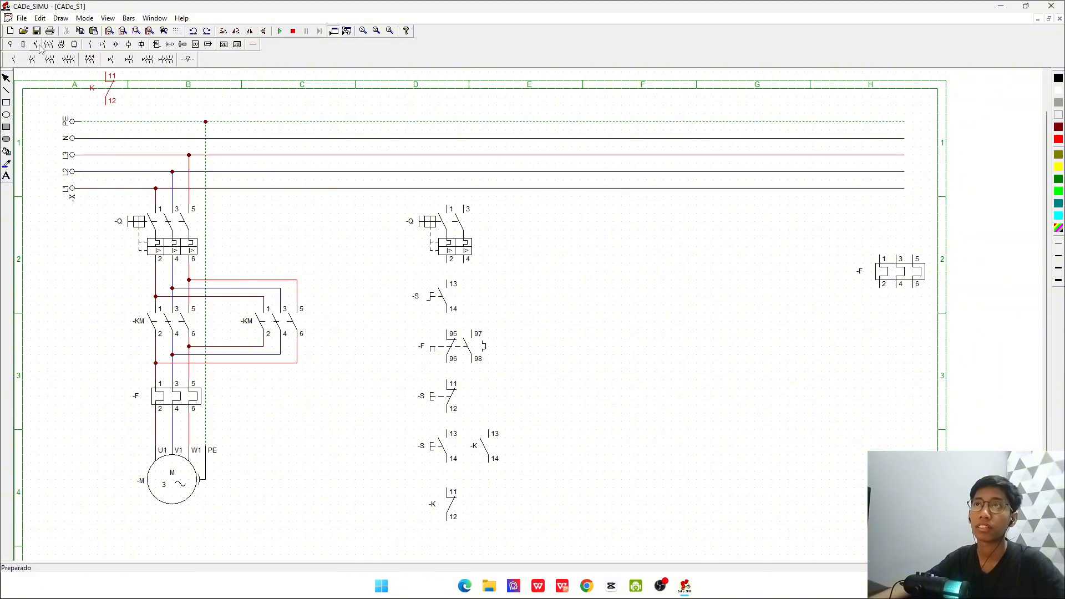
click(36, 45)
click(141, 45)
click(170, 45)
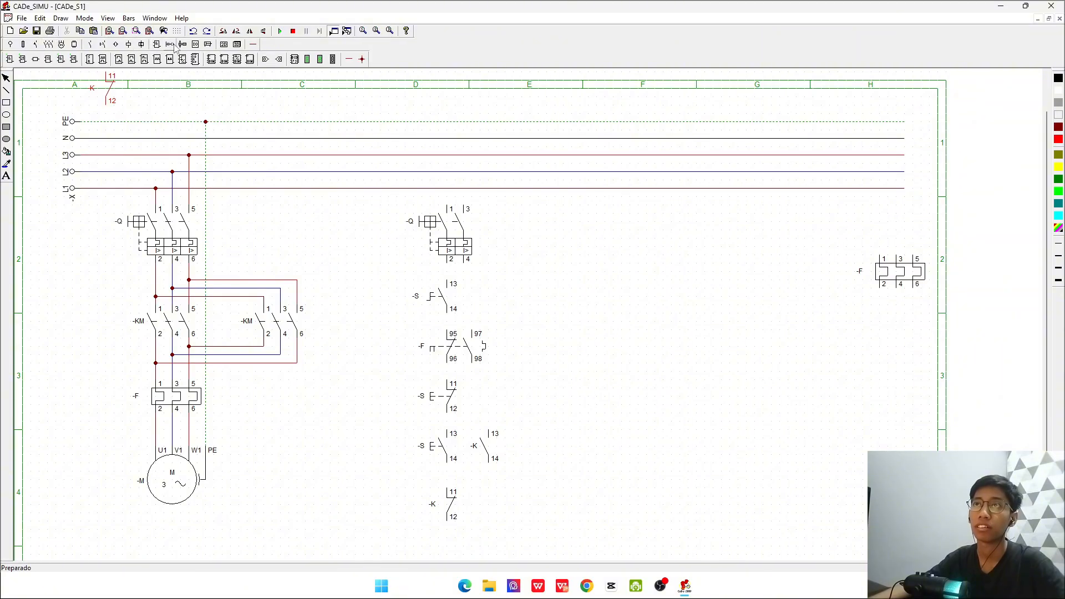
click(182, 44)
click(156, 44)
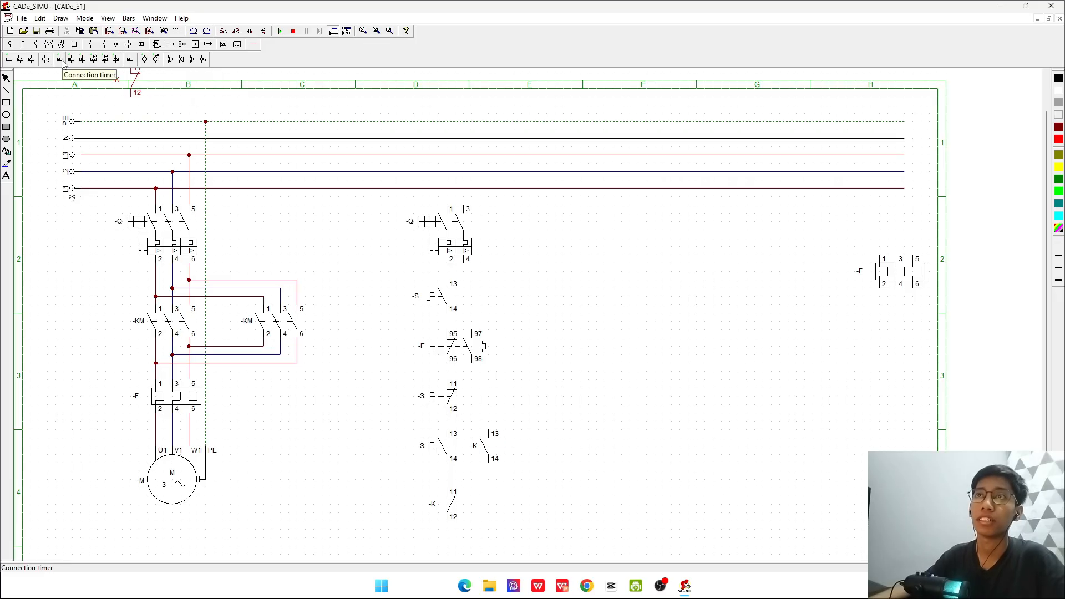
click(11, 60)
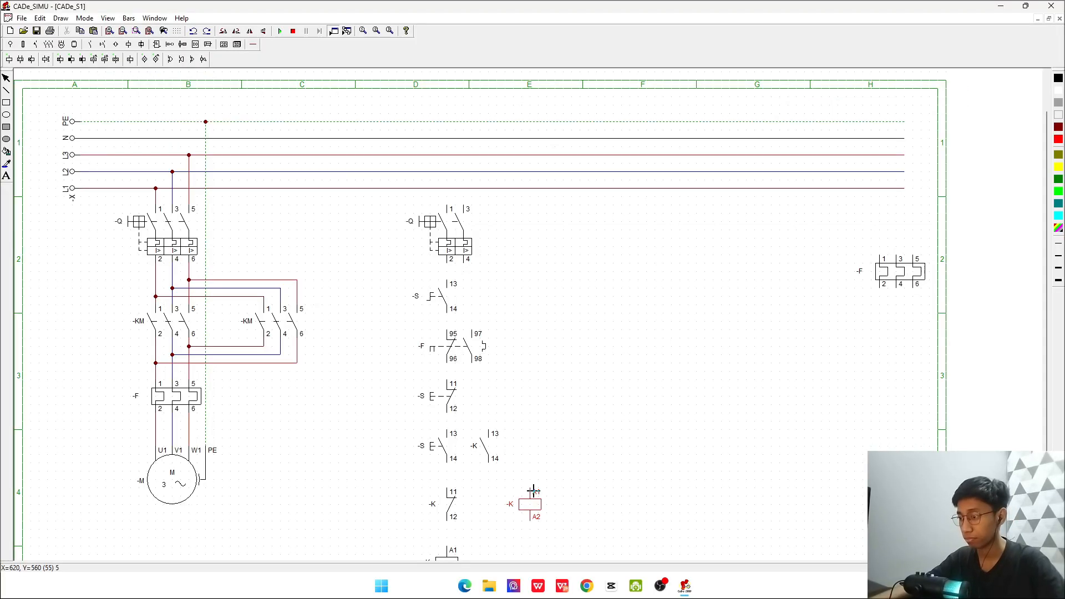
- Move the K coil up slightly, keeping it in line with the normally closed K contact above
click(6, 78)
click(447, 554)
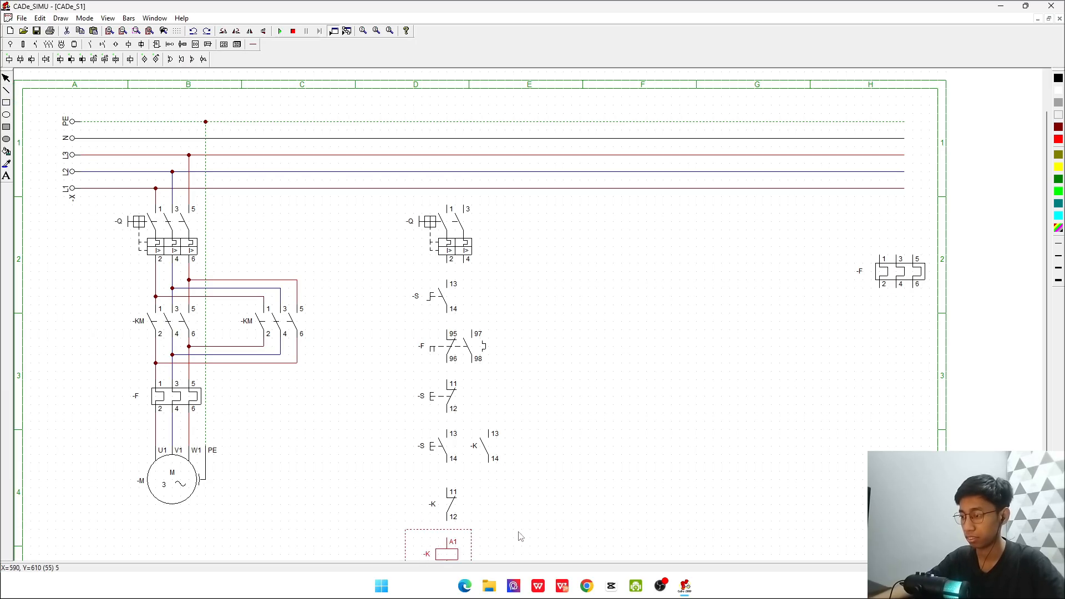
click(555, 526)
- Check the reference diagram and place an H signal lamp with terminals X1 and X2 beside the K coil
key(alt+Tab)
key(alt+Tab)
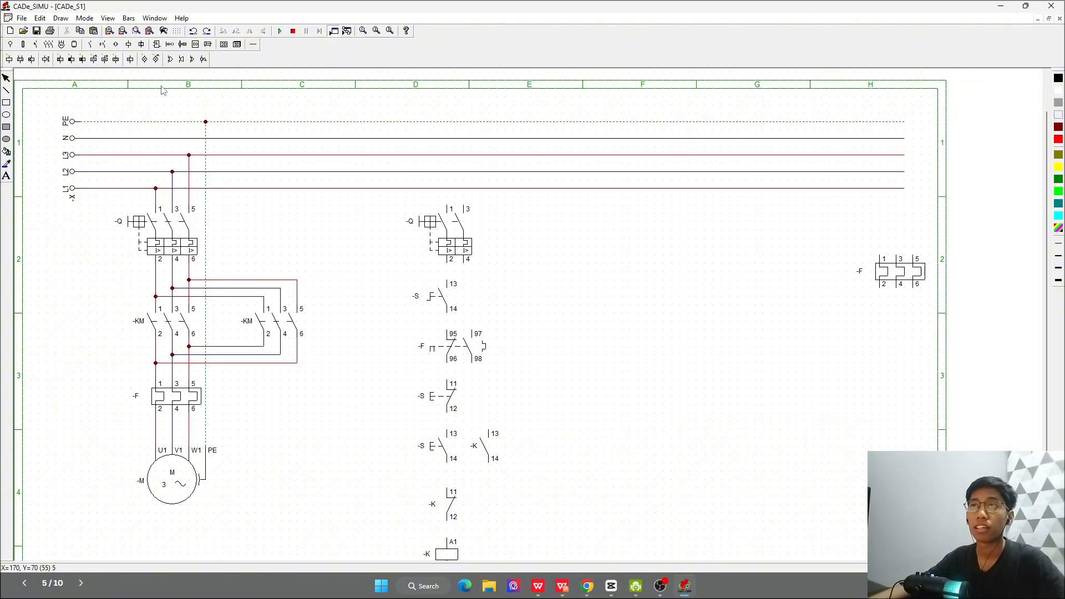
click(144, 60)
click(147, 68)
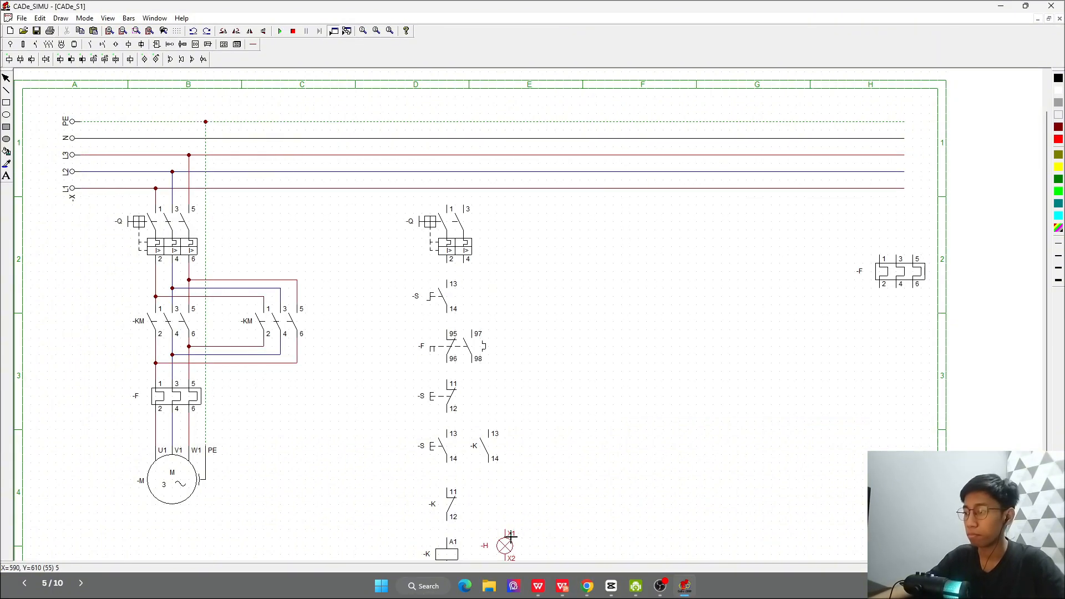
key(alt+Tab)
key(alt+Tab)
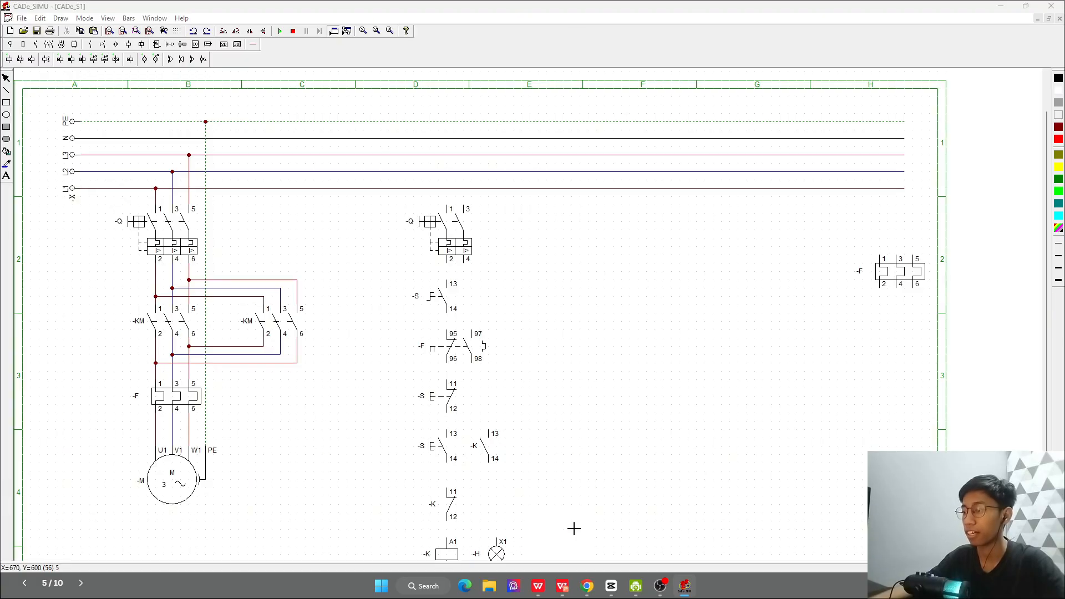
- Check the reference diagram and place a second K coil level with the first coil, on the far side of the lamp
key(alt+Tab)
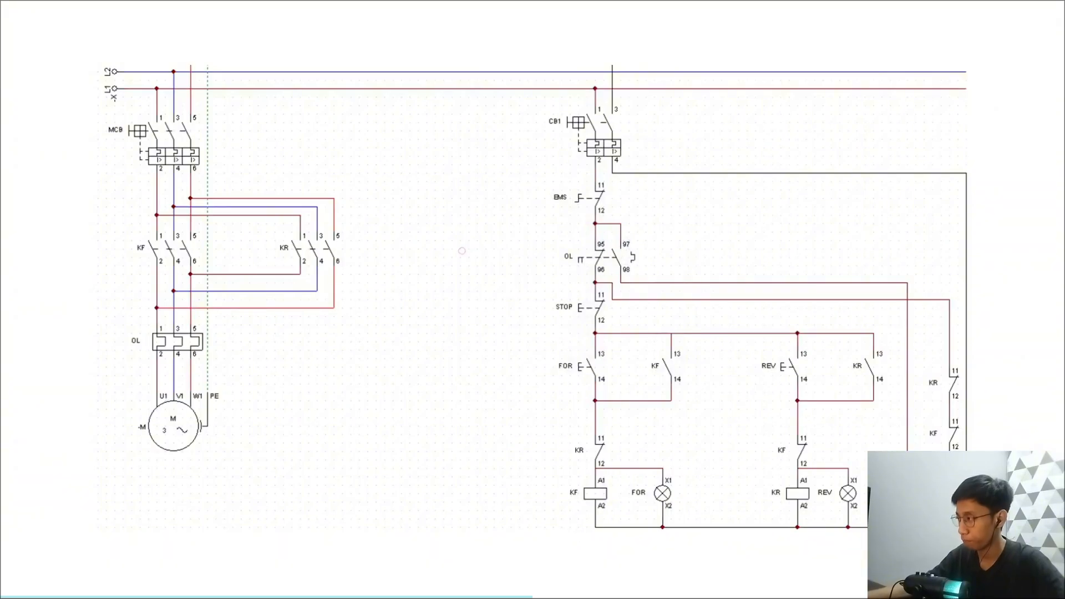
key(alt+Tab)
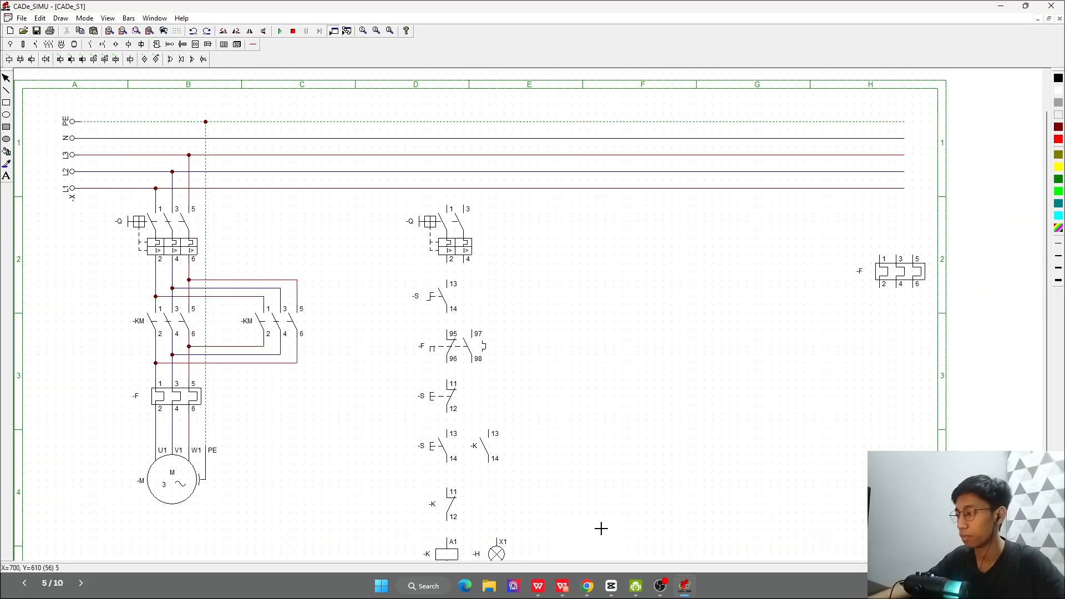
scroll(616, 428, down, 2)
drag(578, 483, 589, 487)
click(590, 487)
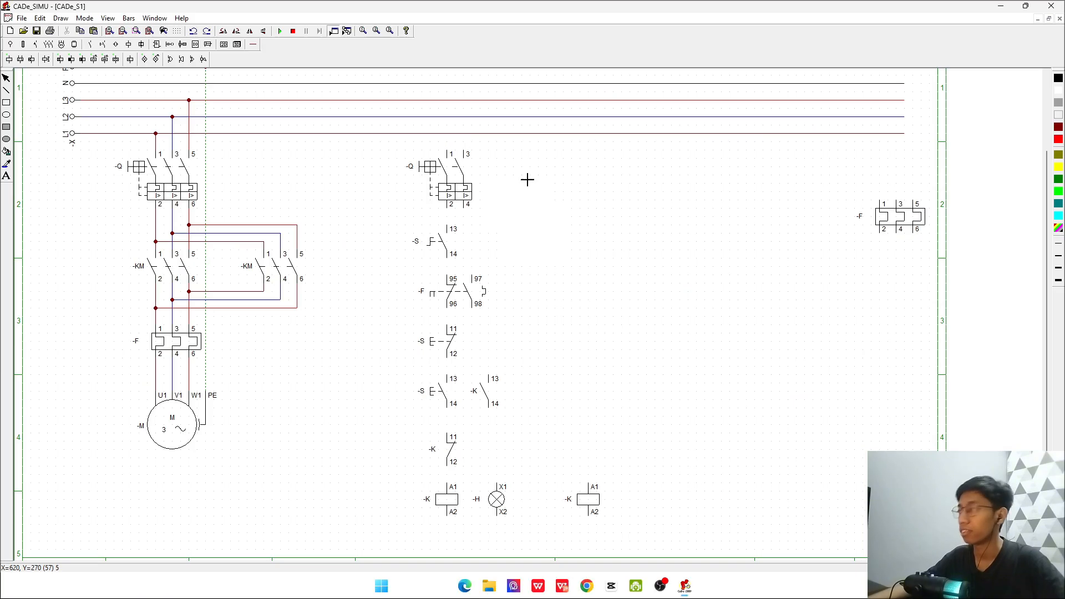
- Place three H lamps in a row beside the second K coil and a normally open S pushbutton above that coil
click(156, 58)
click(145, 72)
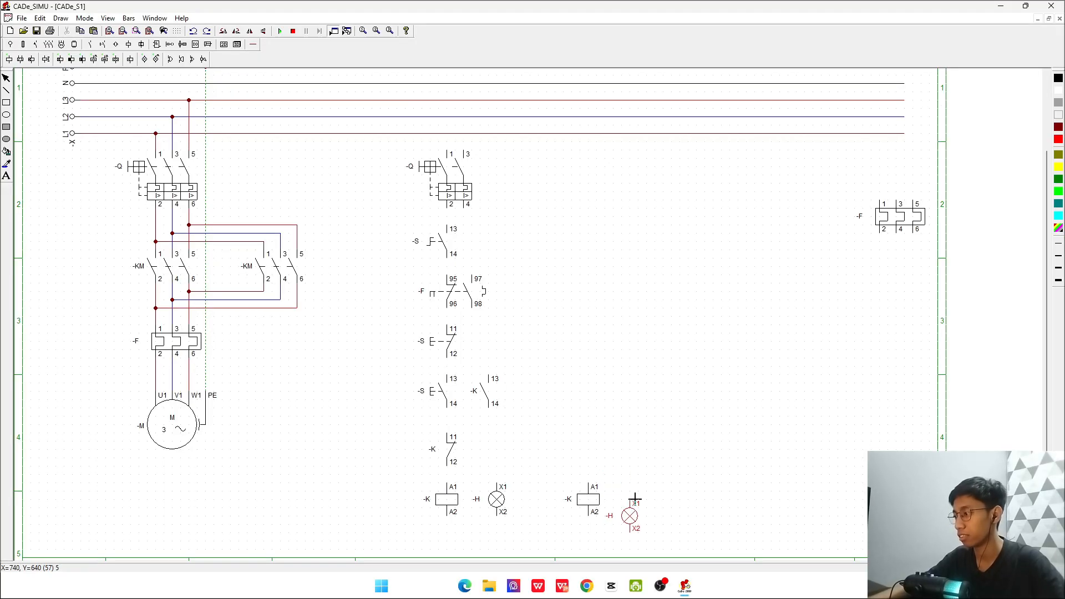
click(635, 488)
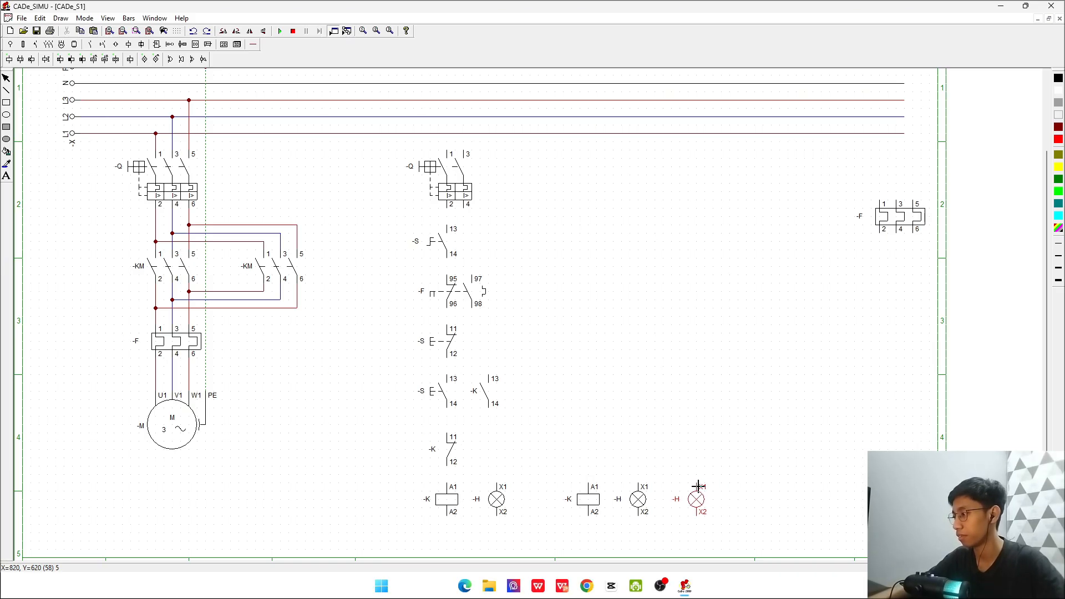
click(698, 486)
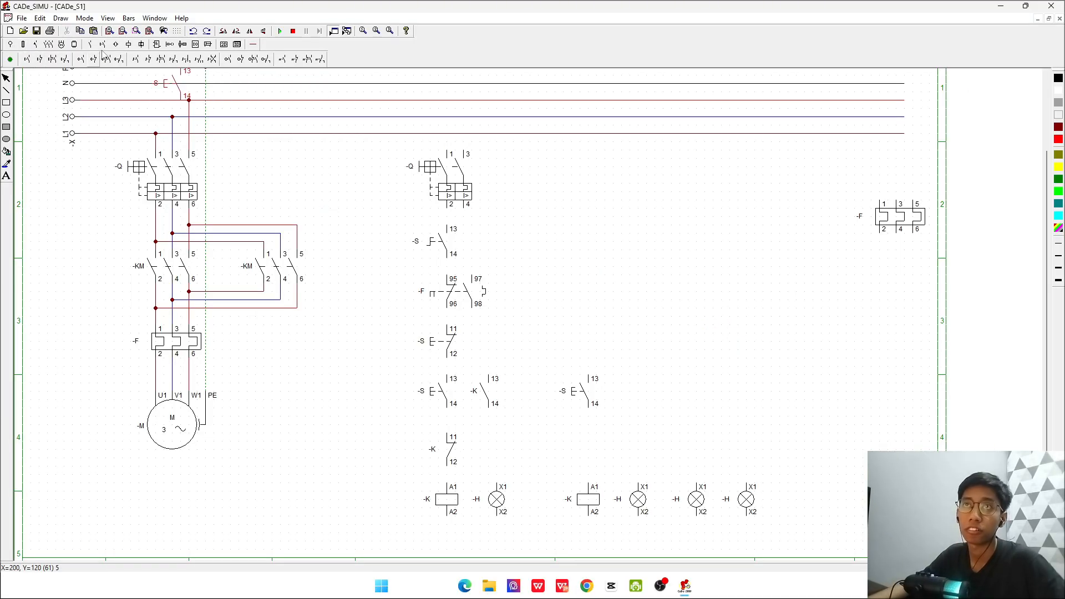
- Place a normally open K contact beside the second normally open pushbutton and two stacked normally closed K contacts above the last lamp
click(90, 44)
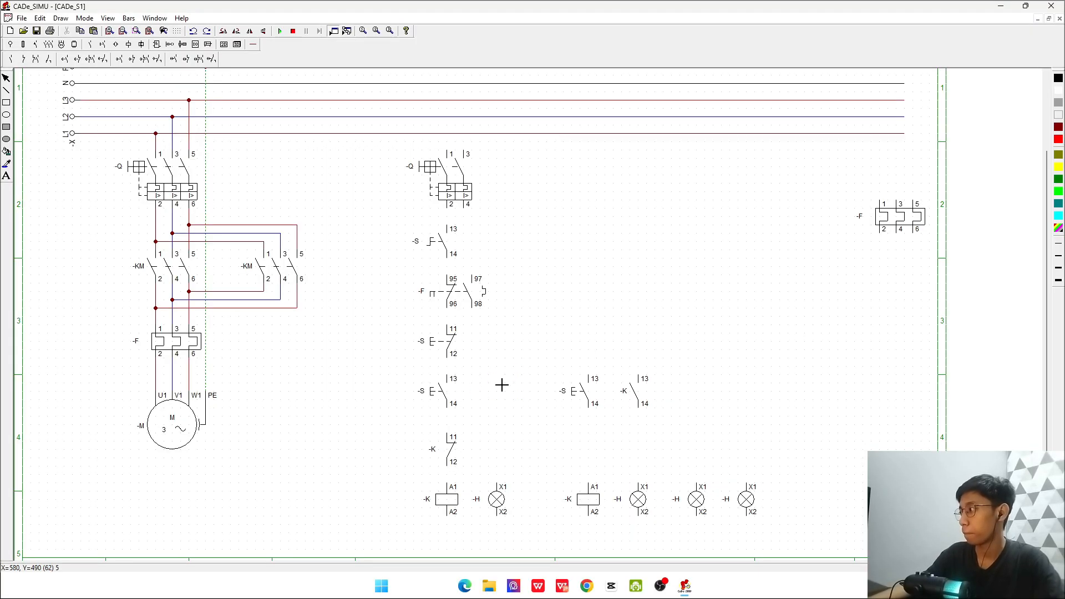
mouse_move(281, 267)
mouse_down()
mouse_move(249, 240)
mouse_move(280, 266)
mouse_up()
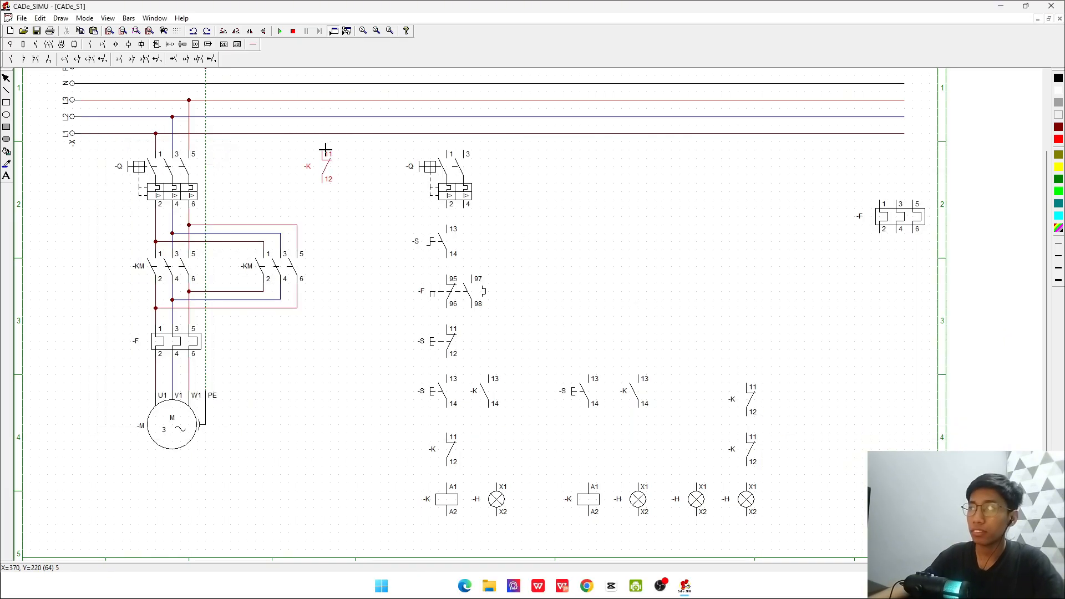
- Wire the first control branch in series from L1 through the breaker, switch, heat relay contact 95-96, pushbuttons and K contact to coil A1
click(252, 45)
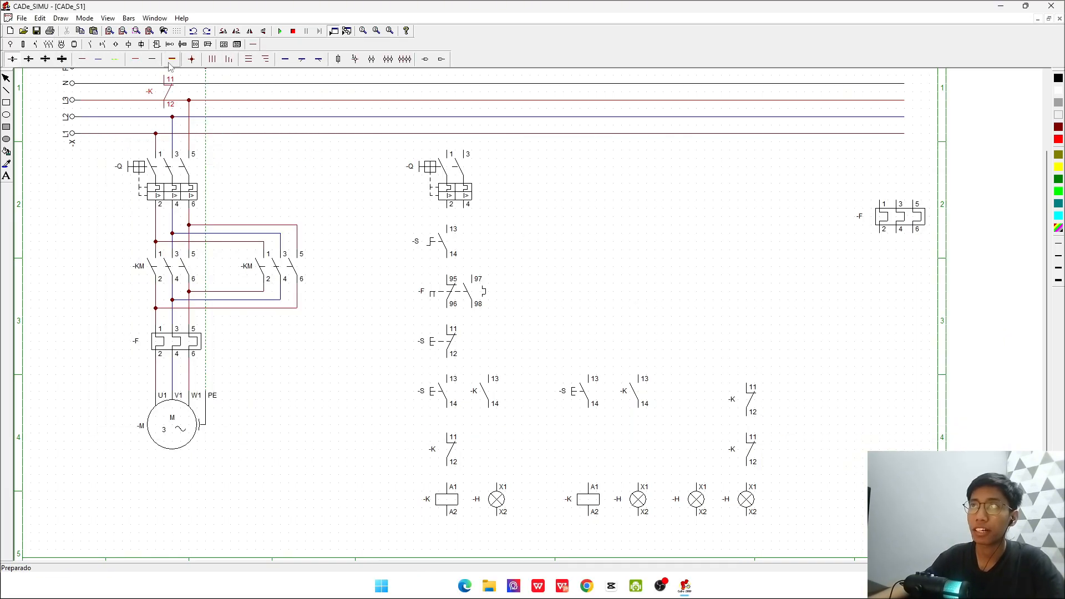
click(448, 133)
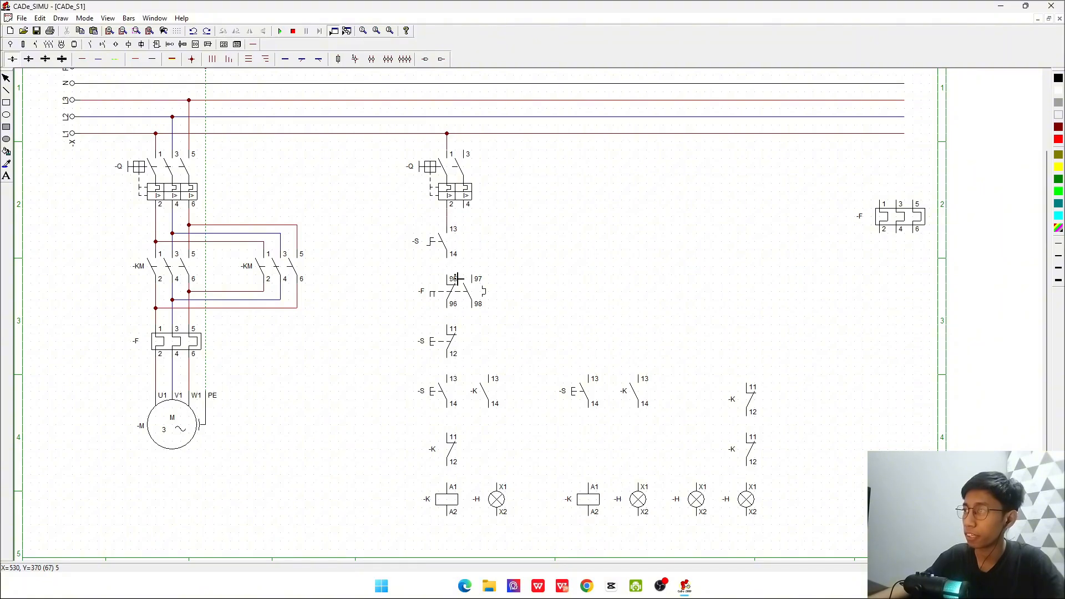
drag(450, 276, 450, 278)
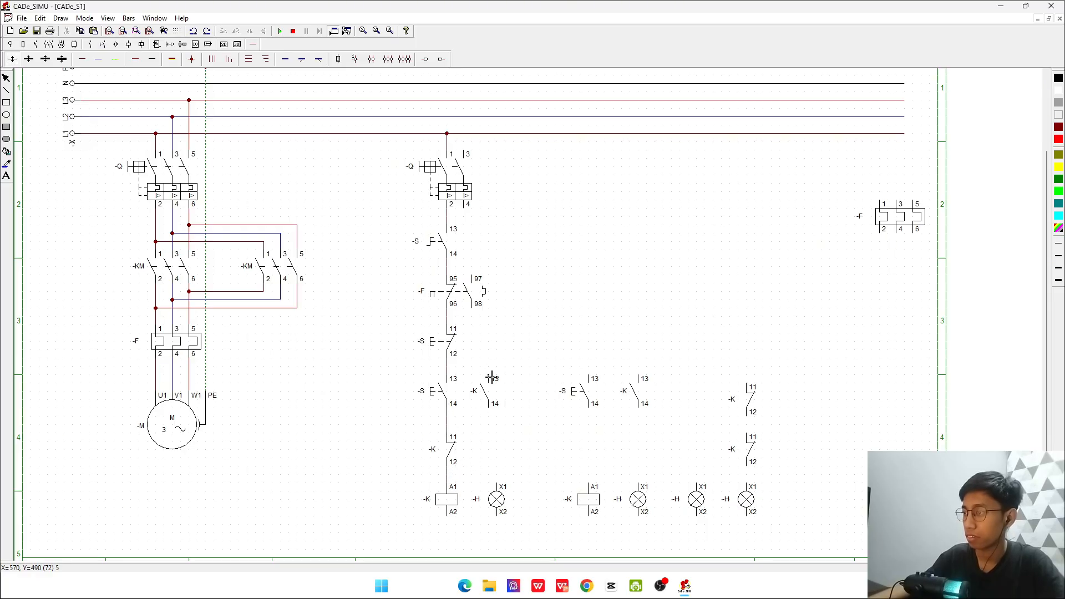
- Wire the normally open K contact in parallel with the first 13-14 pushbutton and connect the first lamp's X1 to the coil's A1 line
drag(494, 374, 447, 367)
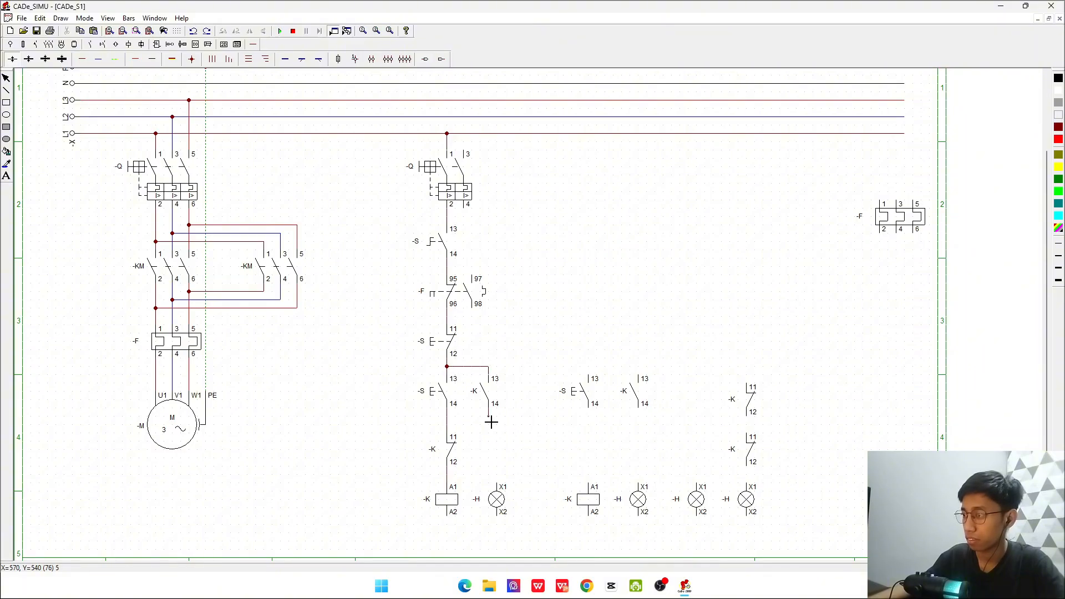
drag(491, 423, 447, 426)
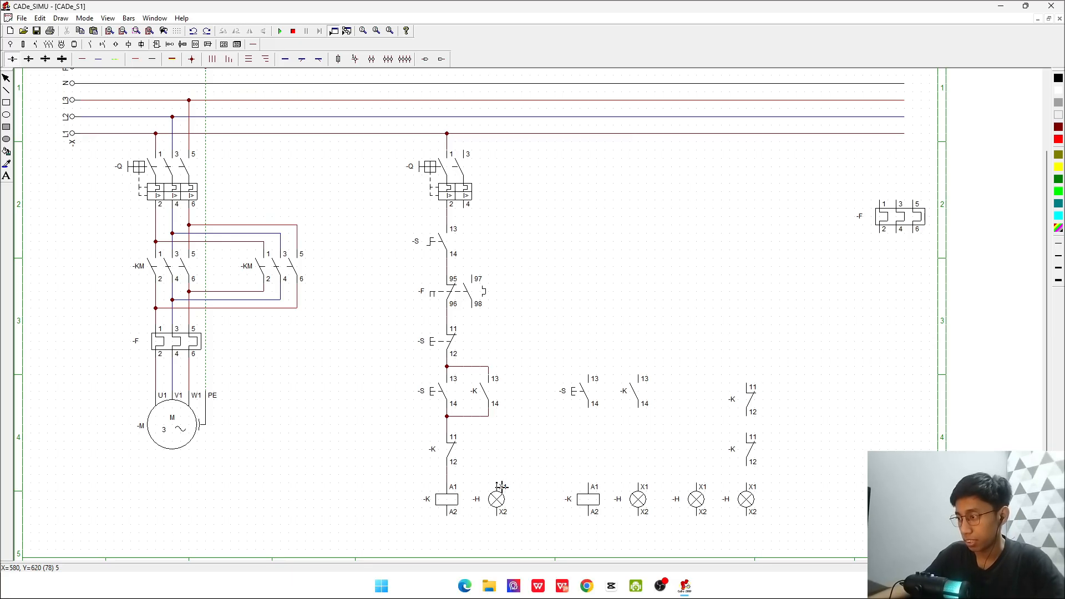
drag(496, 475, 447, 475)
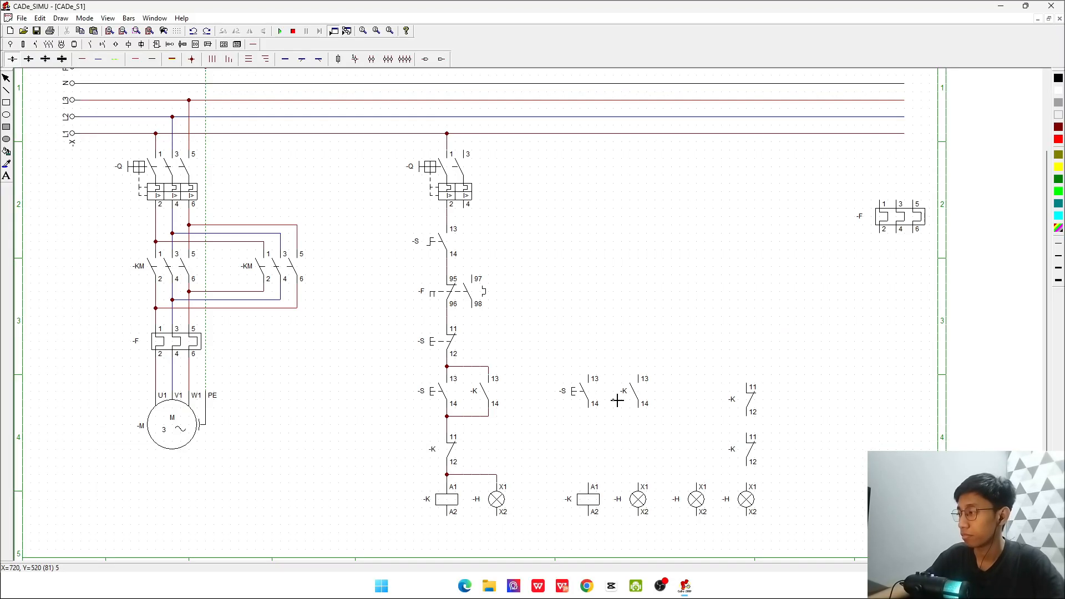
- Following the reference diagram, feed the second 13-14 pushbutton and its parallel K contact from the first branch and wire them to the second coil's A1
drag(593, 371, 494, 371)
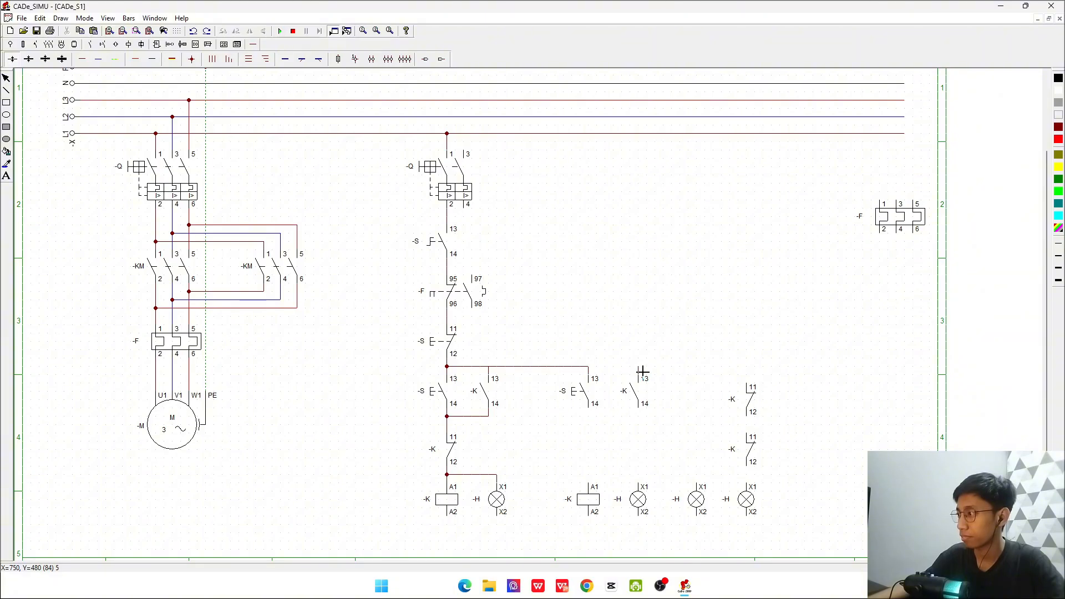
key(alt+Tab)
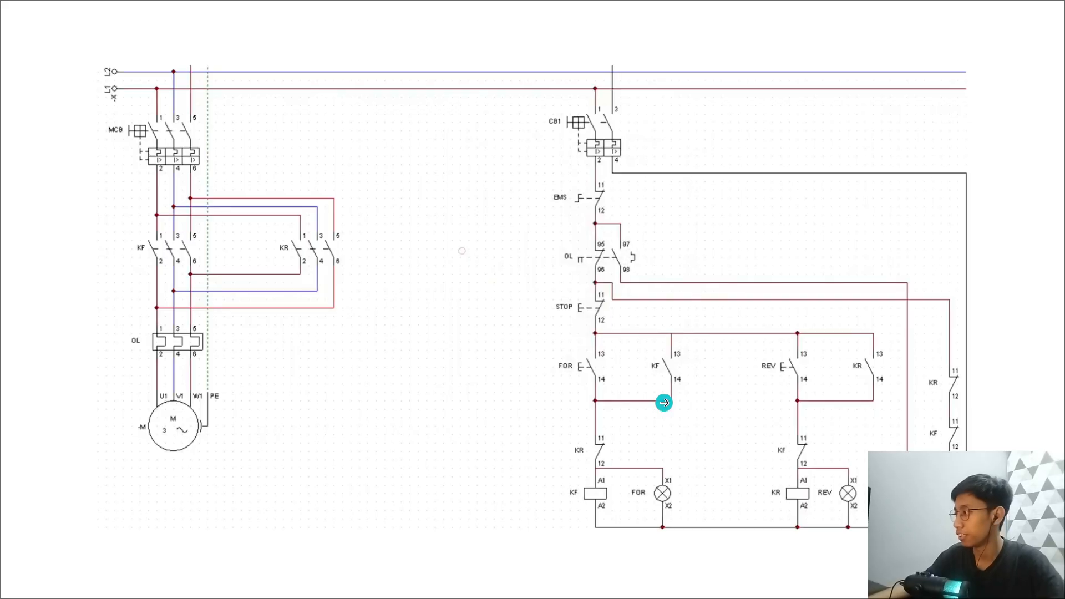
key(alt+Tab)
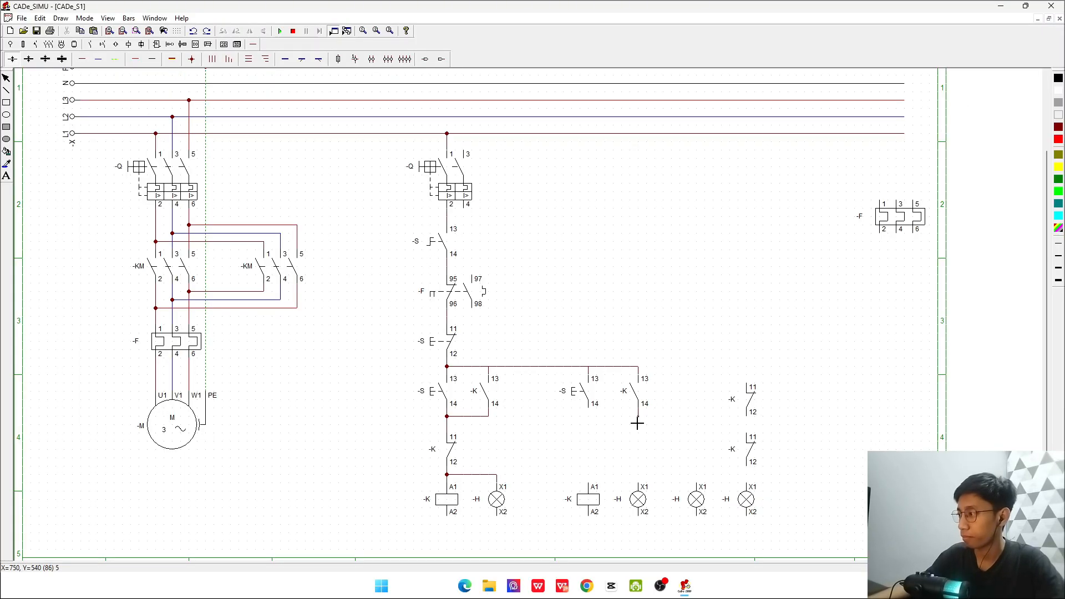
drag(592, 428, 589, 491)
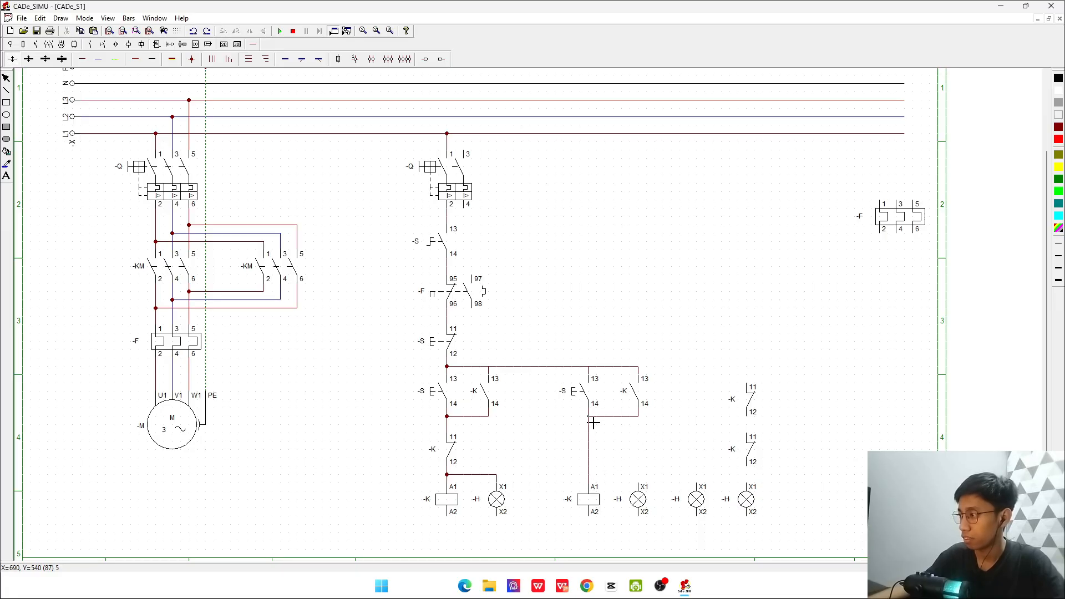
key(alt+Tab)
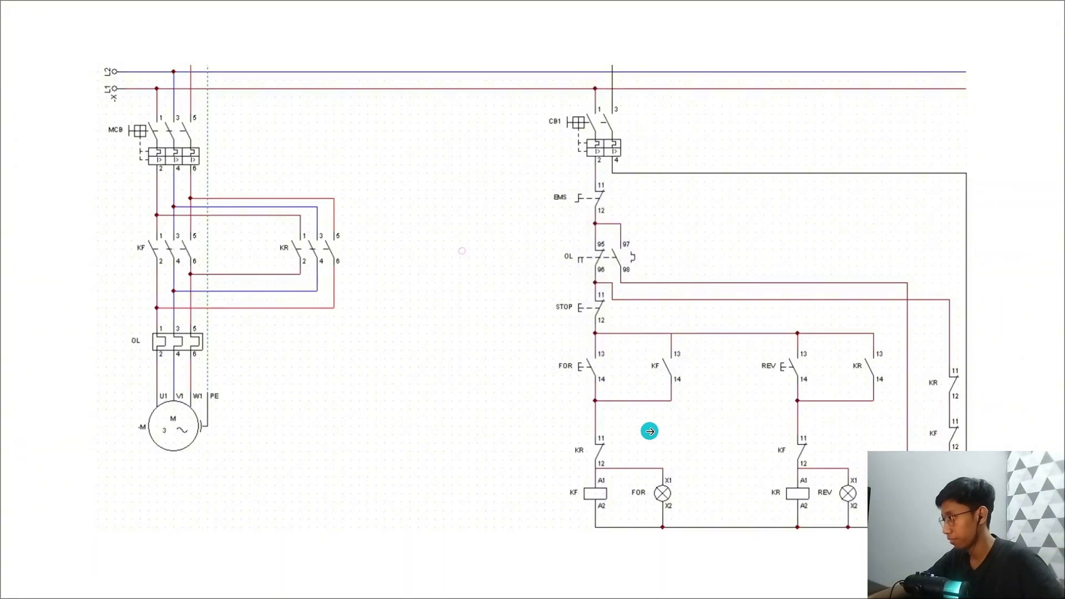
key(alt+Tab)
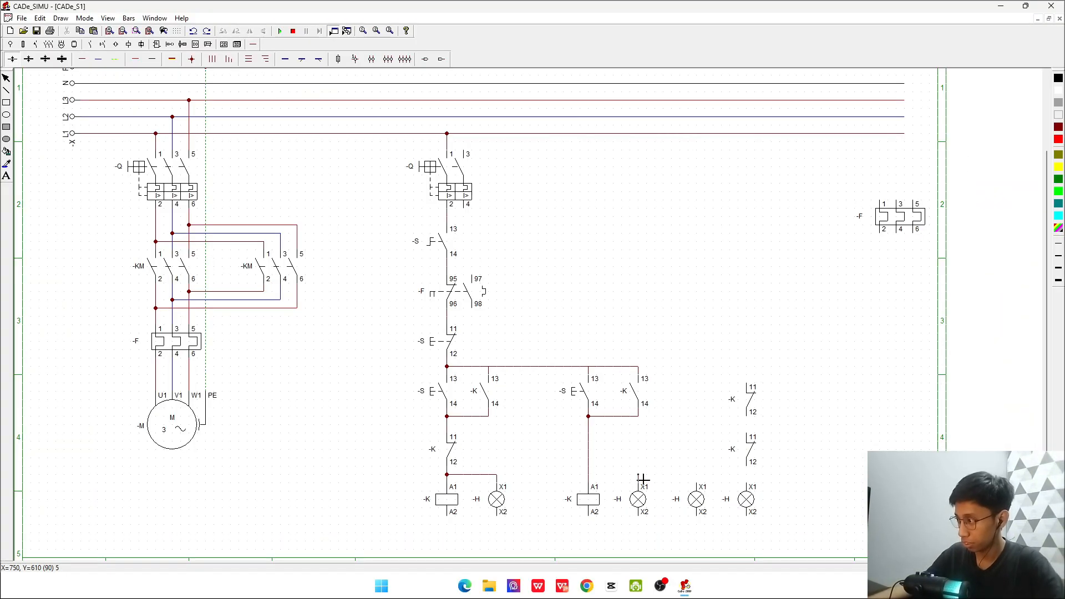
- Following the reference diagram, wire heat relay terminal 98 to the third lamp's X1 and the terminal 96 line through the stacked K contacts to the last lamp
key(alt+Tab)
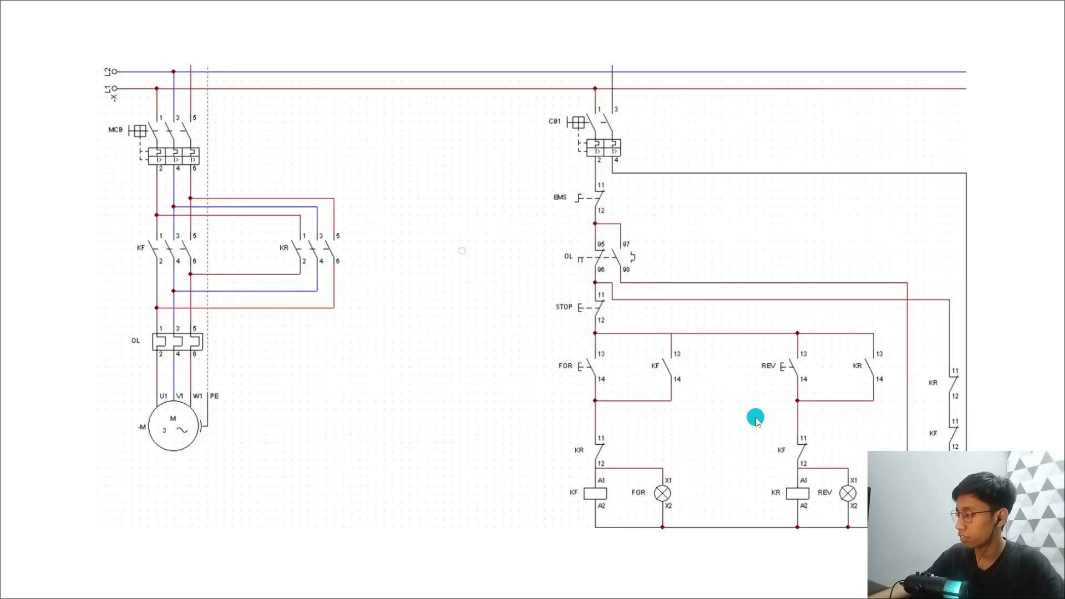
key(alt+Tab)
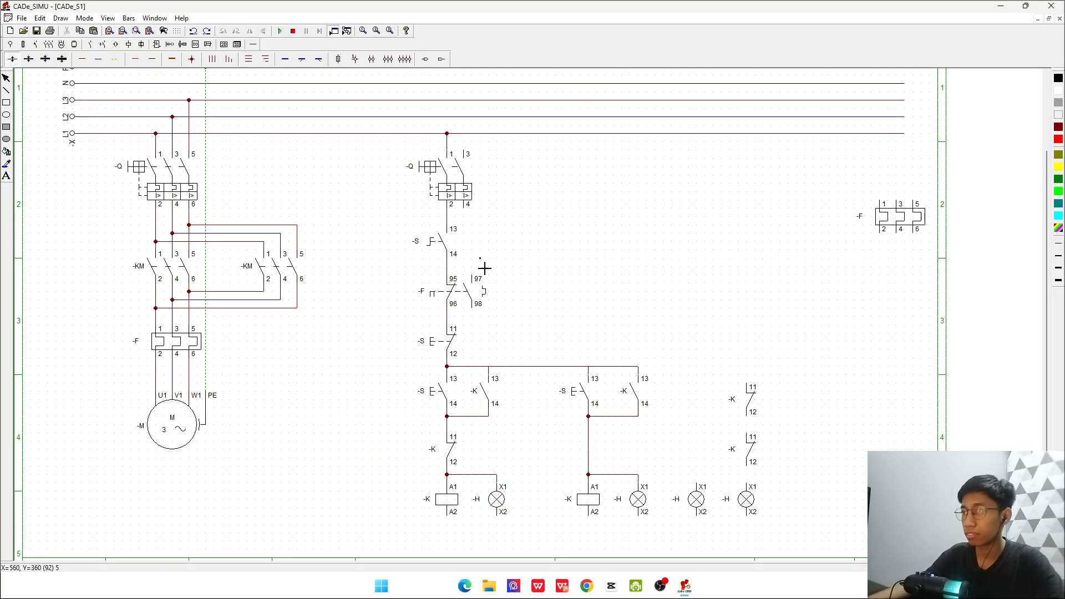
drag(479, 313, 698, 481)
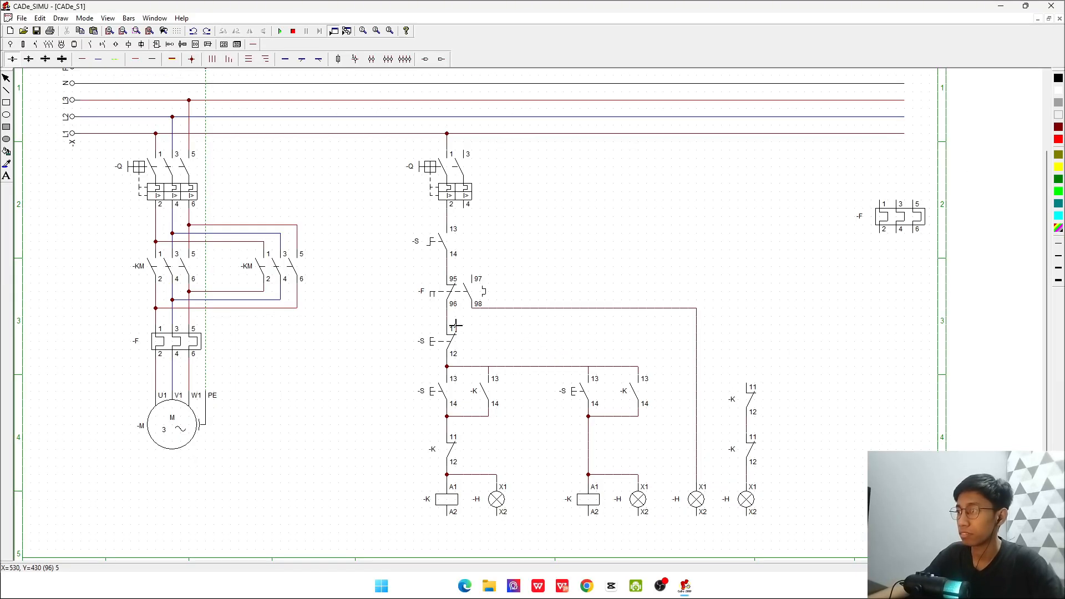
click(454, 320)
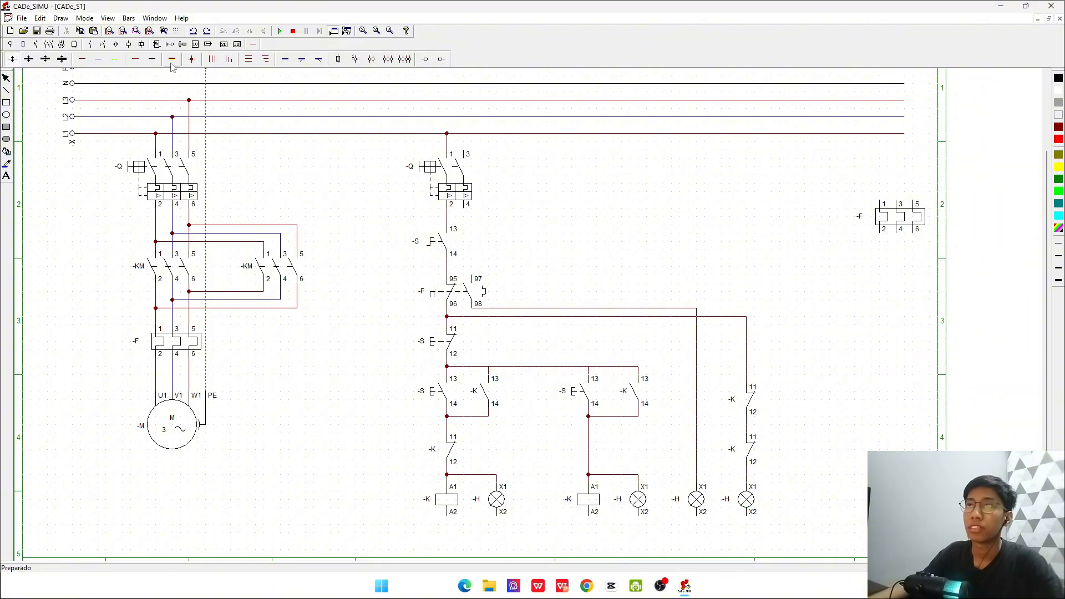
- Wire the control breaker's terminal 3 to N and connect all coil A2 and lamp X2 terminals through a common return line to terminal 4
click(152, 60)
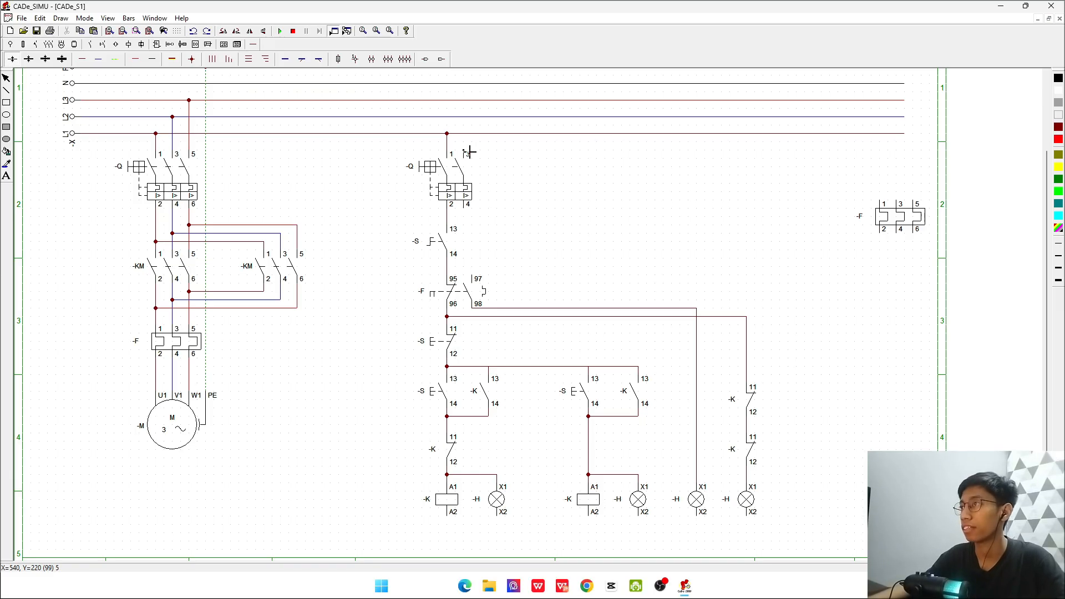
drag(466, 155, 464, 83)
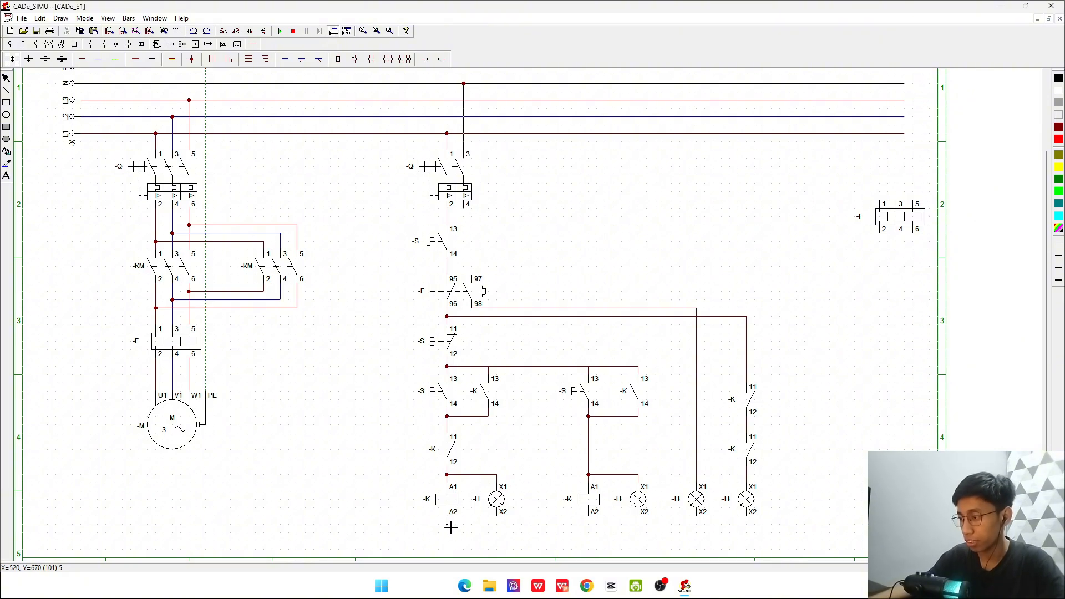
drag(451, 527, 779, 534)
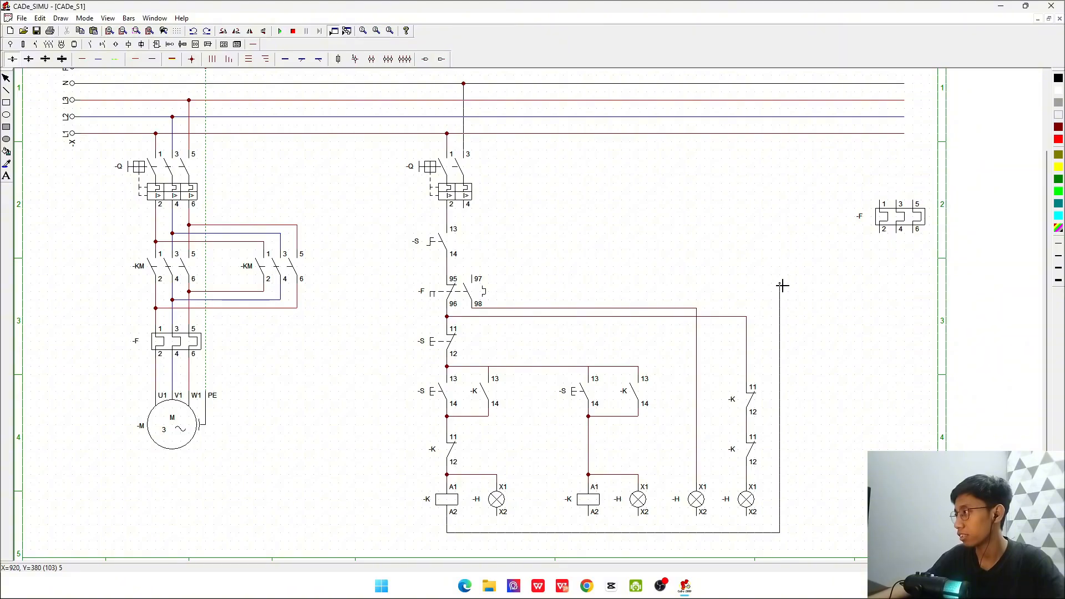
click(781, 252)
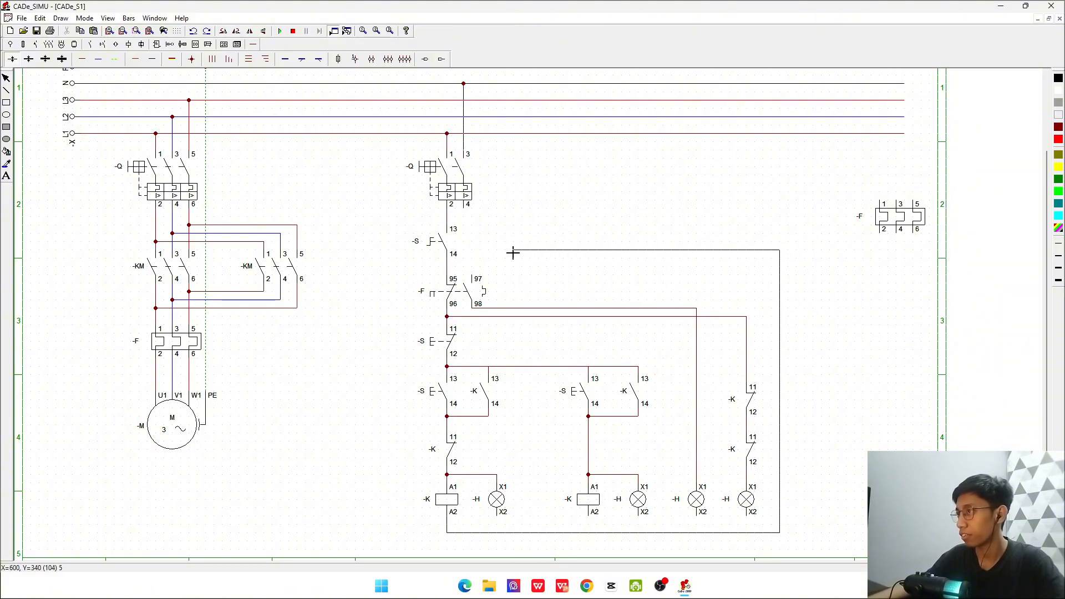
click(465, 251)
click(469, 213)
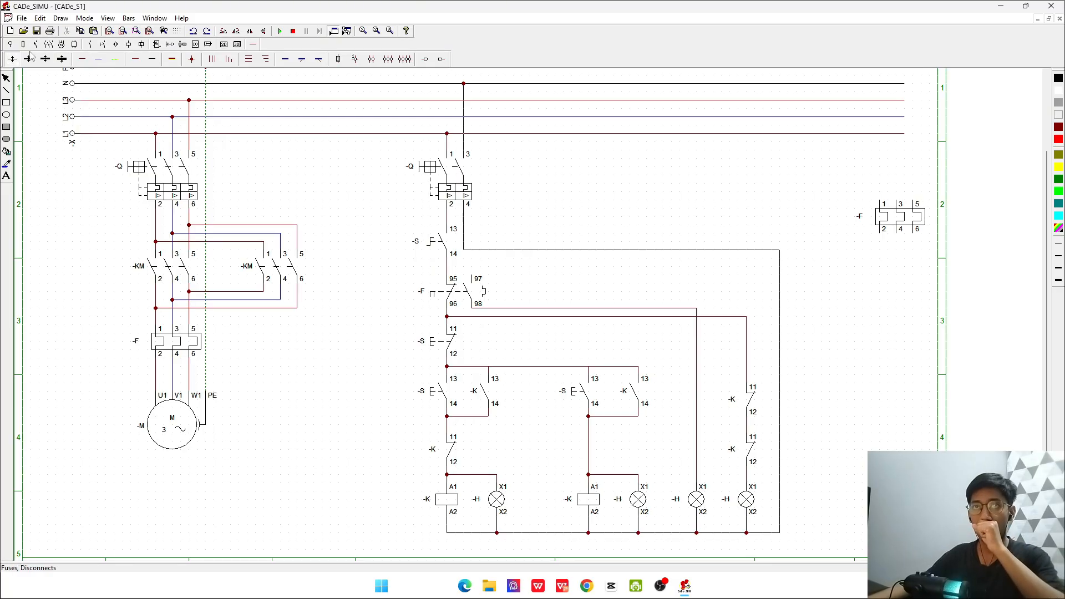
- Rename the three-pole breaker in the power circuit as MCB and the two-pole breaker in the control circuit as MCB2
click(6, 77)
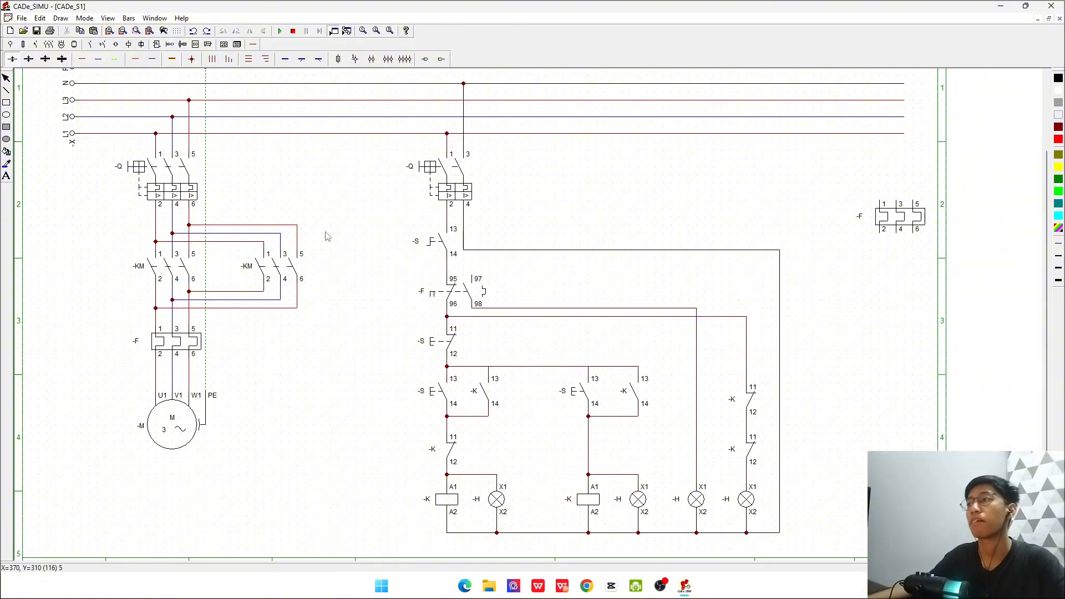
double_click(172, 178)
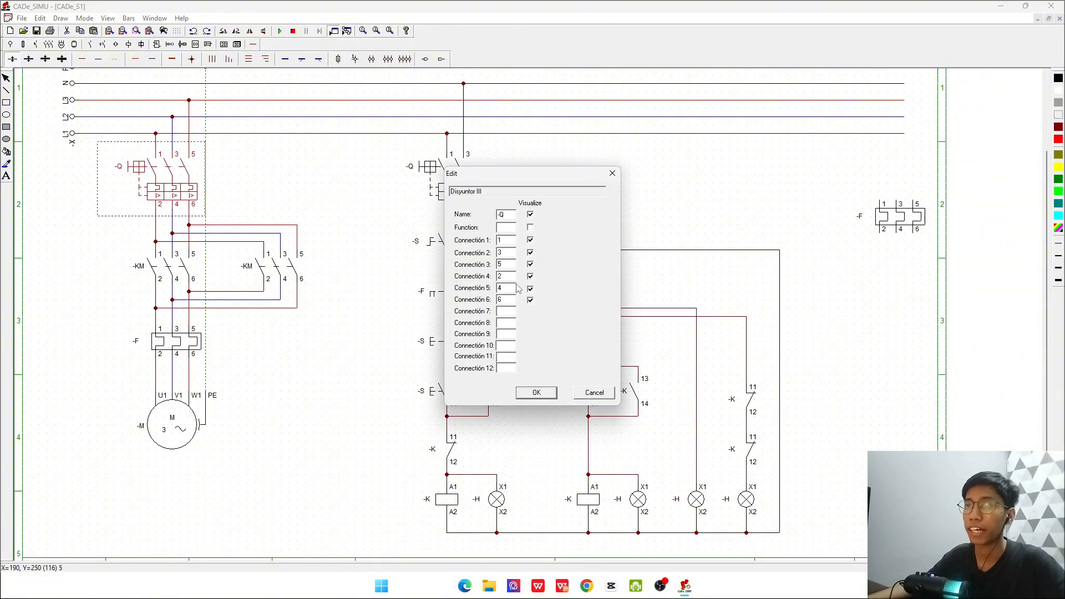
drag(505, 217, 481, 211)
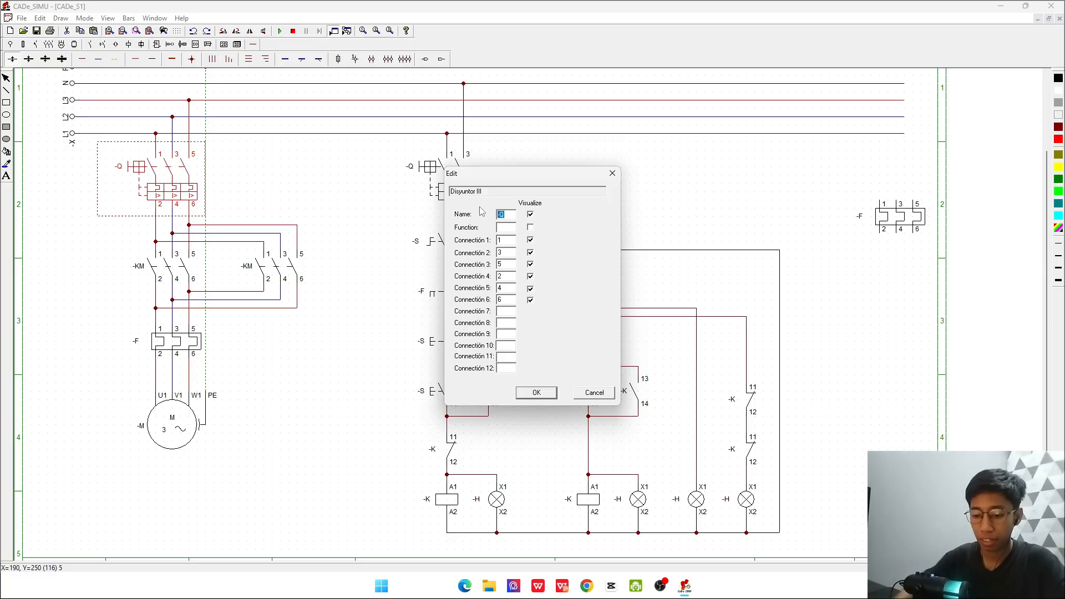
text(MCB)
key(Return)
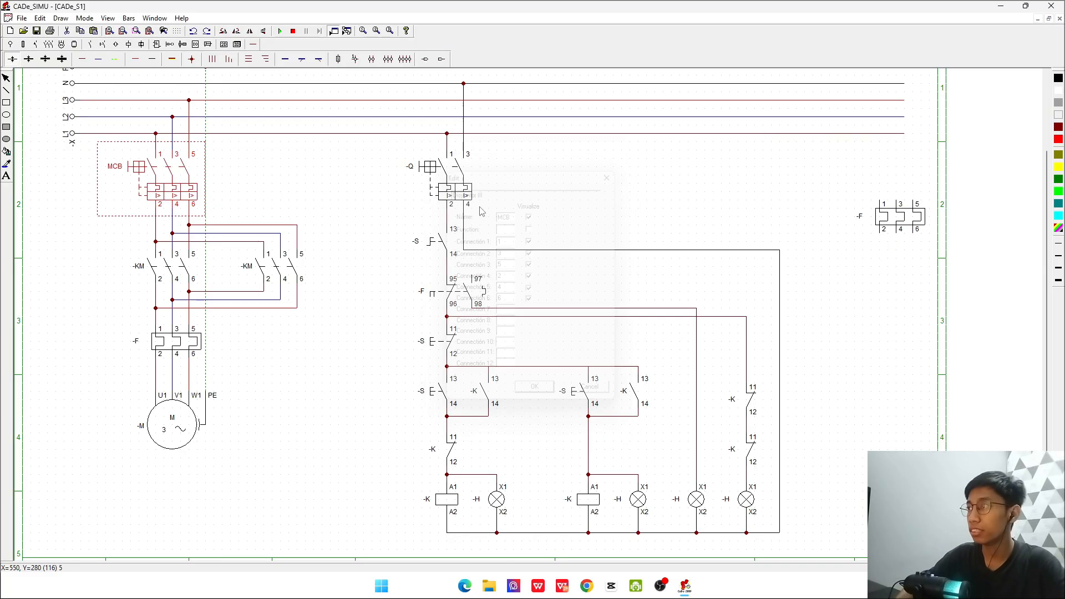
double_click(464, 189)
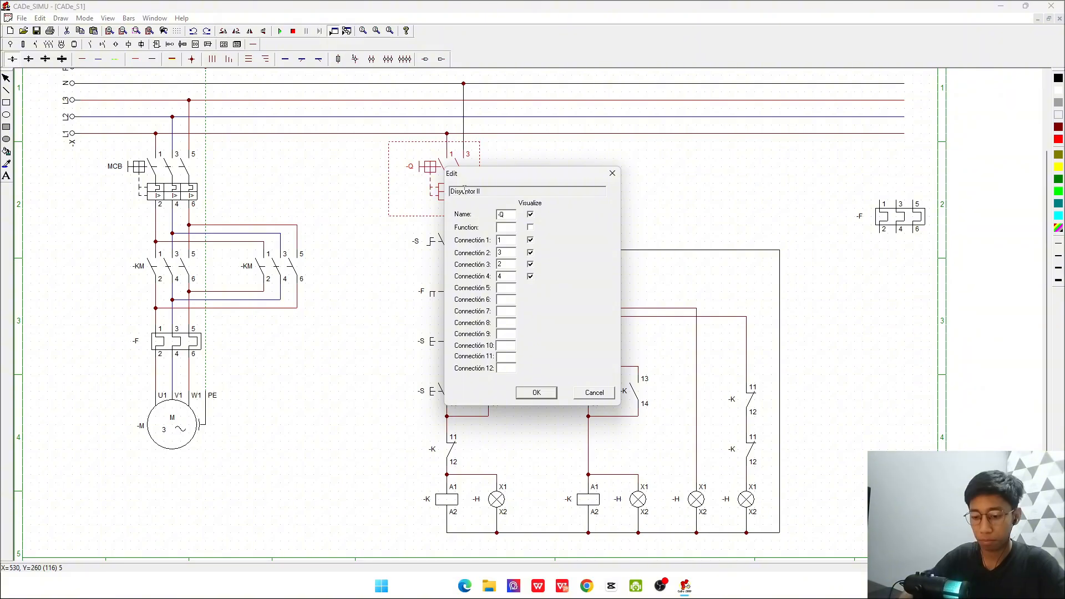
drag(507, 216, 457, 222)
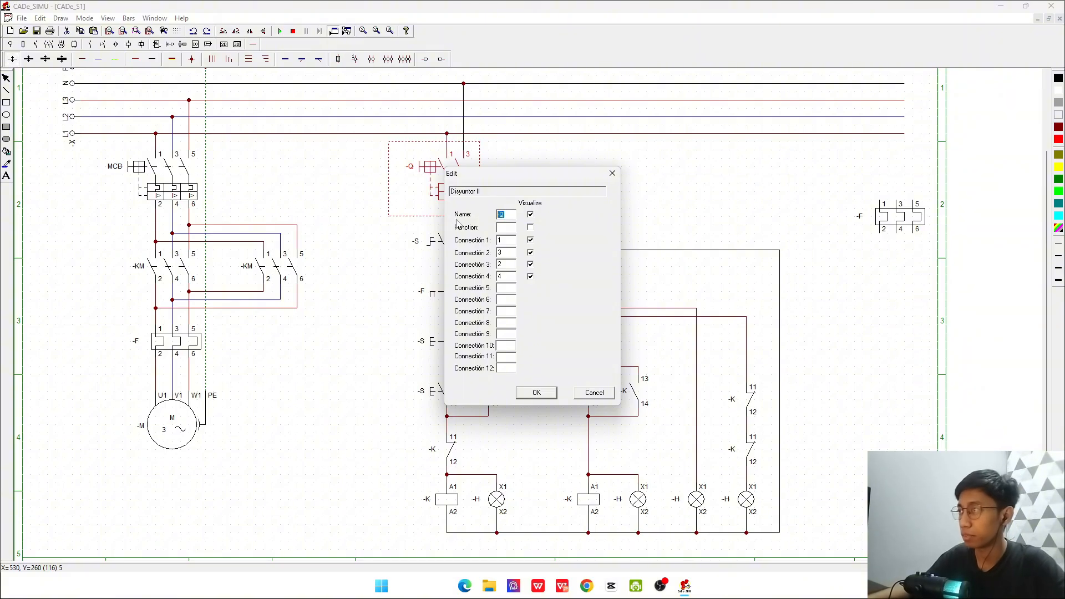
text(MCB2)
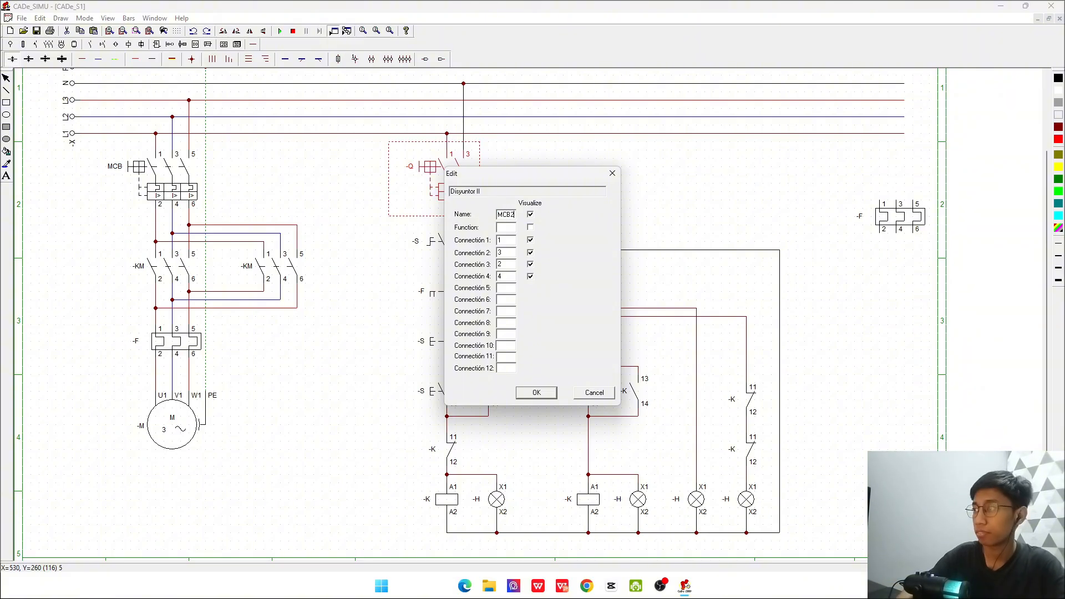
key(Return)
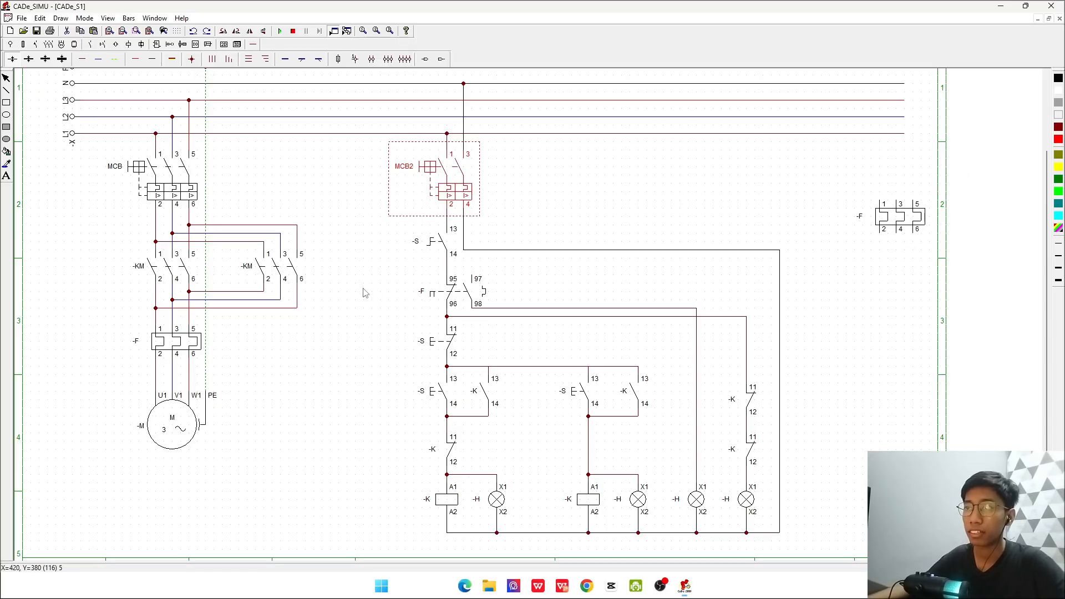
- Rename the contactor directly below the three-pole breaker as KF and the phase-swapping contactor beside it as KR
double_click(189, 271)
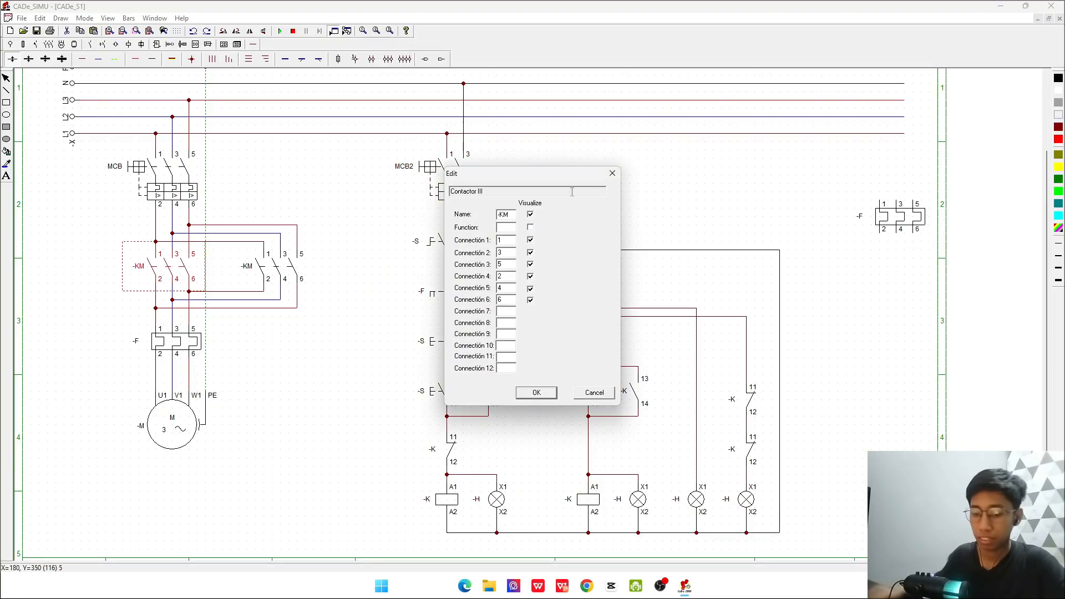
key(Return)
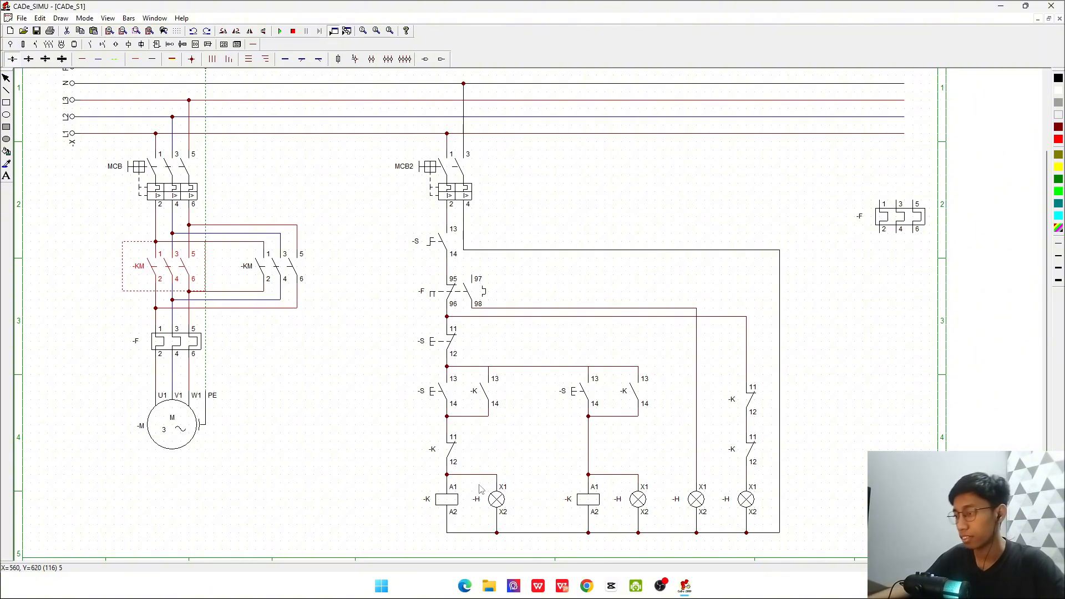
double_click(151, 261)
drag(512, 214, 474, 215)
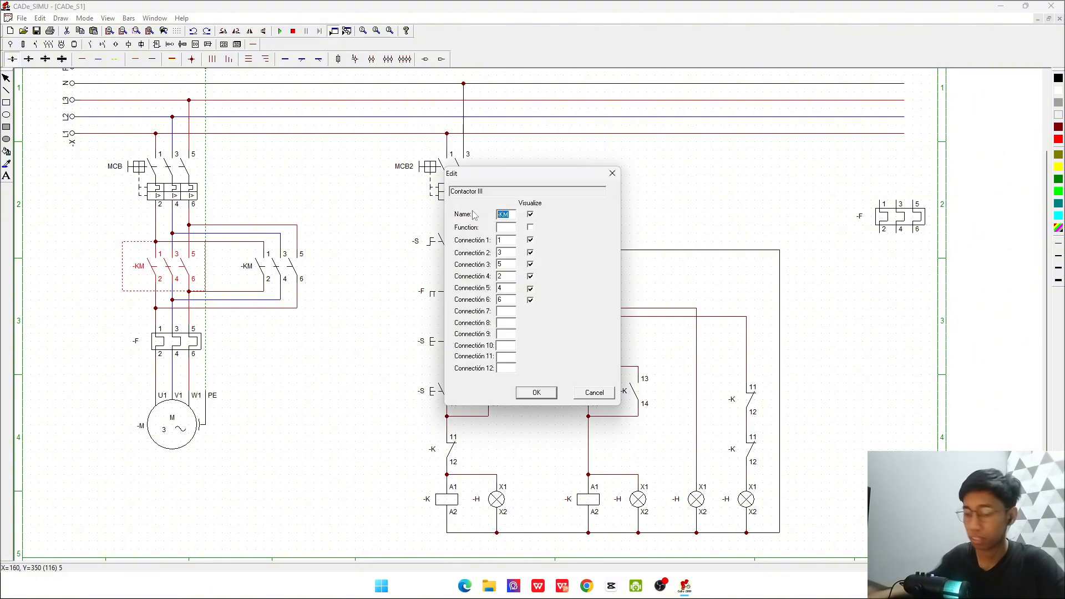
key(Return)
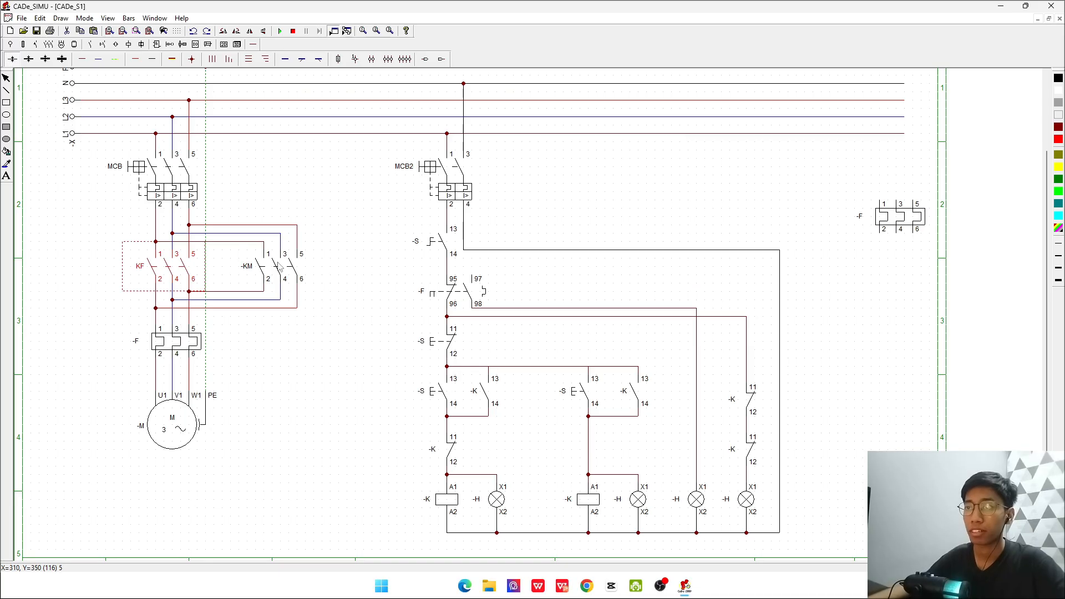
double_click(284, 266)
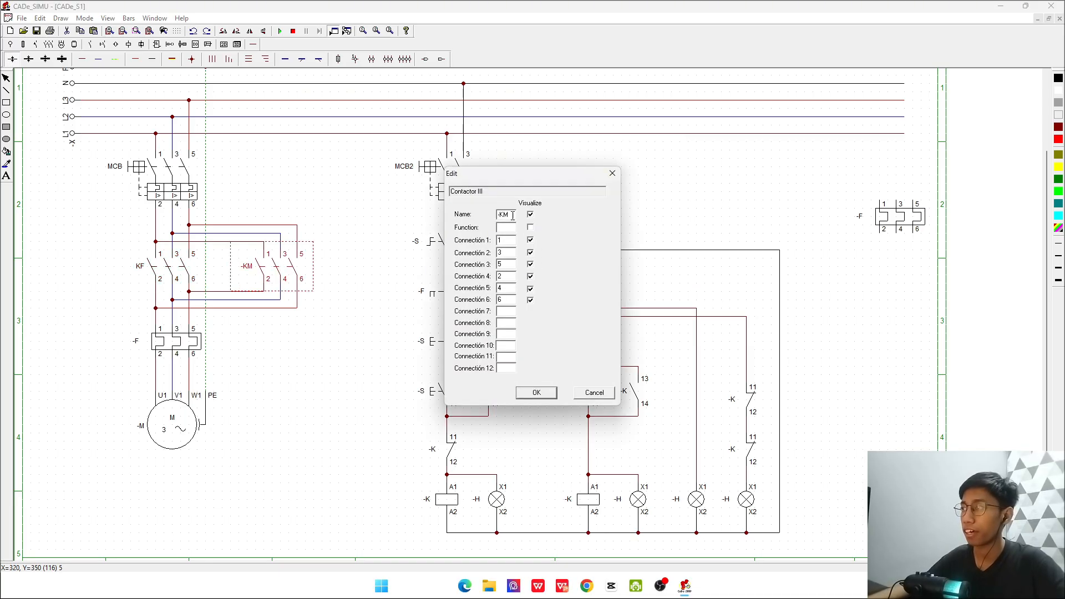
drag(516, 216, 387, 200)
text(KR)
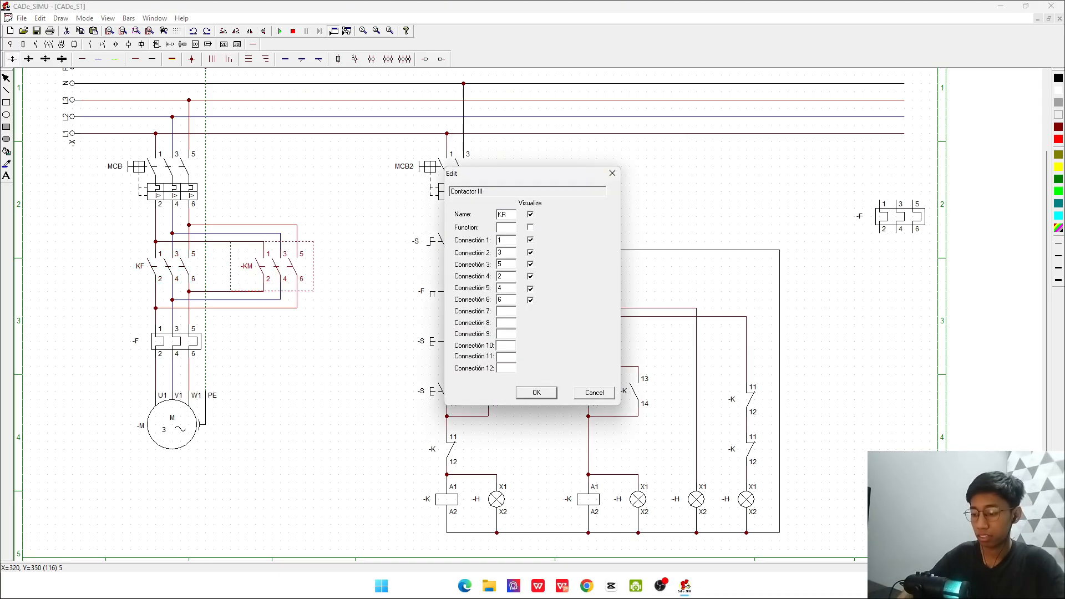
key(Return)
- Rename the thermal relay above the motor in the power circuit as OL
double_click(212, 336)
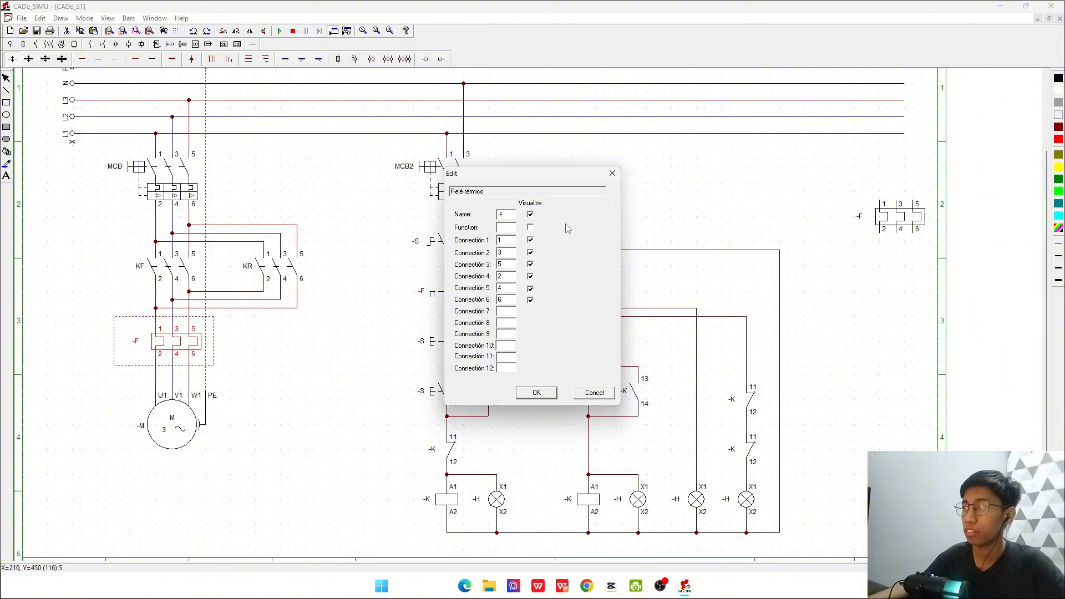
text(OL)
key(Return)
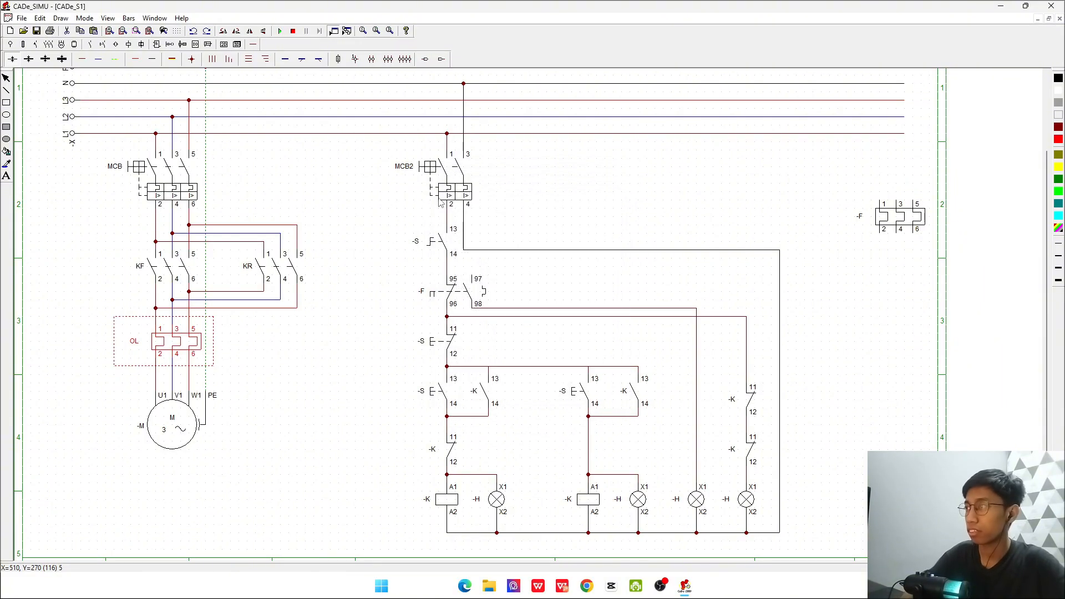
- Rename the normally open 13-14 switch below the control breaker as EMS
double_click(448, 247)
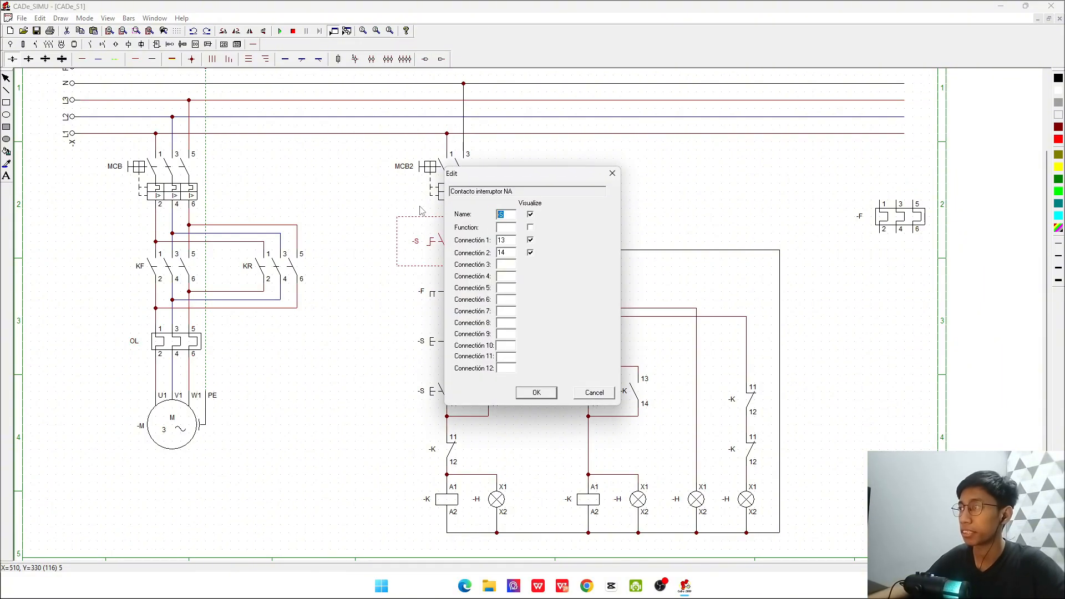
text(EME)
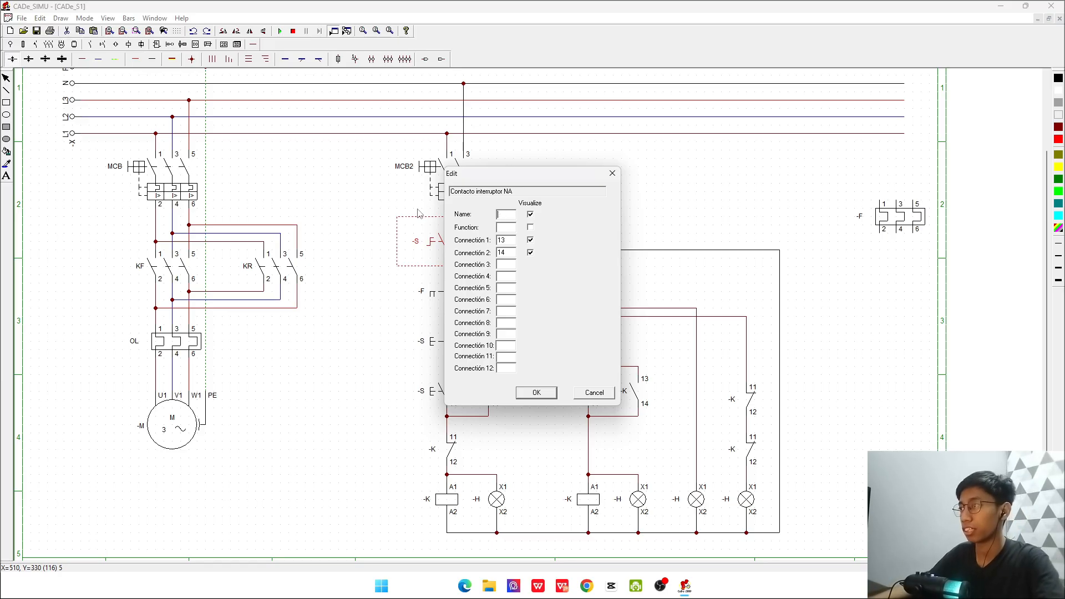
text(EMS)
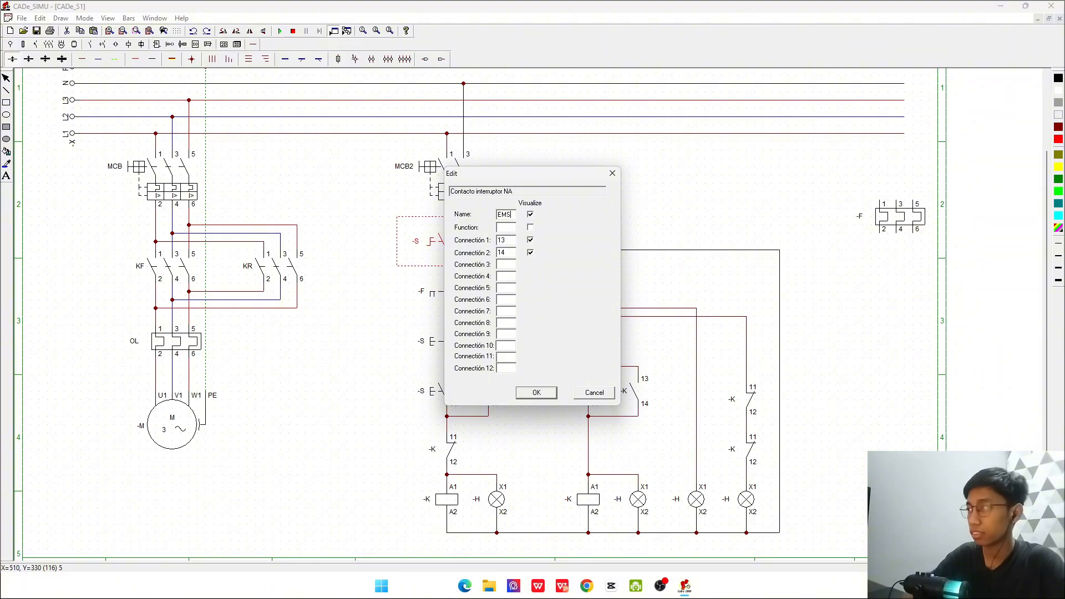
click(537, 392)
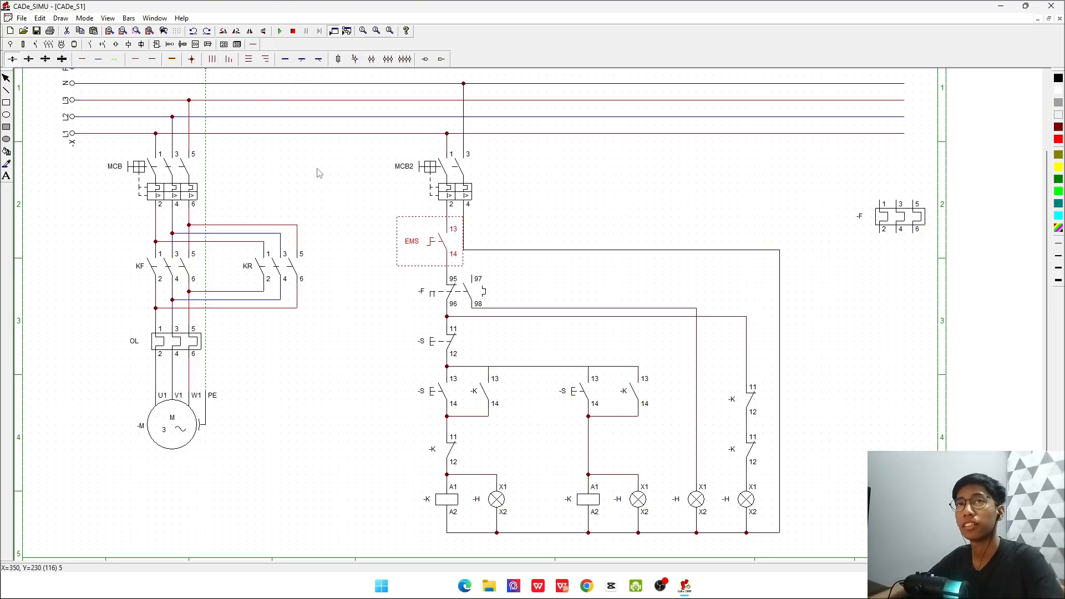
- Move the normally open EMS switch out beside the spare thermal relay and place a normally closed 11-12 switch in its gap below MCB2
click(440, 249)
drag(440, 249, 888, 180)
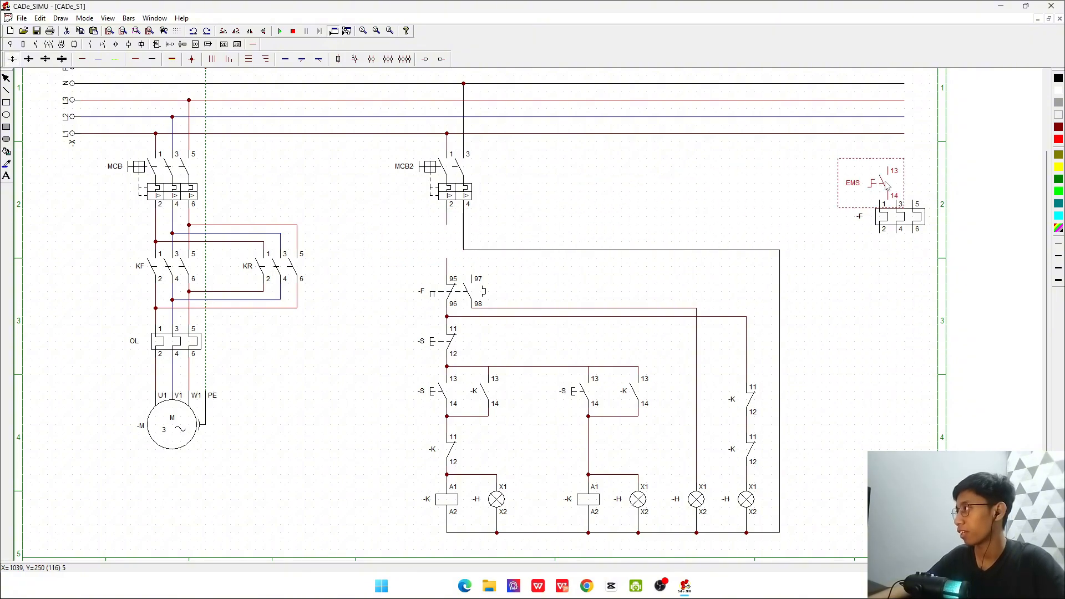
click(918, 162)
click(90, 44)
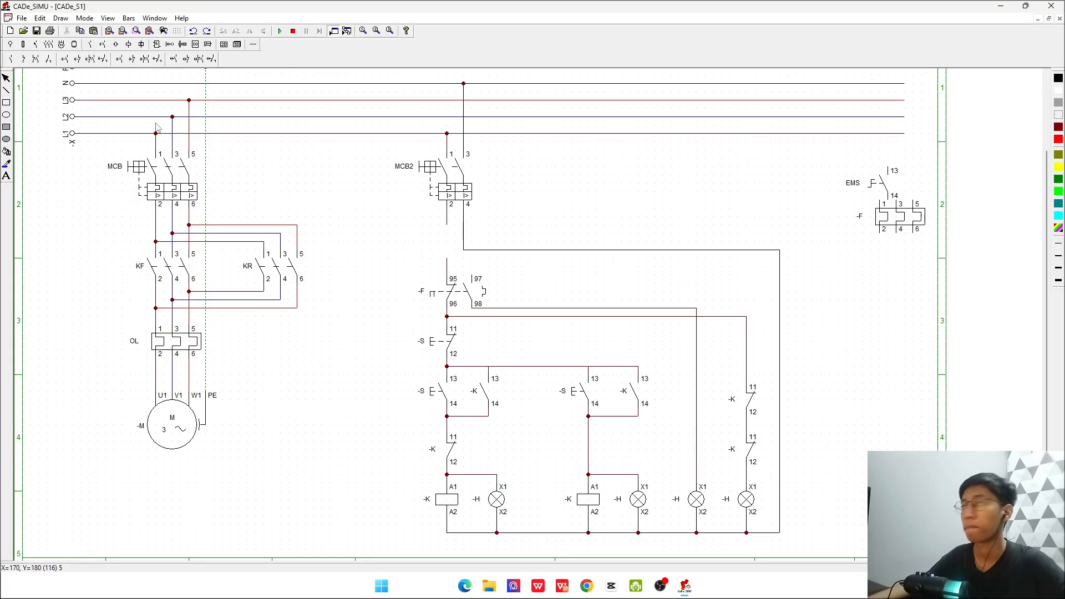
click(103, 45)
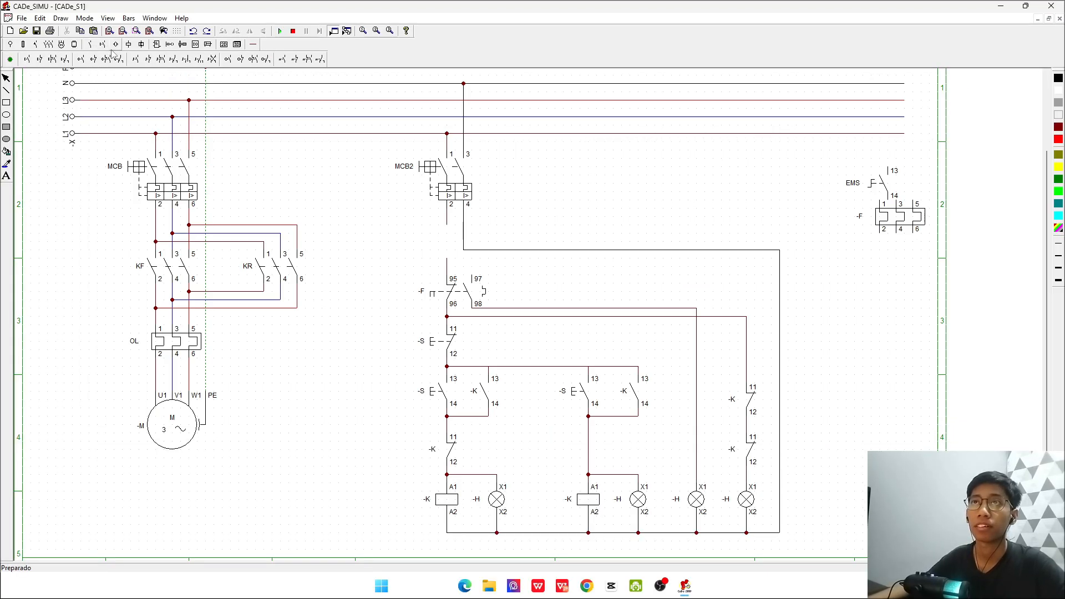
click(148, 60)
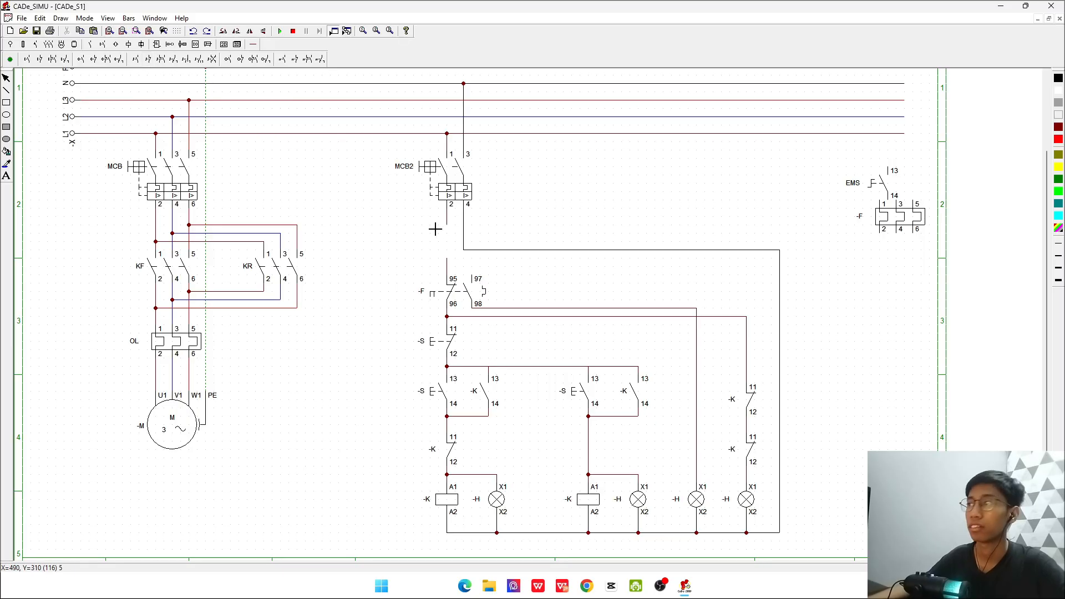
click(452, 228)
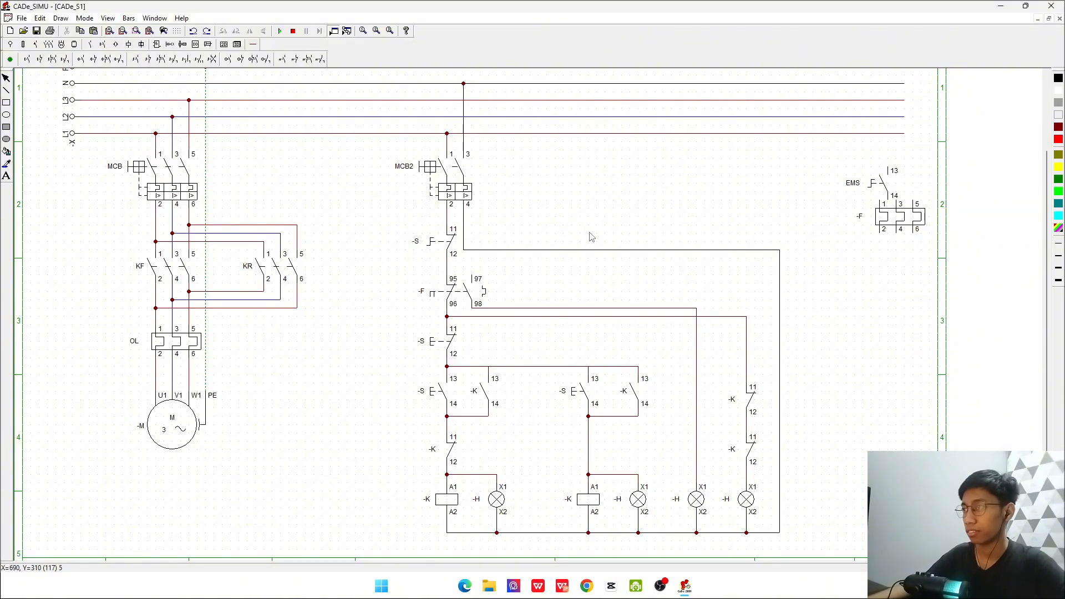
- Rename the normally closed switch below MCB2 as EMS and the overload relay contact beneath it as OL
double_click(449, 254)
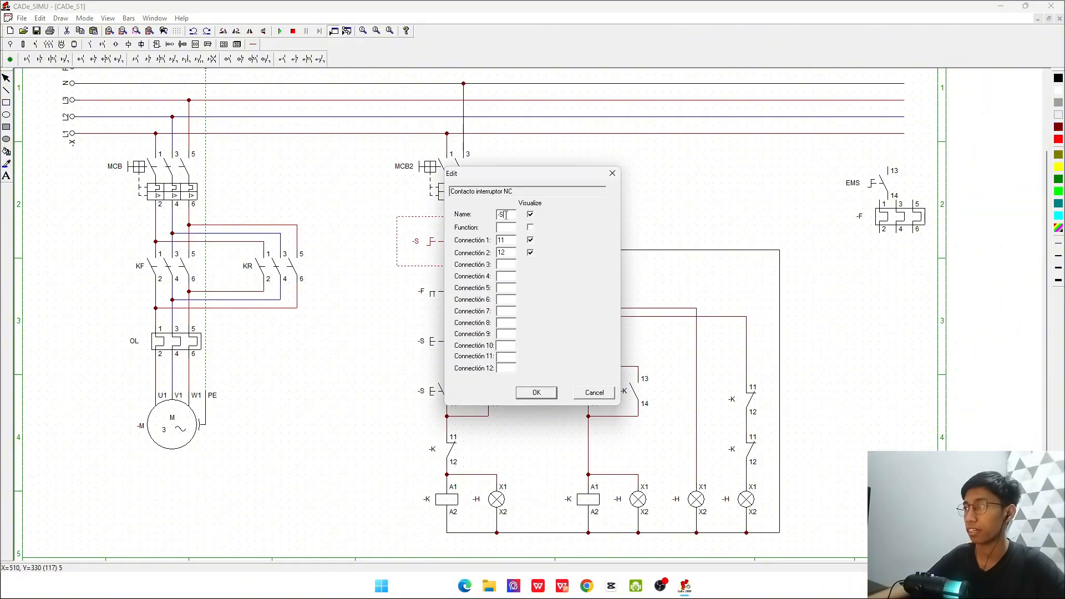
text(EMS)
key(Return)
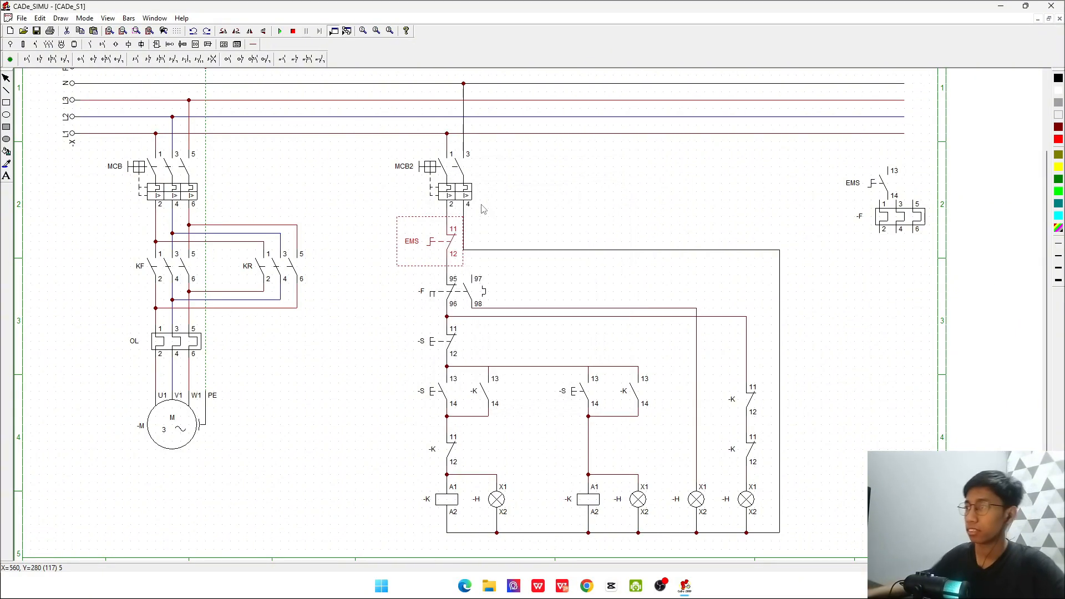
double_click(477, 292)
double_click(495, 215)
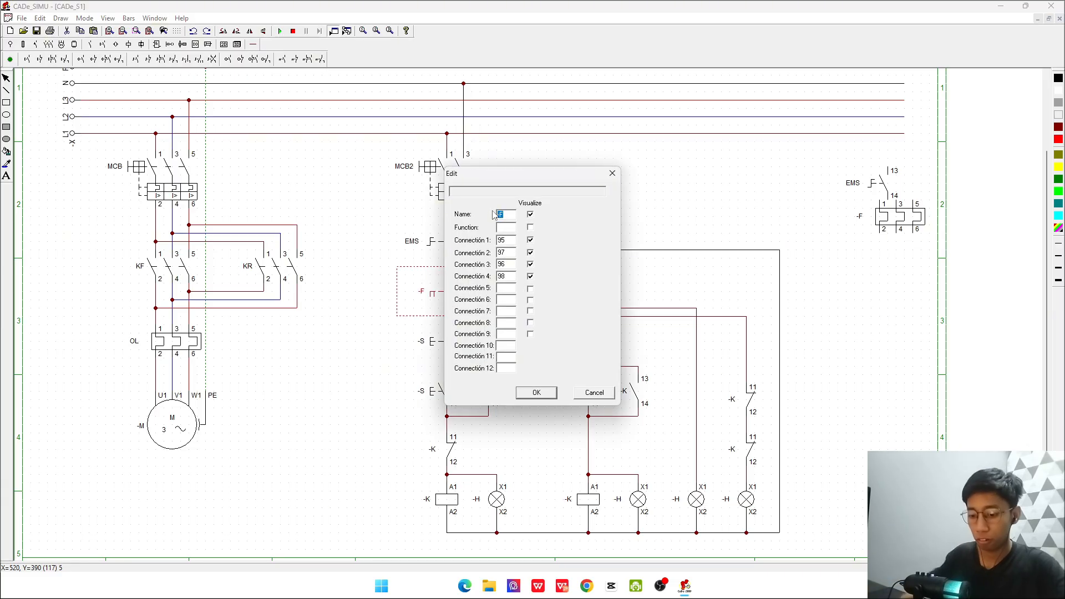
text(OL)
key(Return)
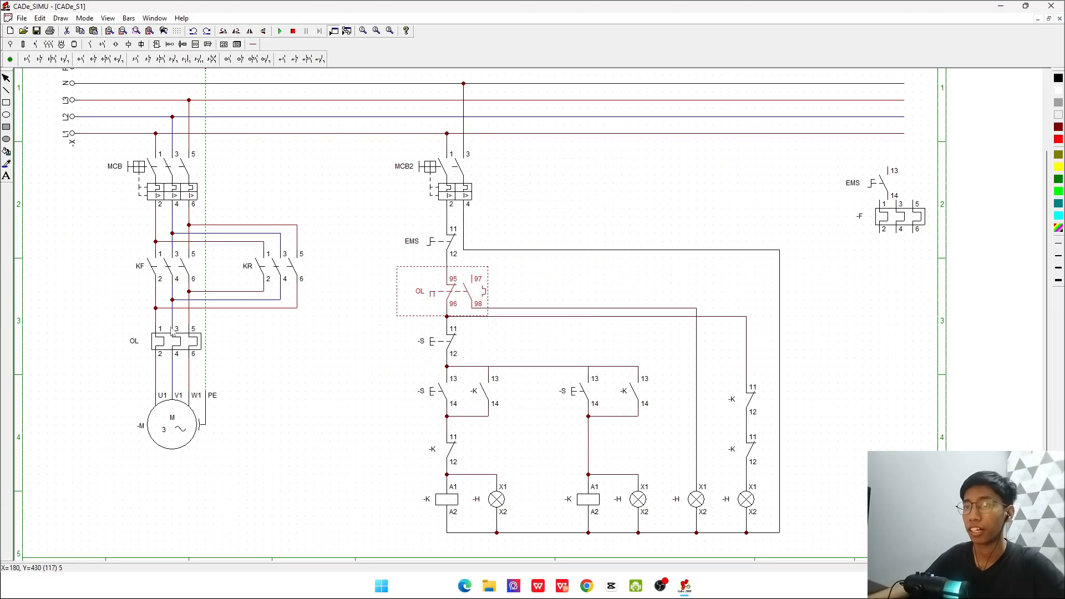
- Rename the normally closed 11-12 pushbutton below the OL contact as STOP
double_click(452, 349)
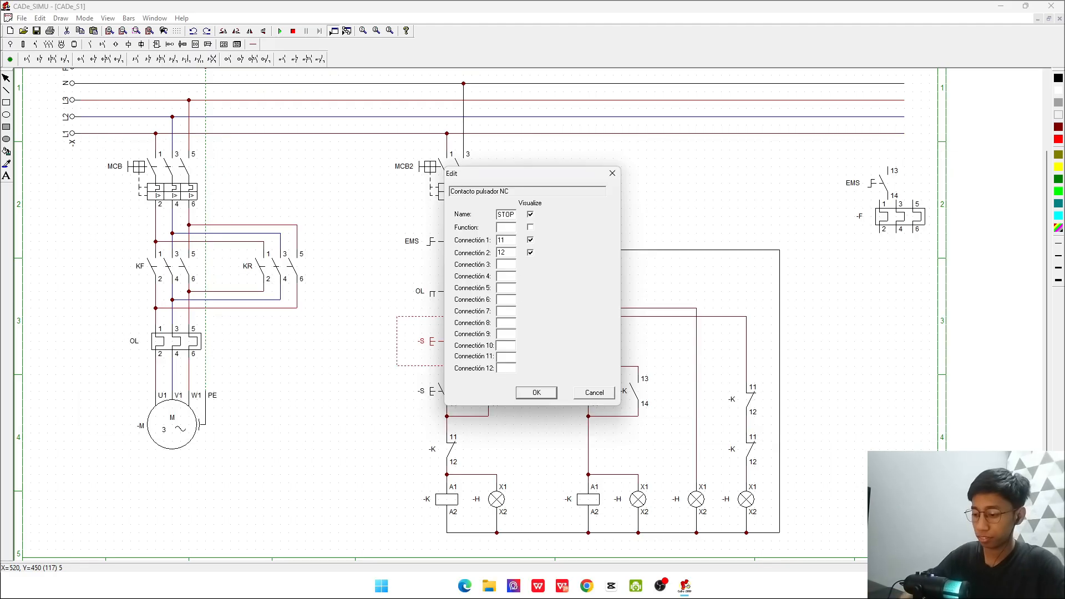
key(Return)
key(alt+Tab)
key(alt+Tab)
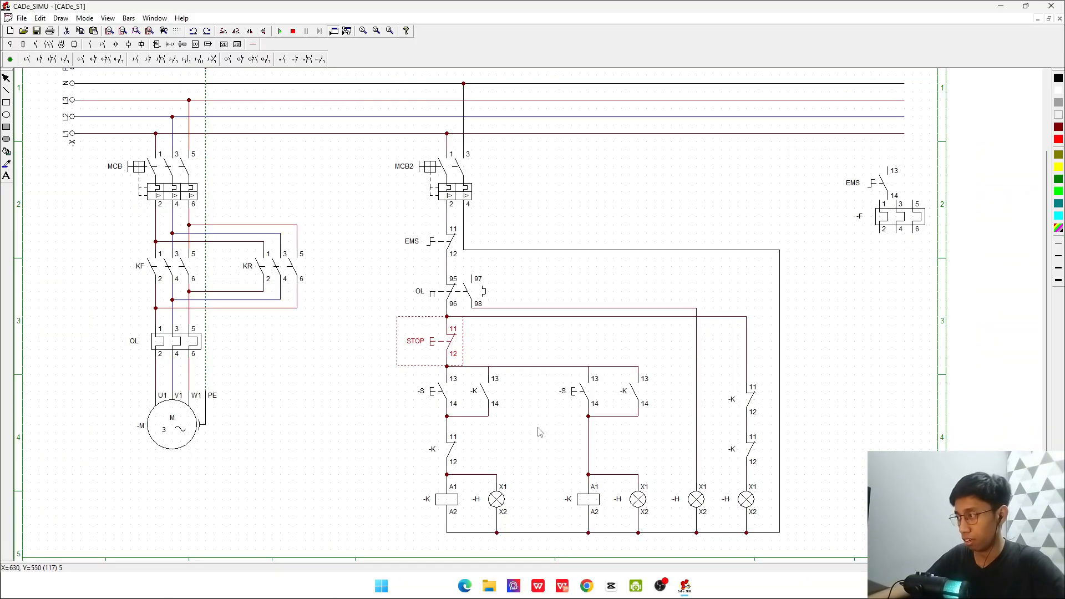
- Rename the normally open 13-14 pushbutton directly below STOP as FOR
double_click(441, 392)
drag(508, 214, 459, 218)
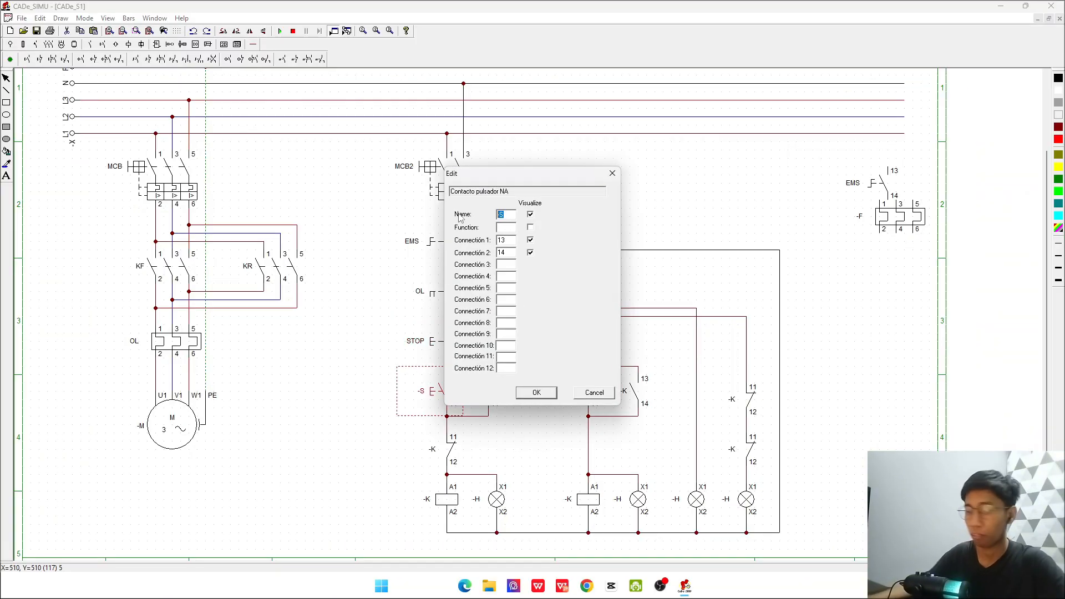
text(FRO)
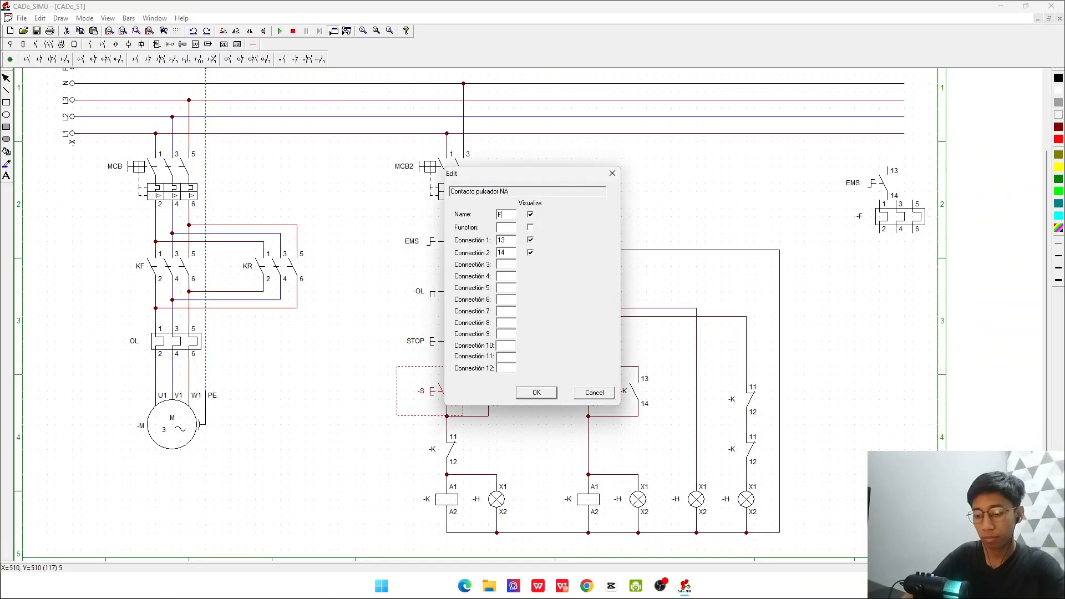
text(OR)
key(Return)
- Rename the normally closed 11-12 auxiliary contact below the FOR pushbutton as KR
double_click(454, 452)
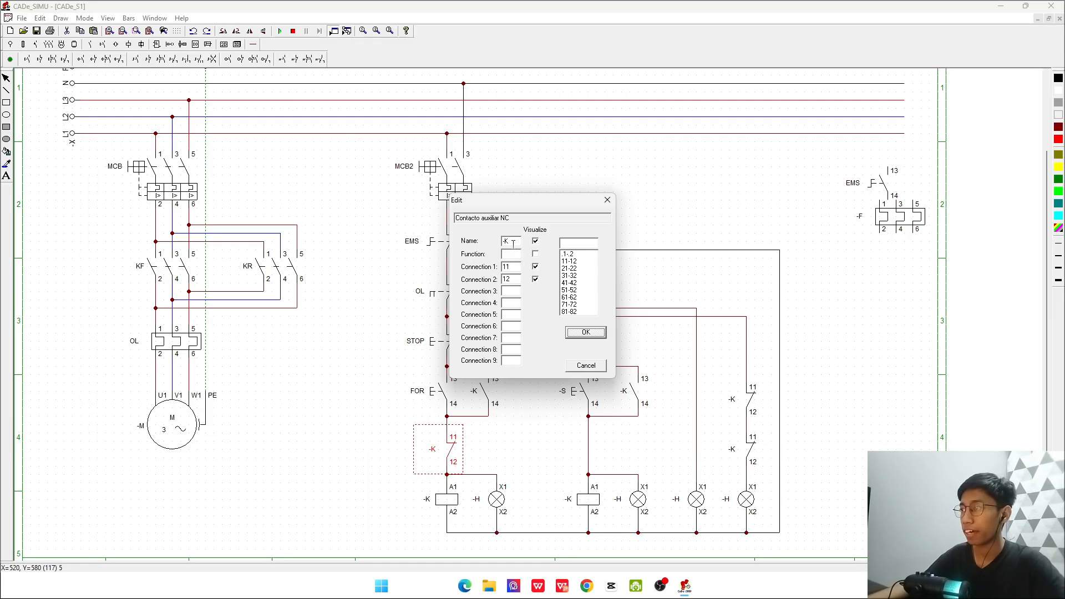
double_click(513, 243)
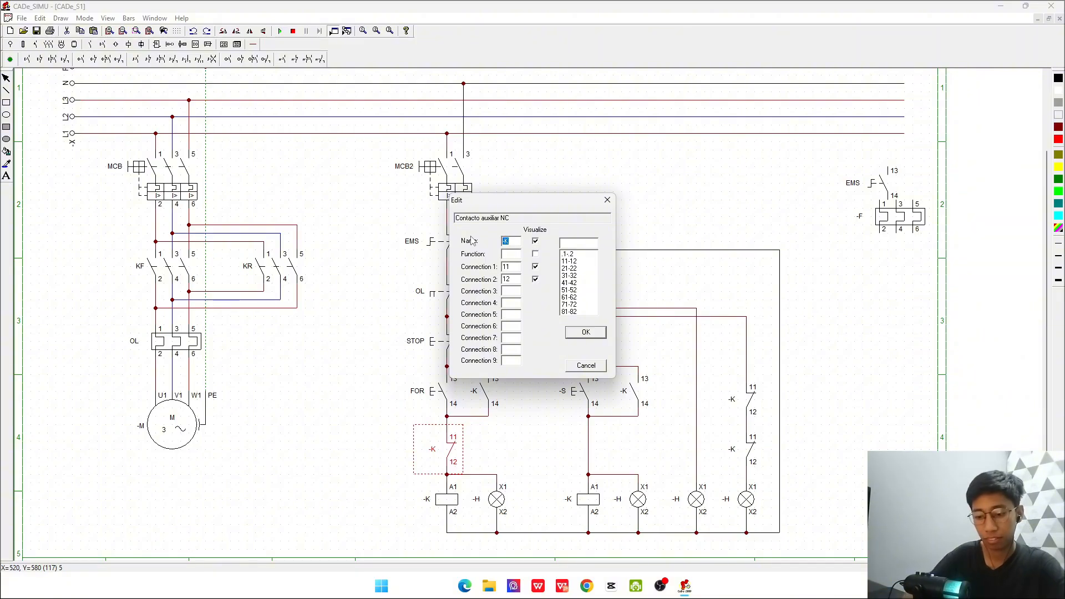
text(K)
key(Return)
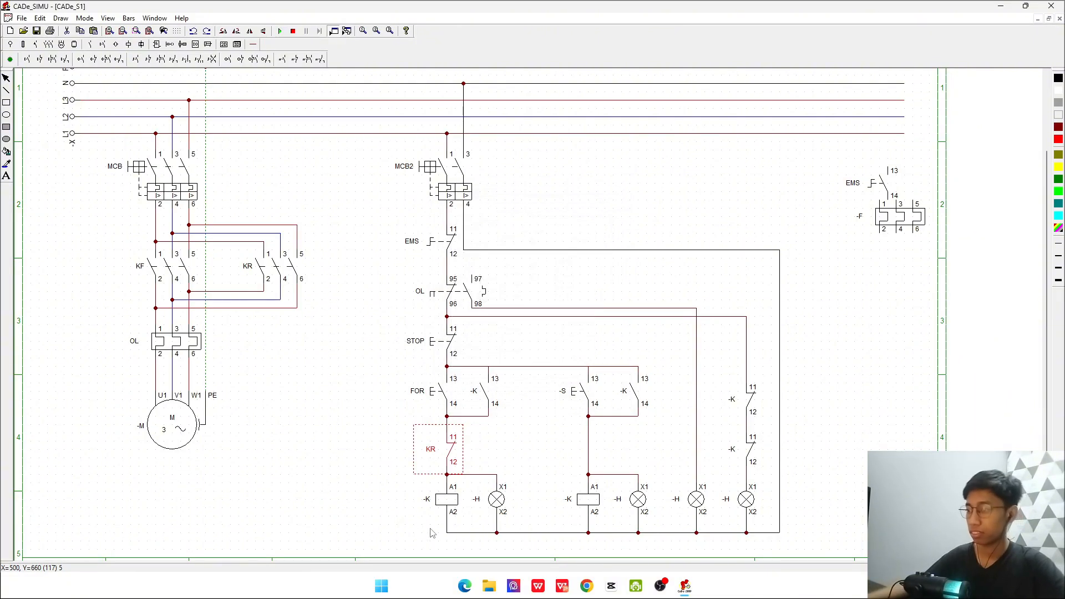
- Rename the coil in the FOR branch as KF and the coil in the neighbouring pushbutton branch as KR
double_click(449, 506)
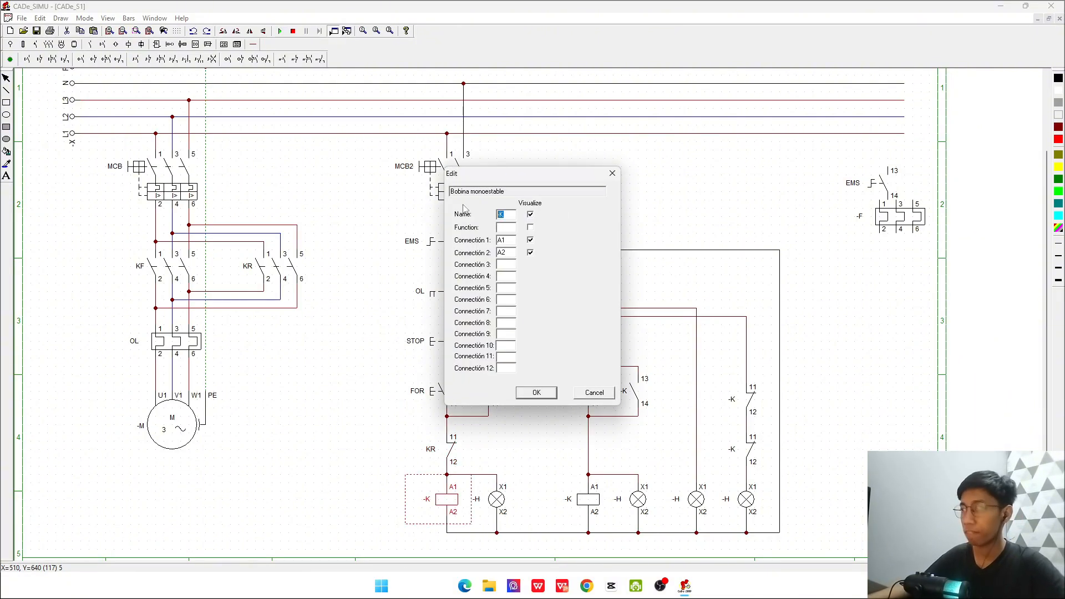
text(KF)
key(Return)
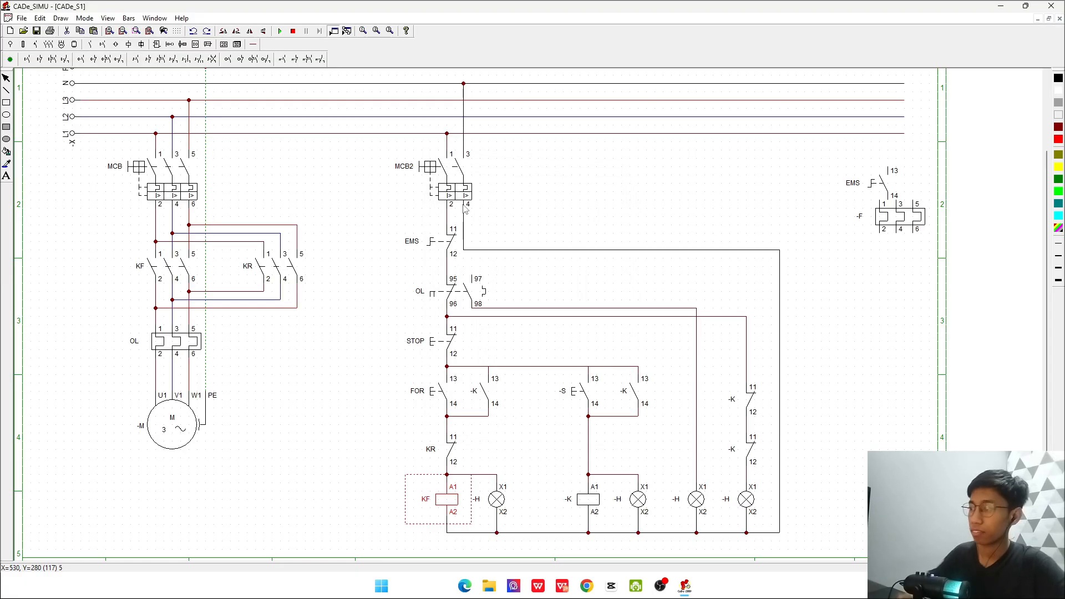
double_click(589, 502)
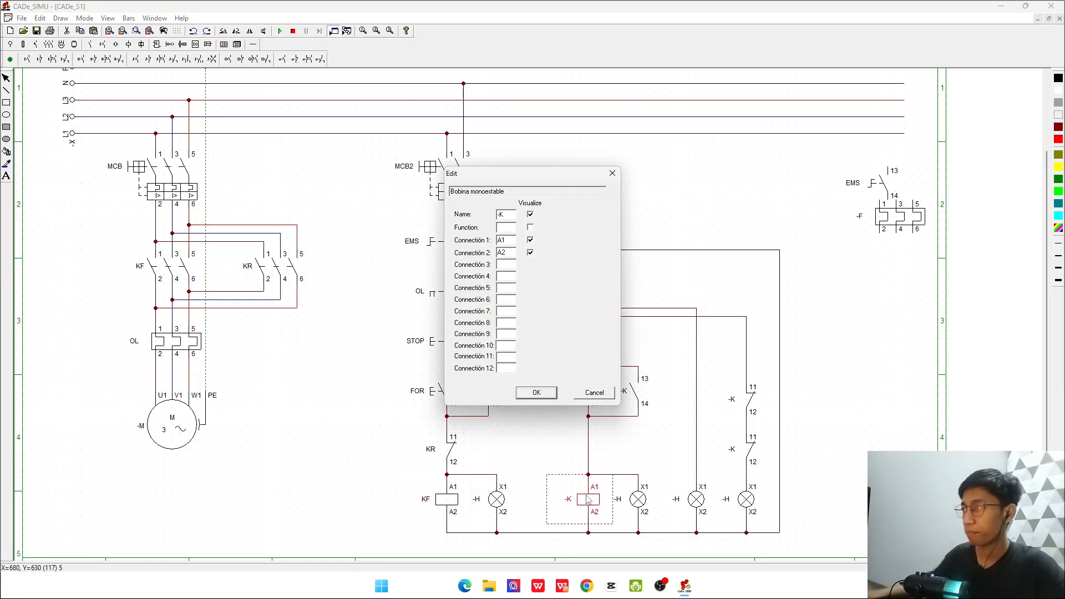
drag(508, 214, 472, 214)
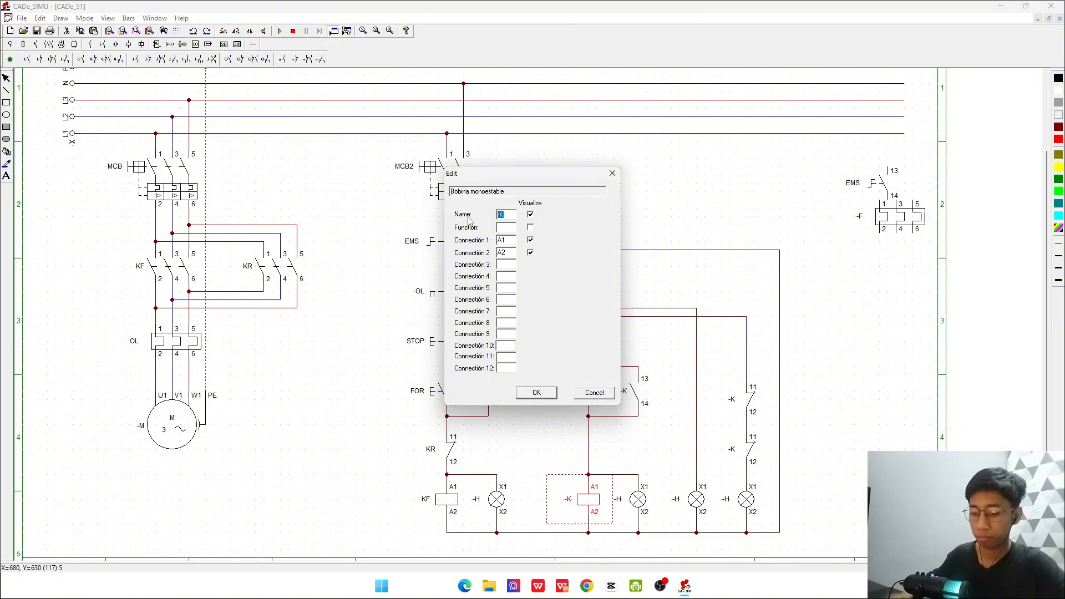
text(KR)
key(Return)
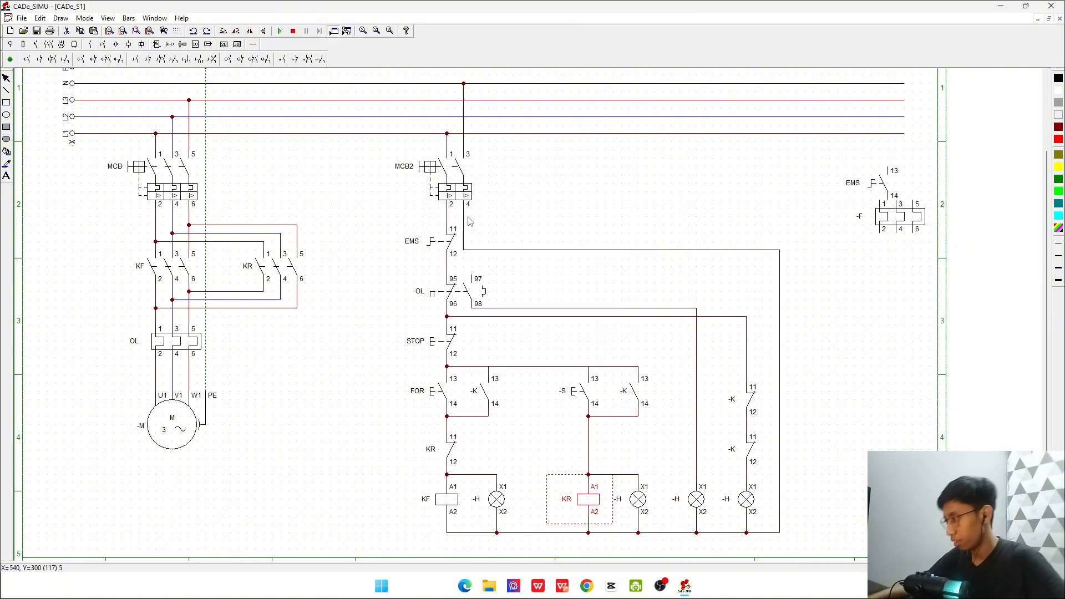
- Rename the indicator lamp beside the KF coil as FOR, keeping its colour green
double_click(498, 495)
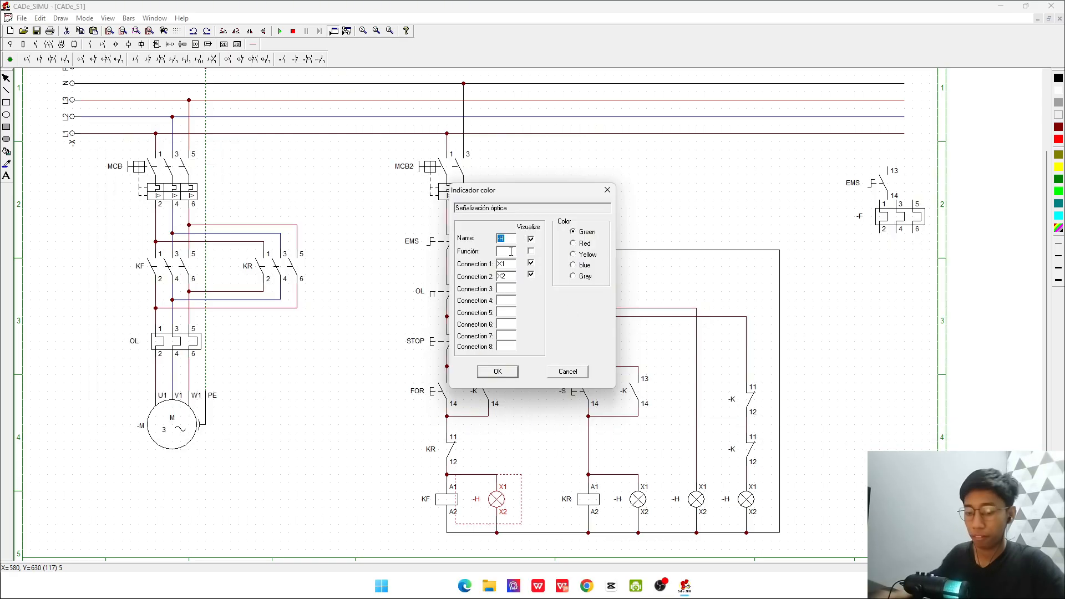
text(FOR)
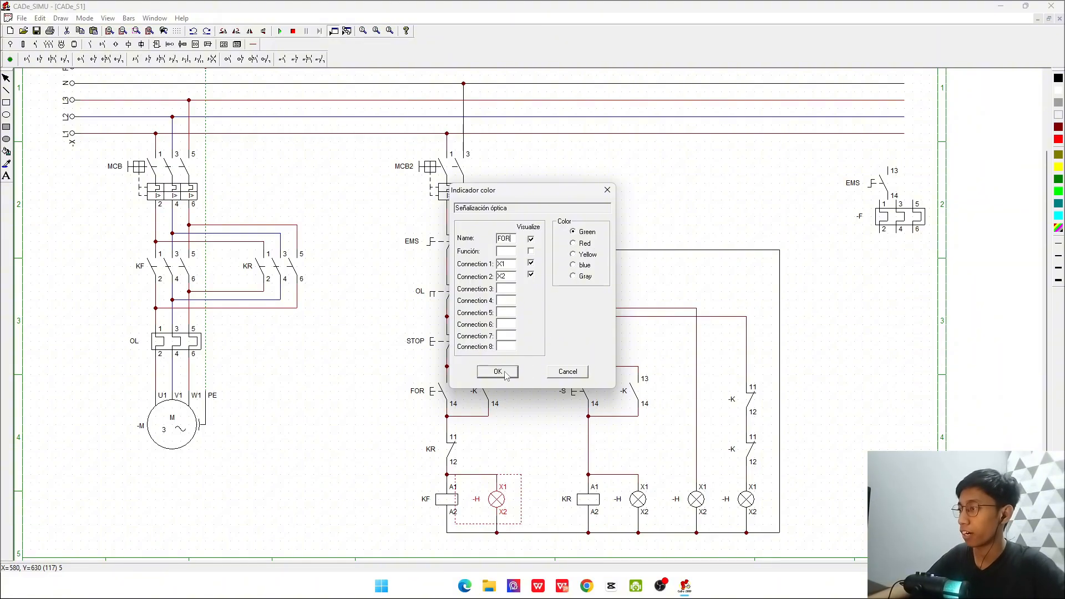
click(502, 372)
- Rename the indicator lamp beside the KR coil as REV and set its colour to gray
double_click(636, 500)
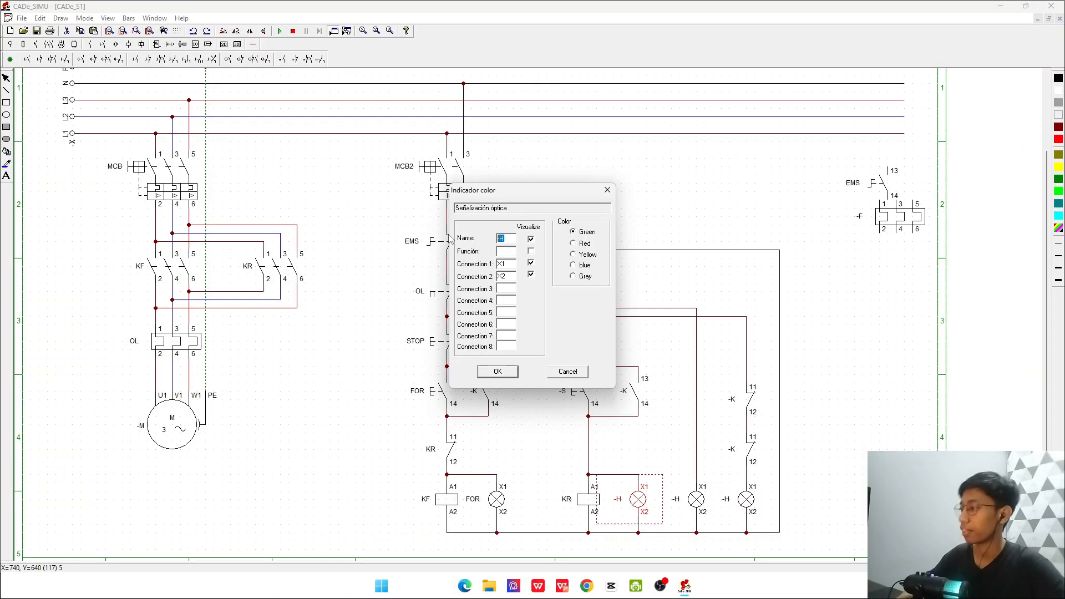
text(REV)
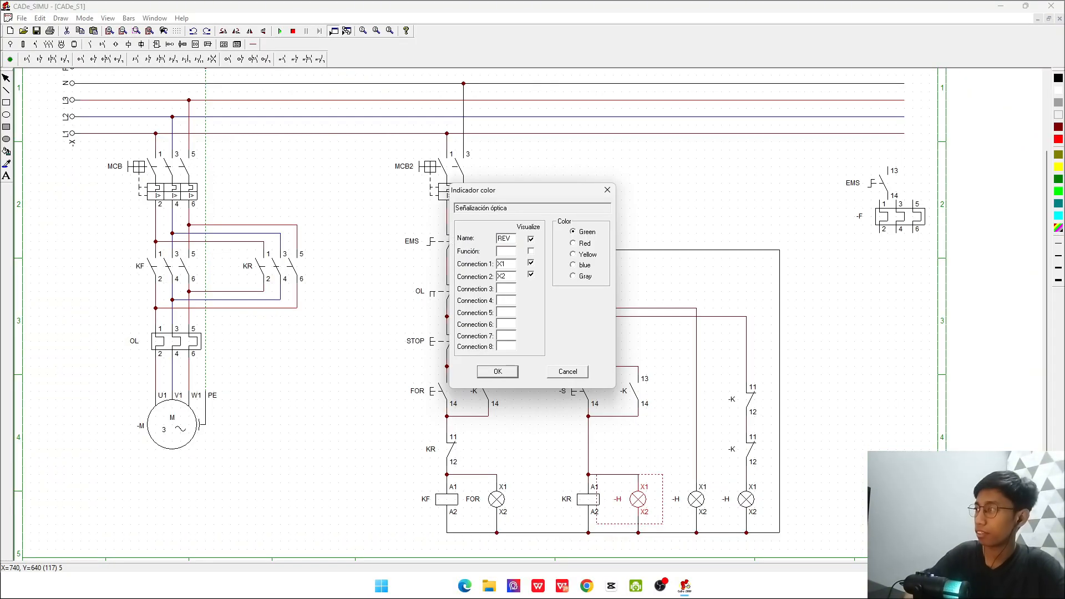
click(613, 255)
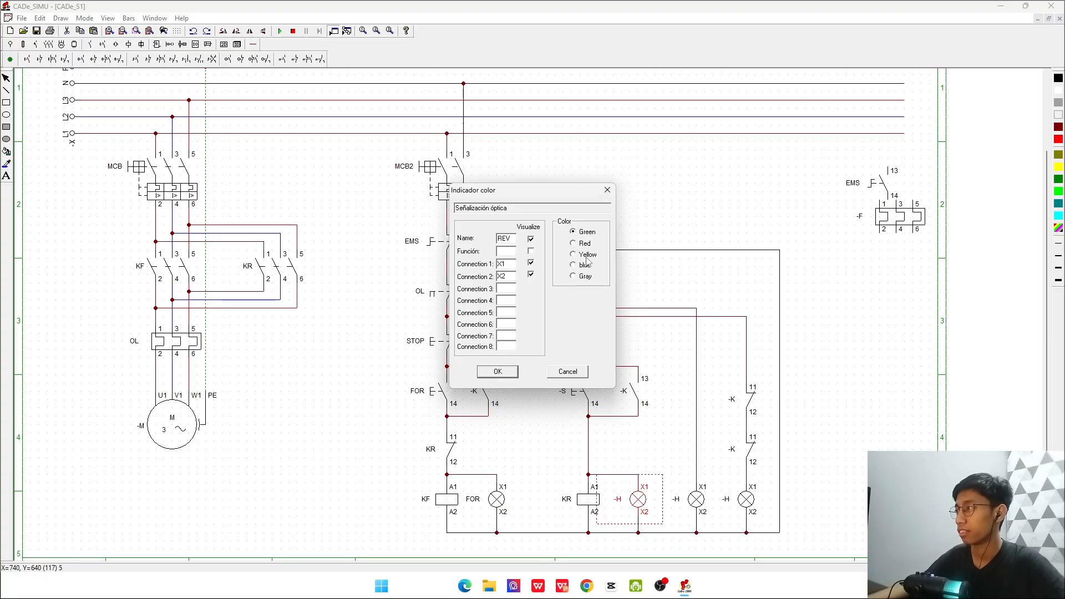
click(585, 254)
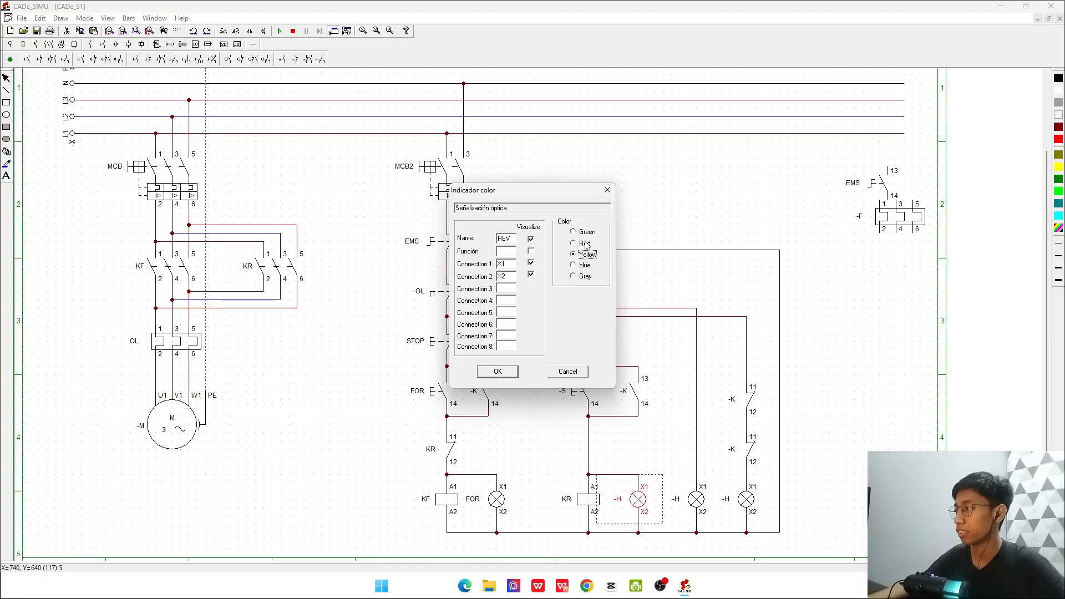
click(585, 244)
click(586, 277)
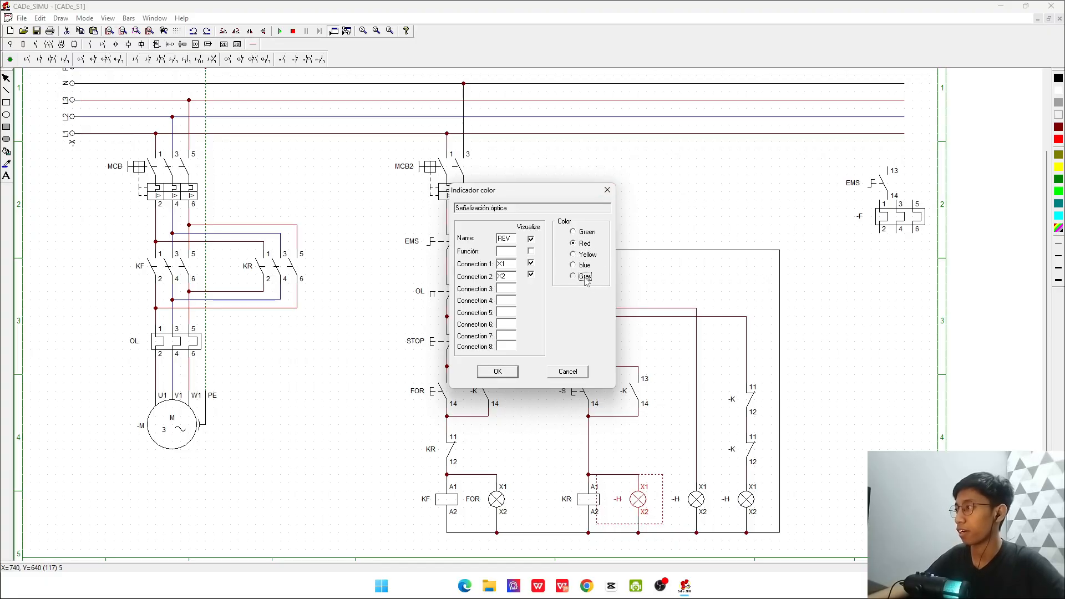
click(498, 371)
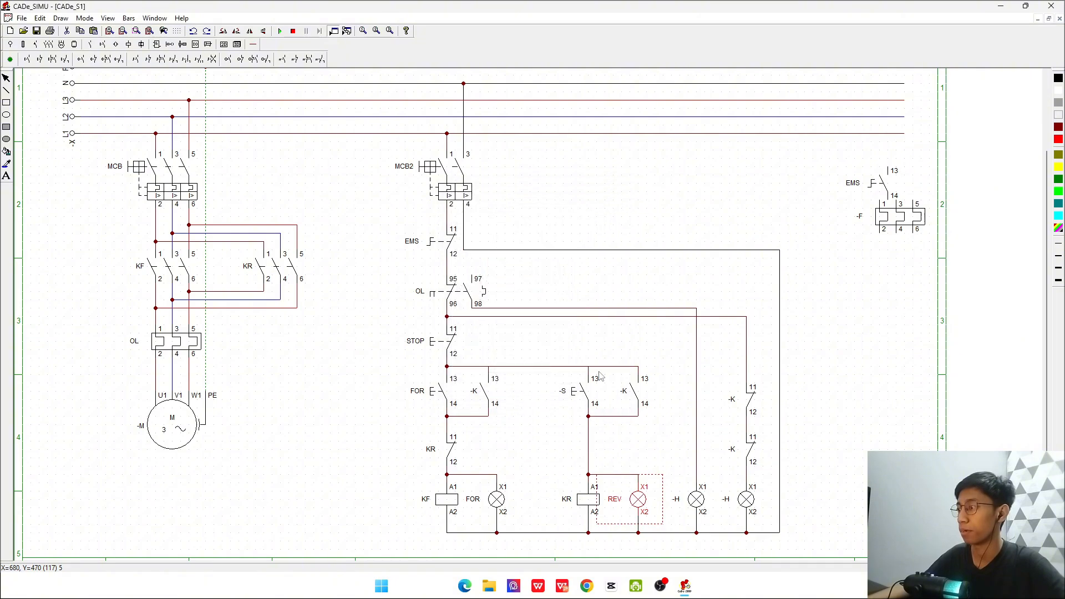
- Rename the indicator lamp fed from overload terminal 98 as TRIP and set its colour to yellow
double_click(697, 504)
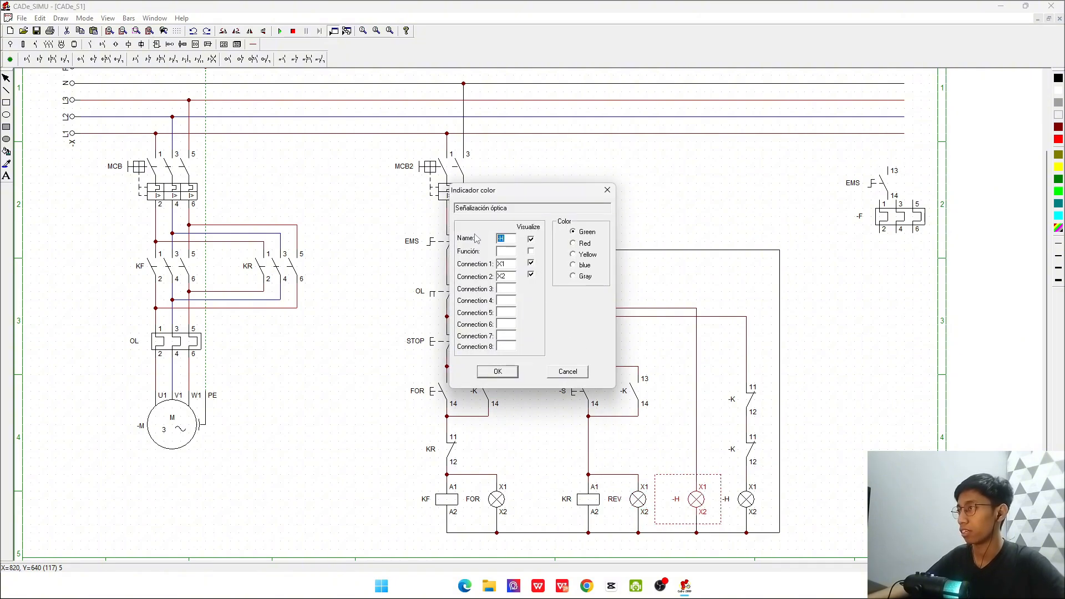
drag(542, 196, 465, 286)
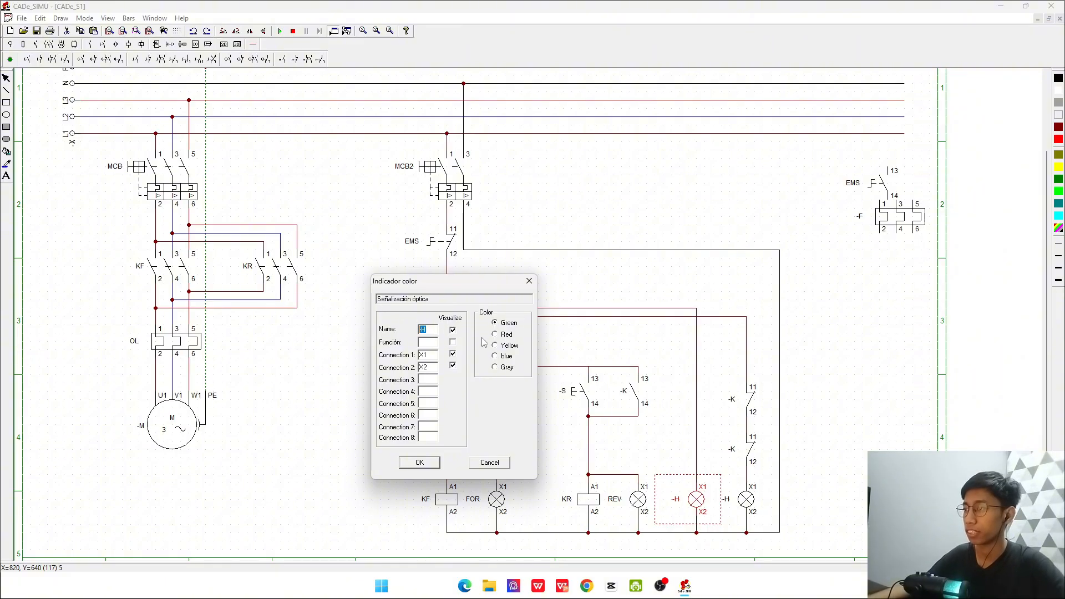
drag(438, 333, 330, 308)
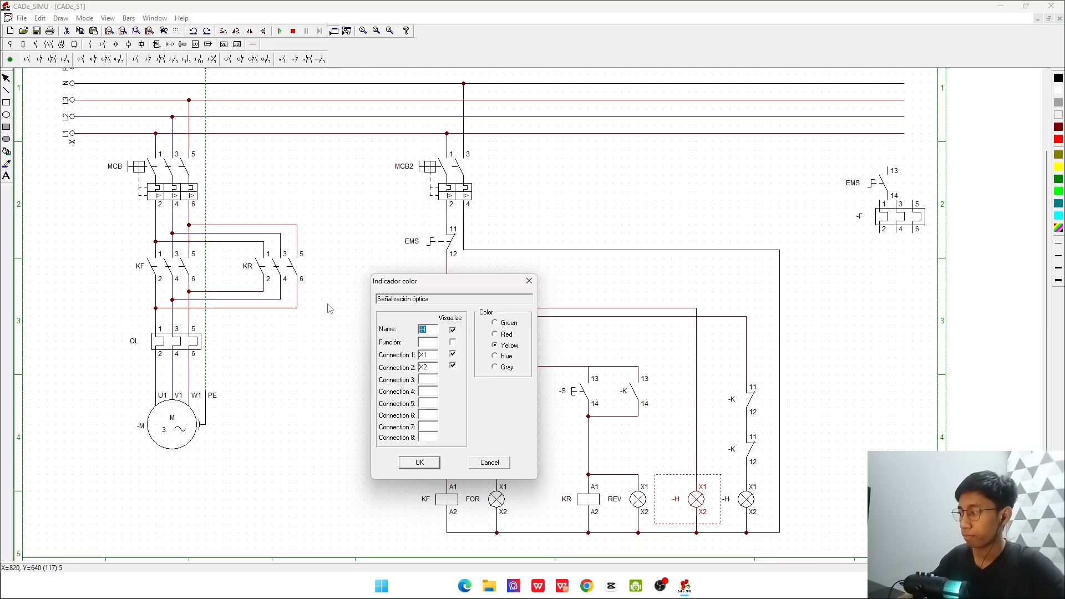
text(TR)
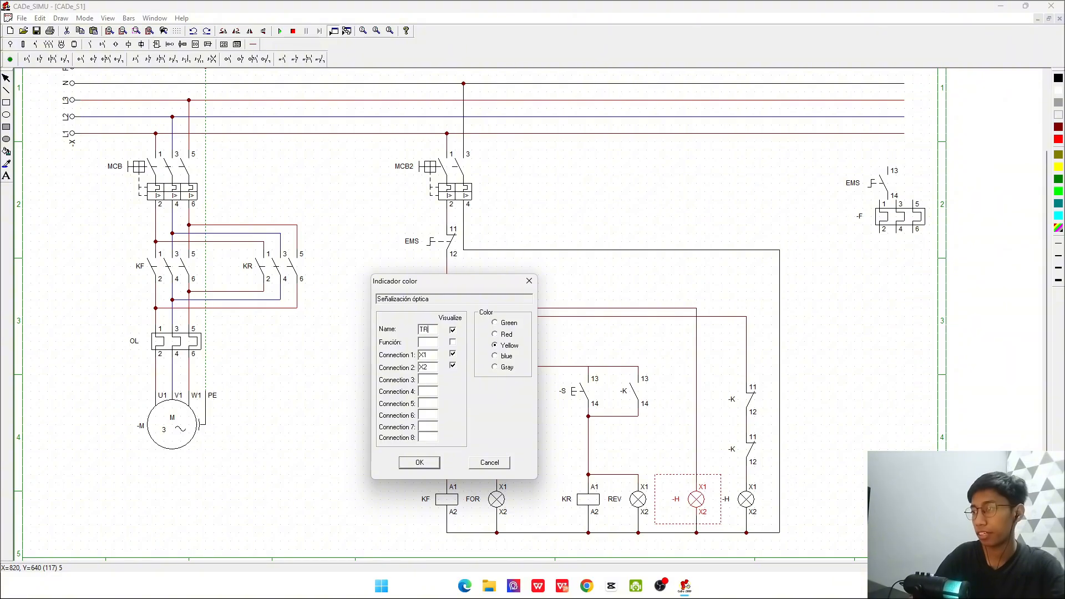
text(IP)
key(Return)
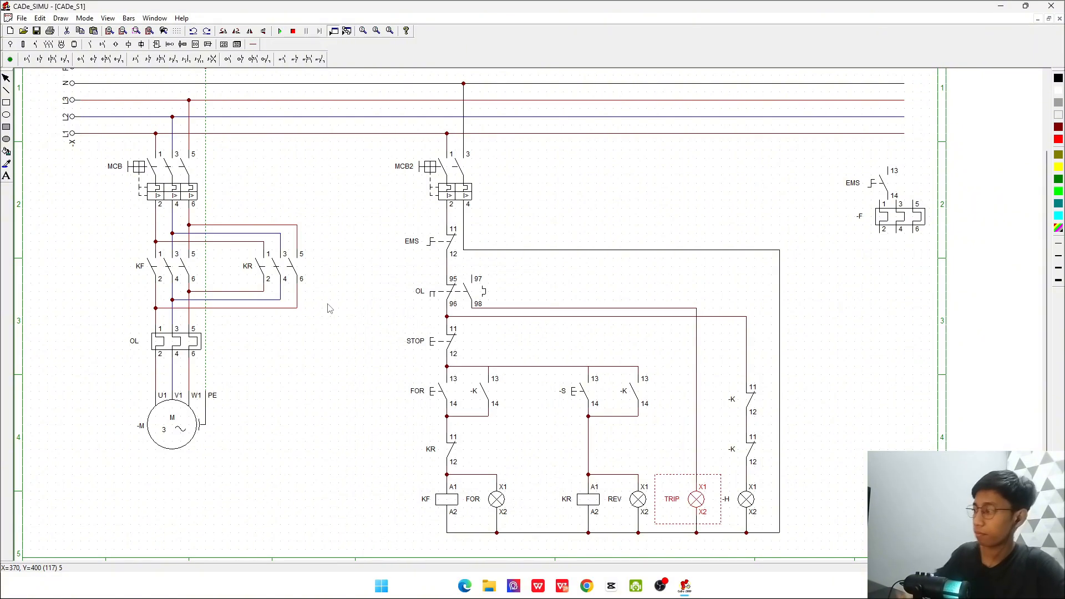
- Rename the indicator lamp below the two series normally closed contacts as OFF
double_click(764, 511)
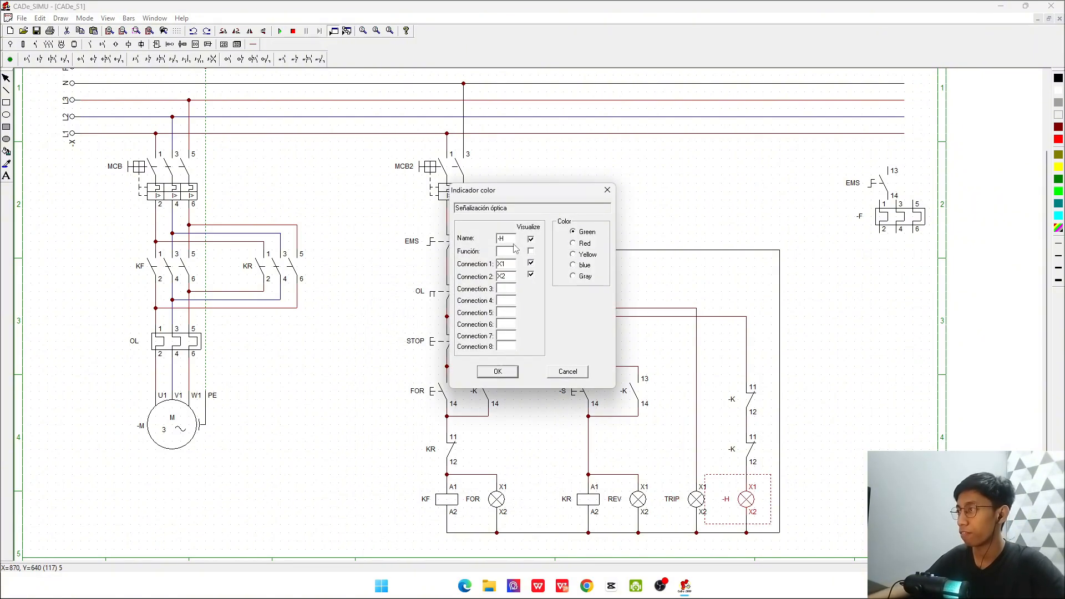
text(OG)
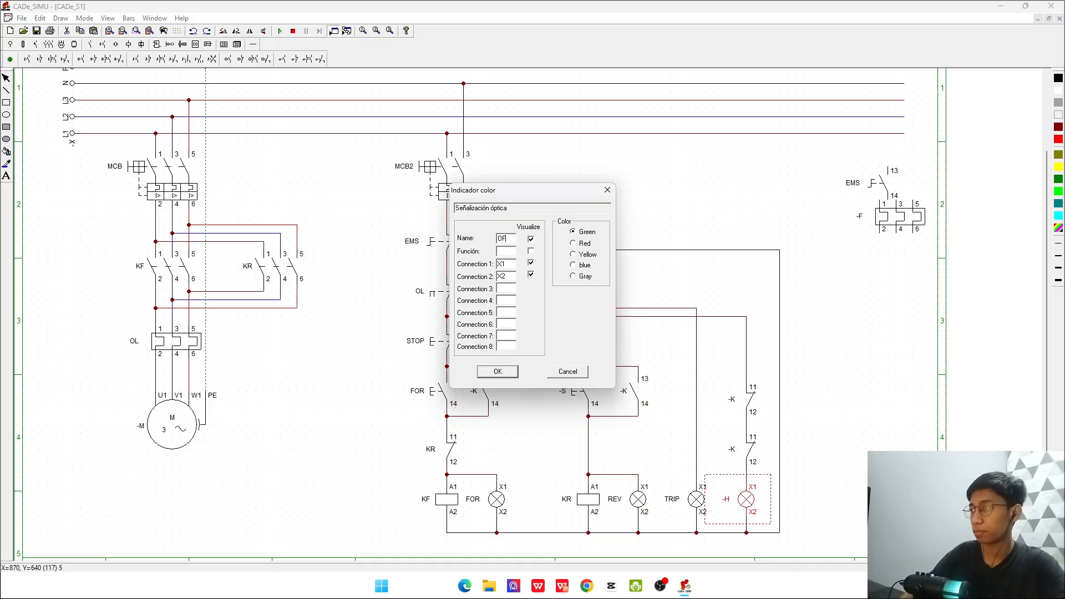
text(F)
key(Return)
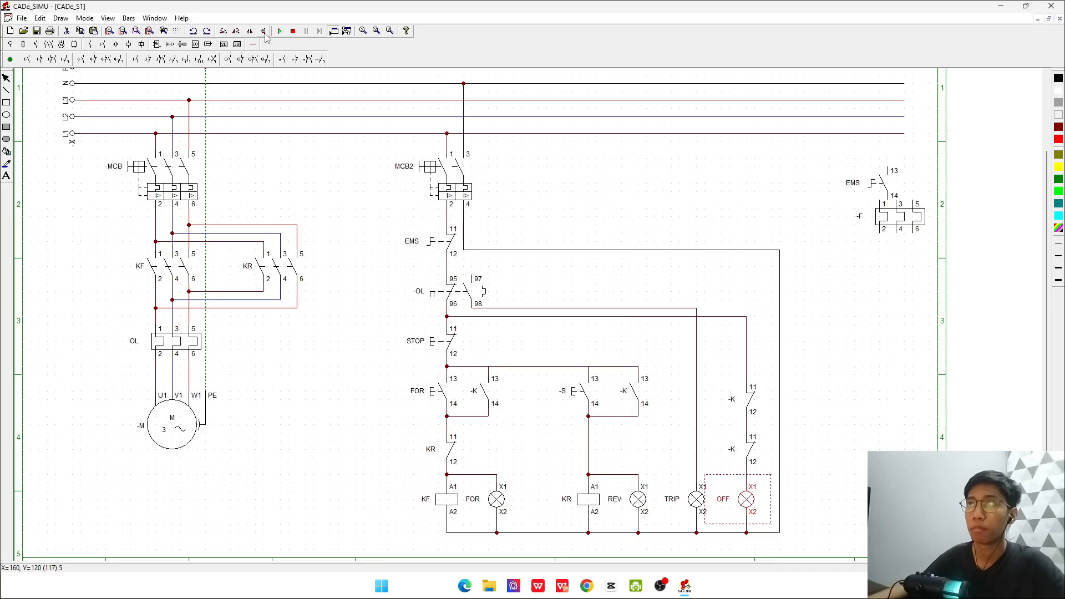
- Wire overload terminal 97 to the control line between the EMS switch and OL terminal 95
click(253, 44)
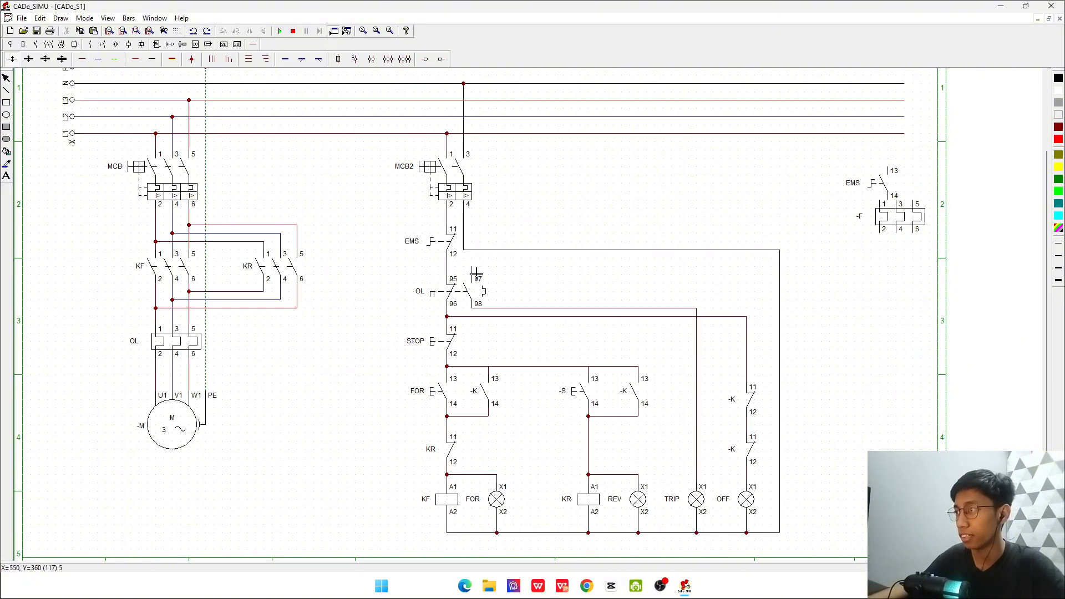
drag(476, 273, 447, 266)
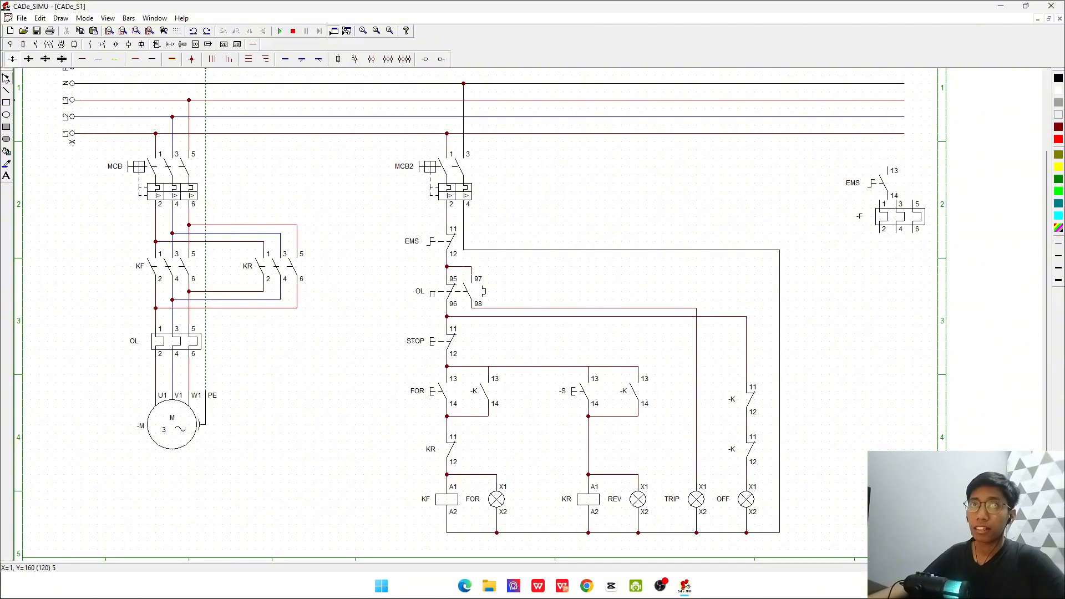
- Rename the upper of the two series normally closed contacts above the OFF lamp as KF
double_click(749, 404)
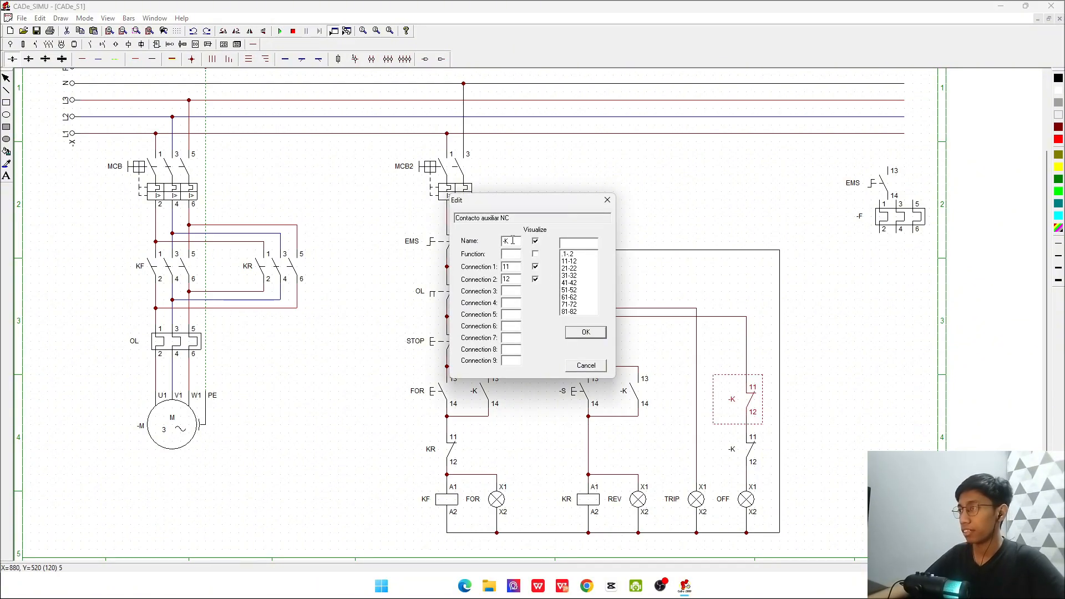
drag(513, 240, 497, 242)
text(KF)
key(Return)
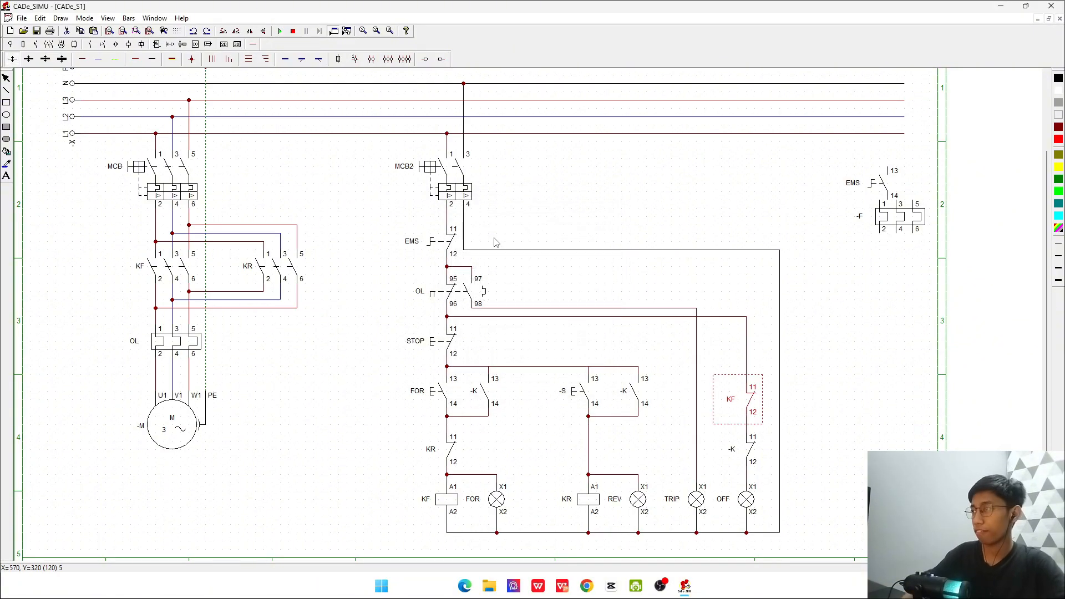
- Rename the lower of the two series normally closed contacts above the OFF lamp as KR
click(750, 451)
double_click(752, 452)
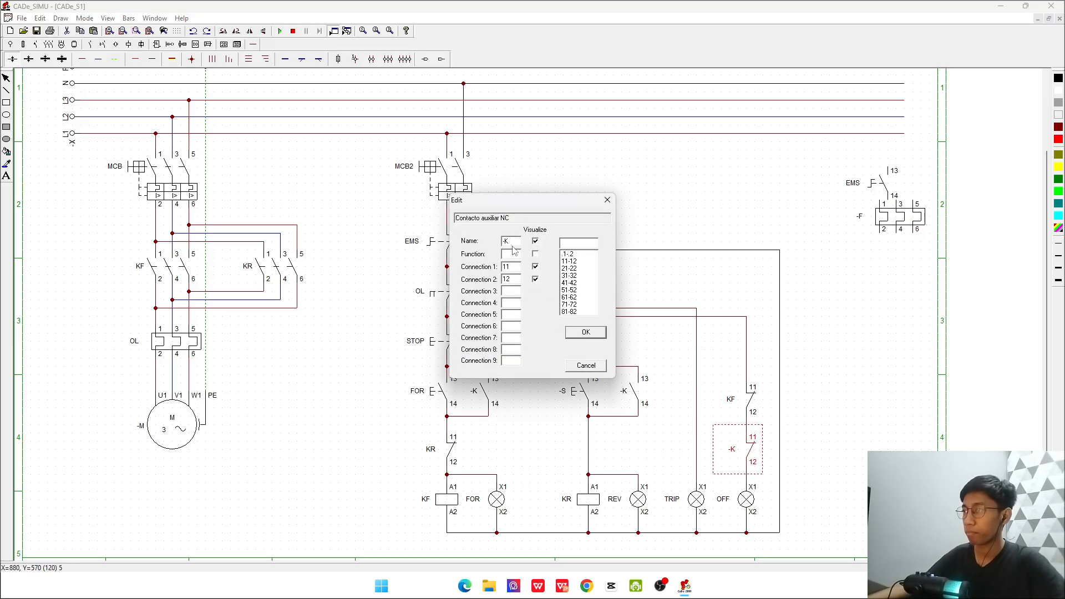
drag(513, 247, 501, 249)
text(KR)
key(Return)
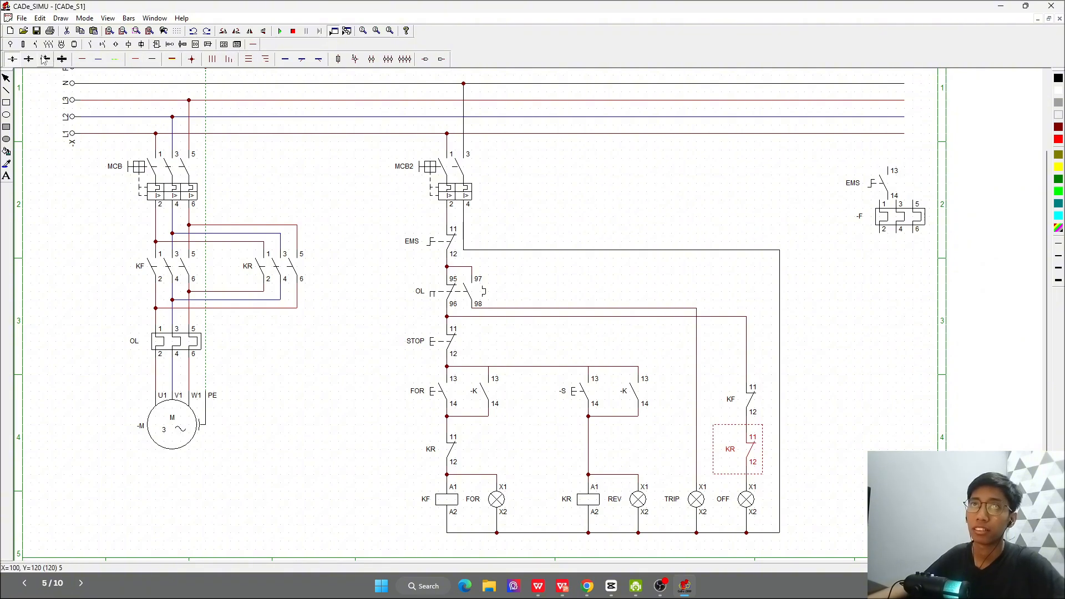
- Simulate the circuit with MCB and MCB2 closed to check the OFF lamp, reopen MCB2 and end the simulation
click(281, 31)
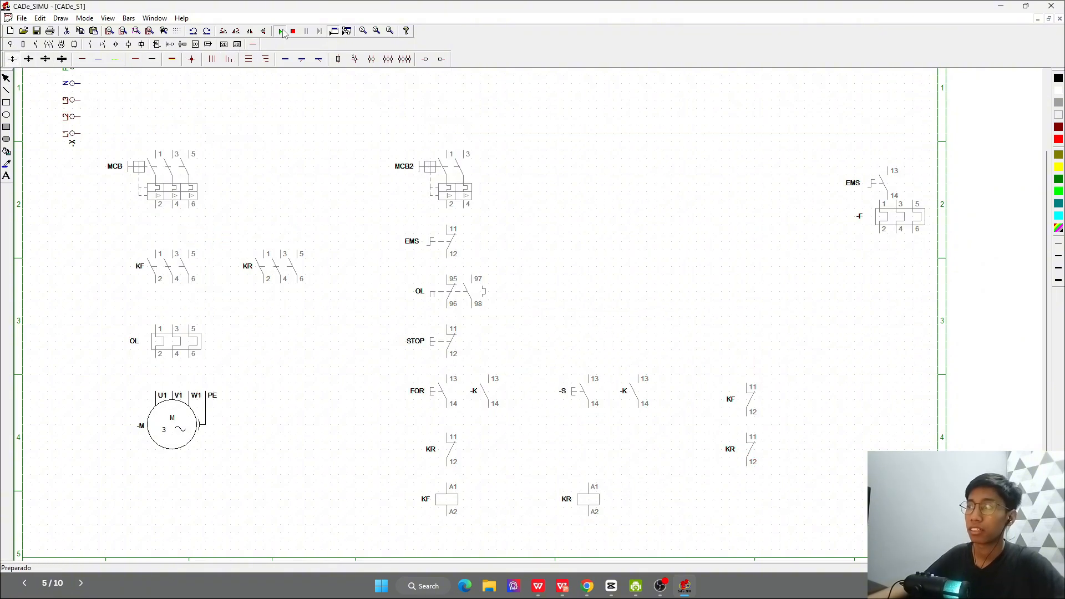
click(194, 174)
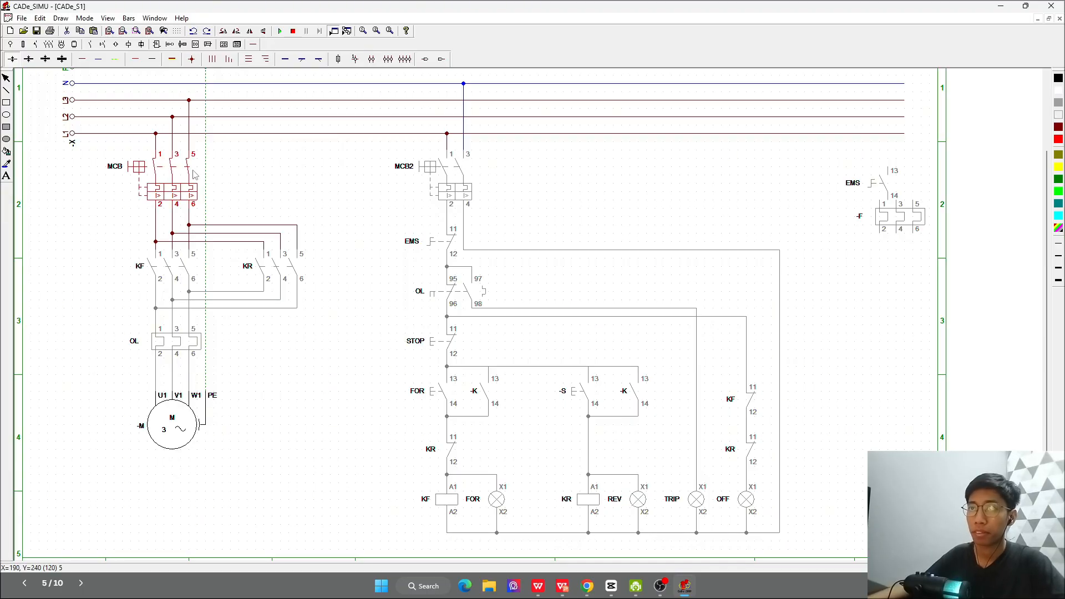
click(469, 168)
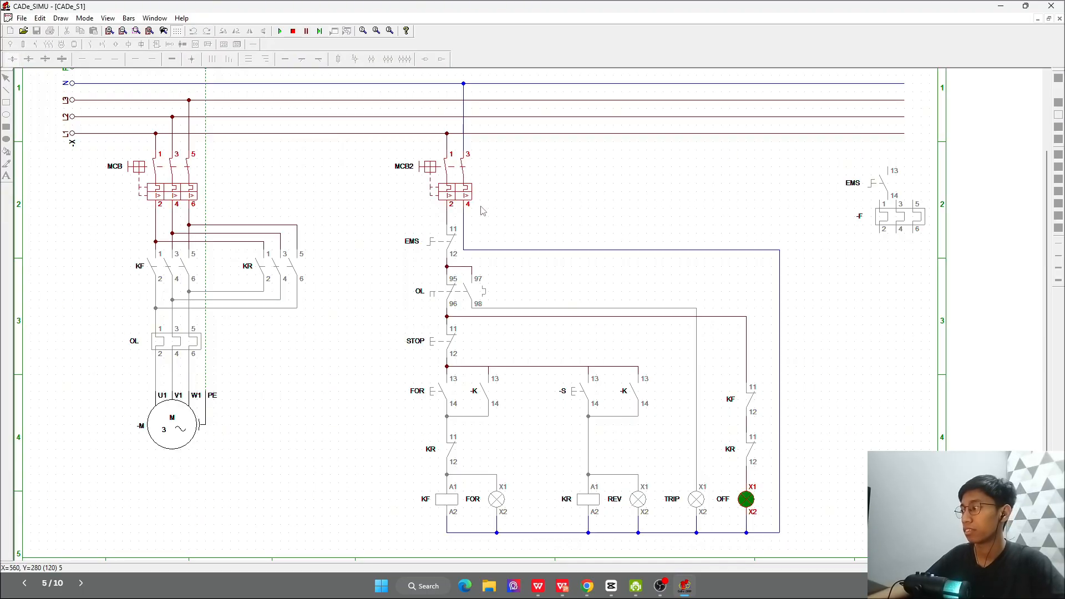
click(451, 169)
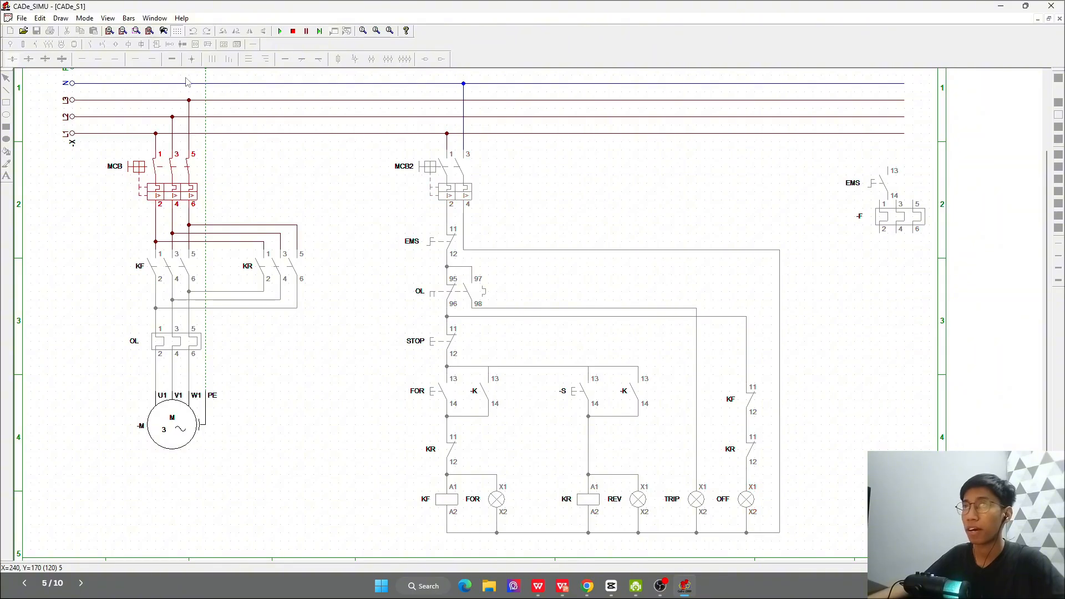
click(293, 31)
- Set the colour of the OFF indicator lamp to red
click(757, 498)
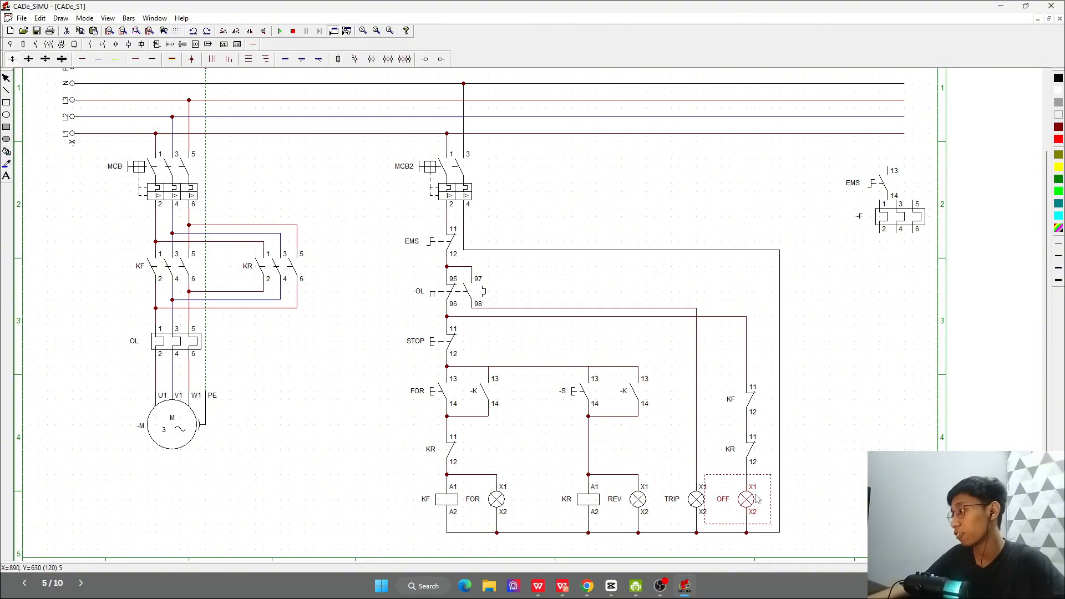
double_click(757, 499)
click(575, 244)
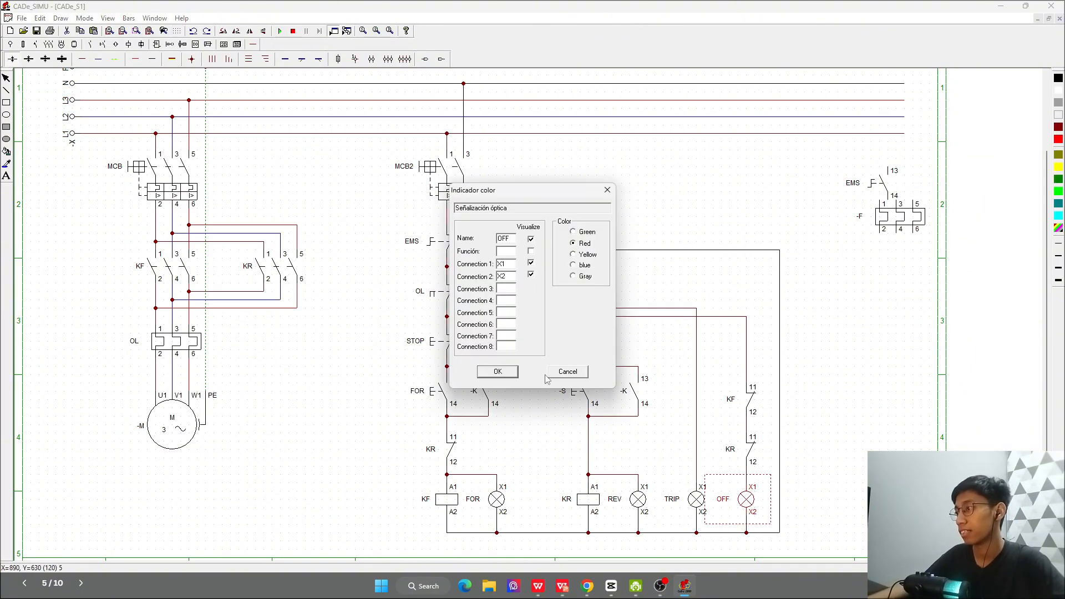
click(497, 371)
- Rerun the simulation with both breakers closed to check the OFF lamp's new colour, and stop it
click(280, 31)
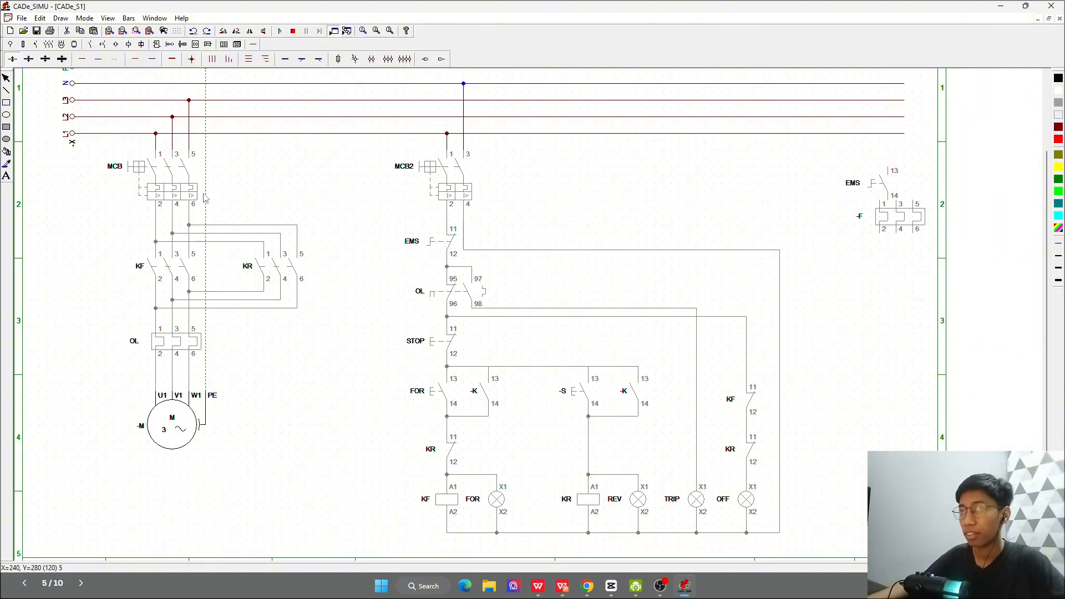
click(171, 165)
click(448, 166)
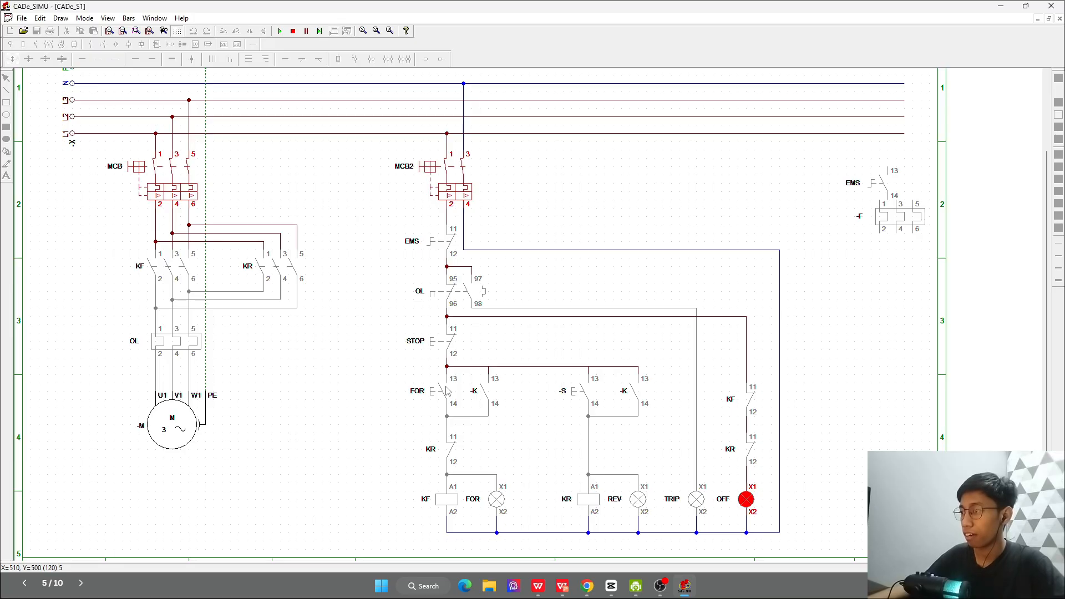
click(293, 31)
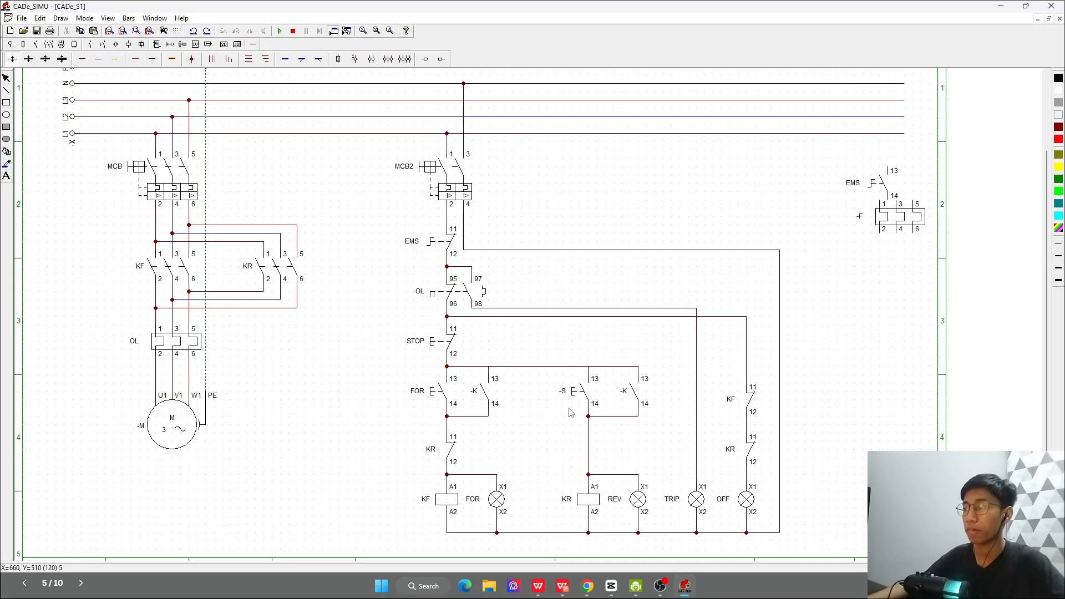
- Rename the normally open holding contact beside the FOR pushbutton as KF
double_click(486, 392)
text(K)
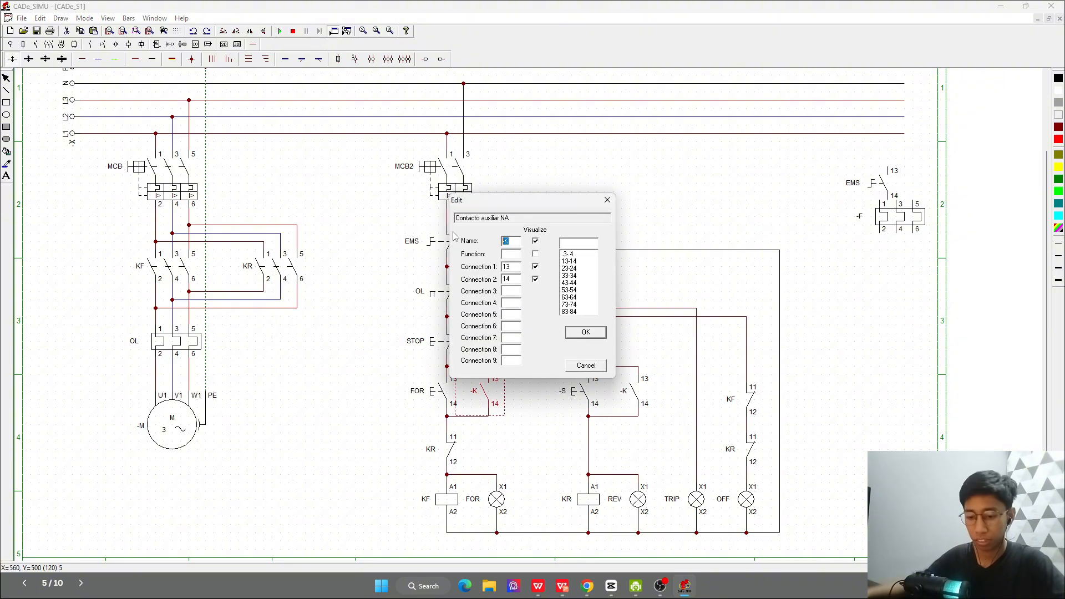
text(F)
key(Return)
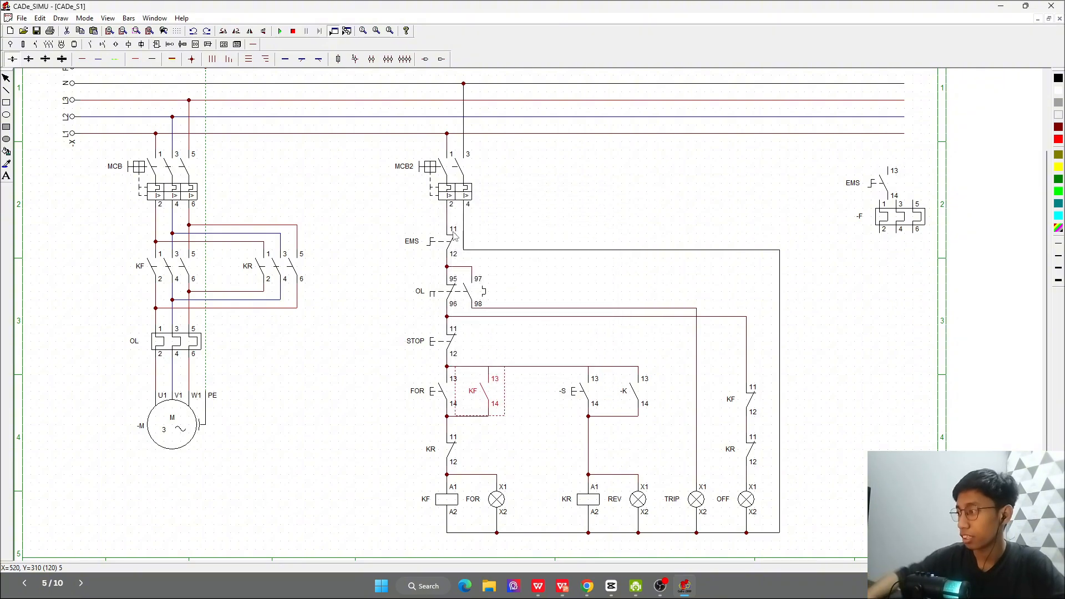
- Rename the normally open holding contact in the KR coil branch as KR
double_click(630, 375)
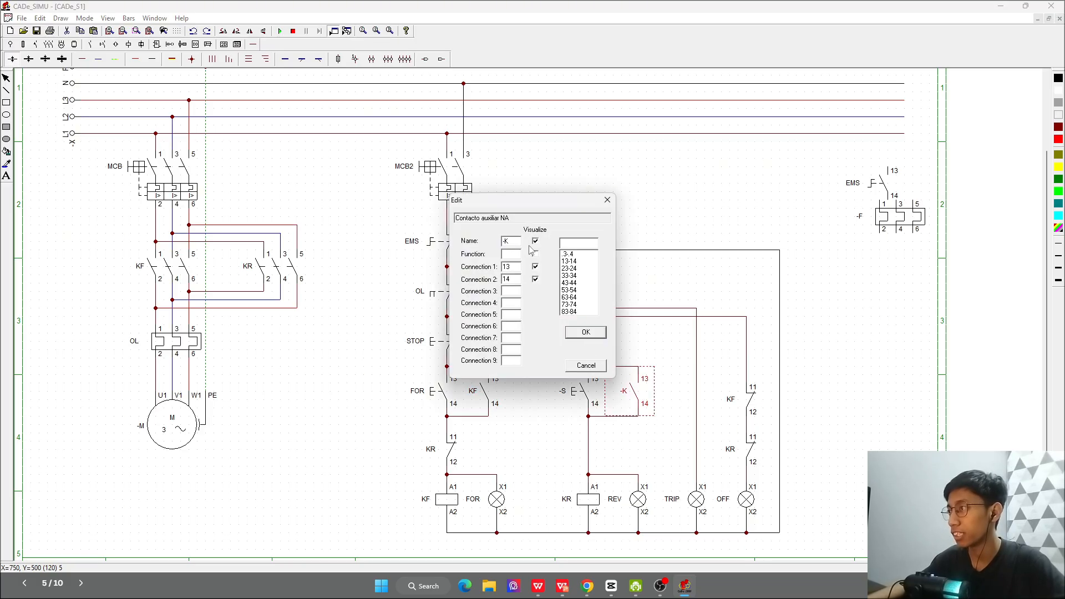
drag(516, 241, 466, 238)
text(K)
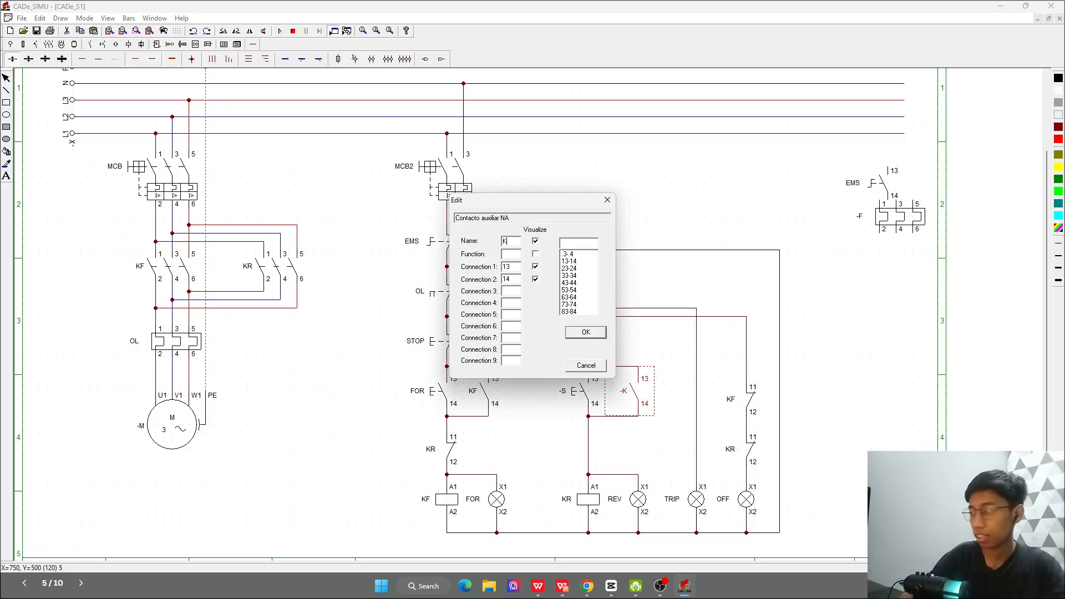
key(Return)
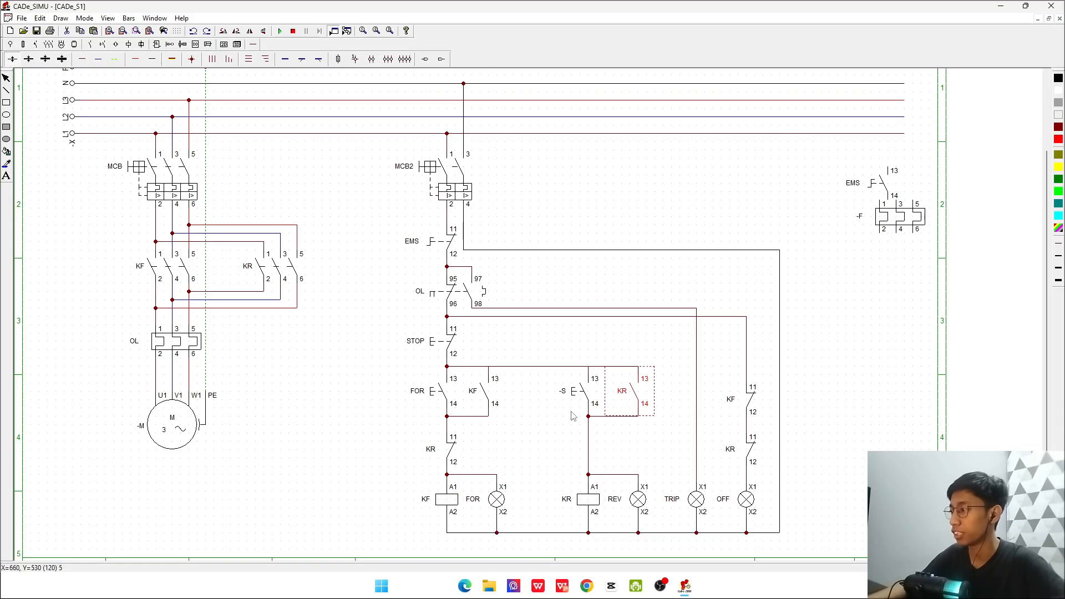
- Rename the pushbutton in the KR coil branch as REV
click(577, 391)
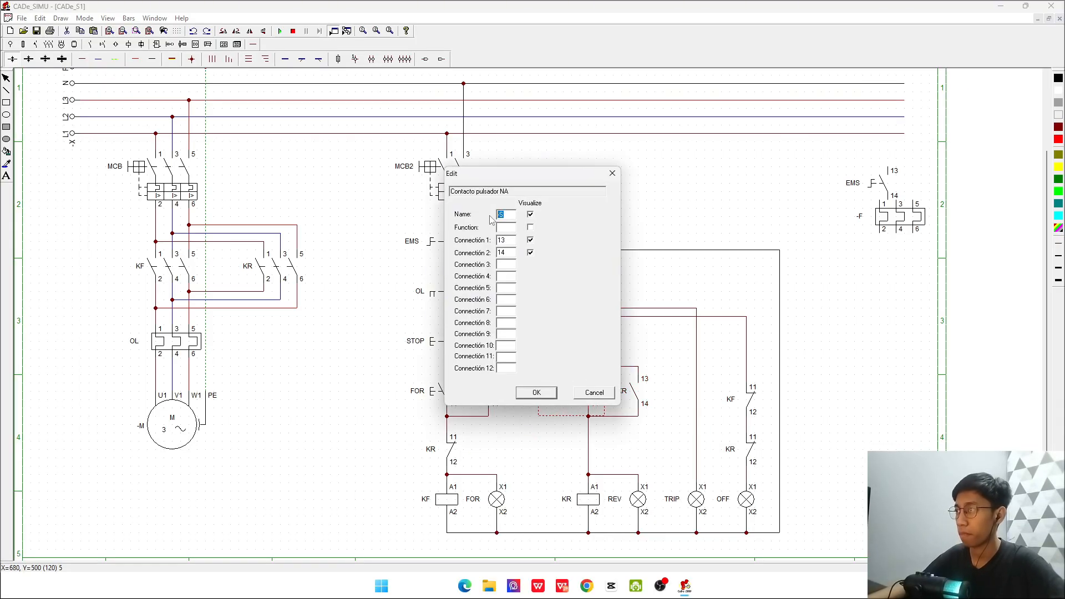
text(REV)
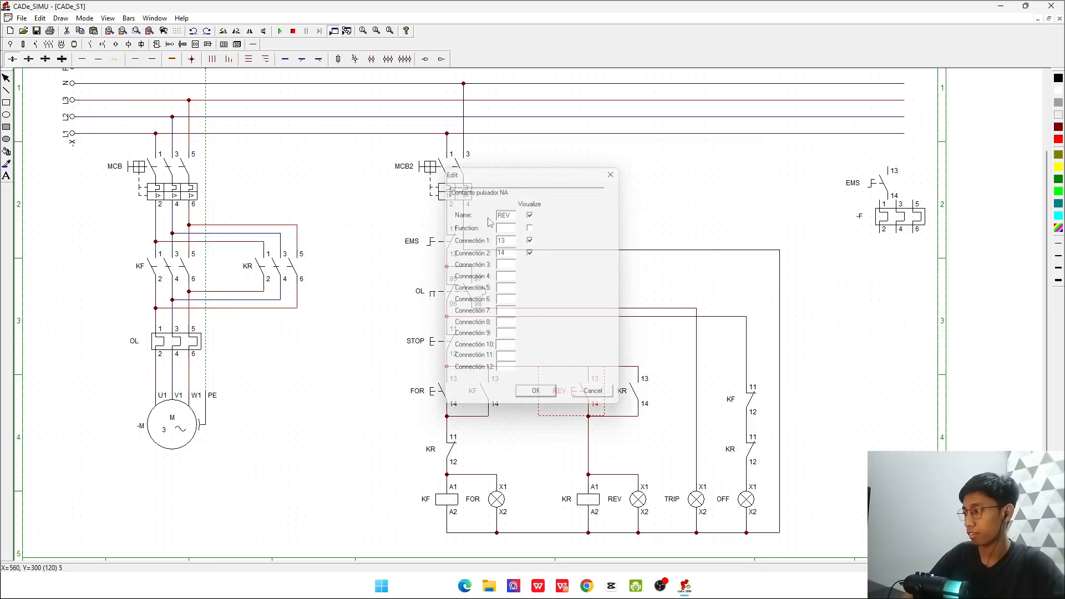
key(Return)
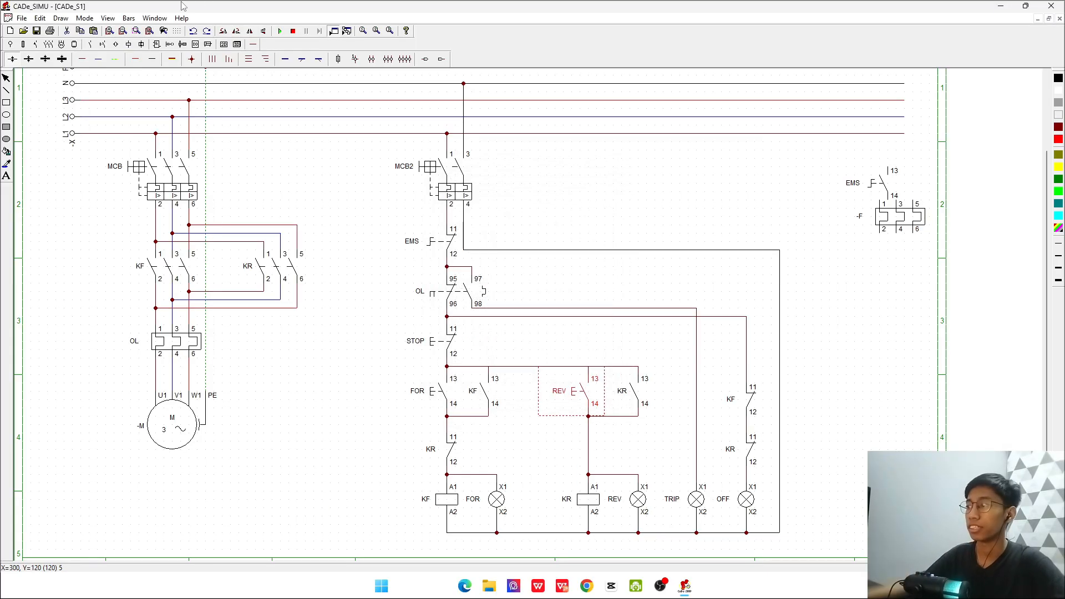
- Simulate the circuit with MCB and MCB2 closed, start forward with FOR, and try REV while the motor runs forward
click(280, 31)
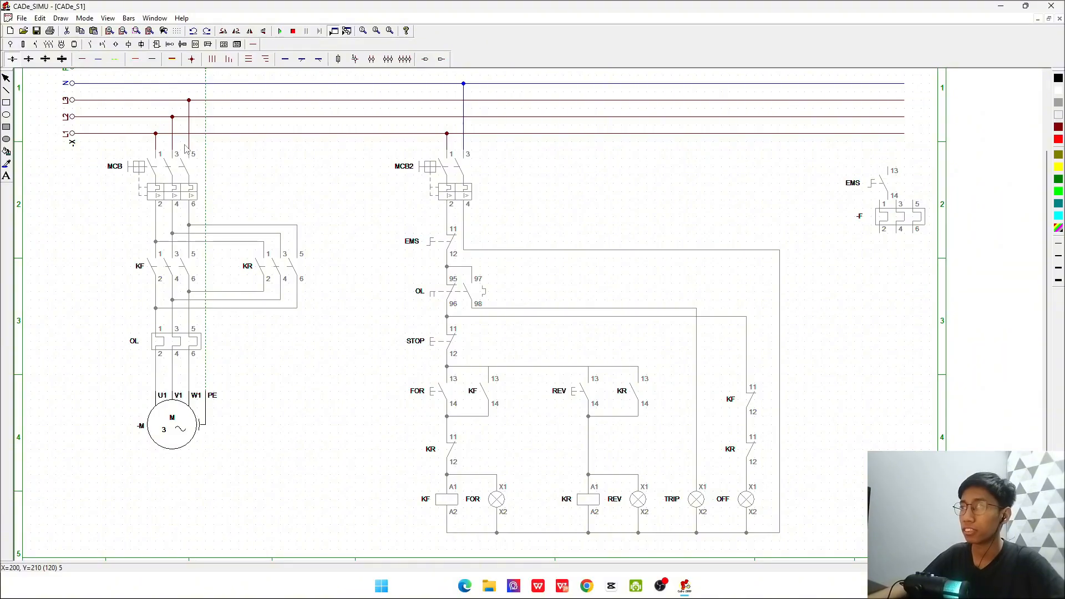
click(183, 167)
click(454, 171)
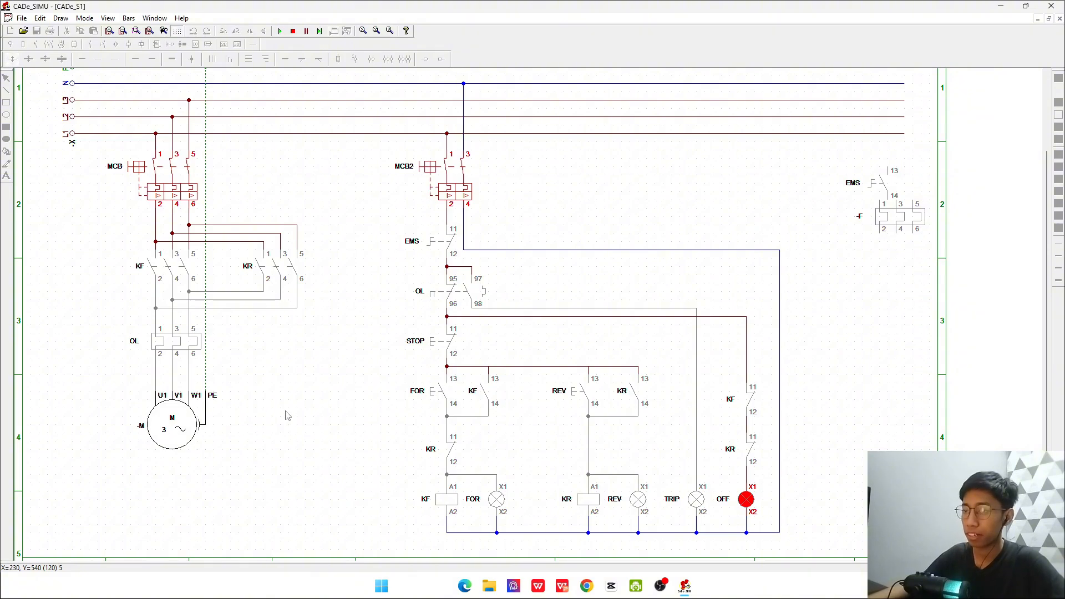
click(451, 400)
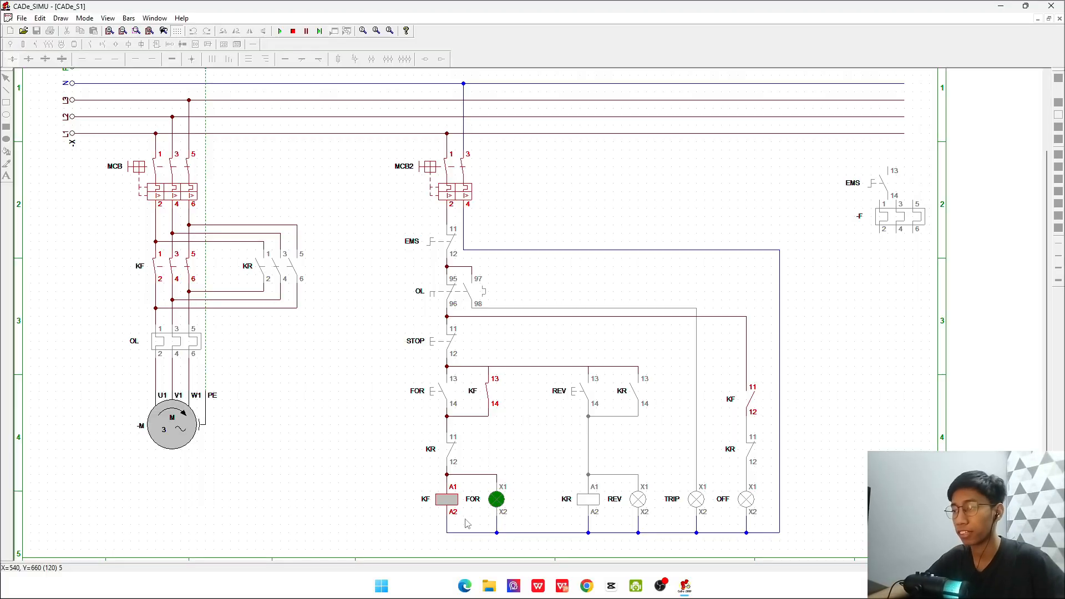
click(592, 397)
click(549, 311)
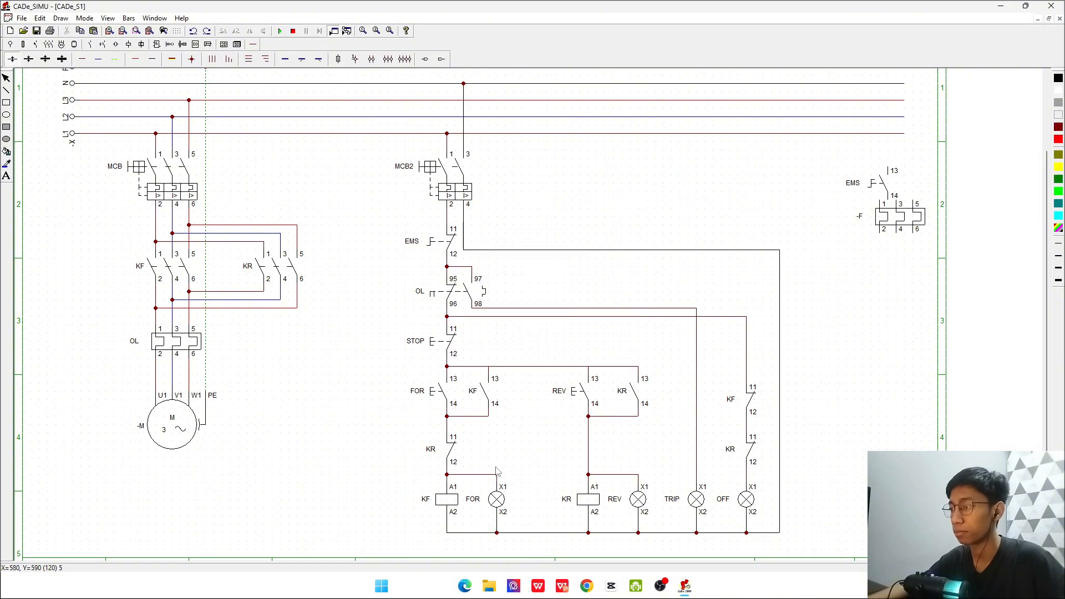
- Restart the simulation with both breakers closed and test starting the motor with FOR and halting it with STOP
click(280, 32)
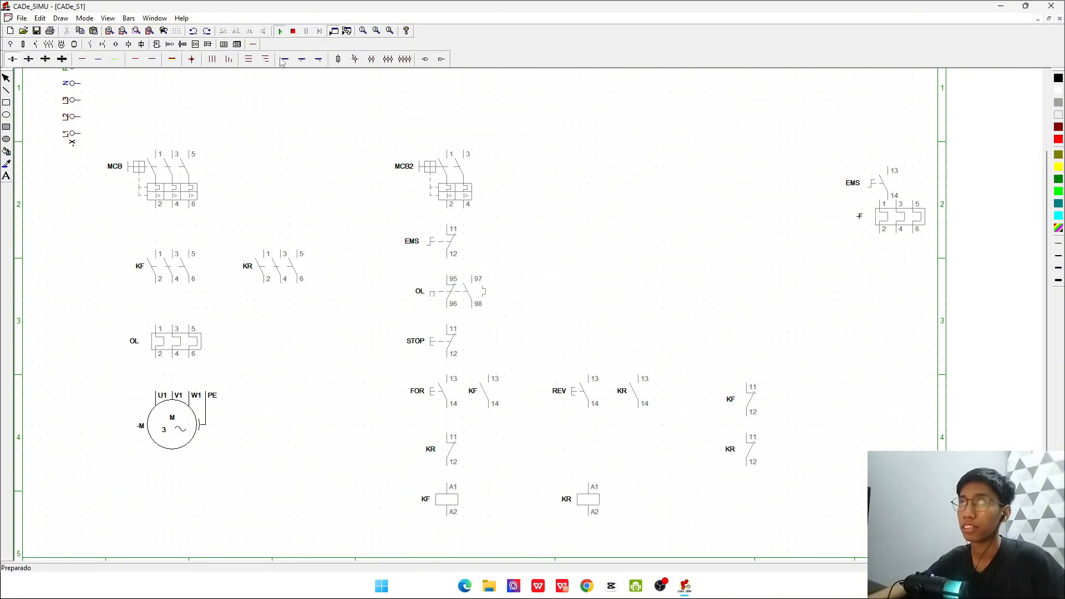
click(193, 169)
click(462, 164)
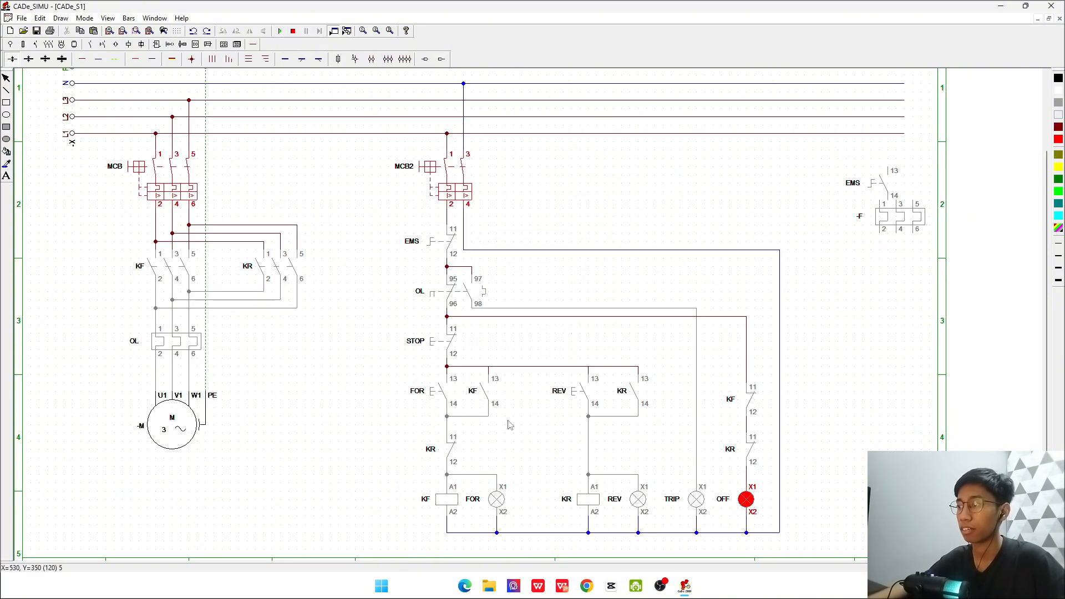
click(447, 400)
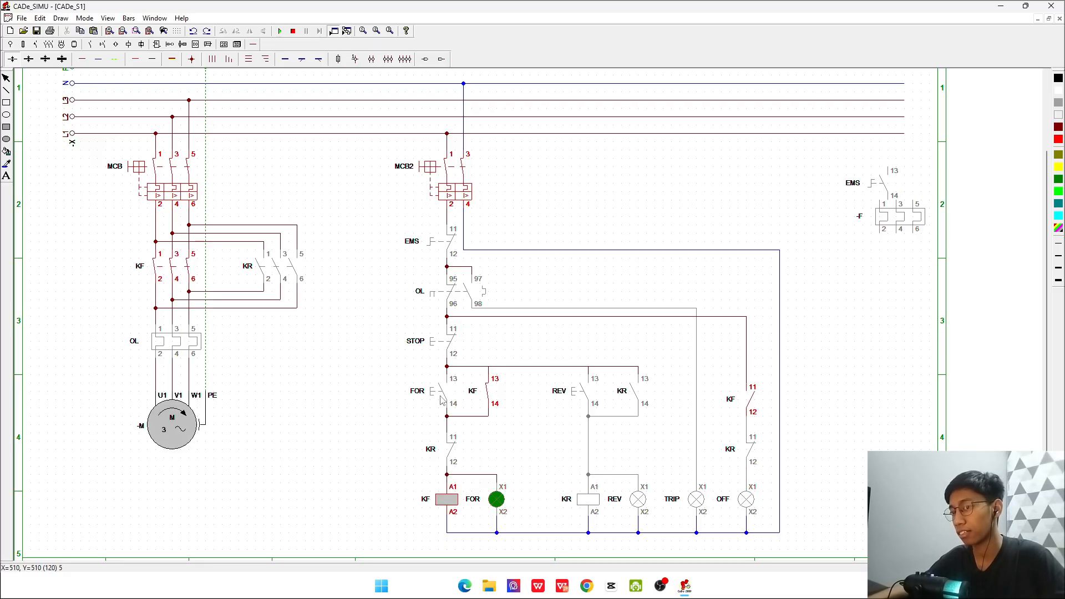
click(451, 343)
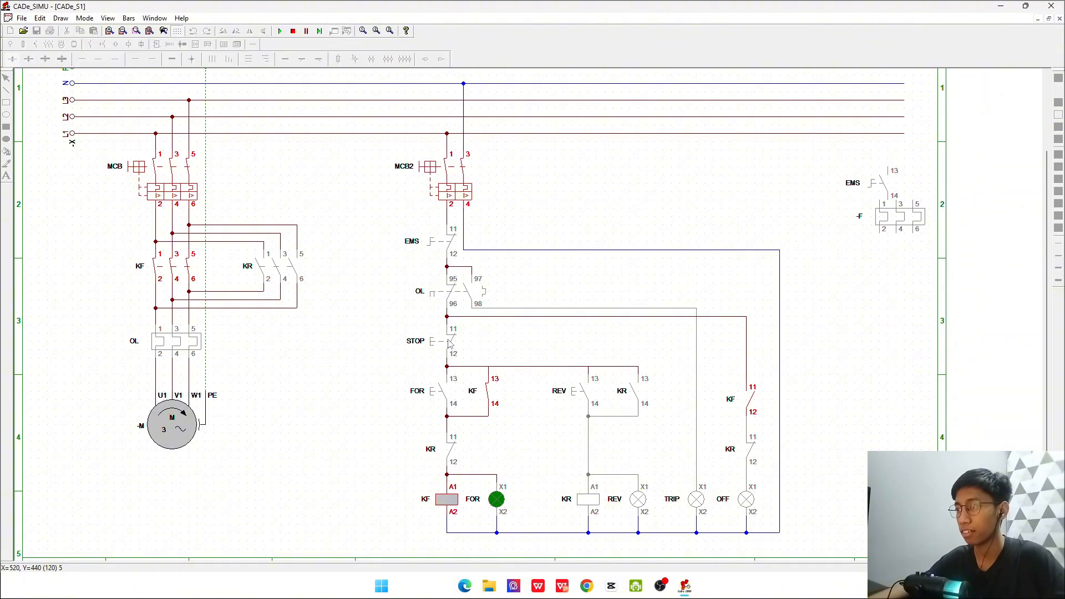
- Run the simulated motor in reverse with REV, and test the emergency stop by actuating and releasing EMS
click(591, 396)
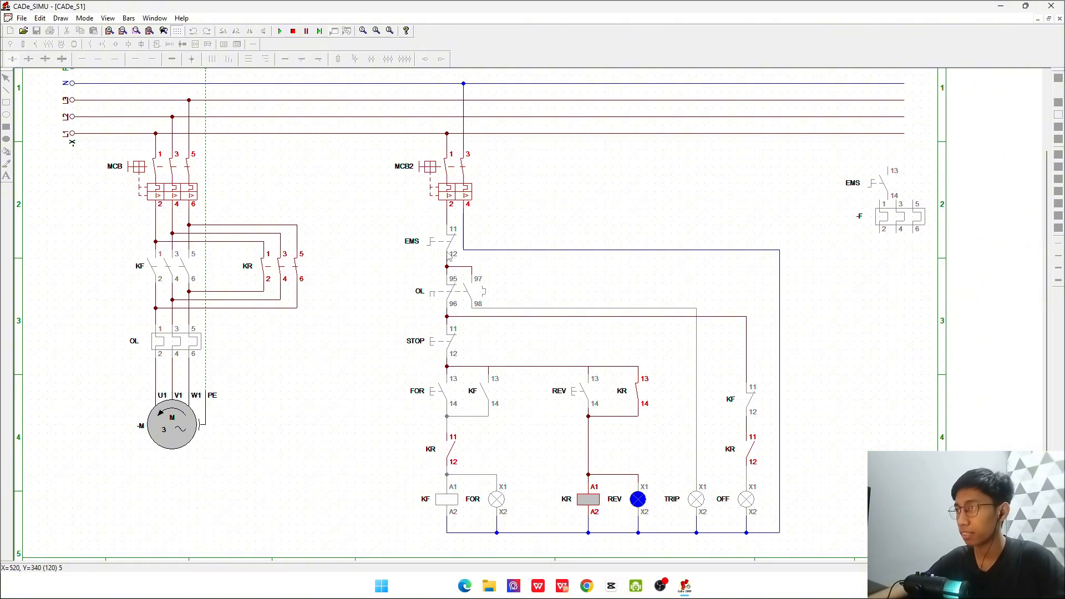
click(449, 247)
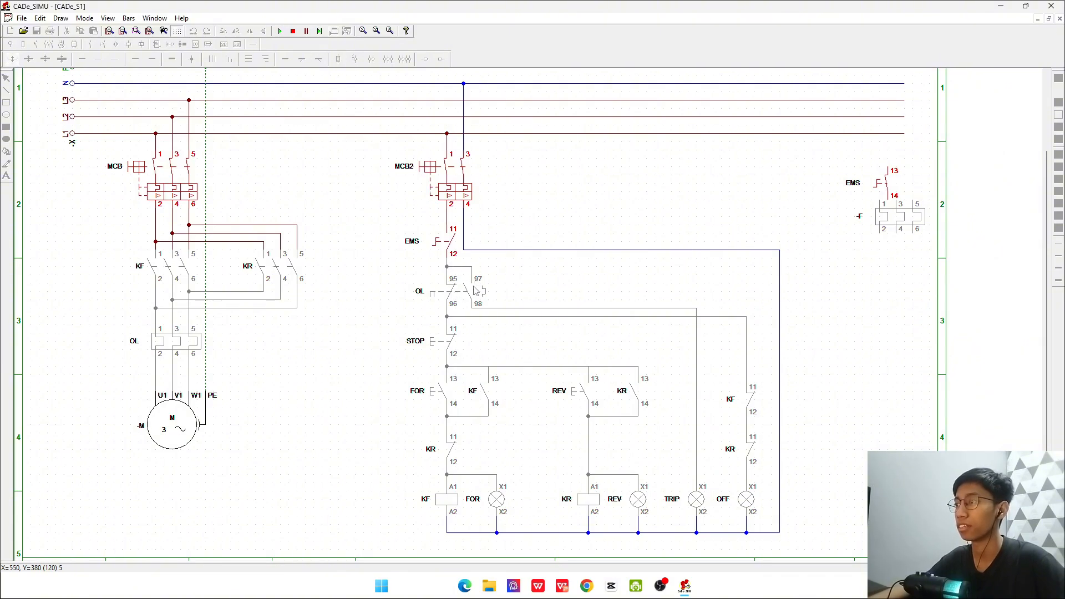
click(435, 241)
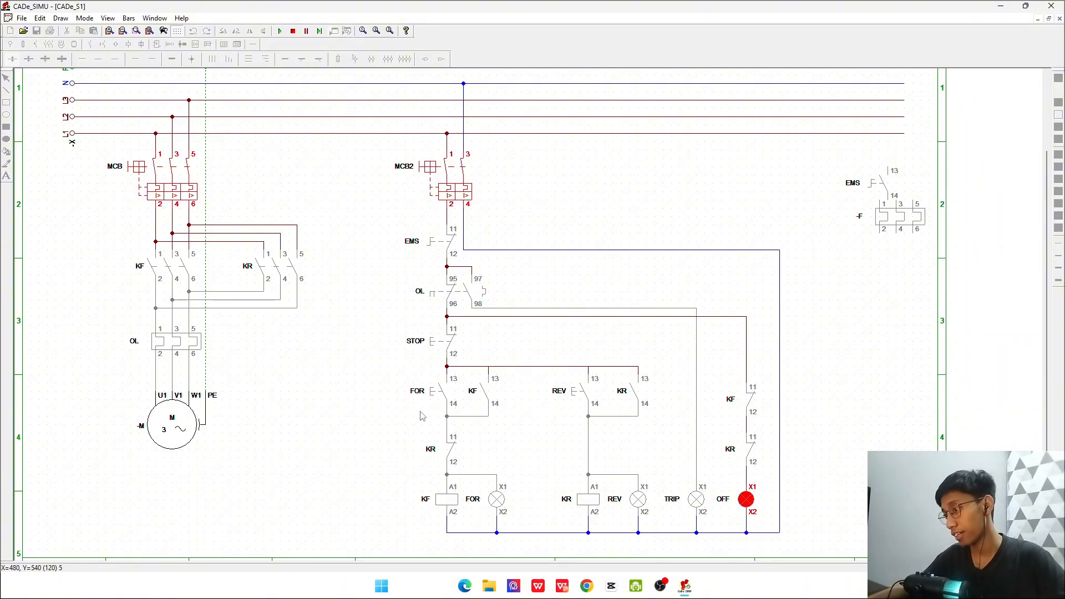
- Start the simulated motor forward again and trip the OL overload relay in the power circuit to test the TRIP lamp
click(447, 396)
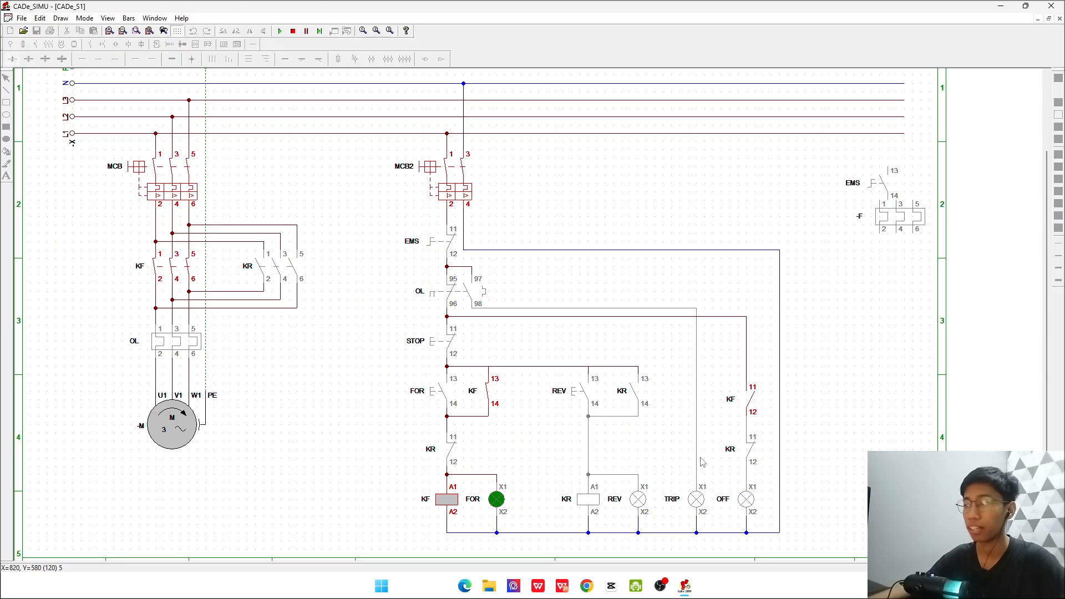
click(176, 342)
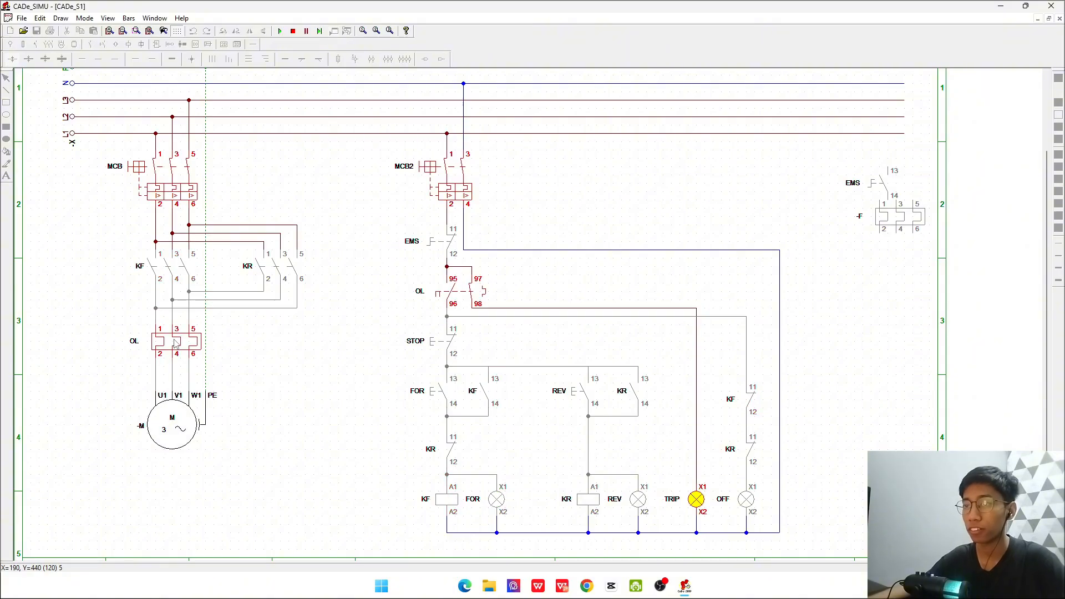
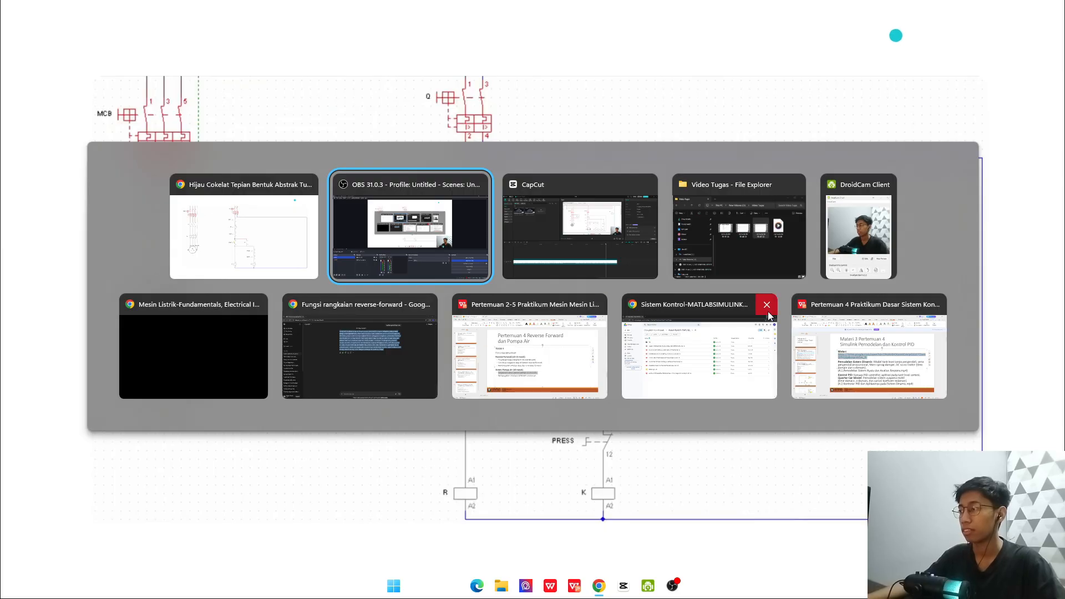
- Leave the circuit slideshow and launch CADe_SIMU with an empty drawing sheet
click(281, 233)
key(super)
click(438, 586)
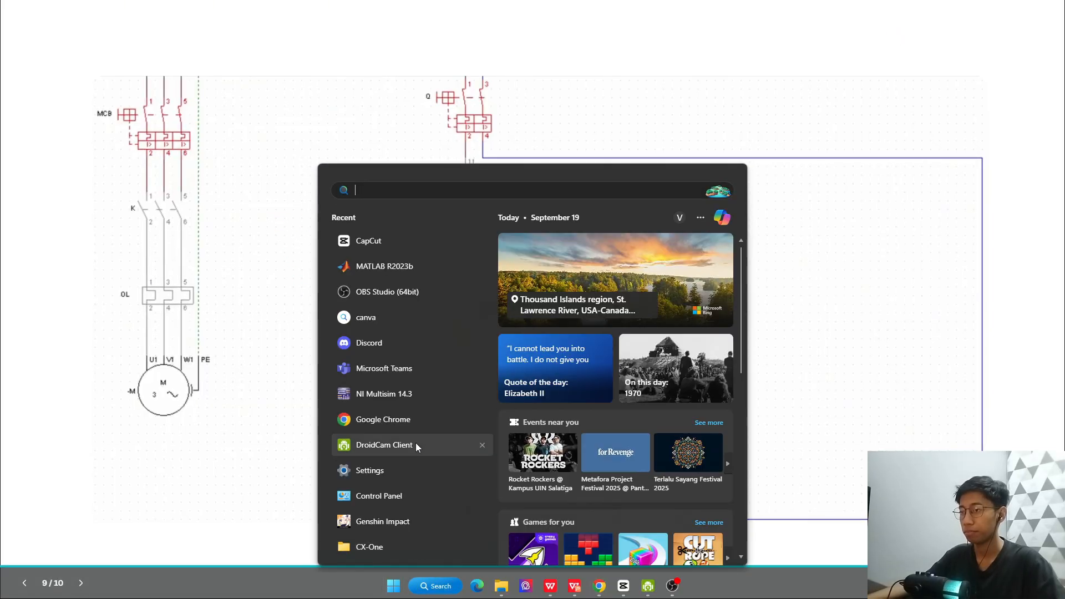
text(c)
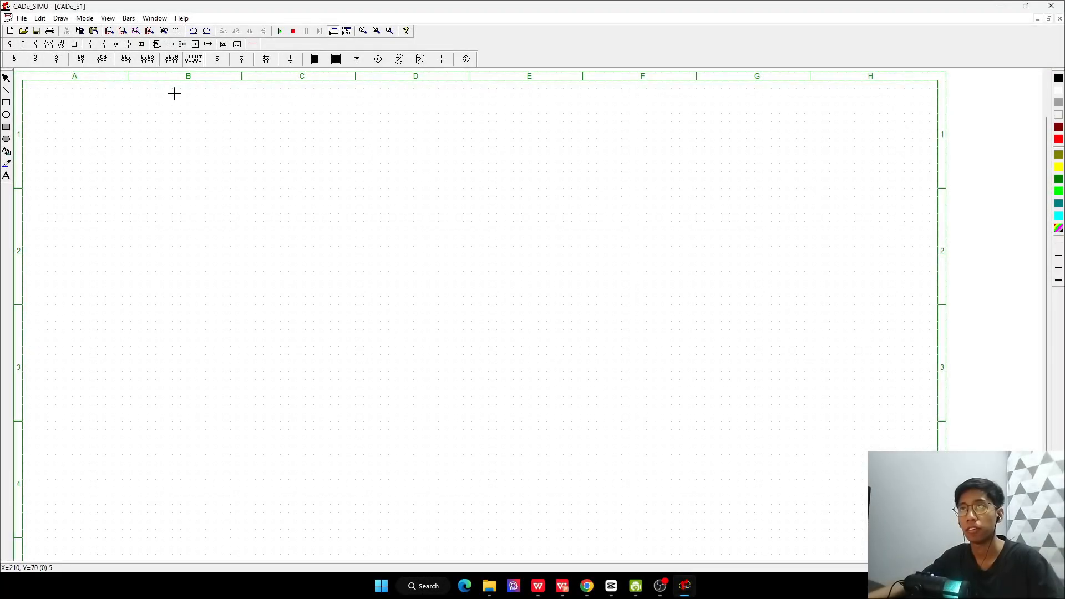
- Place an L1 L2 L3 N PE supply at the sheet's upper left and rotate it so its terminals face right
click(81, 150)
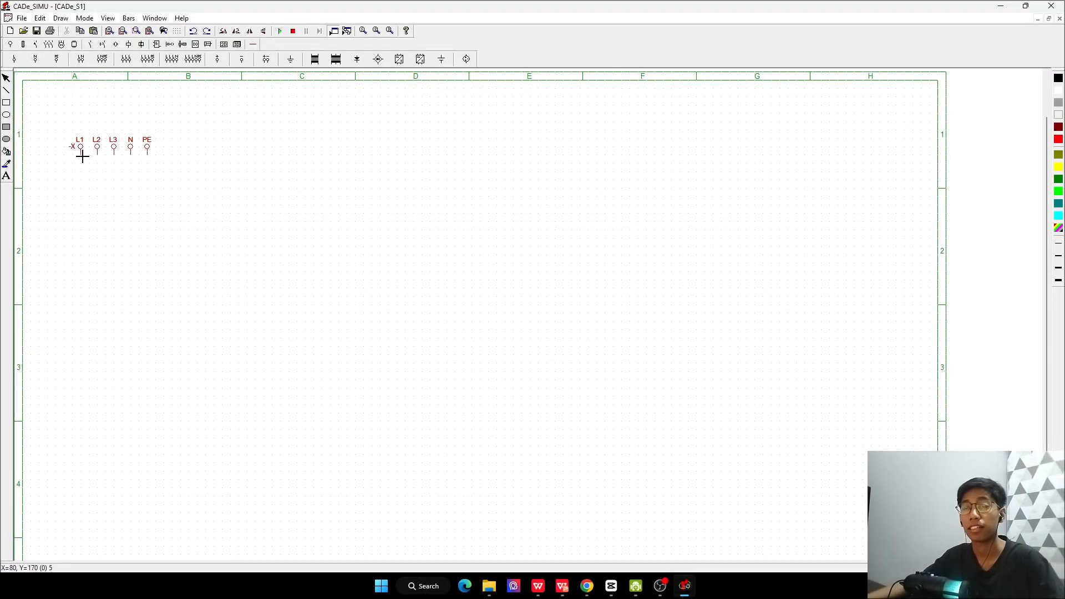
click(6, 78)
drag(29, 97, 179, 179)
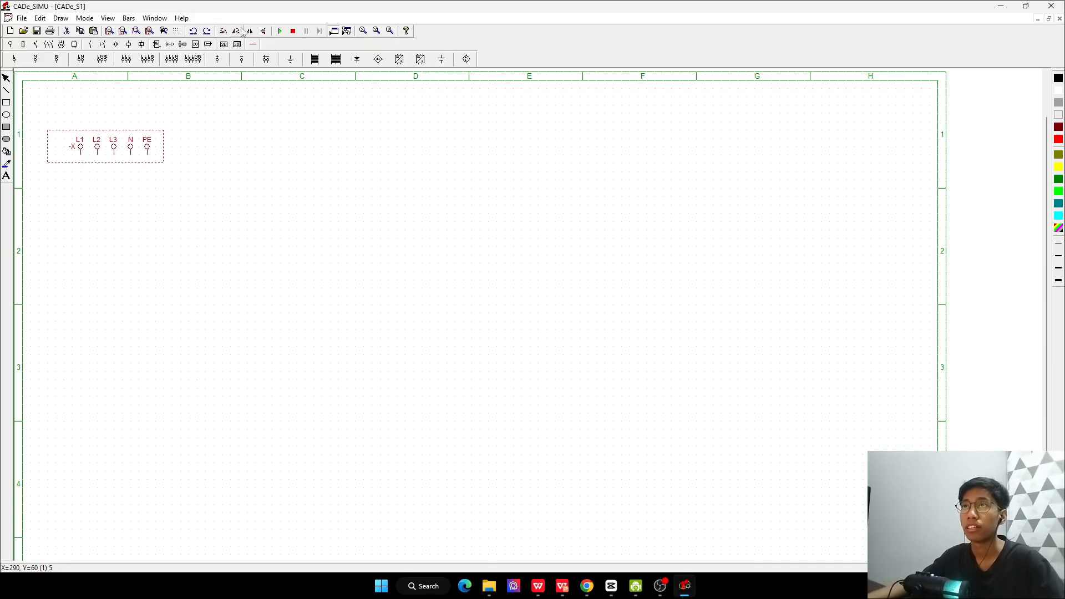
click(236, 31)
double_click(75, 158)
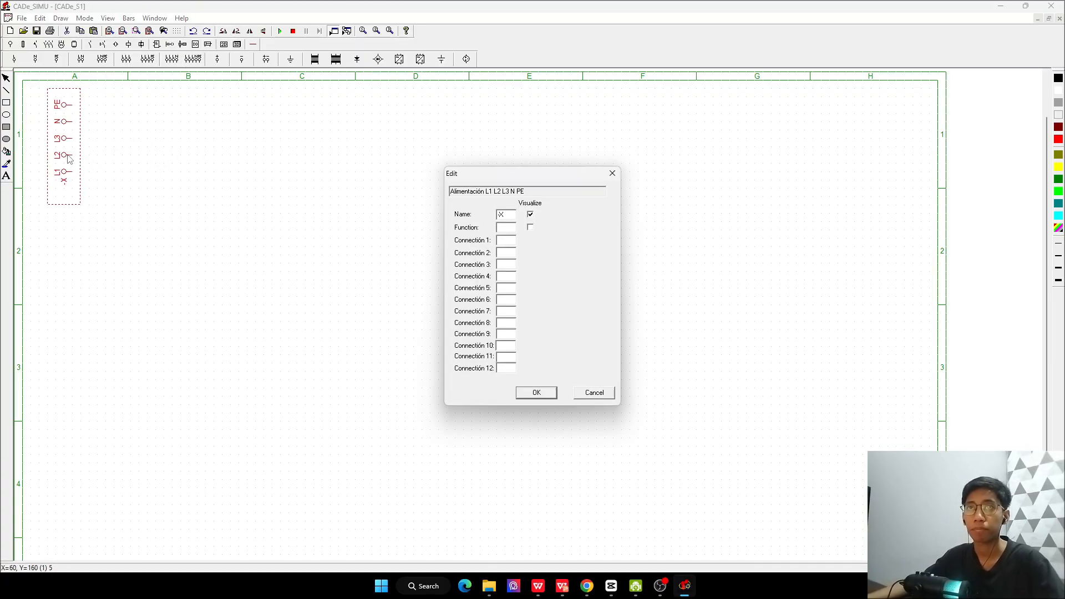
key(Escape)
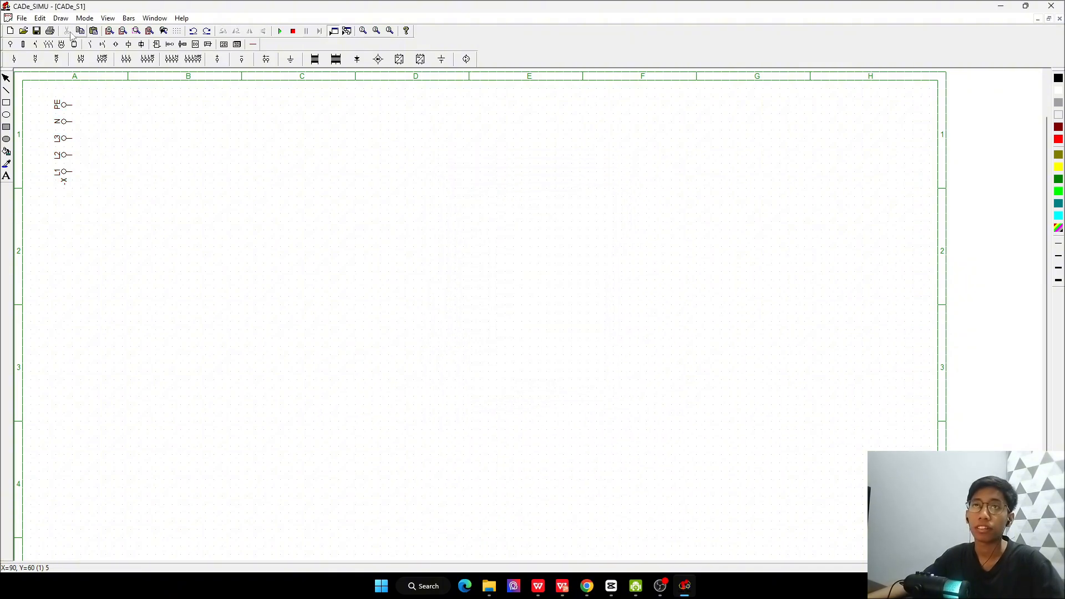
- Draw five horizontal supply lines from the L1, L2, L3, N and PE terminals across to column H
click(253, 44)
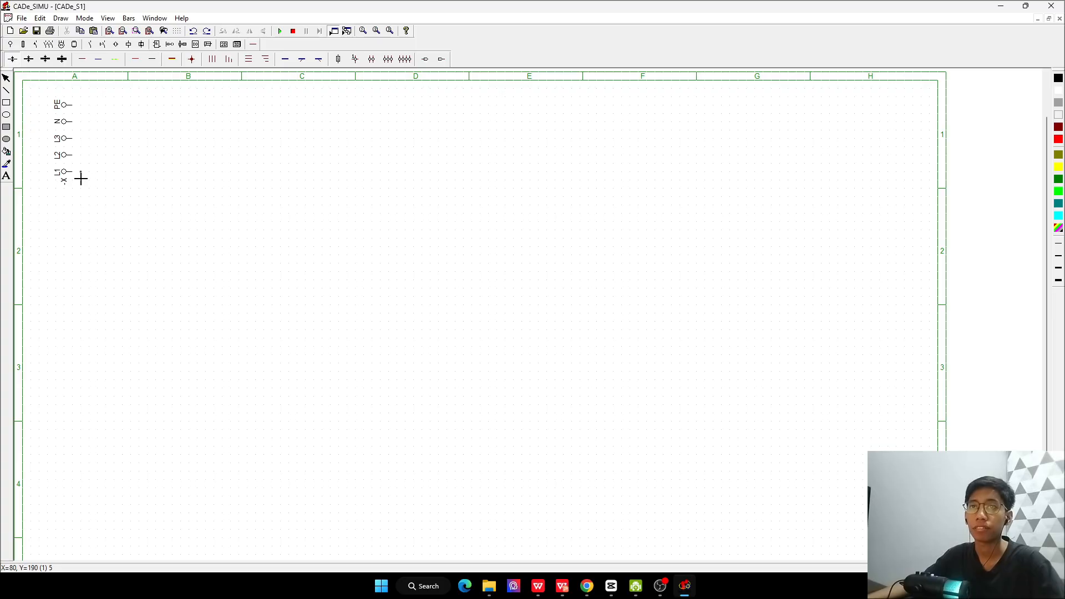
click(915, 191)
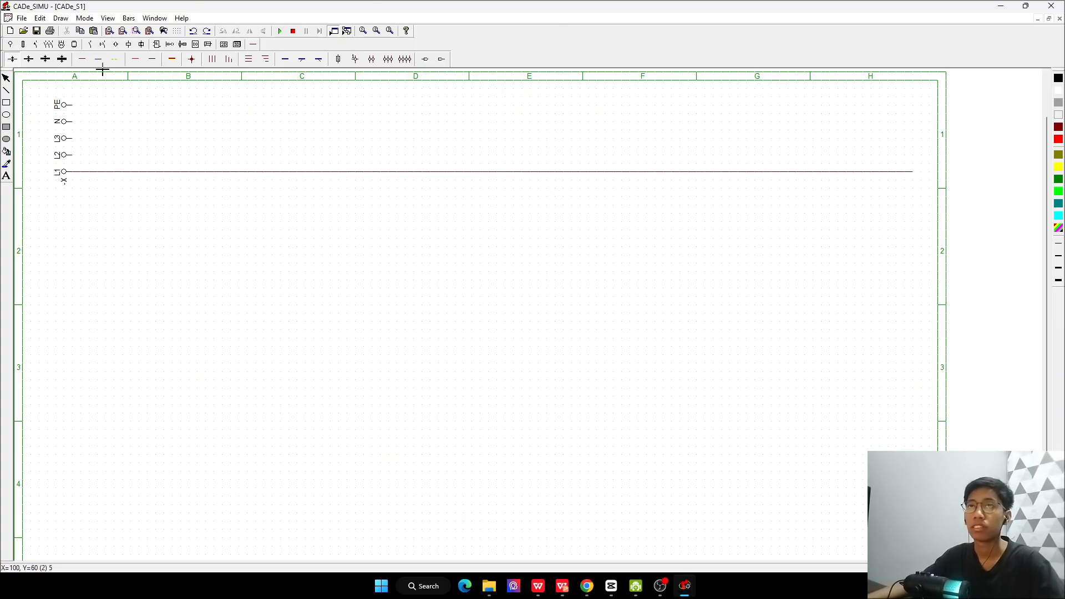
click(76, 160)
click(913, 161)
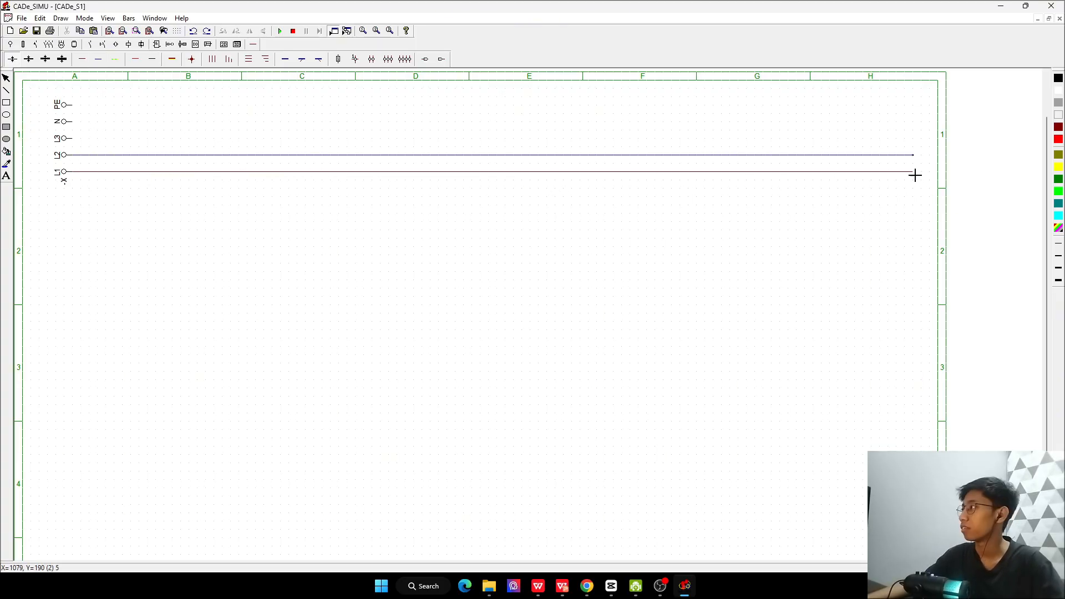
click(135, 58)
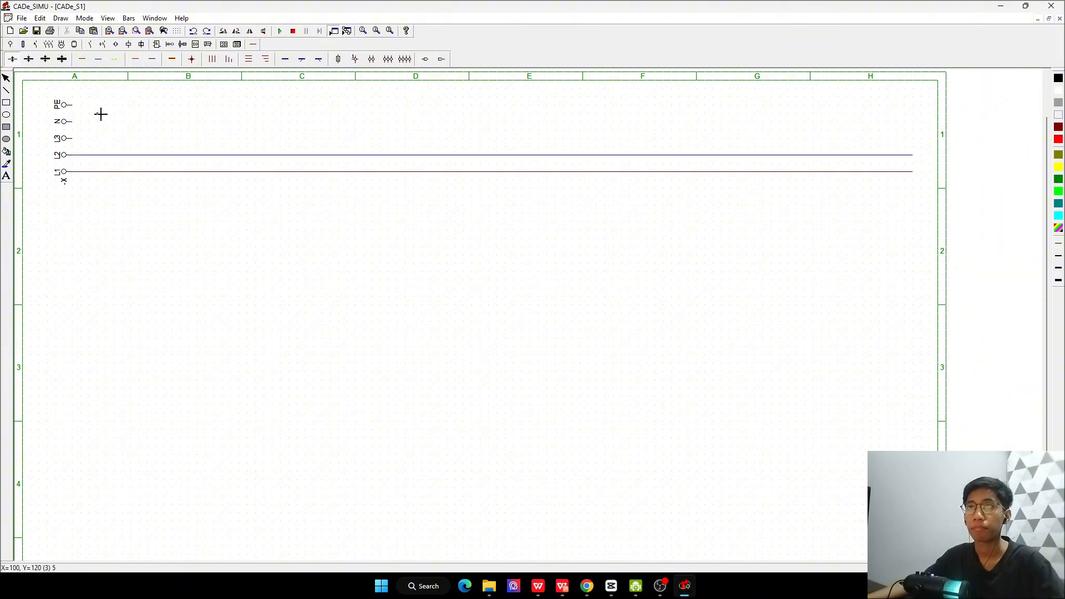
click(79, 145)
click(886, 154)
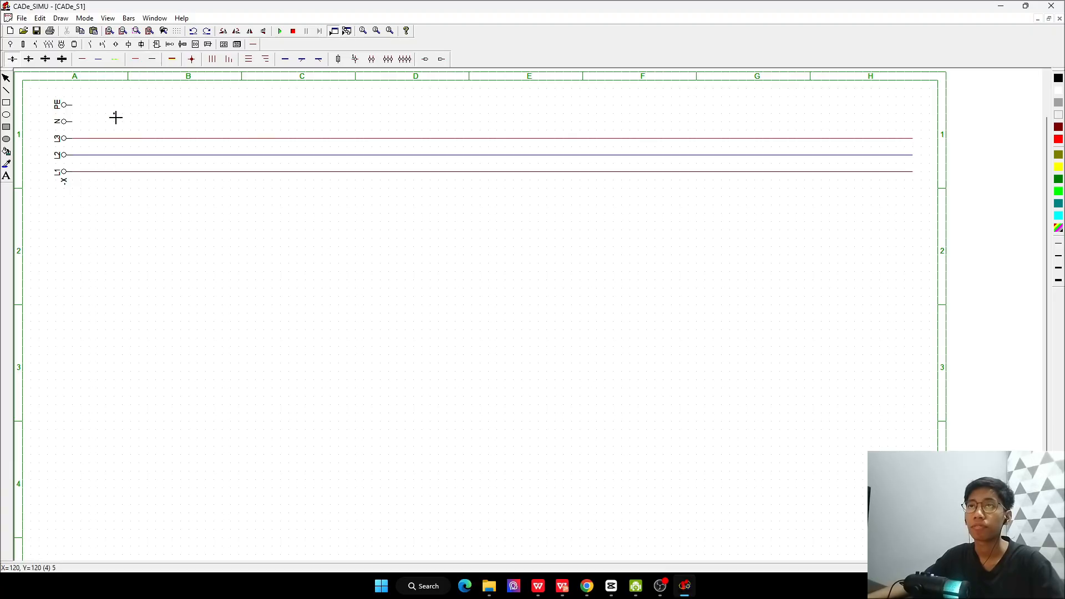
click(77, 127)
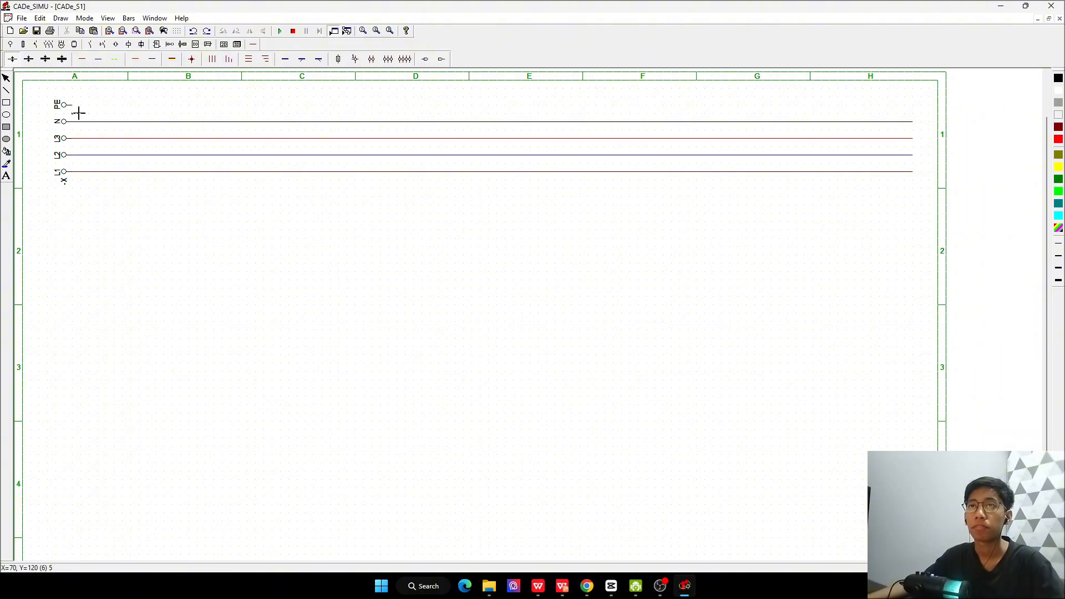
click(80, 111)
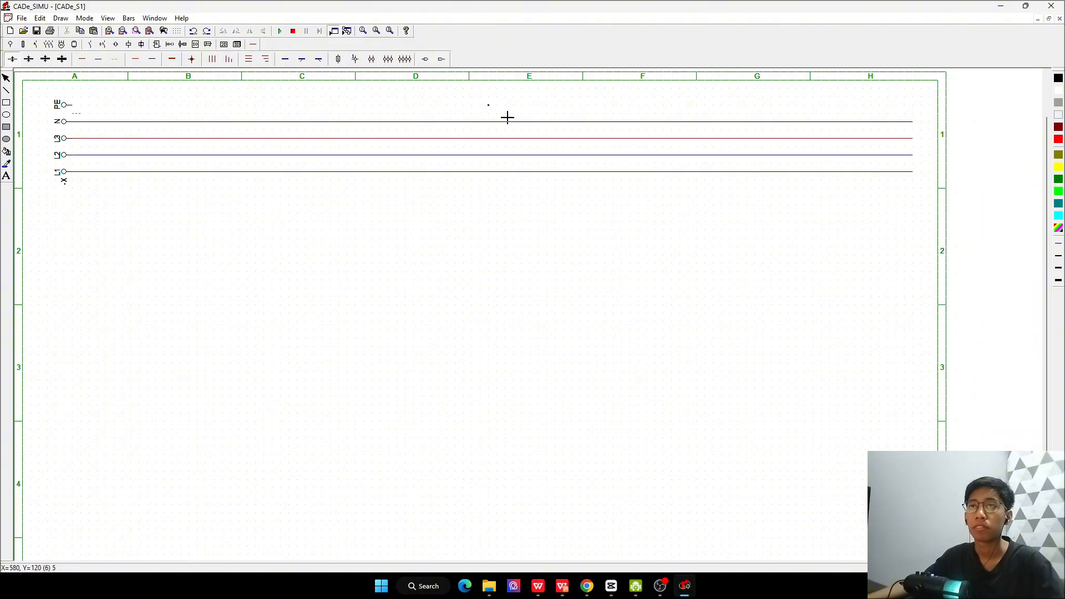
click(916, 133)
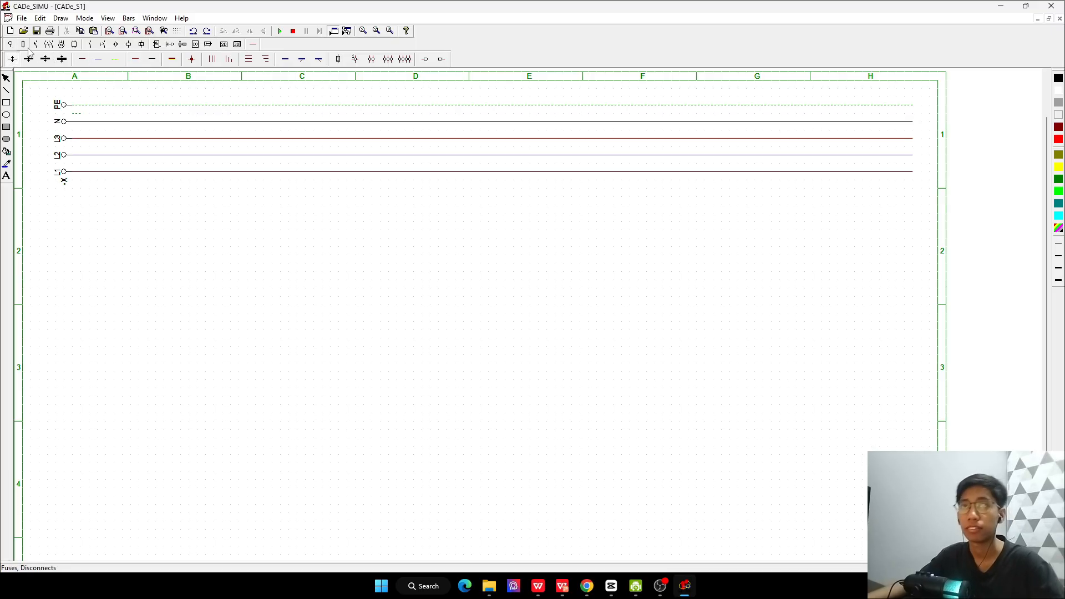
- Check the reference pump circuit diagram, and place a three-pole circuit breaker below the supply lines in the drawing
key(alt+Tab)
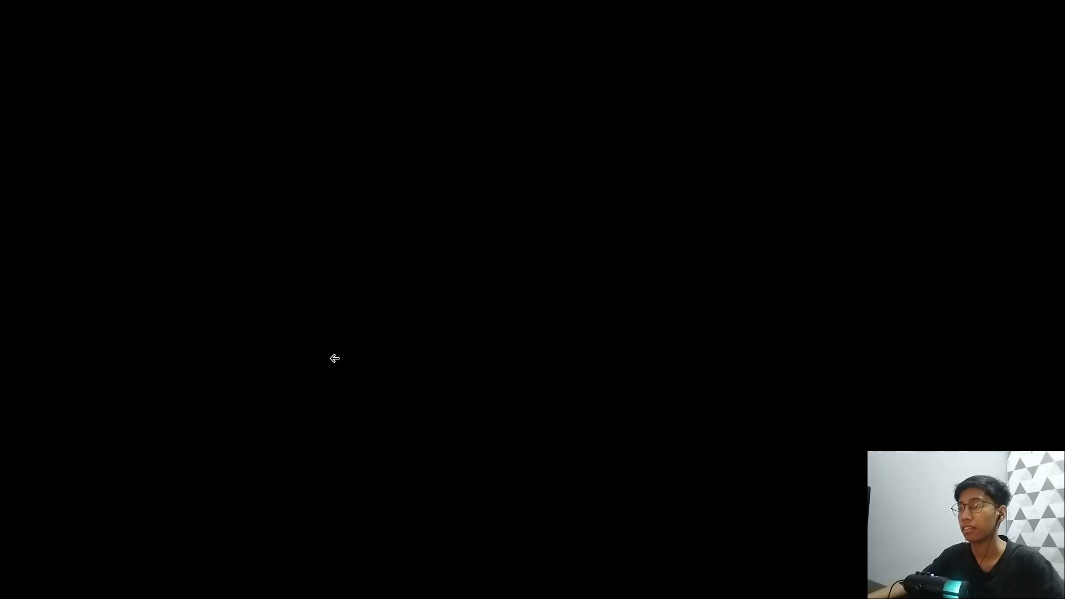
key(alt+Tab)
key(alt+Tab)
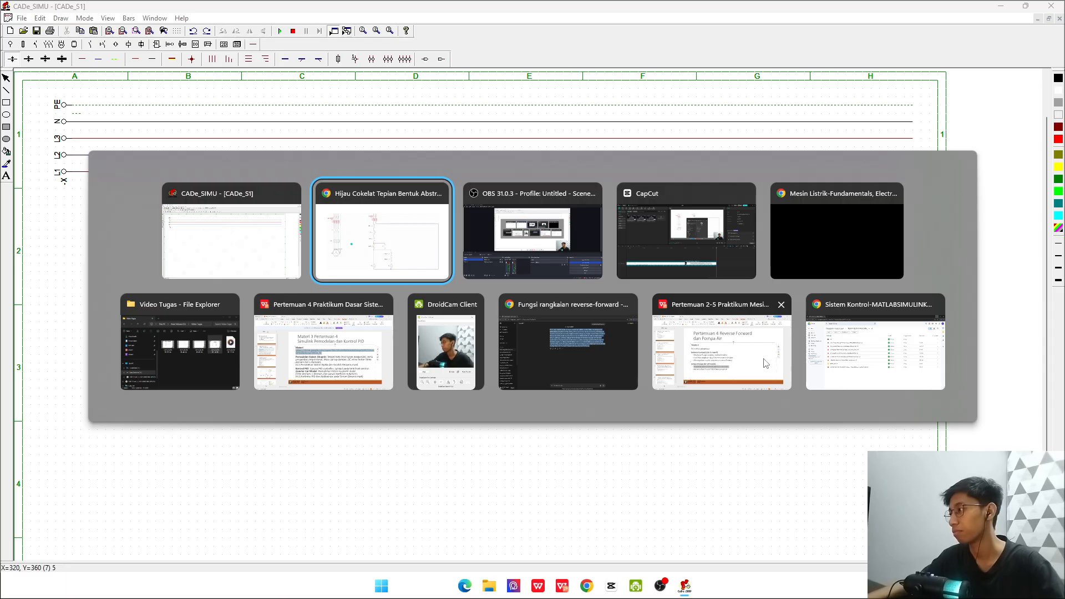
click(420, 243)
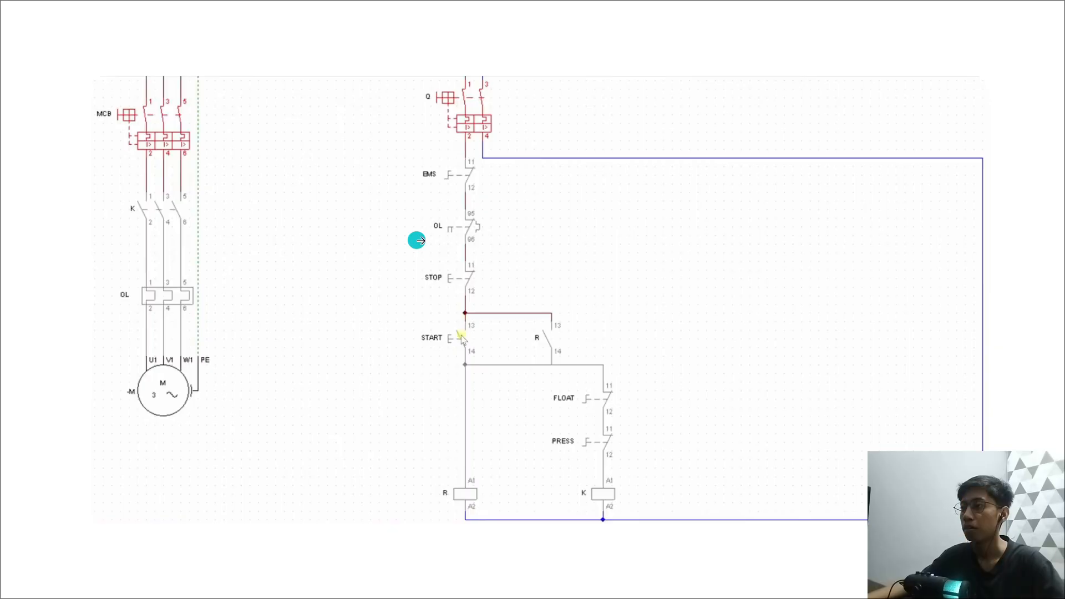
key(alt+Tab)
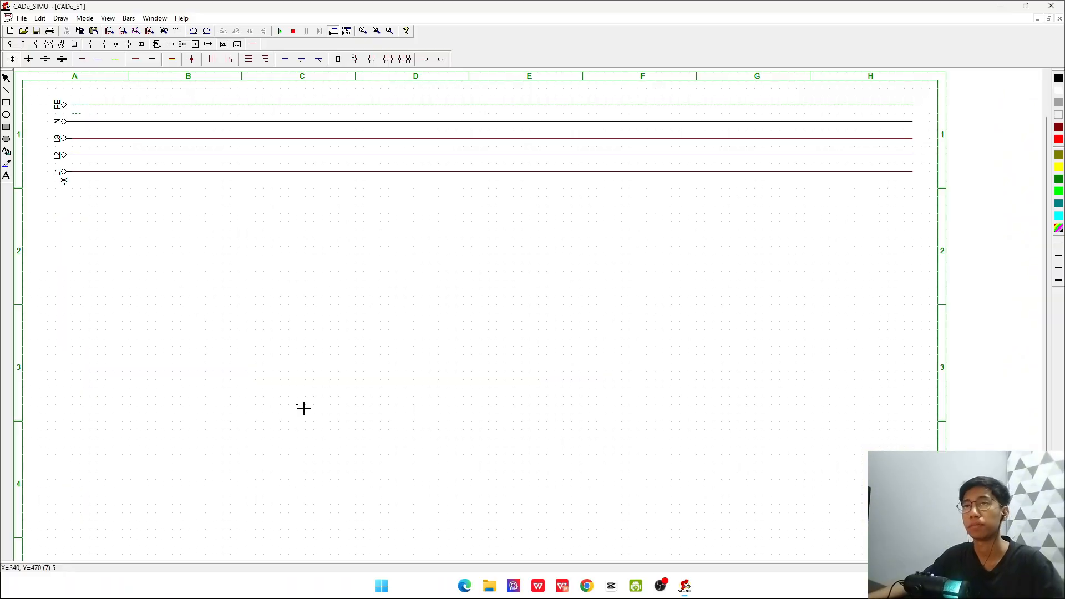
click(118, 46)
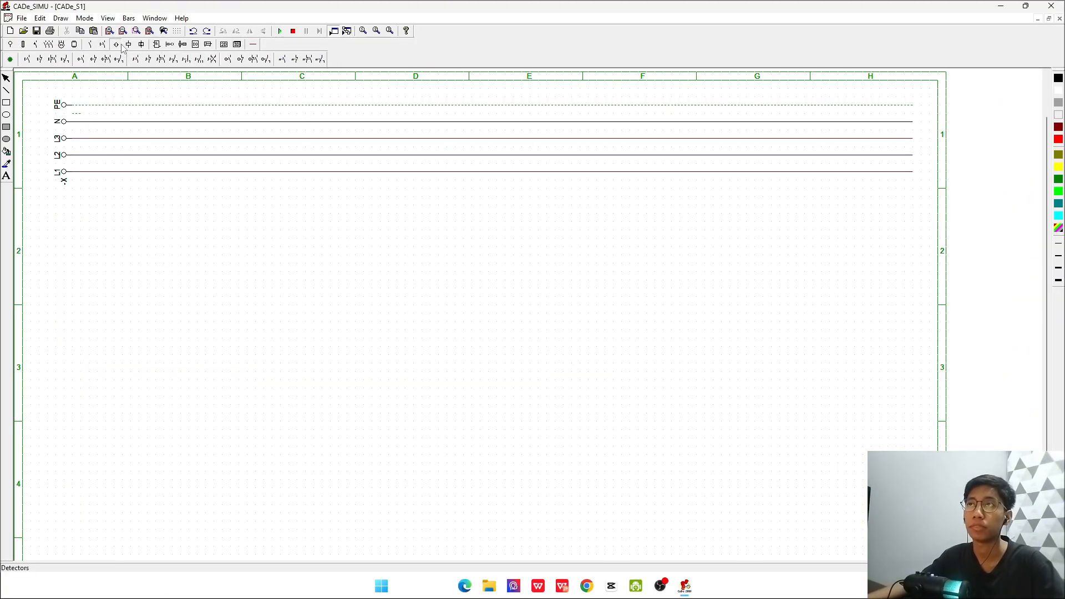
click(35, 45)
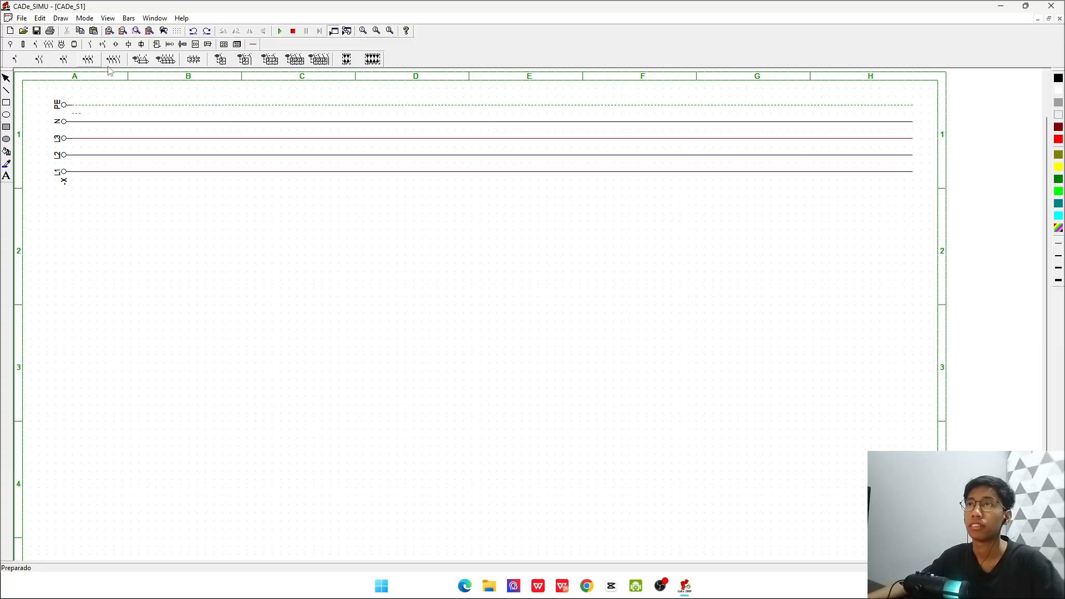
click(295, 59)
click(142, 191)
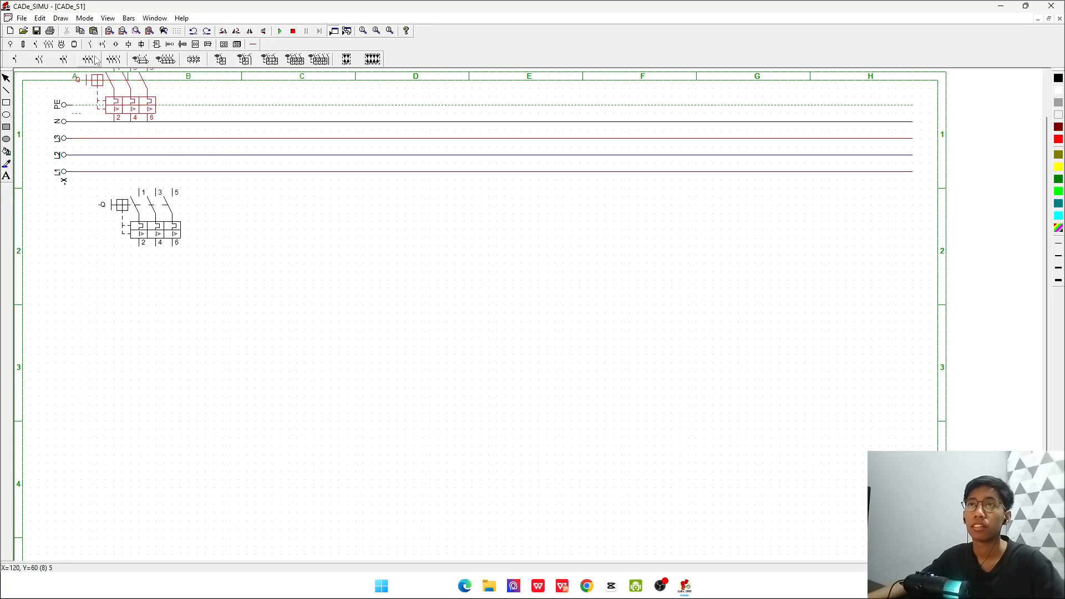
- Place a three-pole contactor directly below the circuit breaker, aligned with its poles
click(90, 45)
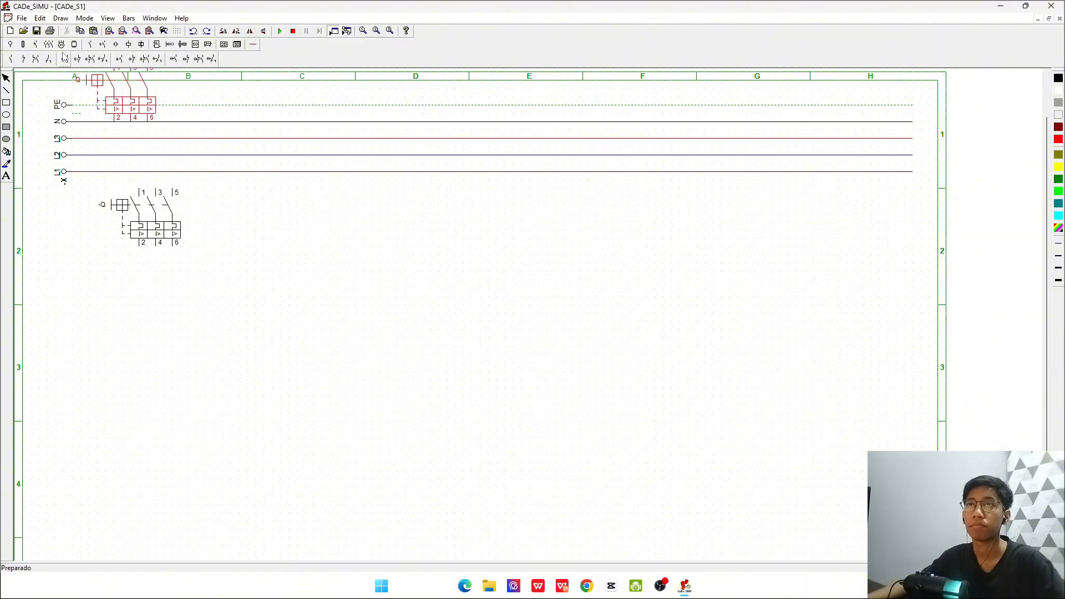
click(48, 44)
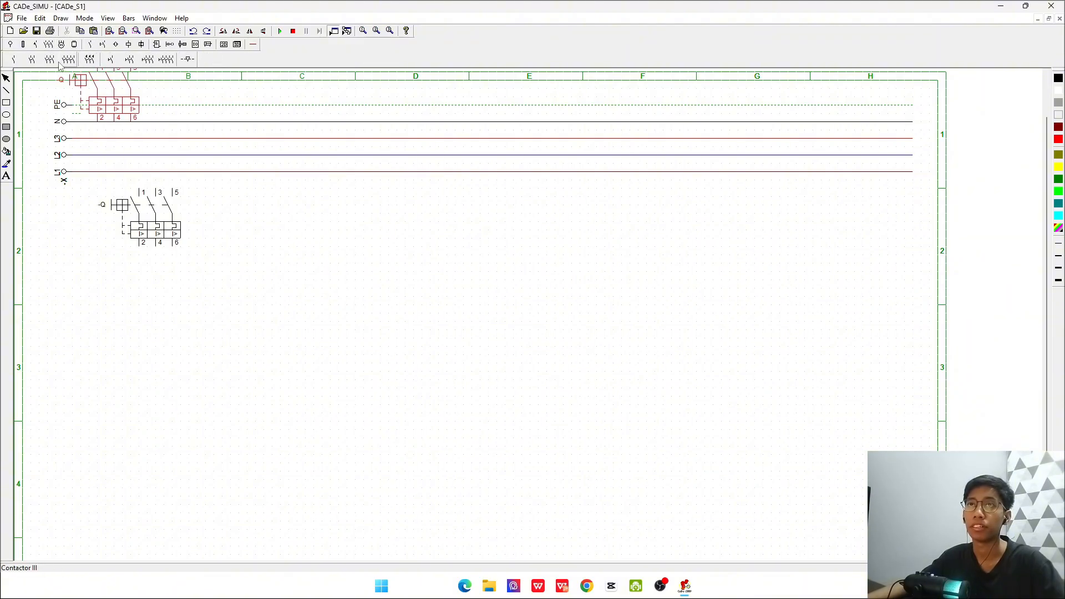
click(186, 299)
- Check the reference diagram again and place a three-phase motor with PE terminal below the contactor, leaving a gap for the overload relay
key(alt+Tab)
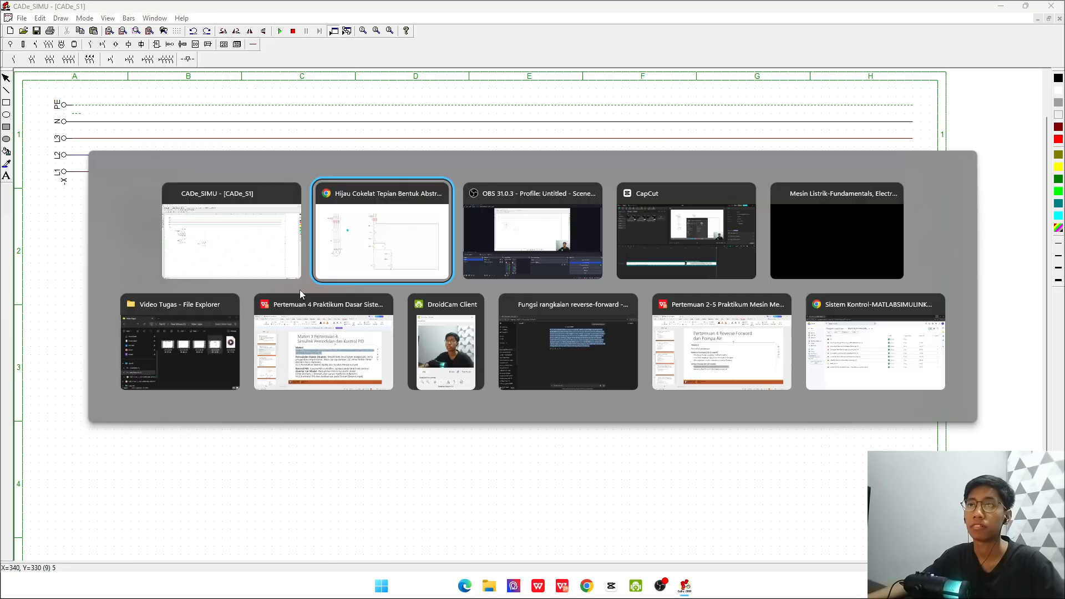
key(alt+Tab)
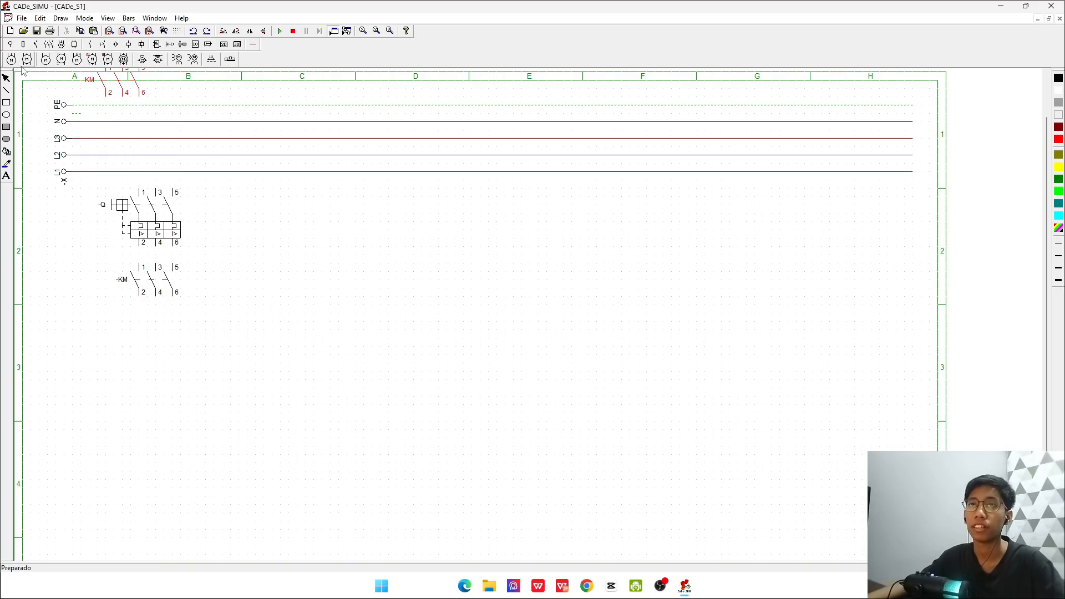
key(alt+Tab)
key(alt+Tab)
click(11, 60)
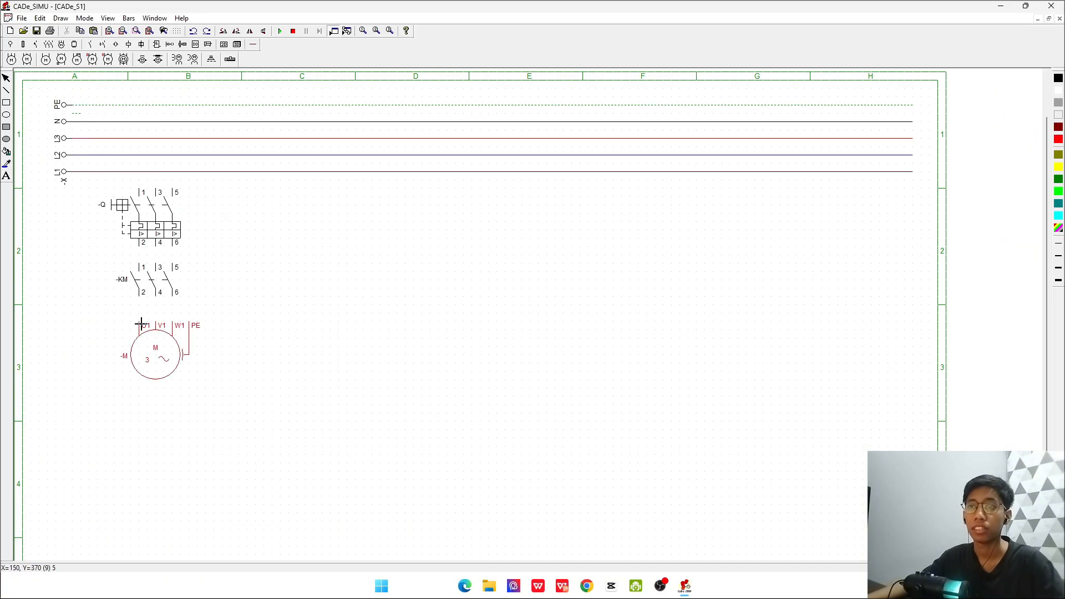
click(132, 390)
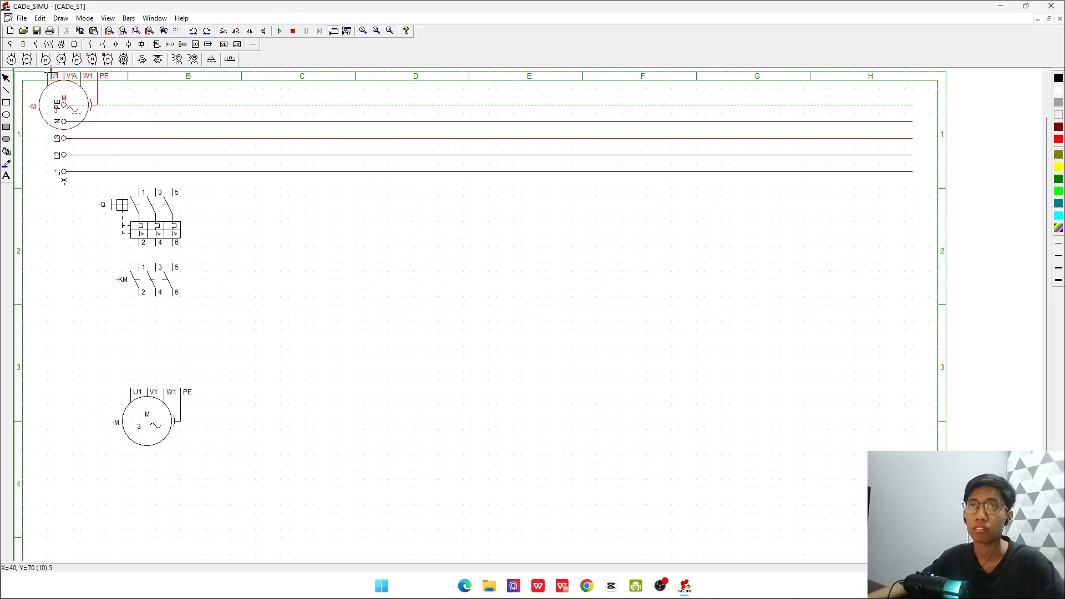
- Place a three-pole thermal overload relay between the contactor and the motor
click(10, 44)
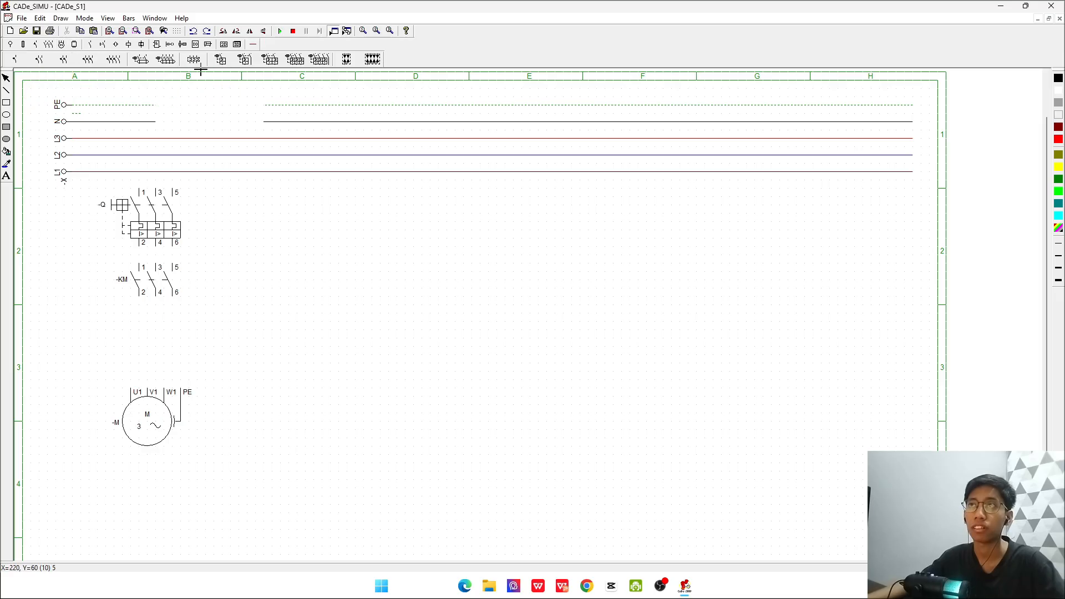
click(194, 59)
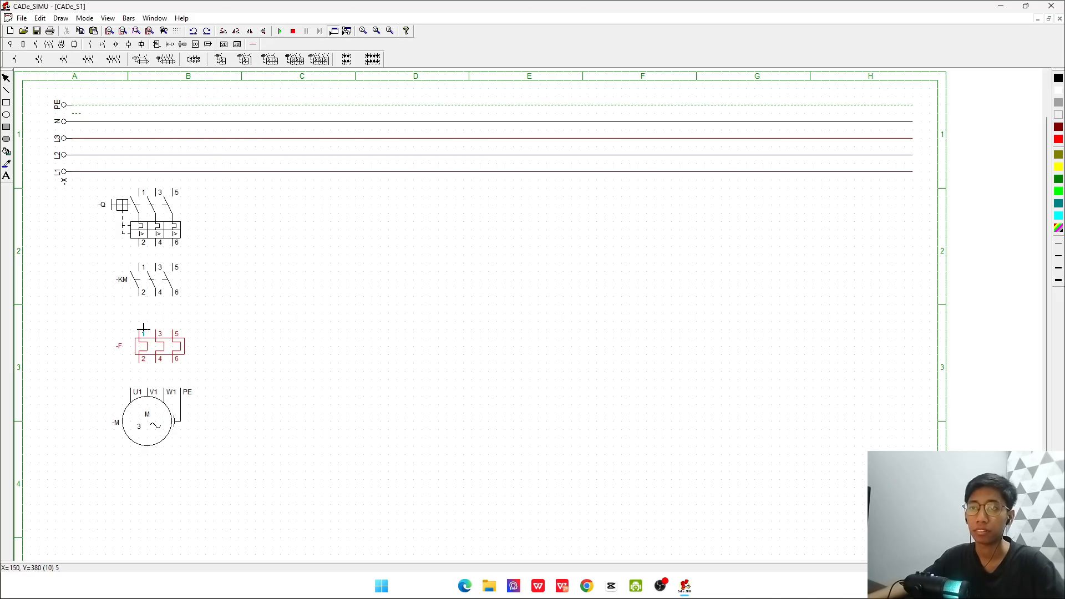
click(144, 322)
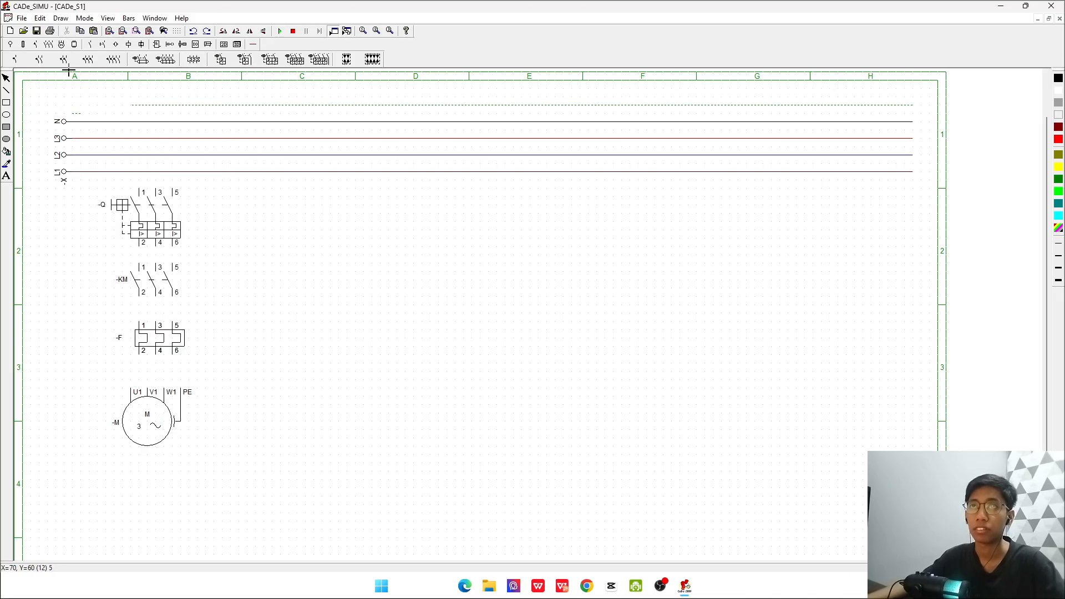
- Move the motor into line with the overload relay's poles, and move the duplicate overload relay out to column H
click(6, 78)
drag(161, 414, 170, 406)
click(318, 374)
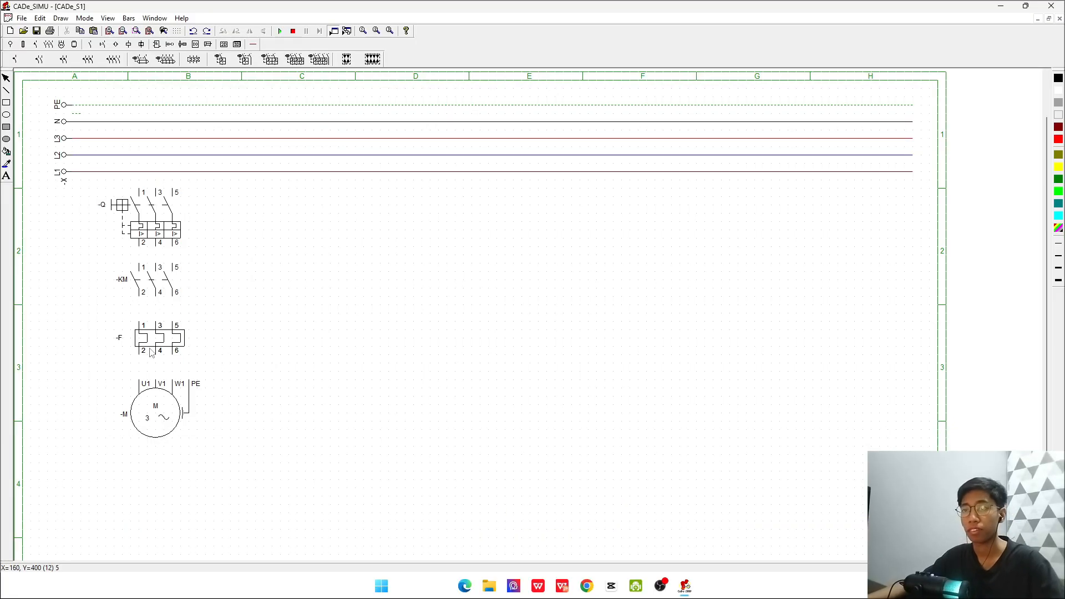
drag(151, 352, 896, 274)
click(950, 269)
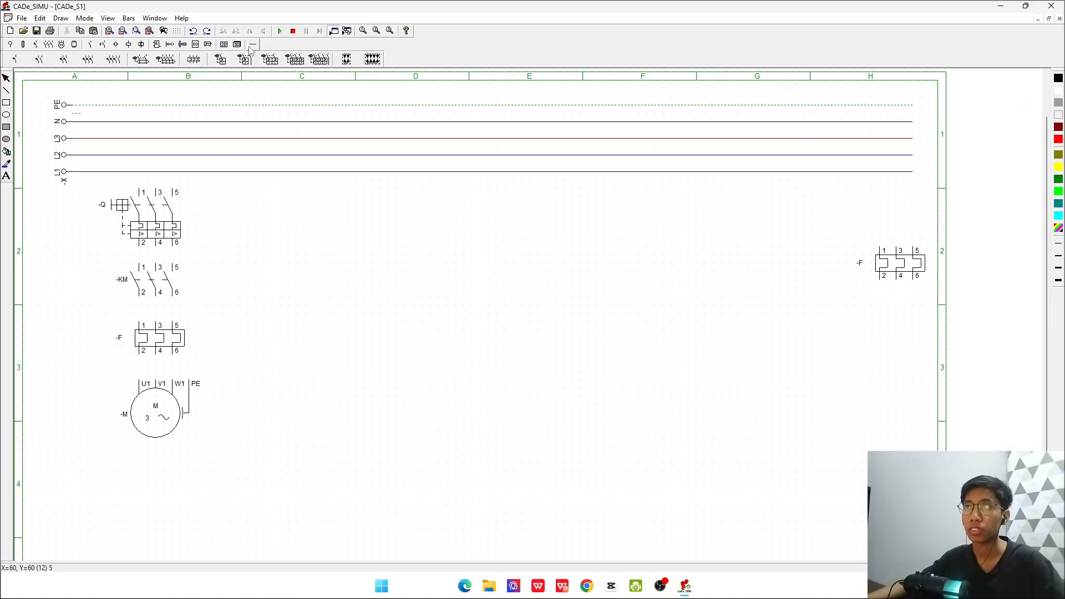
- Wire L1, L2 and L3 through the breaker, contactor and overload relay to U1, V1 and W1, and connect PE to the motor
click(252, 46)
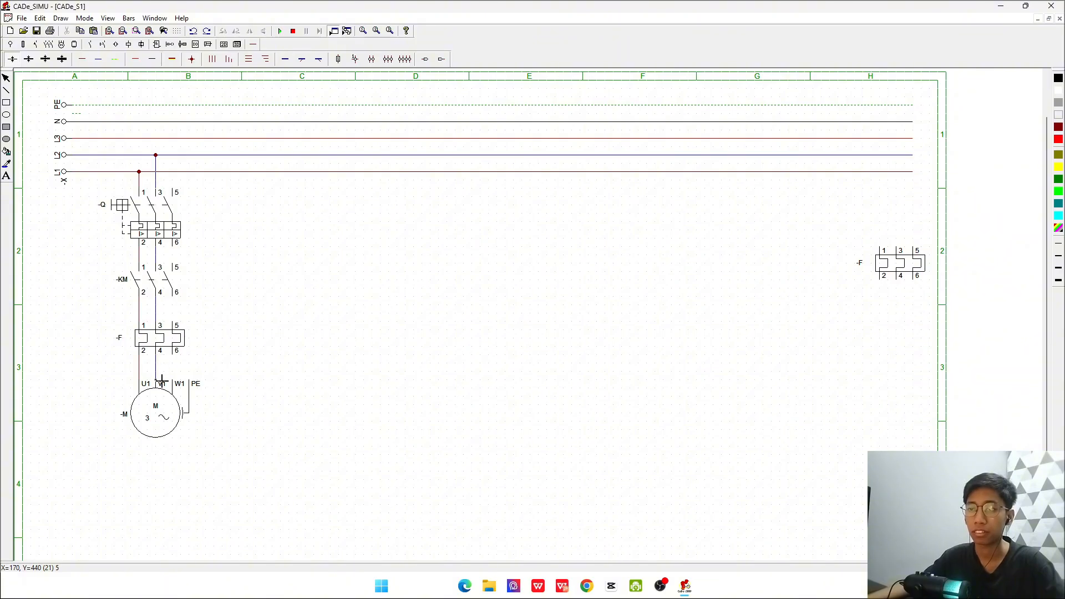
click(143, 60)
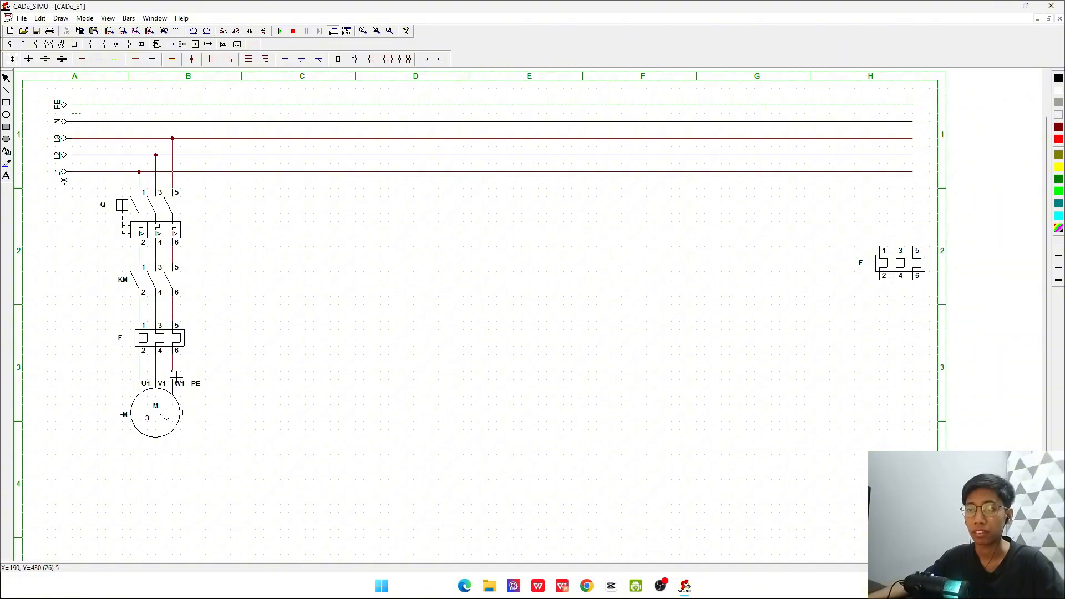
click(99, 59)
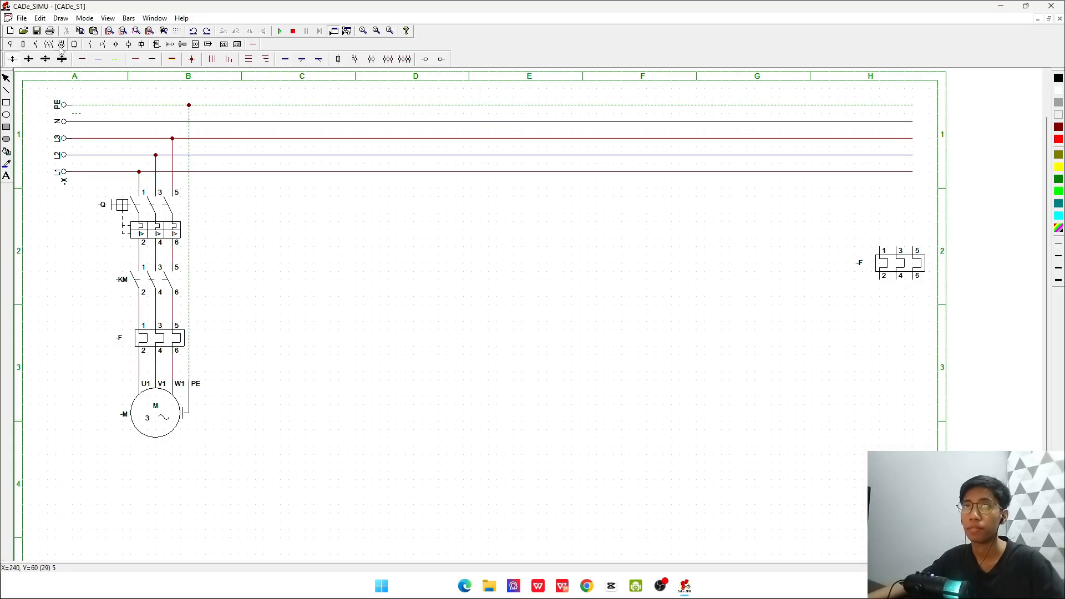
- Place a two-pole motor circuit breaker on the border of columns C and D and connect terminal 1 to L1 and terminal 3 to N
click(35, 44)
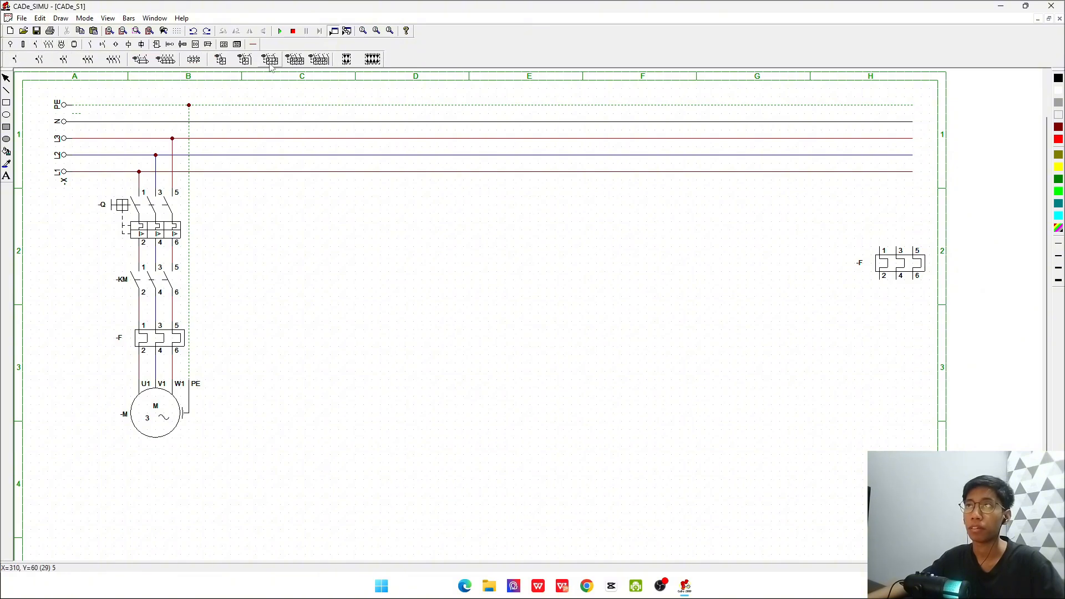
click(269, 60)
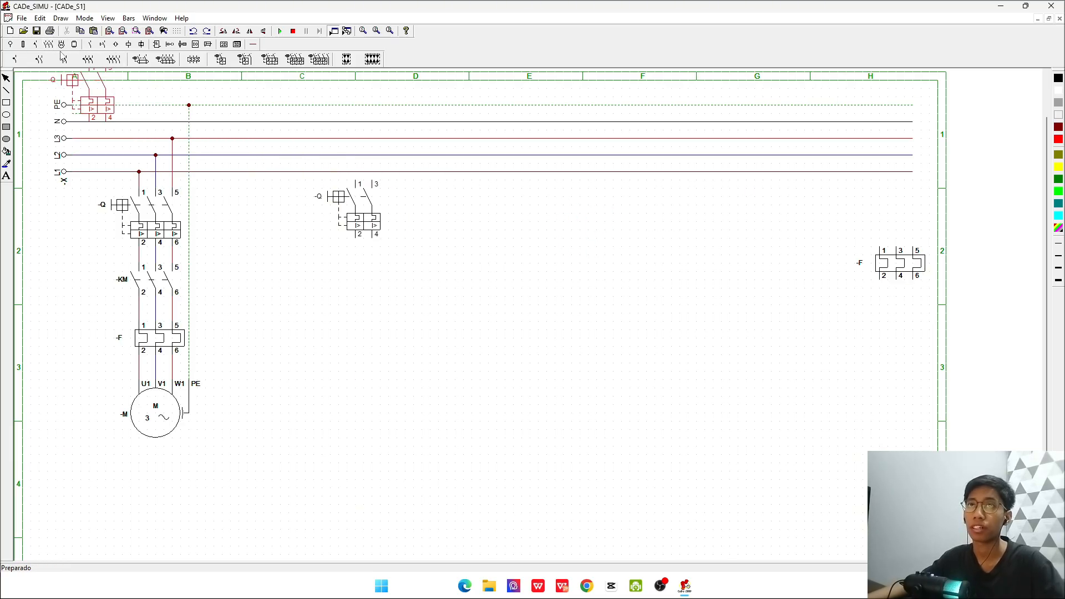
click(253, 44)
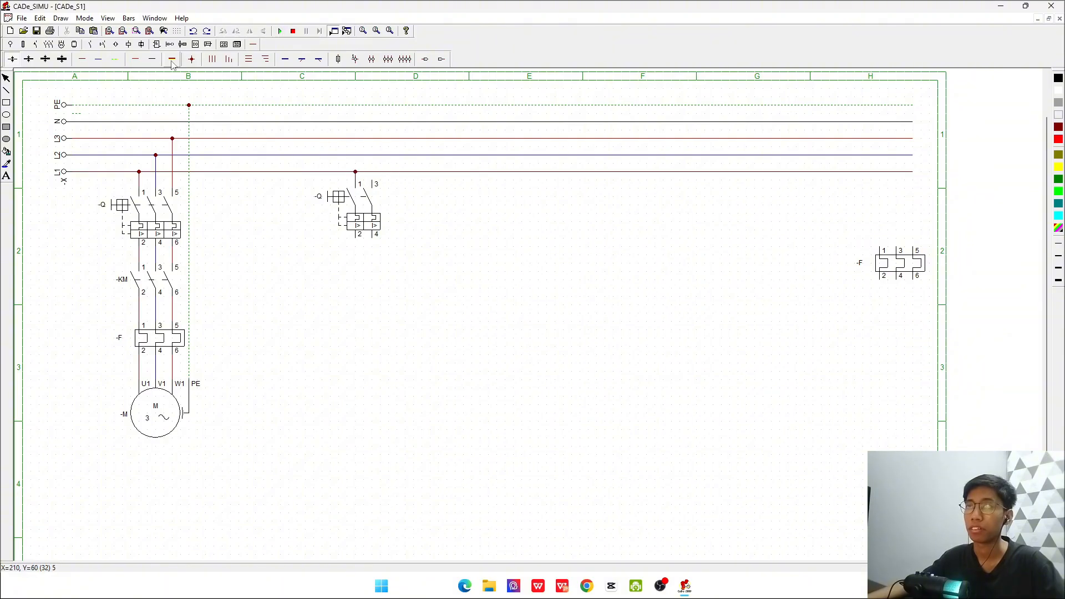
click(152, 61)
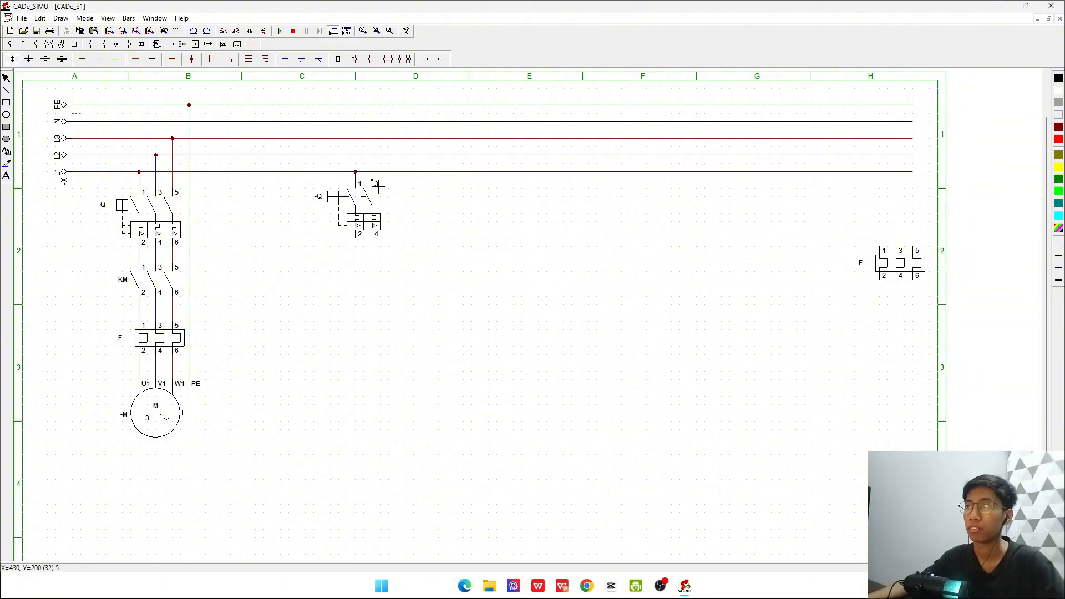
click(374, 129)
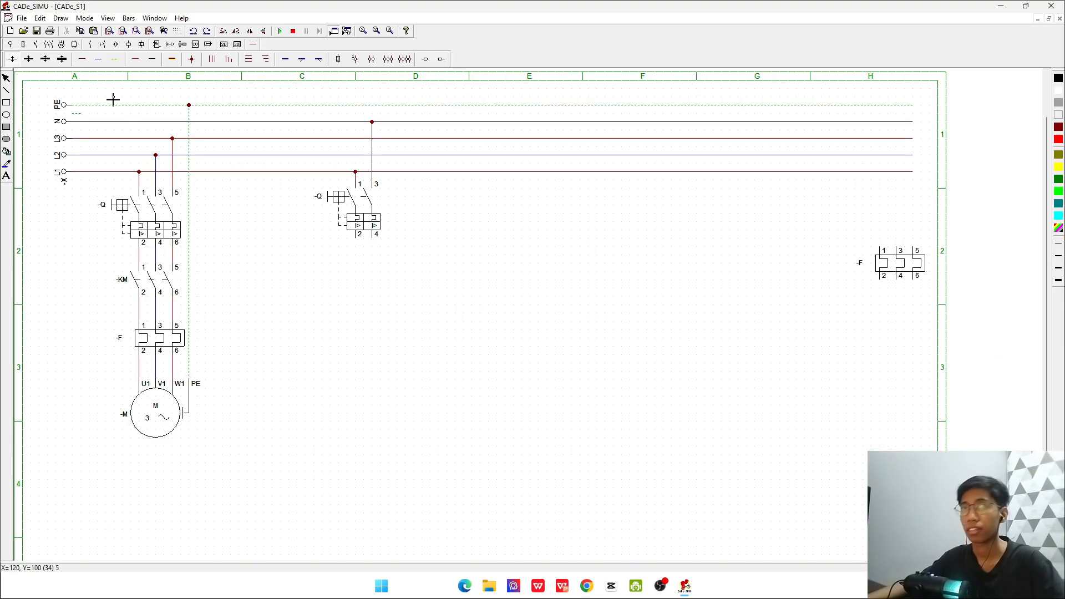
- Place a normally closed selector switch contact (11-12) directly below pole 1-2 of the two-pole breaker
click(92, 45)
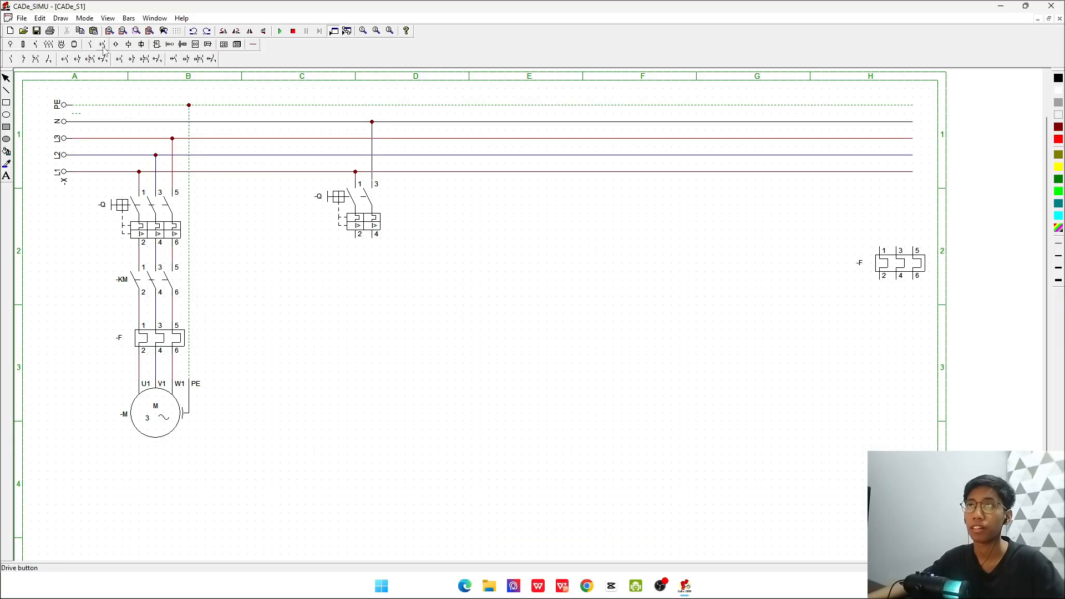
click(103, 46)
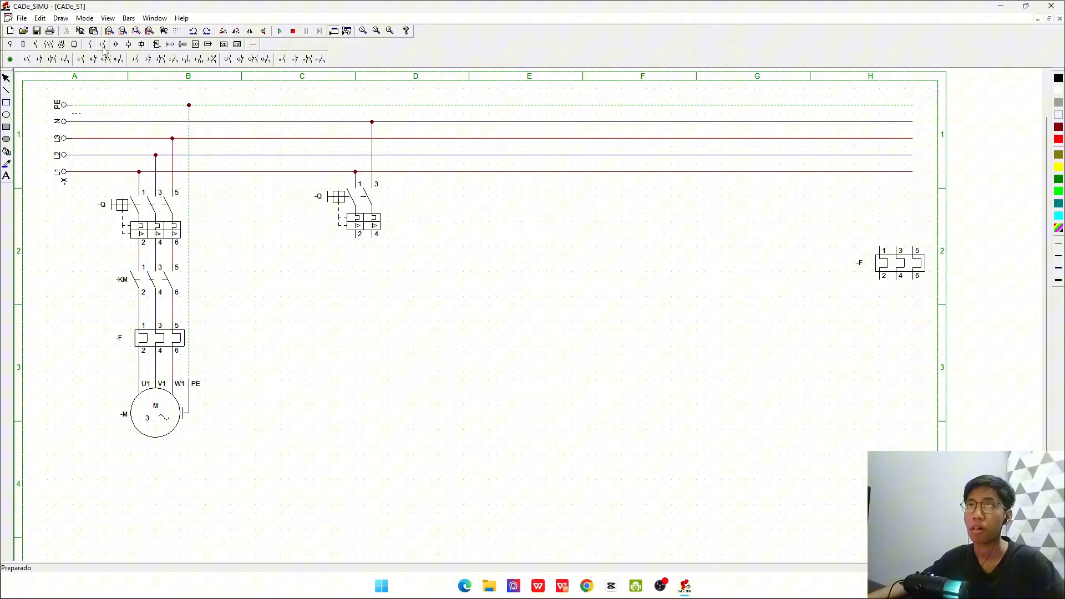
click(156, 60)
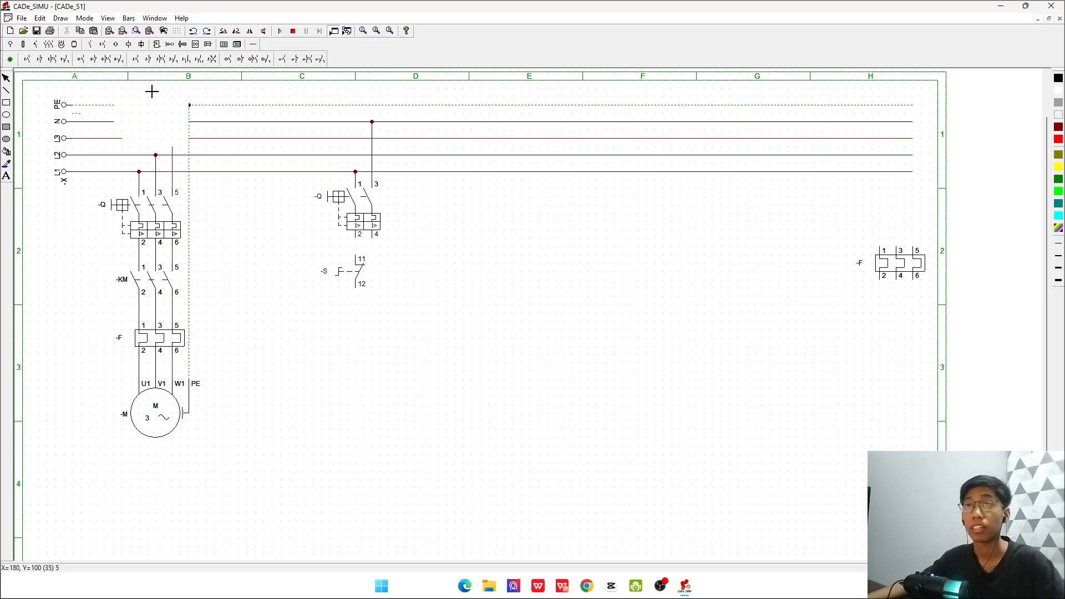
- Place the overload relay's normally closed contact 95-96 below the selector switch, moving the combined 95-98 contact out toward column H
click(308, 59)
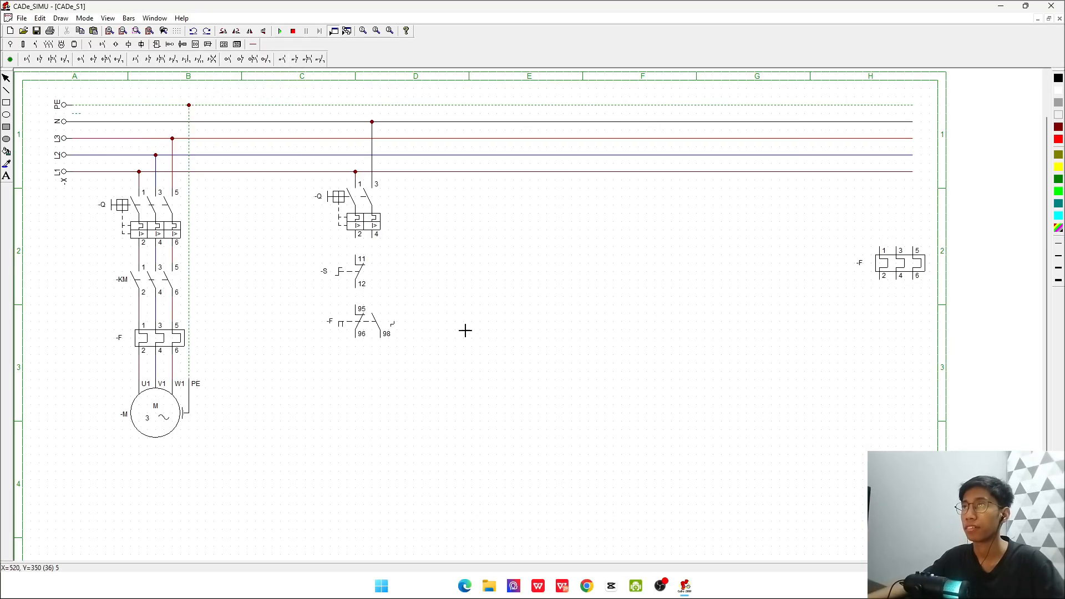
click(433, 311)
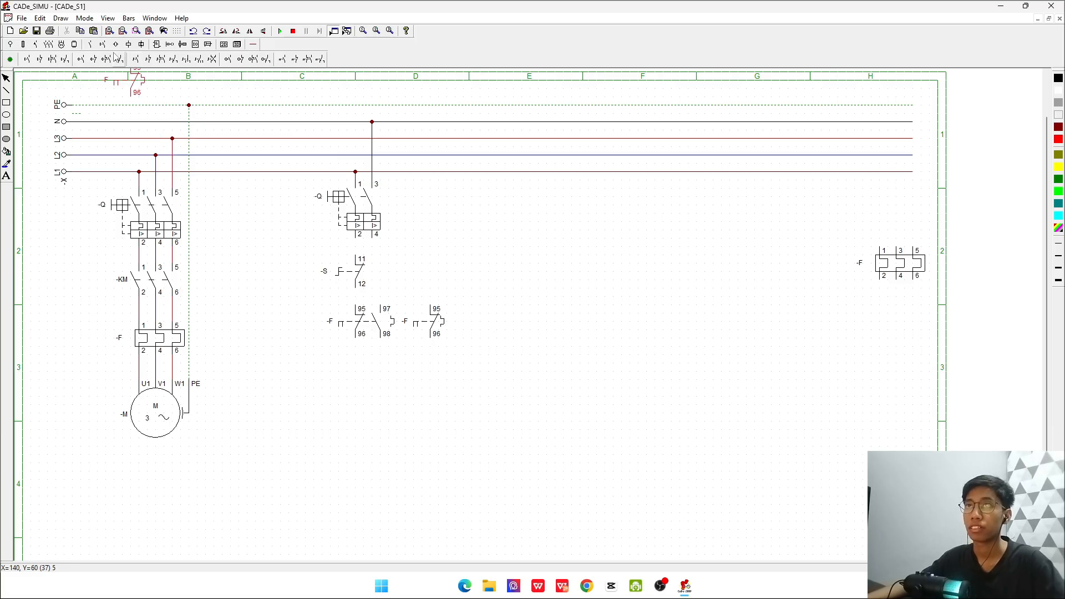
click(6, 78)
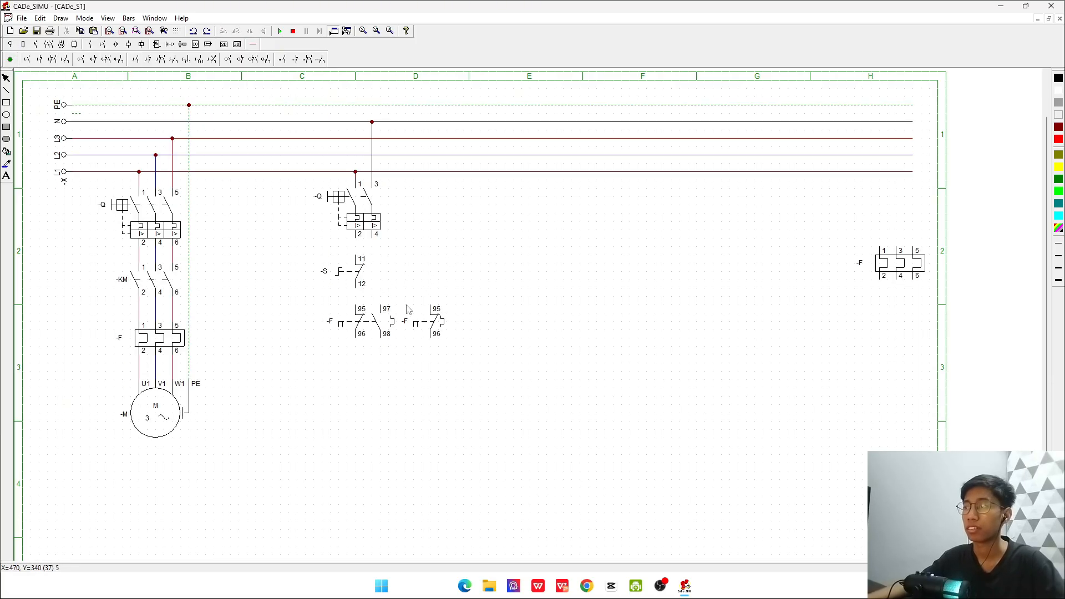
drag(382, 319, 841, 229)
drag(436, 331, 362, 331)
click(465, 305)
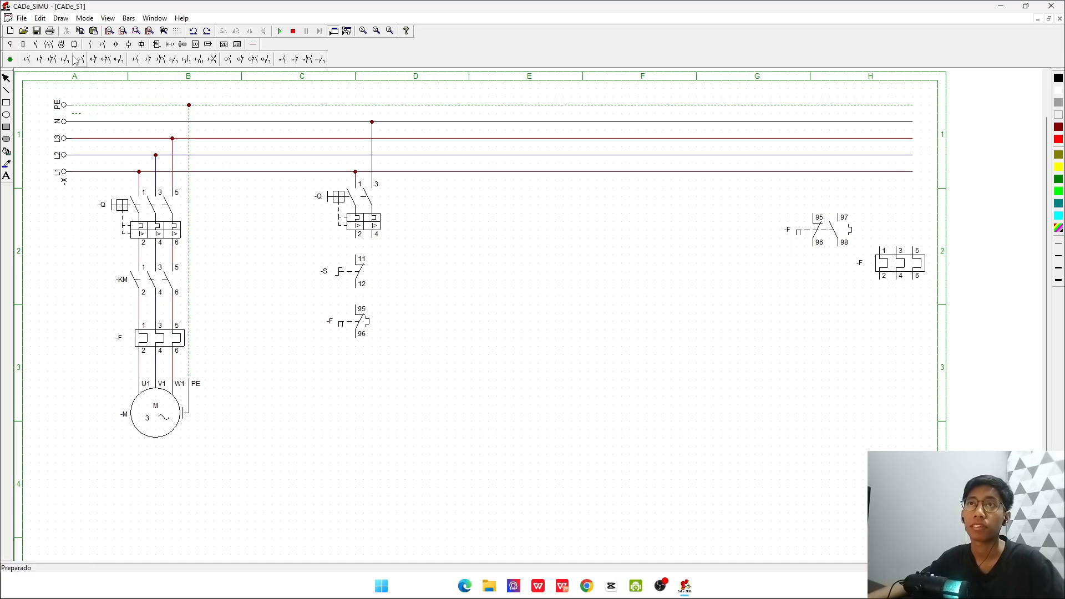
- Place a normally closed pushbutton (11-12) and a normally open pushbutton (13-14) below the overload contact, with normally open auxiliary contact K (13-14) beside the latter
click(40, 59)
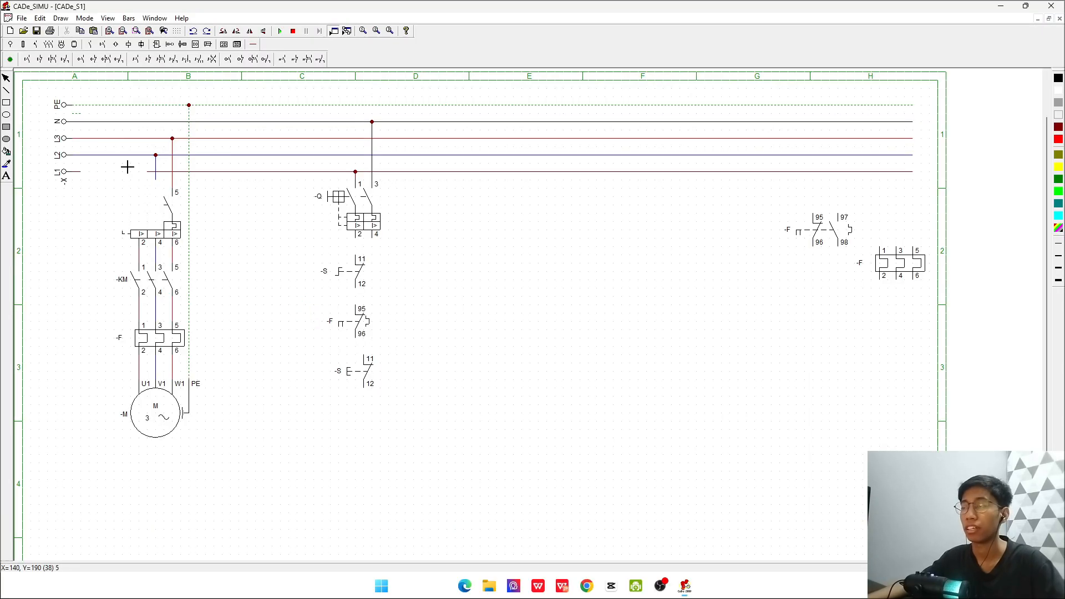
click(359, 409)
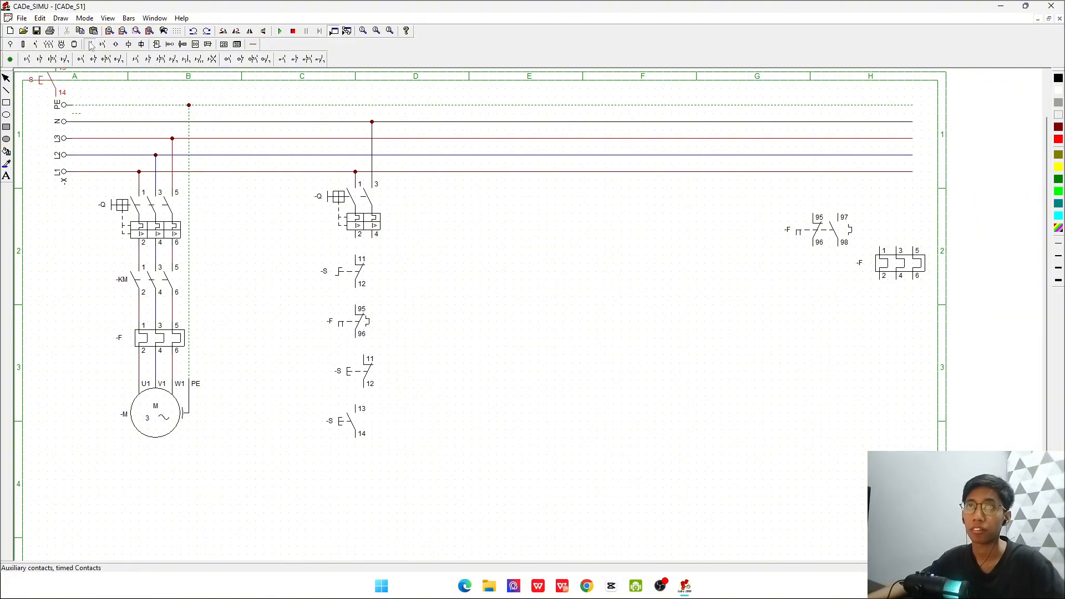
click(22, 44)
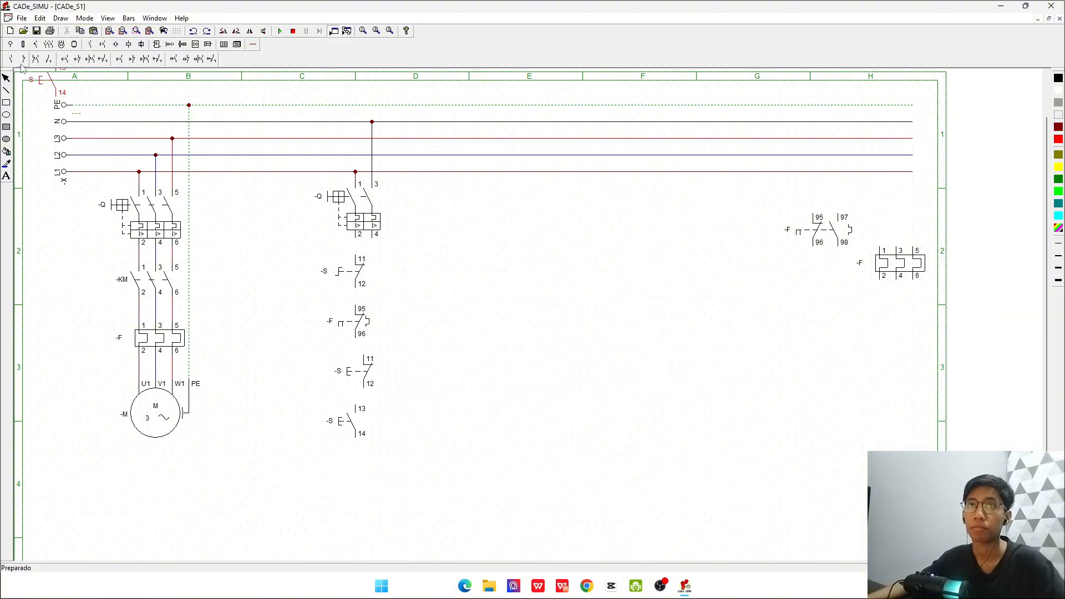
click(408, 411)
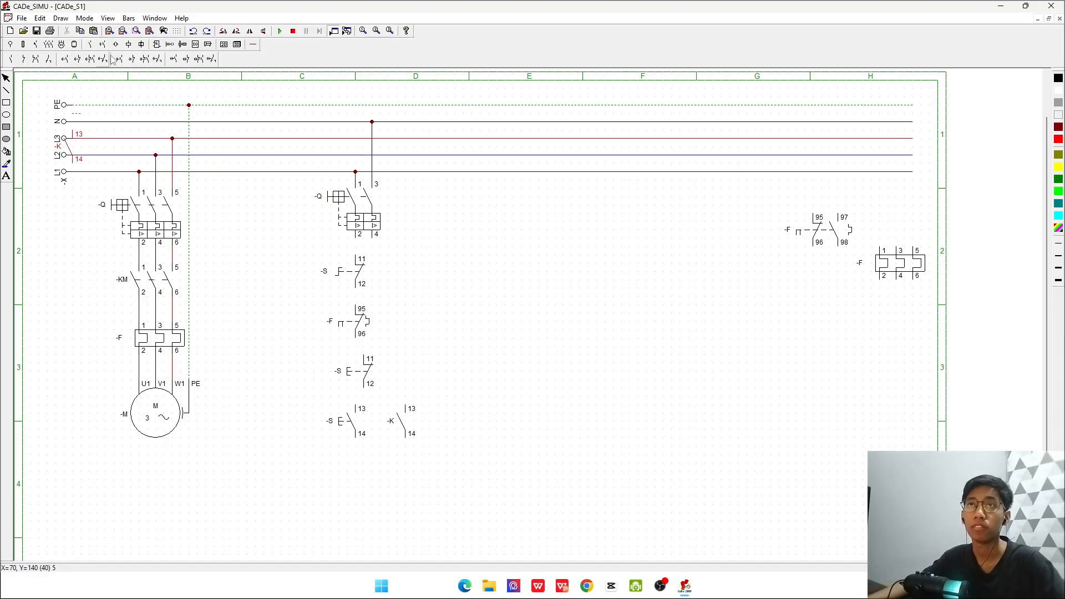
- Place two relay coils (A1-A2) side by side in row 4 and stack two normally closed selector switch contacts (11-12) above the second coil
click(129, 44)
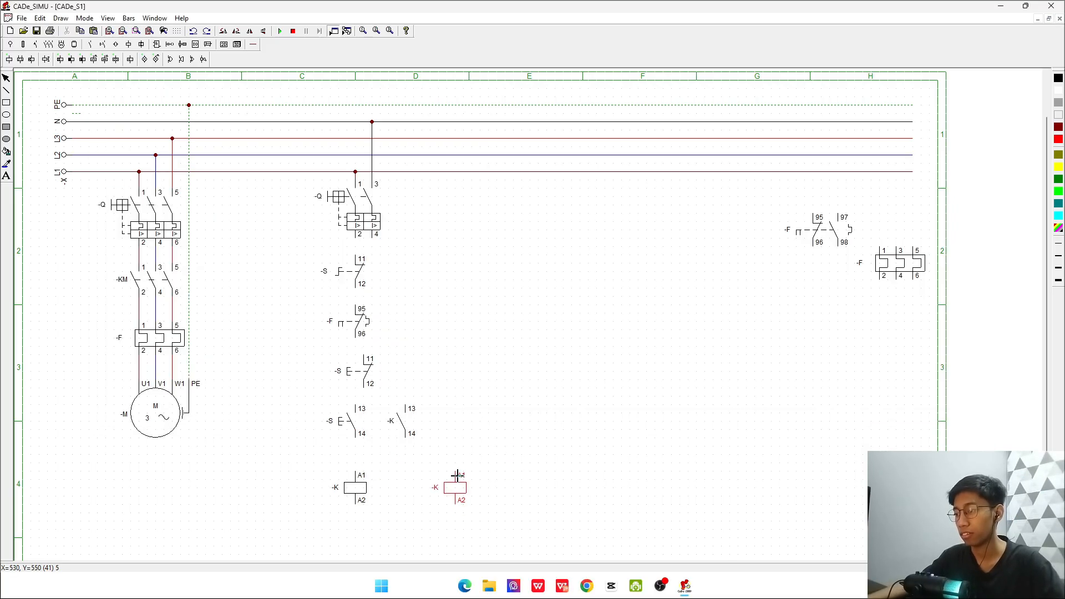
click(456, 475)
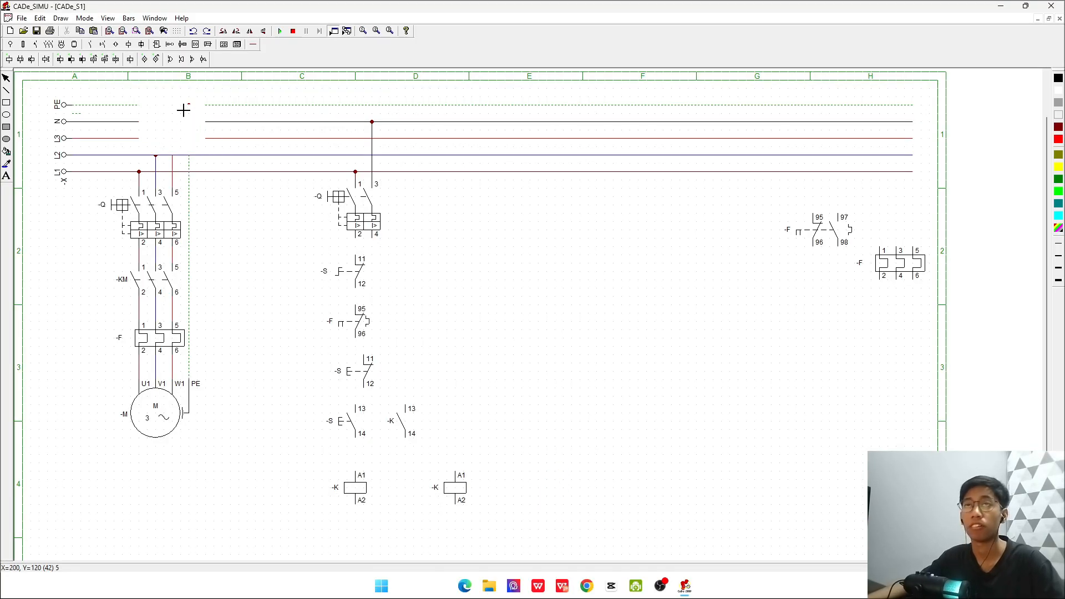
click(103, 46)
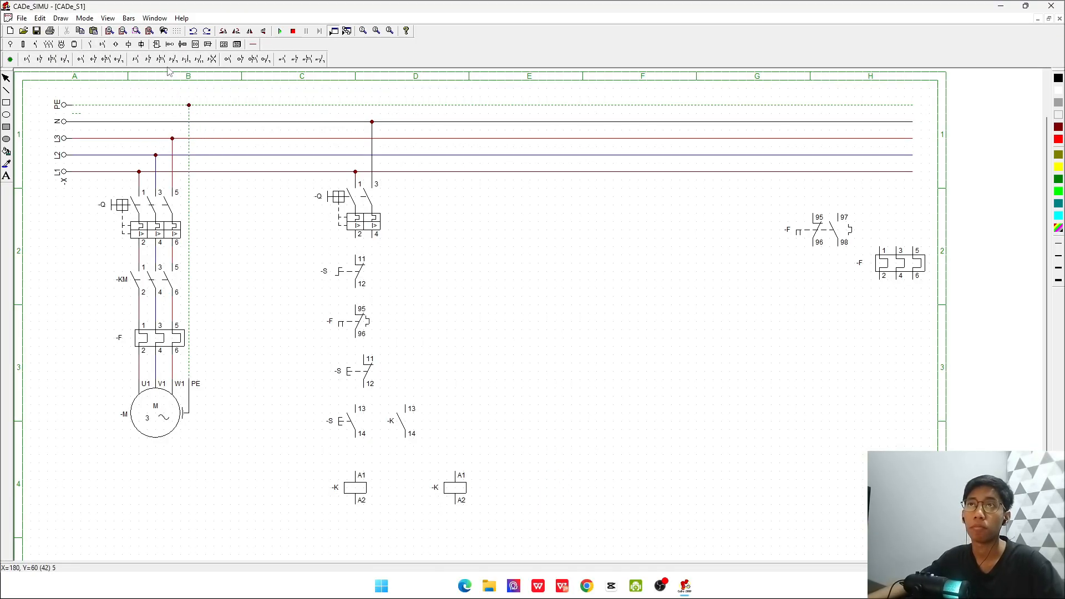
click(160, 59)
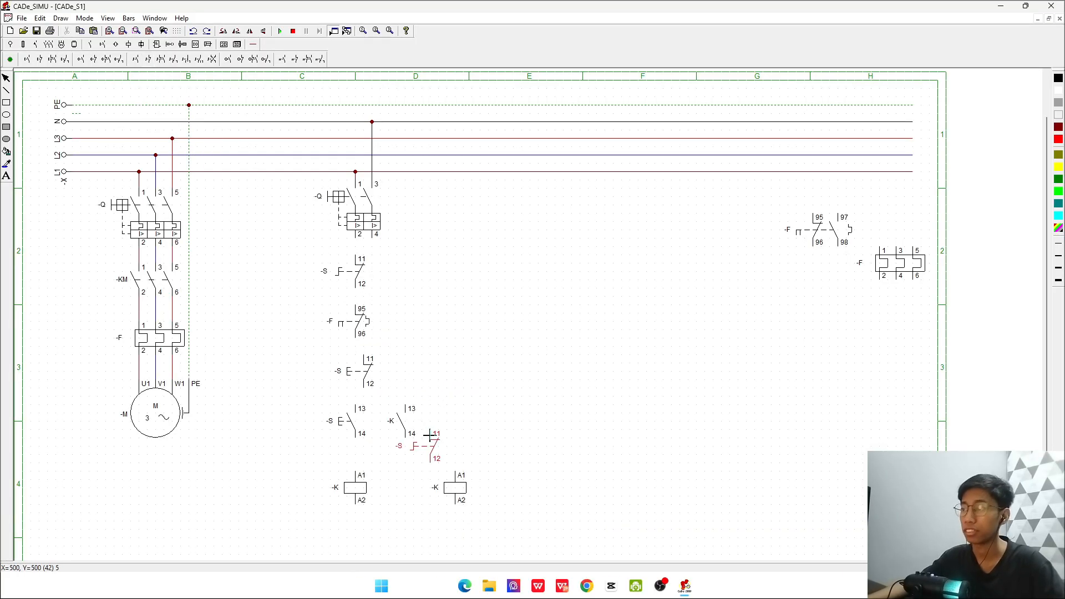
click(475, 409)
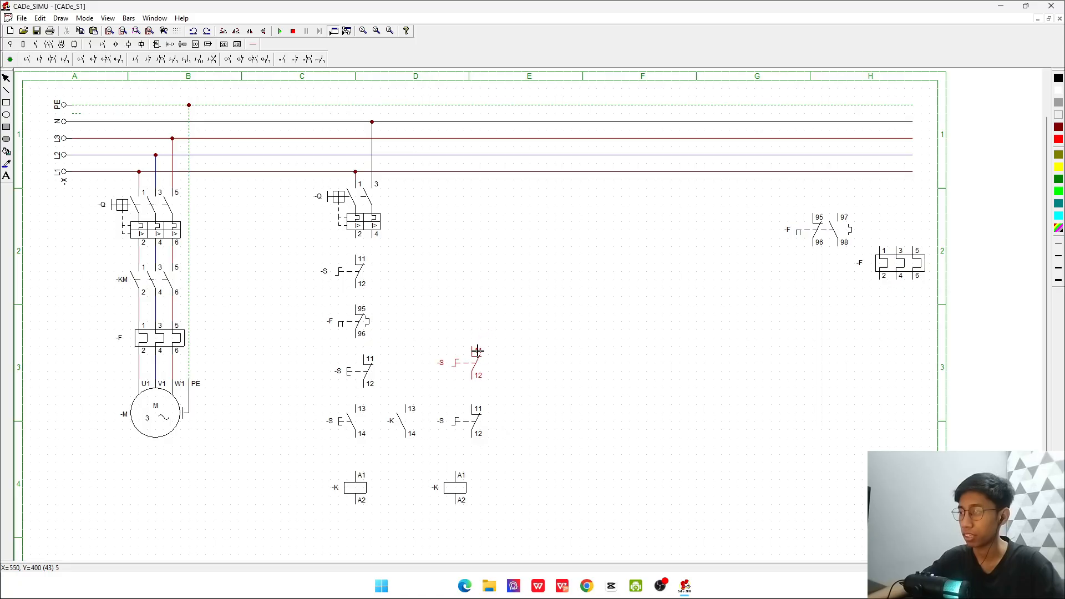
click(477, 351)
click(6, 78)
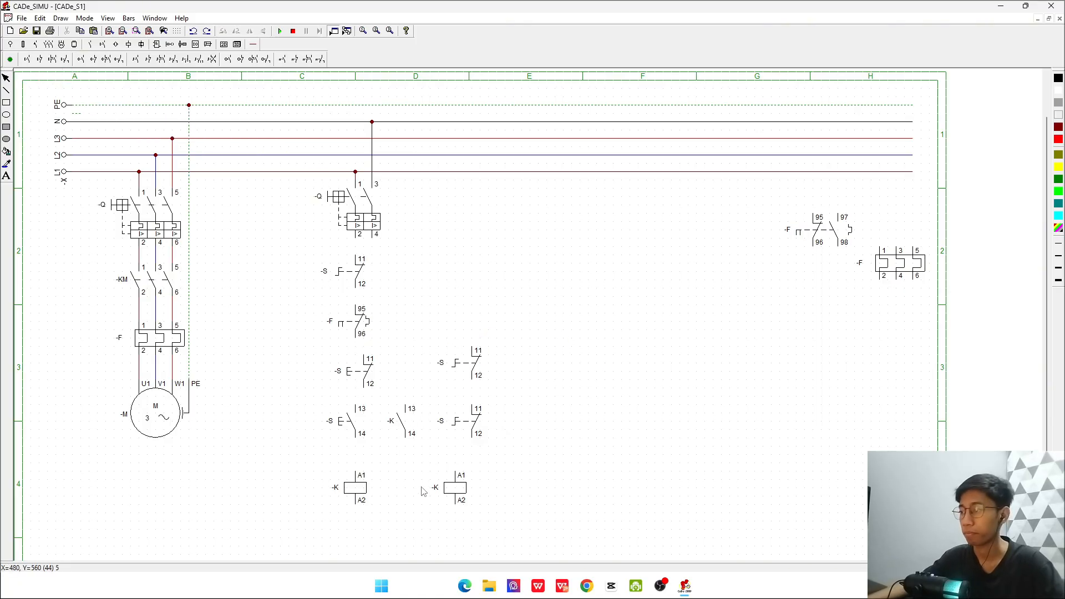
- Lower both coils and both stacked selector switches, lining up the second coil beneath the switches with the upper switch level with contact K
drag(453, 492, 468, 528)
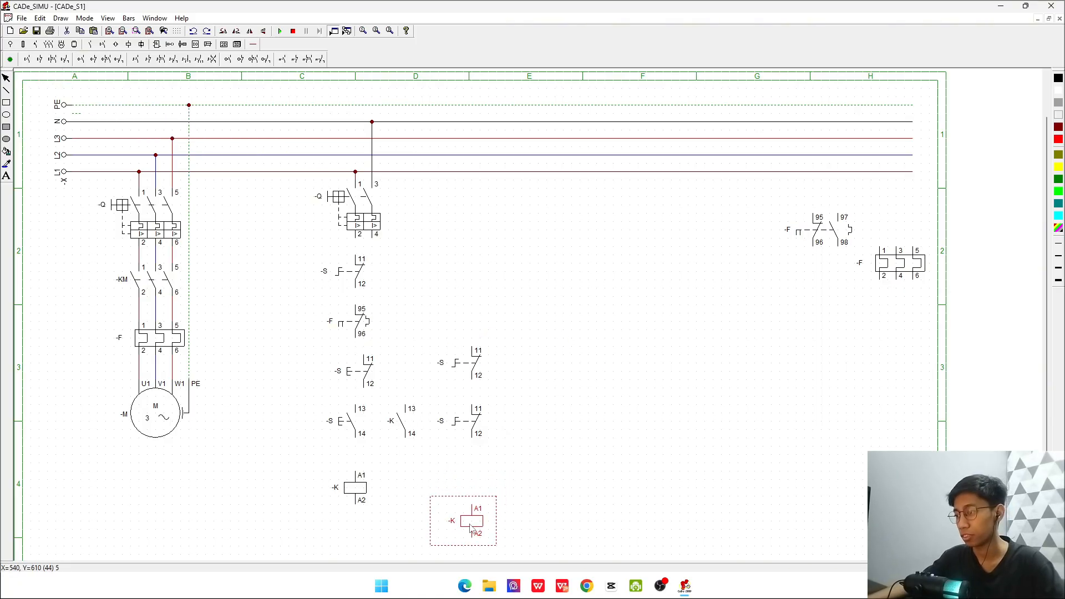
click(516, 498)
drag(358, 495, 357, 523)
click(576, 496)
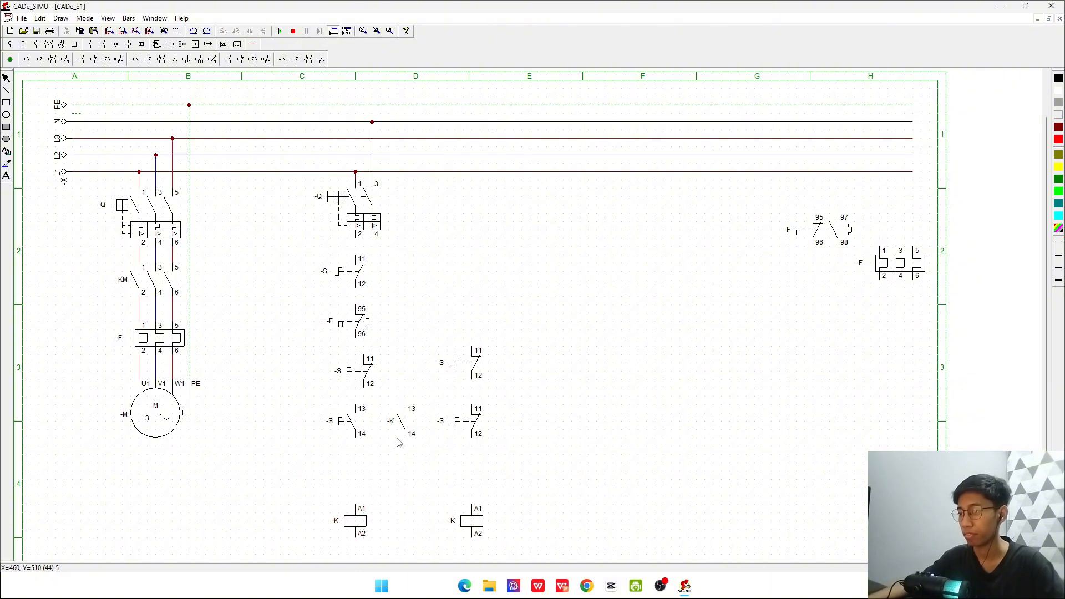
click(474, 436)
click(528, 480)
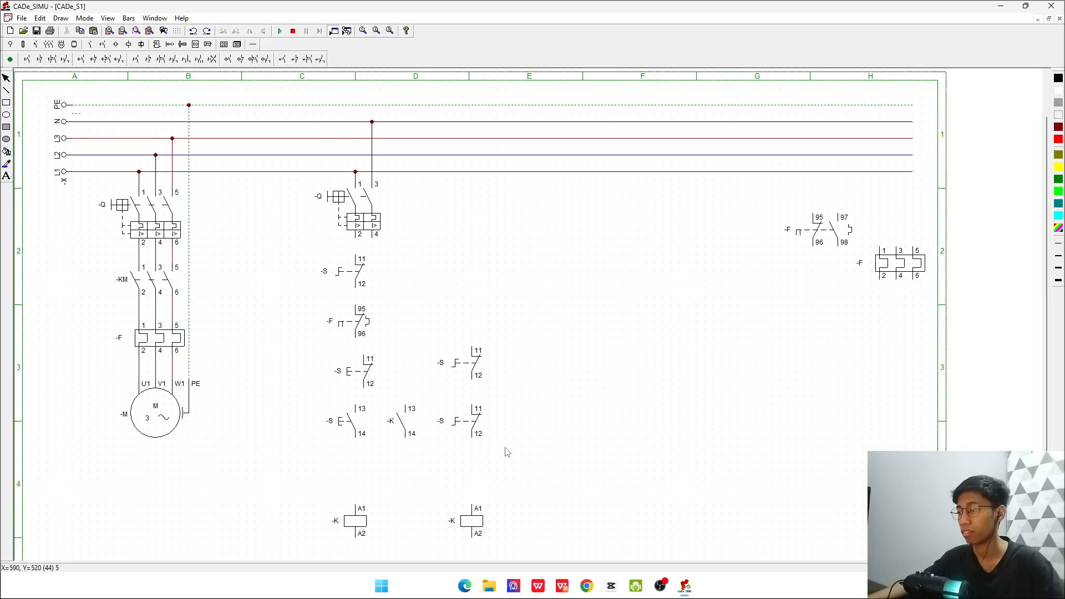
drag(482, 423, 478, 470)
click(506, 398)
drag(478, 363, 476, 427)
click(539, 429)
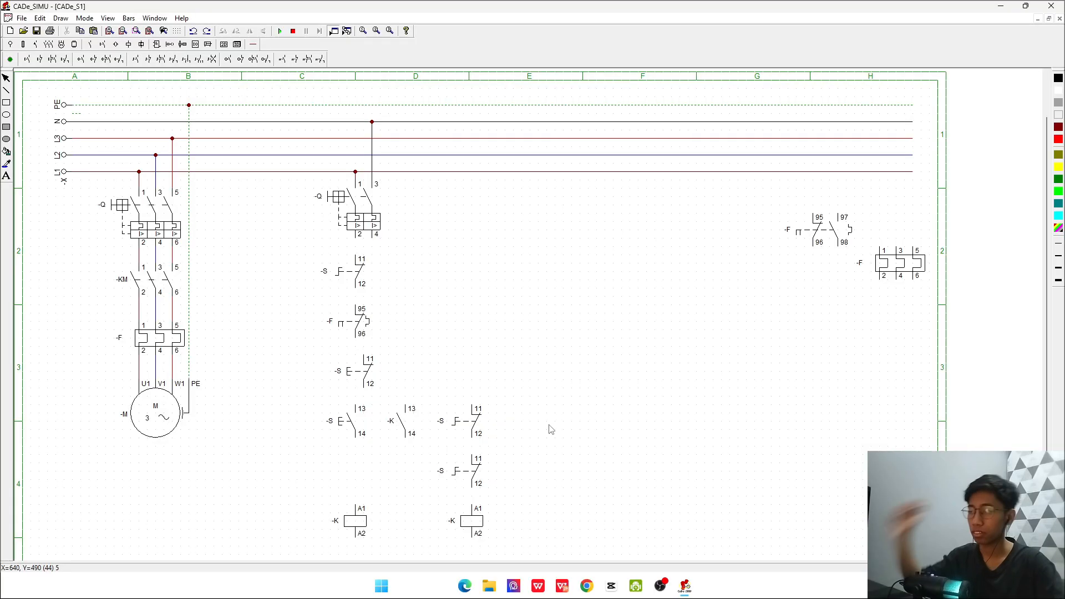
- Move the normally closed pushbutton into line with the overload contact and the normally open pushbutton
click(388, 390)
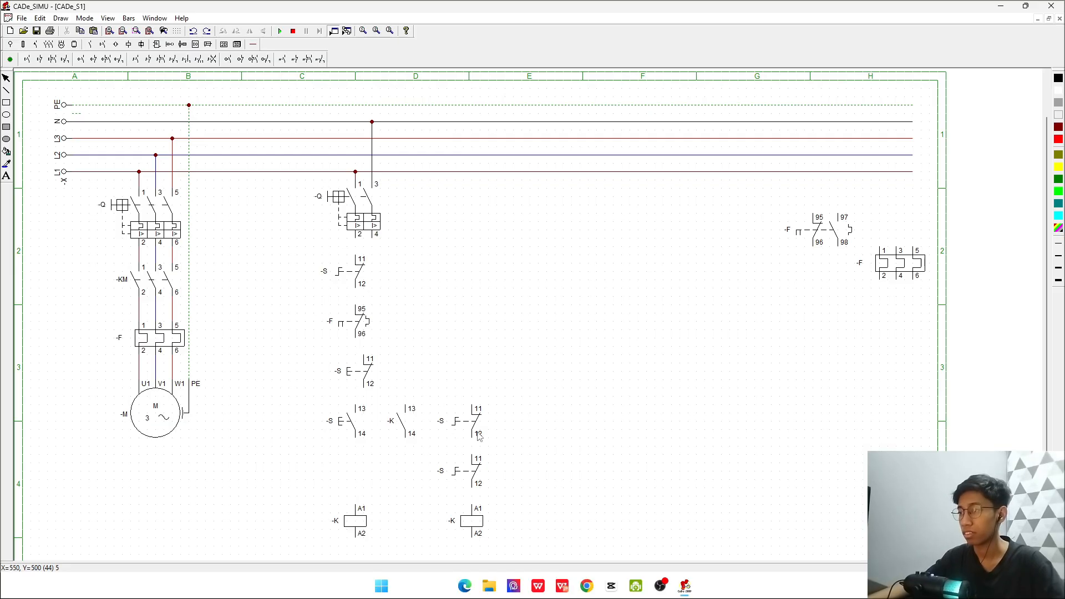
click(391, 386)
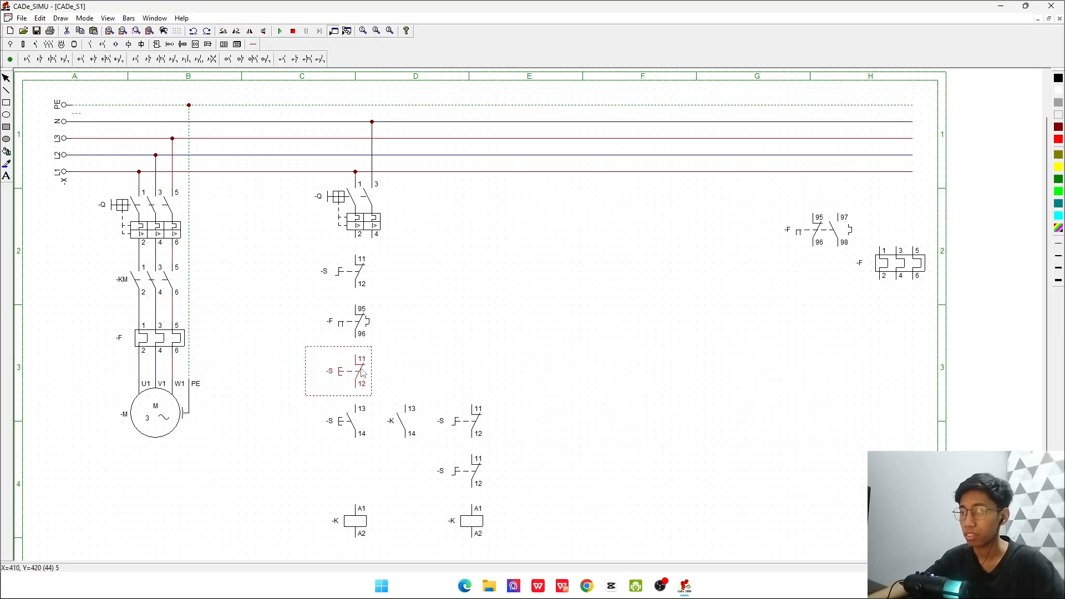
click(304, 349)
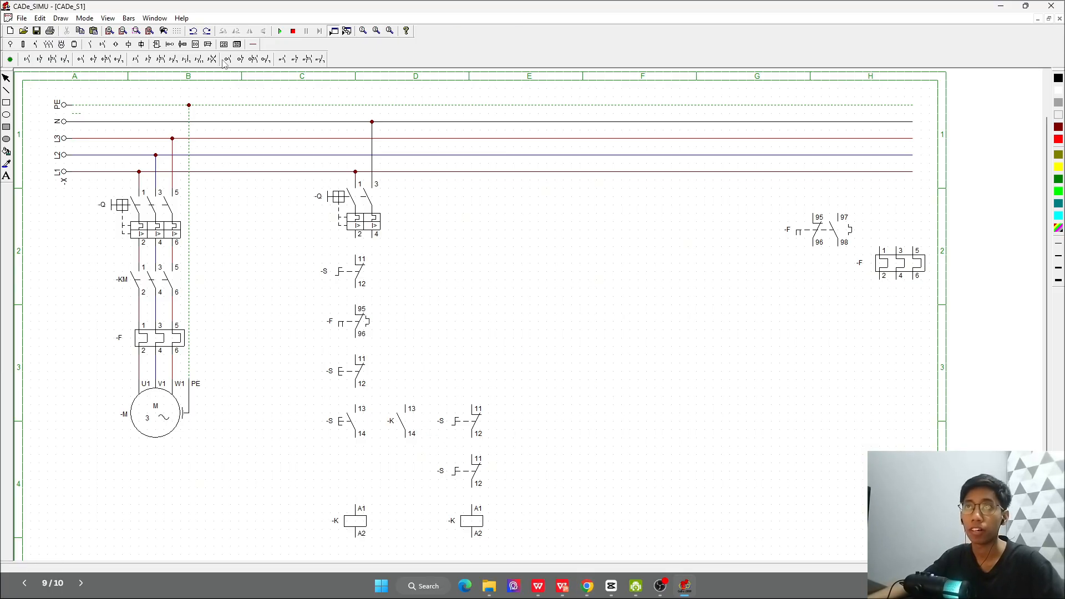
- Wire breaker terminal 2 through the series contacts and pushbuttons to the first coil's A1, and connect contact K in parallel with the normally open pushbutton
click(253, 45)
click(82, 59)
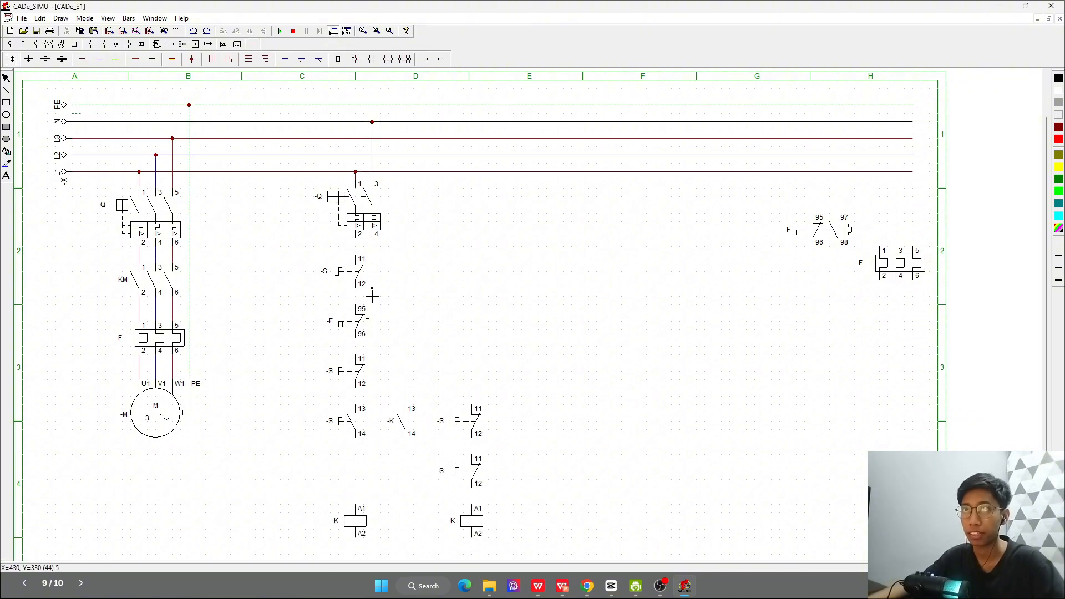
drag(356, 239, 362, 355)
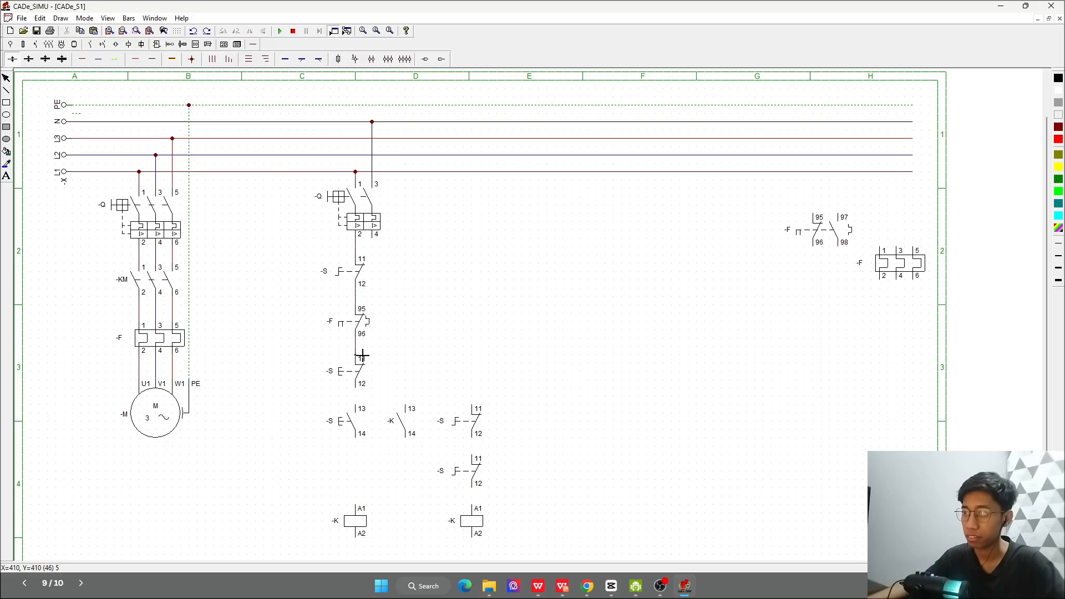
drag(359, 396, 361, 407)
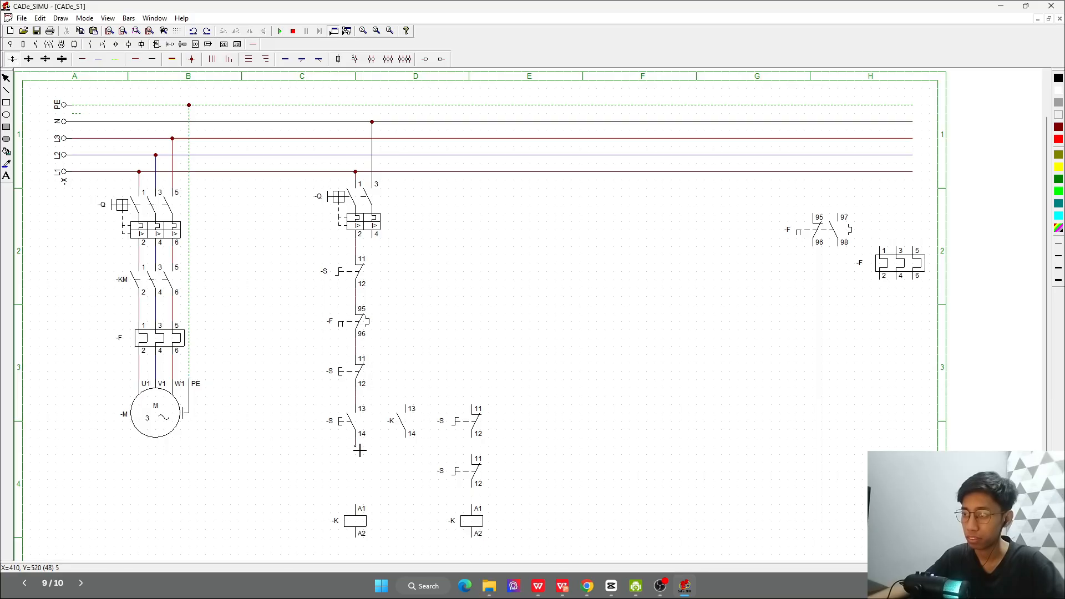
drag(360, 451, 359, 506)
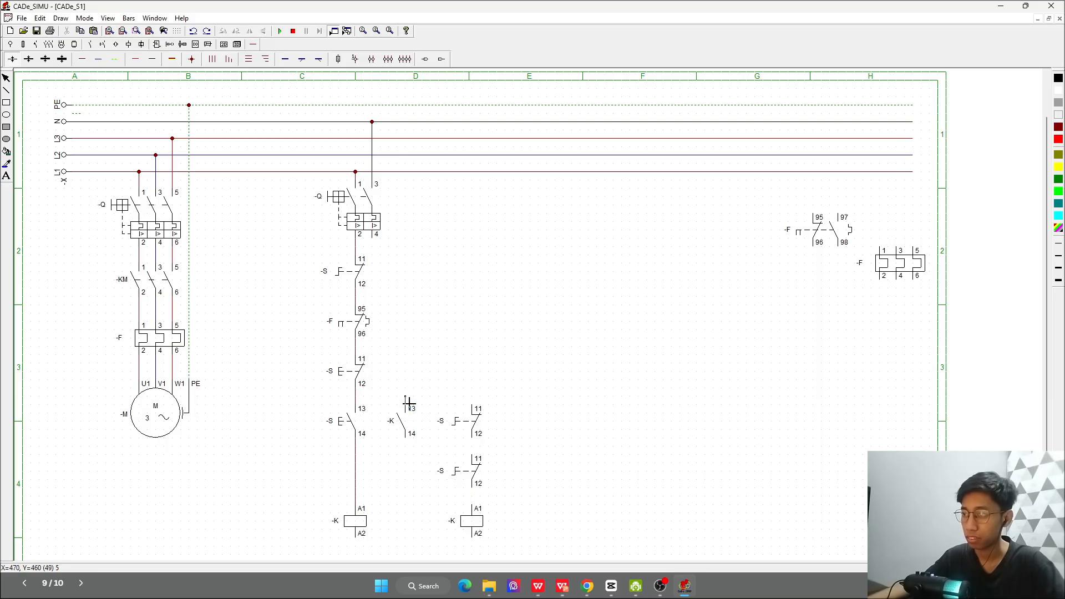
drag(411, 402, 355, 397)
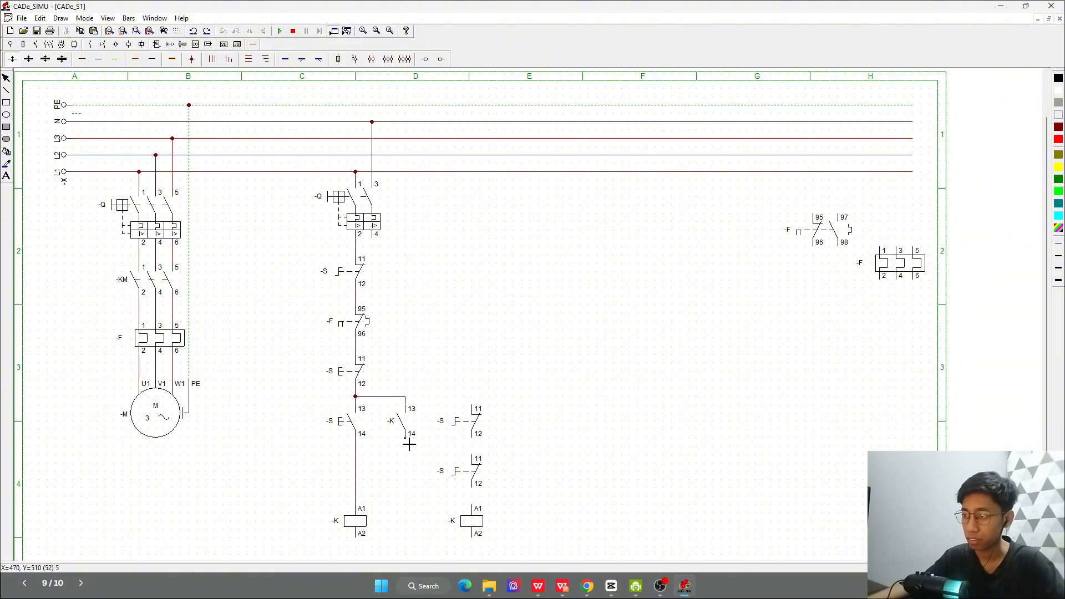
drag(411, 453, 355, 454)
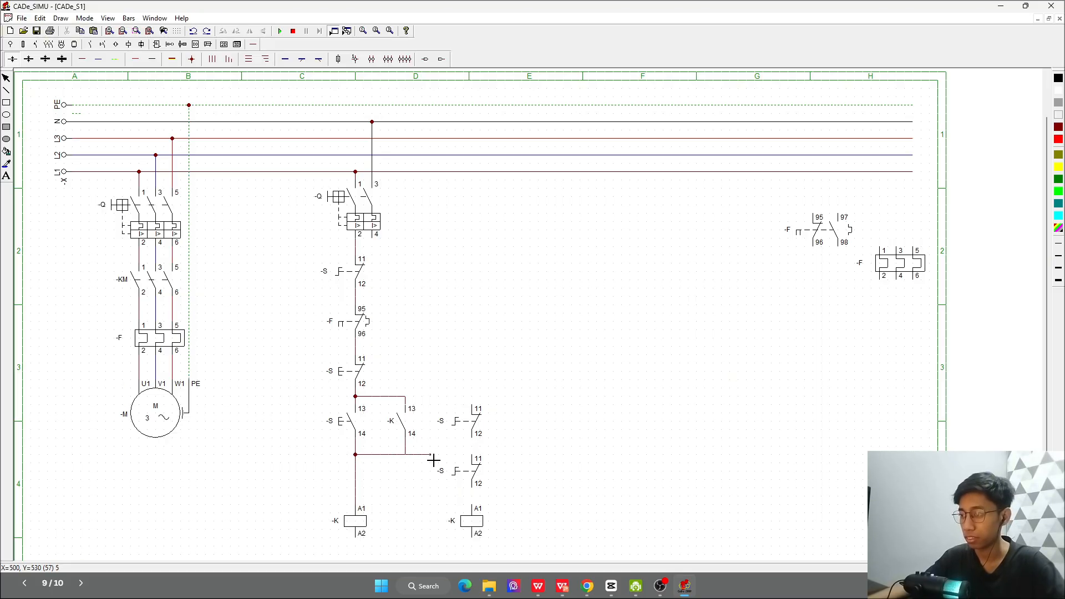
- Wire the first coil's branch node to the upper selector switch's terminal 11, and run a neutral wire between that coil's A2 and breaker terminal 4
mouse_move(433, 453)
mouse_down()
mouse_move(431, 396)
mouse_move(475, 408)
mouse_up()
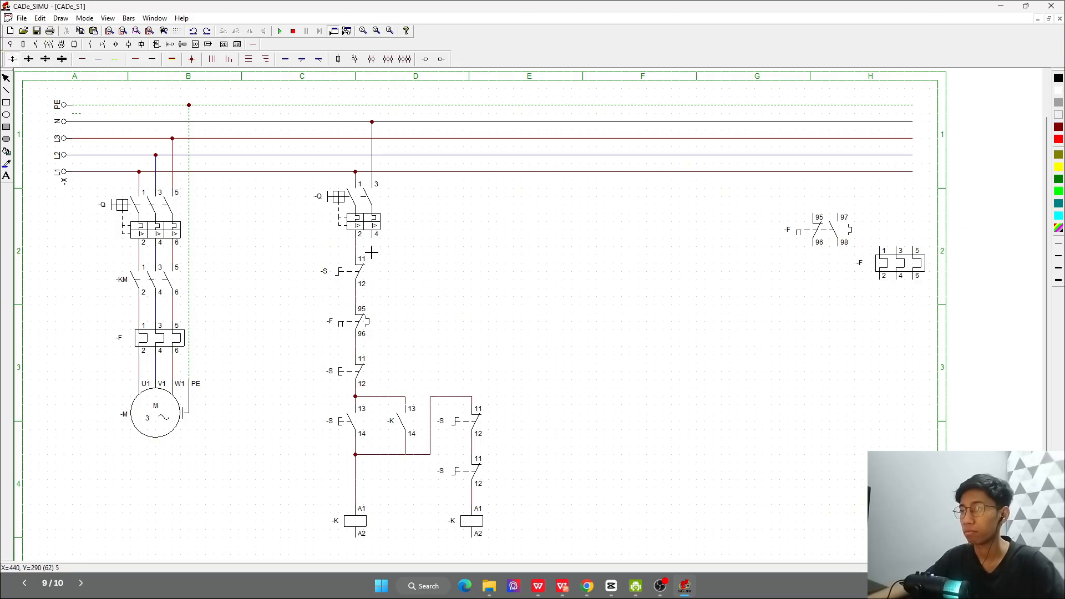
click(97, 60)
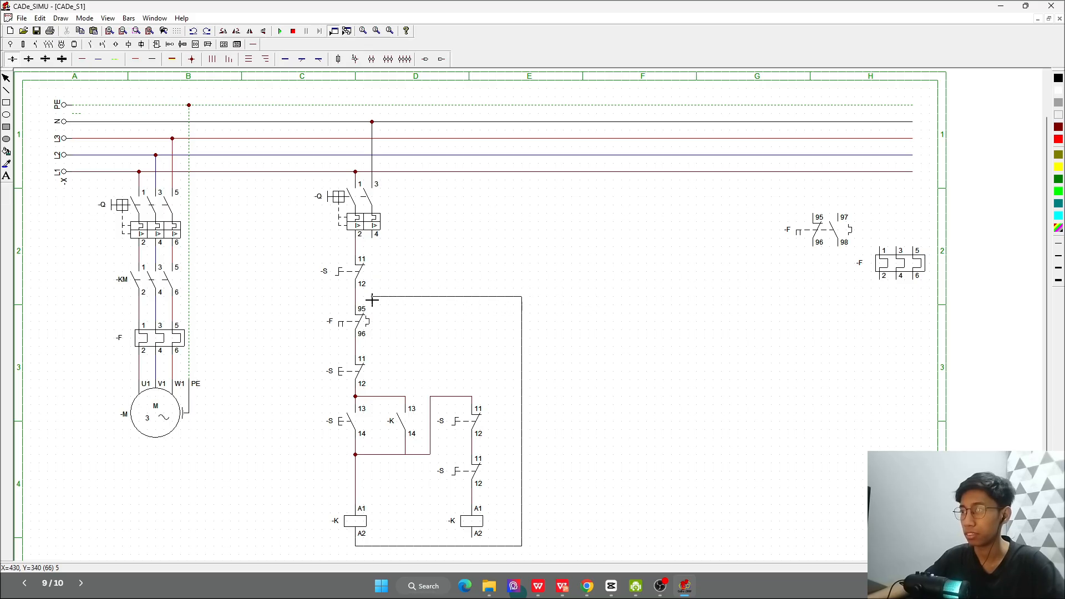
click(377, 243)
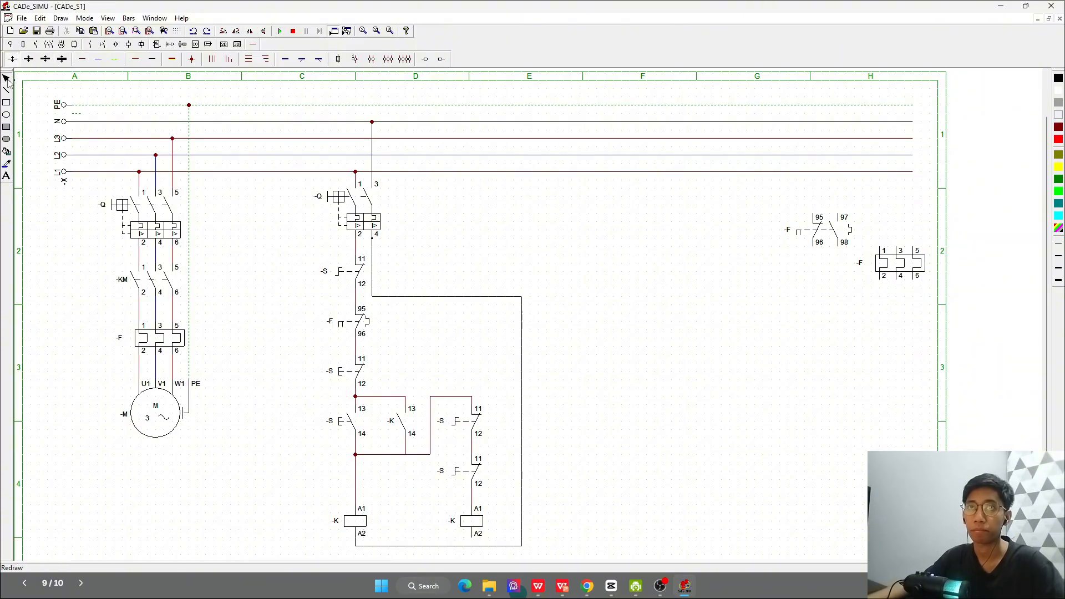
- Check the component names in the reference diagram and name the power circuit's three-pole breaker MCB
key(alt+Tab)
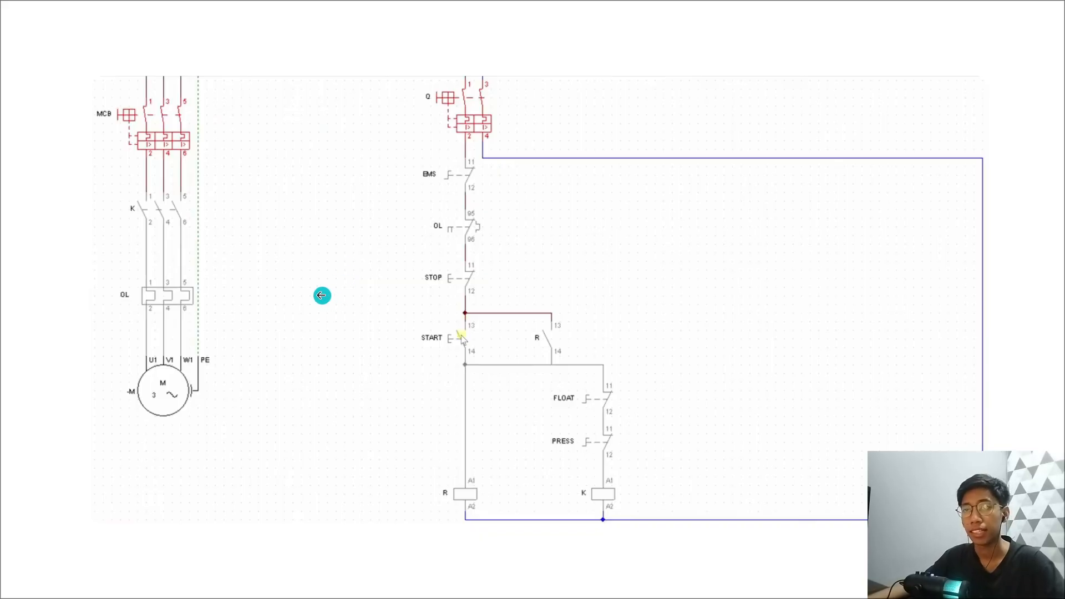
key(alt+Tab)
double_click(160, 219)
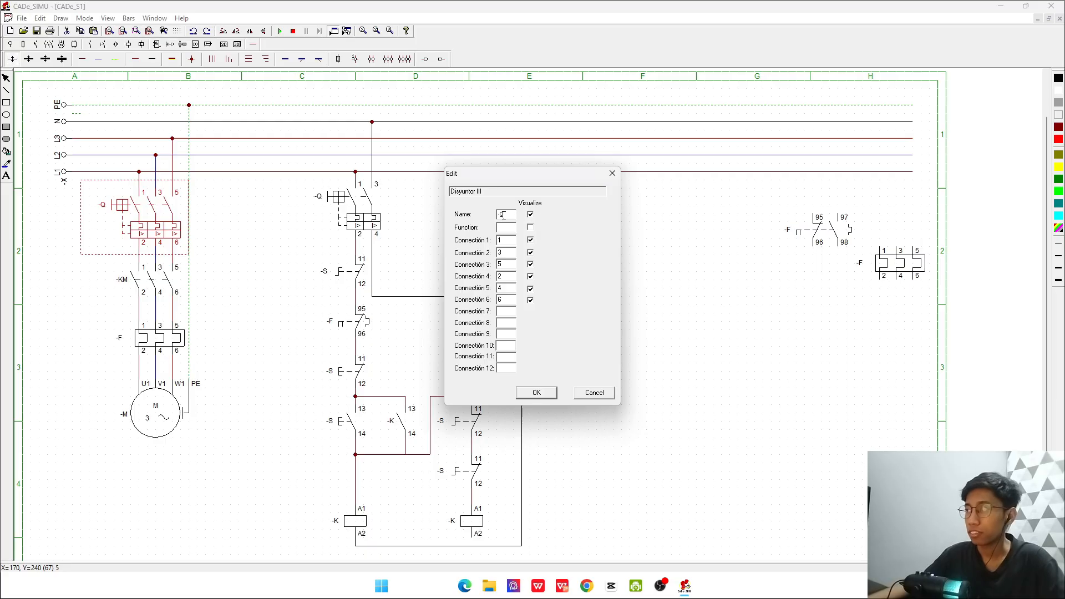
drag(503, 215, 457, 220)
key(Return)
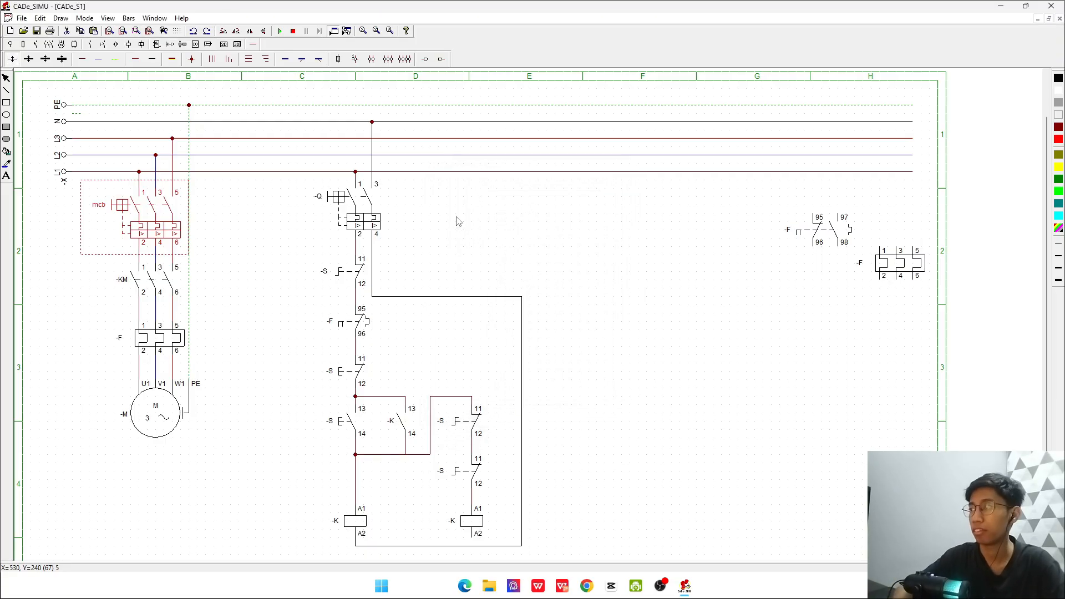
double_click(120, 201)
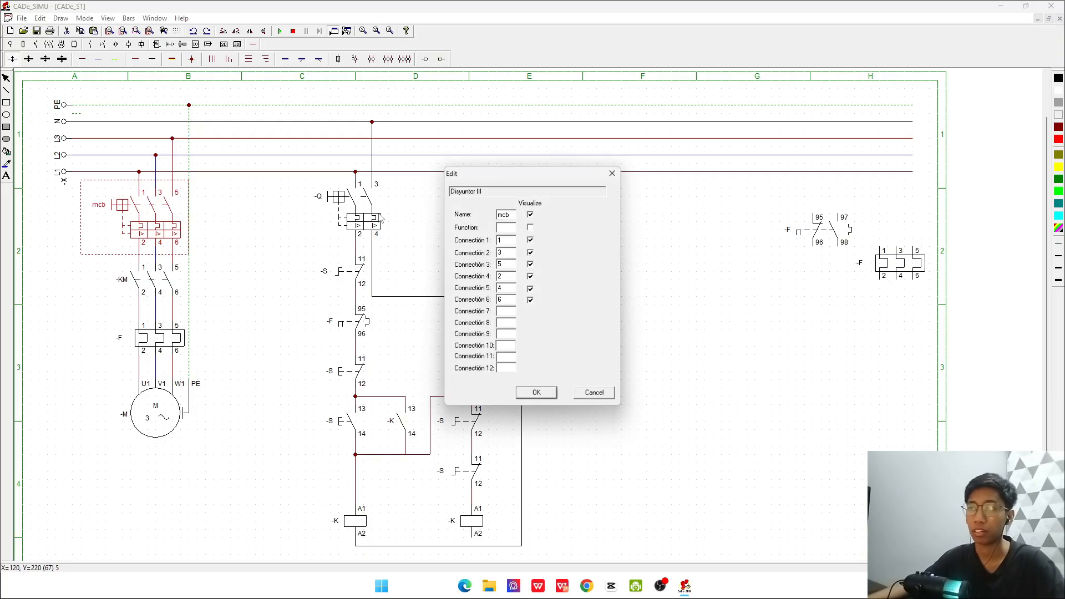
drag(509, 212, 485, 216)
text(MCB)
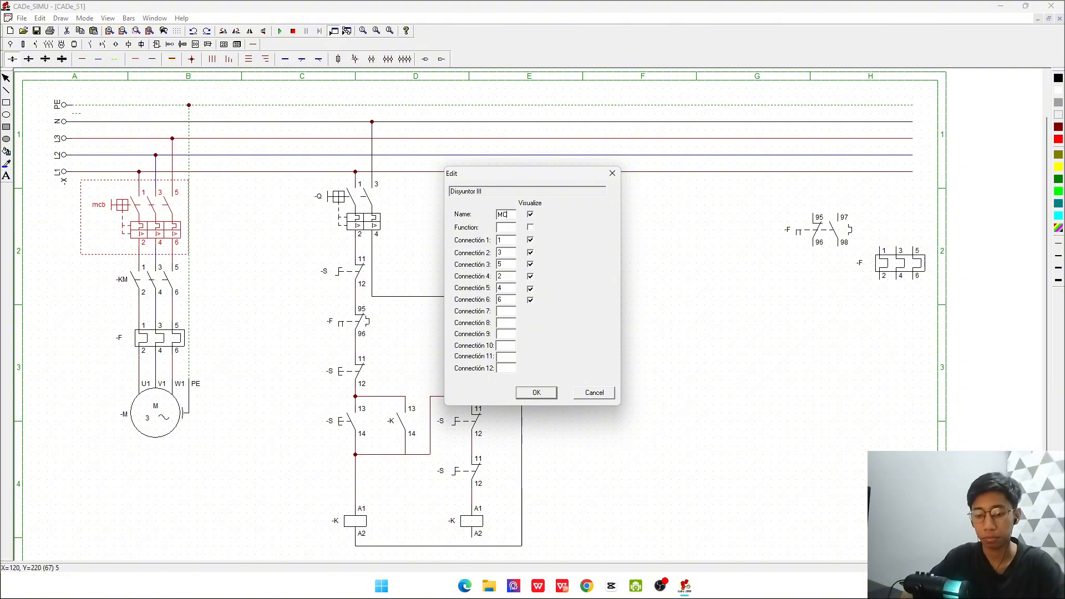
key(Return)
- Name the power circuit's three-pole contactor K and the thermal relay above the motor OL
double_click(144, 292)
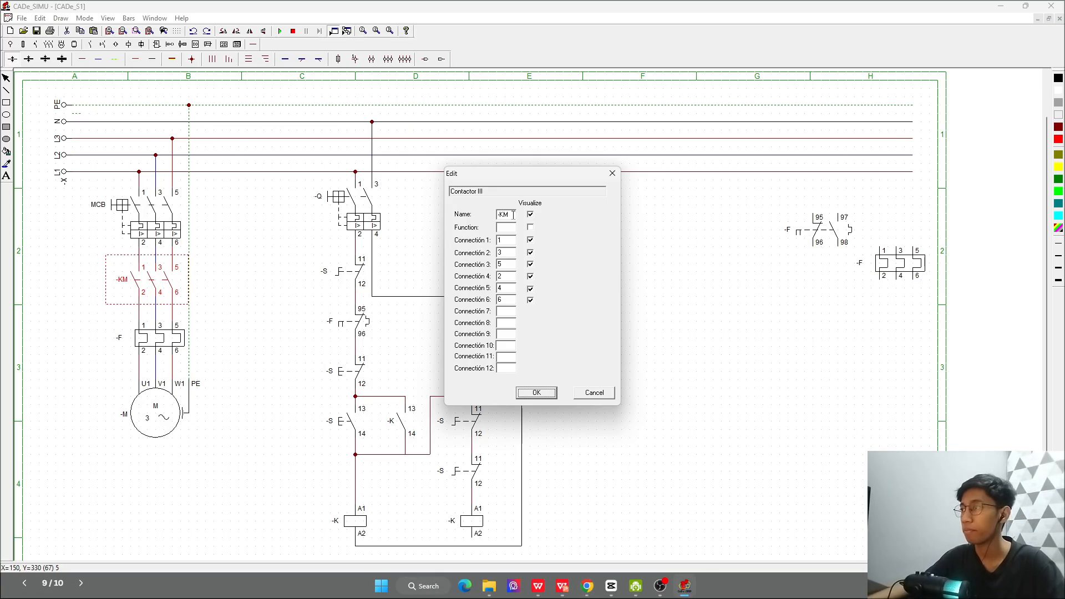
double_click(513, 214)
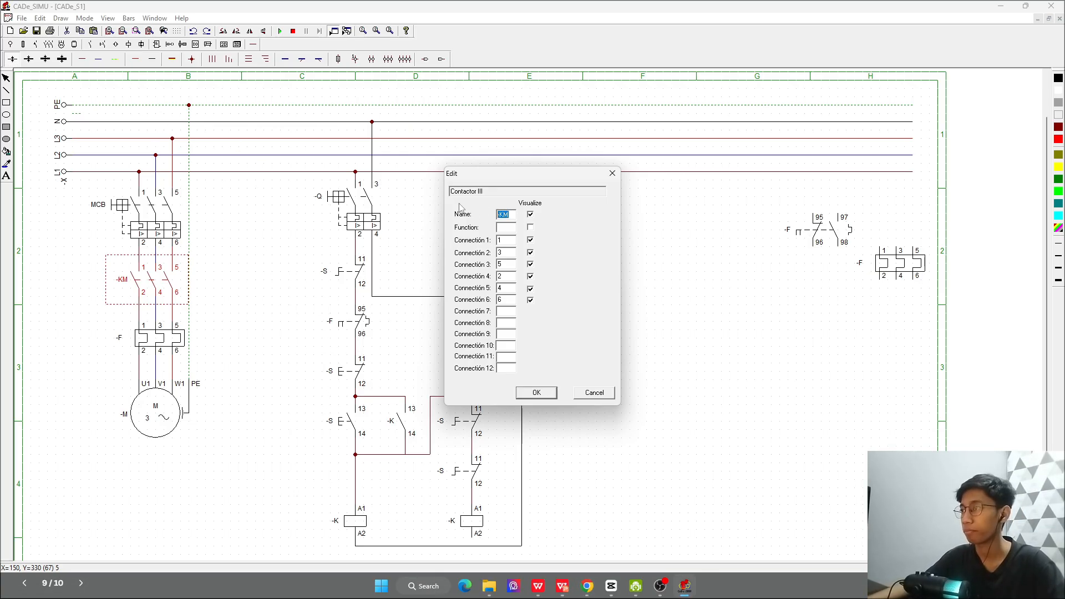
text(-K)
key(Return)
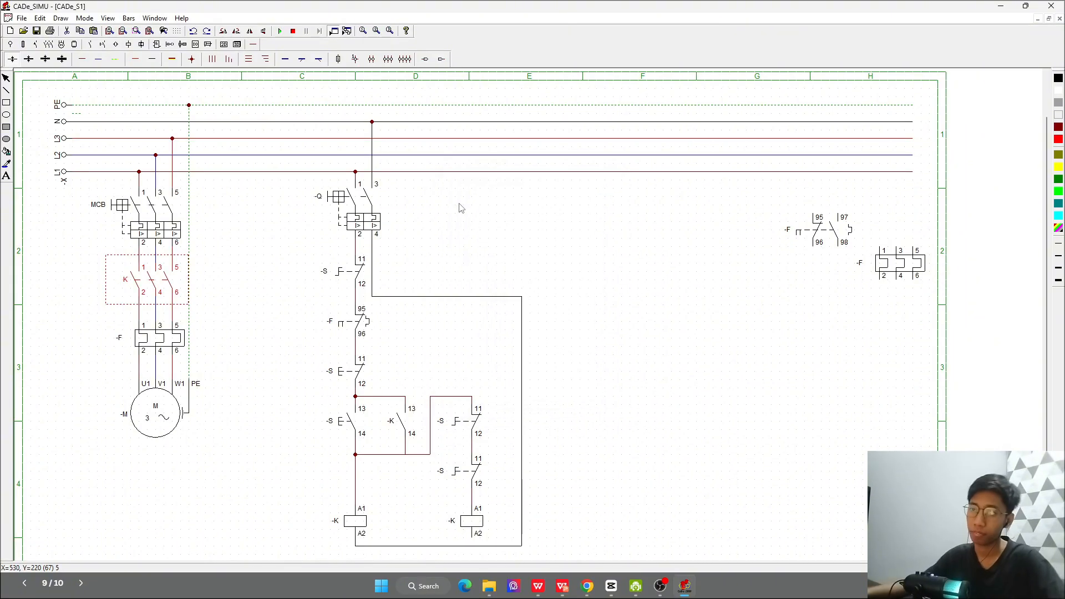
double_click(191, 339)
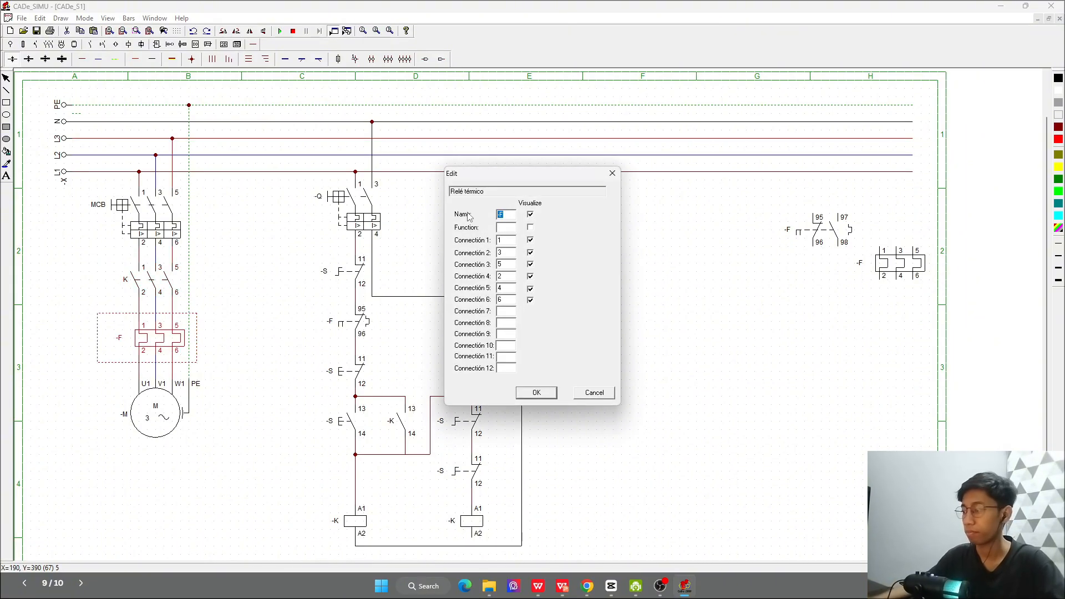
text(OL)
key(Return)
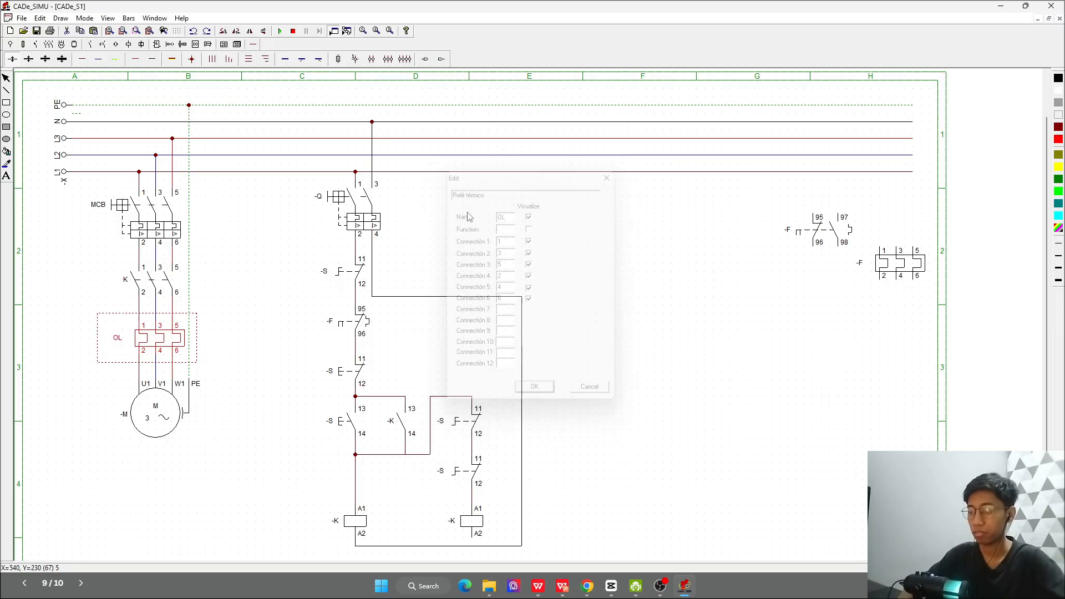
- Name the control circuit's two-pole breaker MCB and the normally closed selector switch below it EMS
click(355, 211)
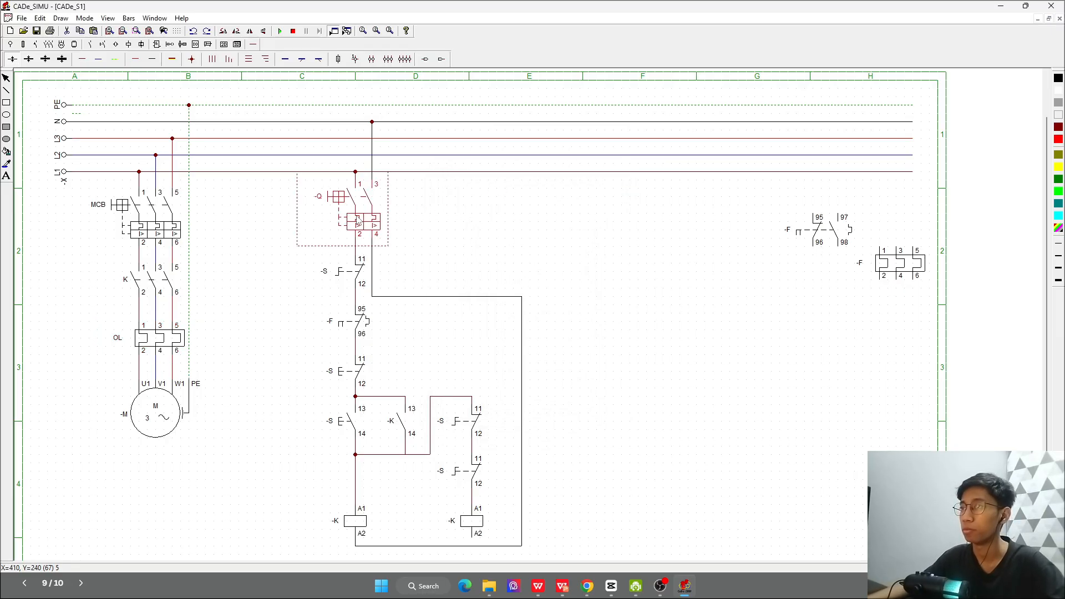
double_click(358, 222)
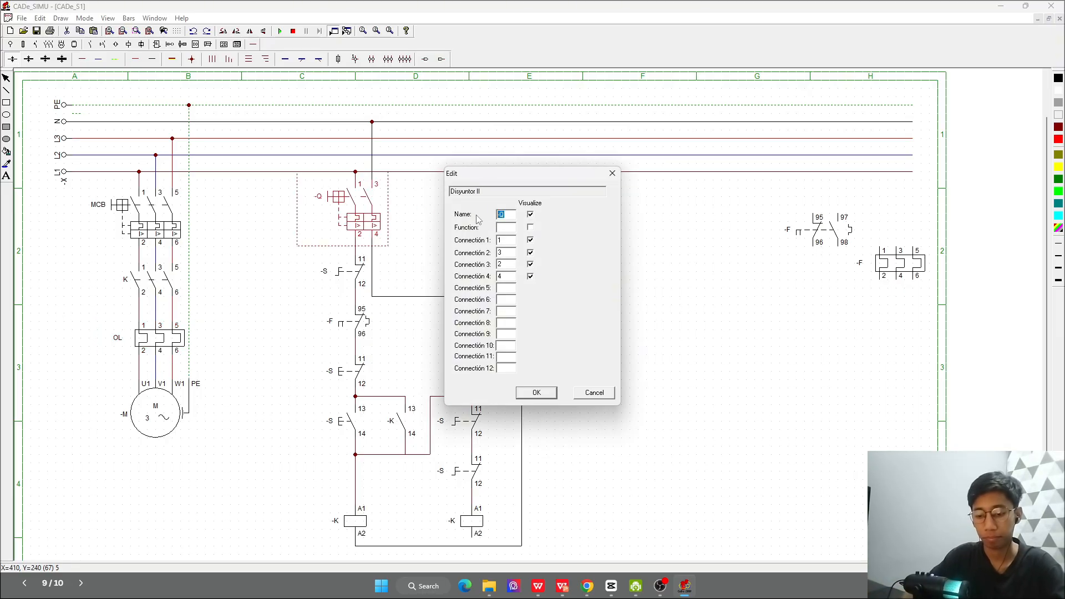
key(Return)
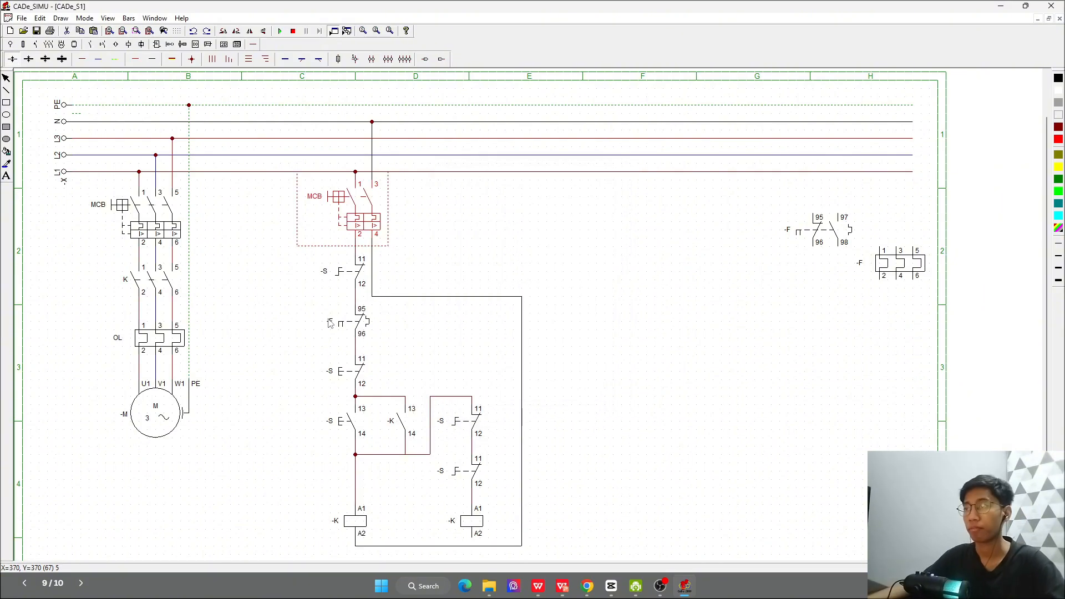
double_click(358, 280)
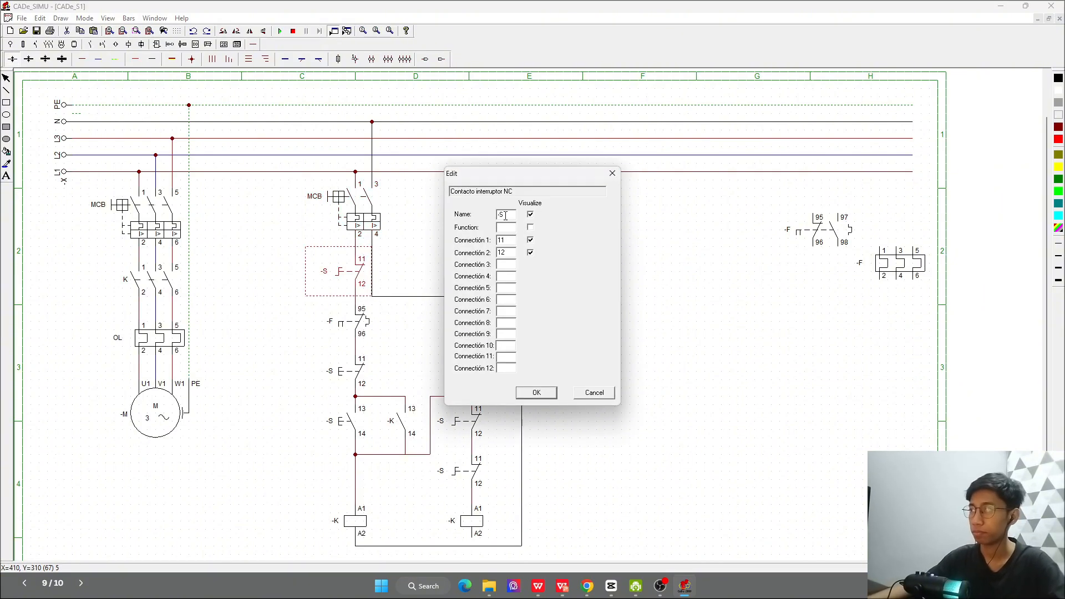
drag(506, 216, 482, 218)
text(EMS)
key(Return)
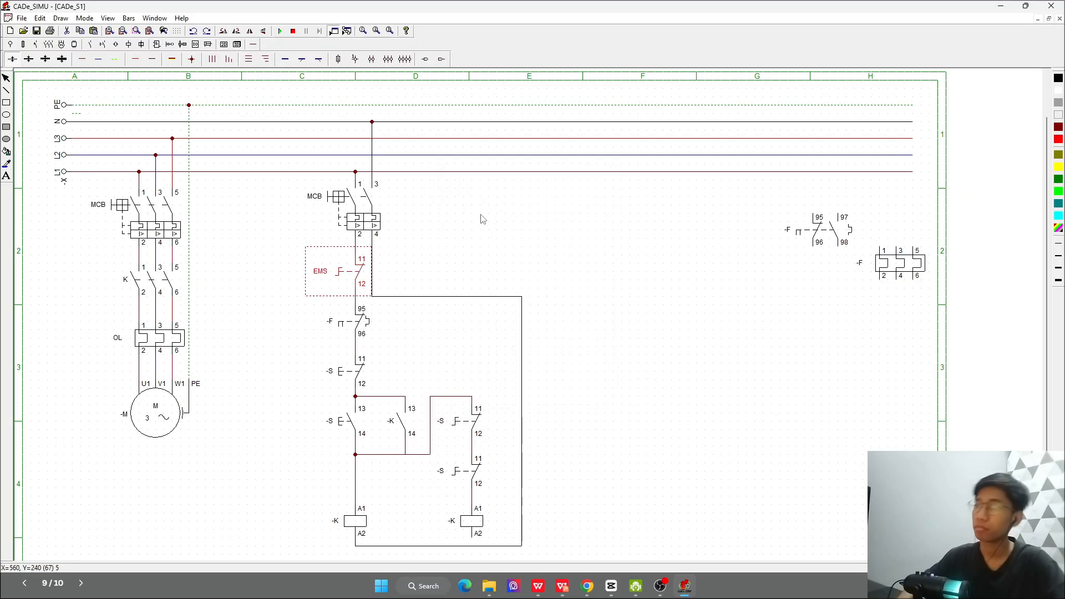
- Name the control circuit's 95-96 overload contact OL and the normally closed pushbutton below it STOP
double_click(352, 321)
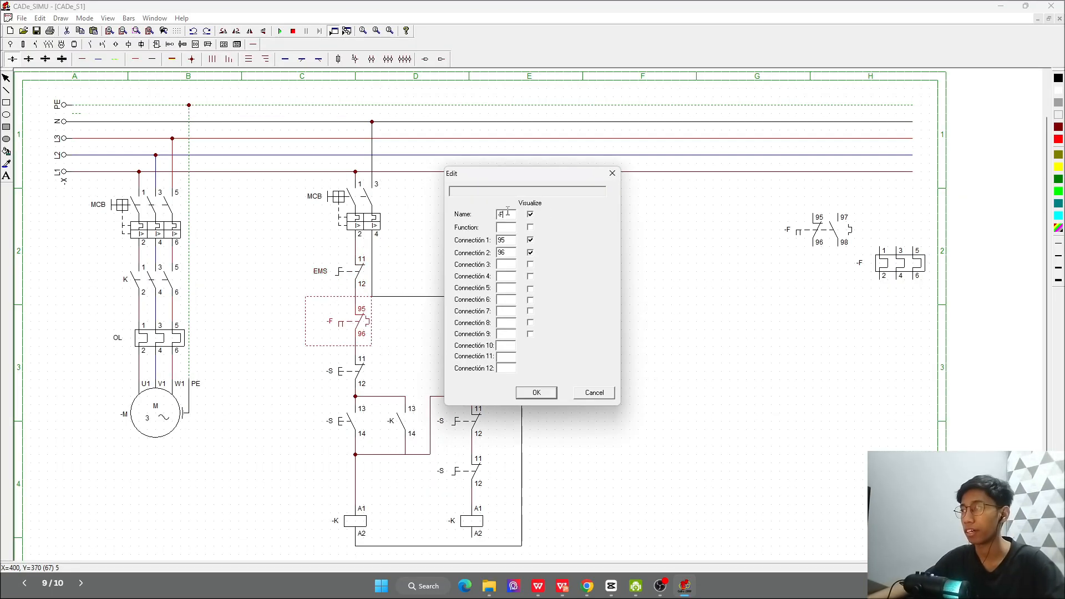
text(OL)
key(Return)
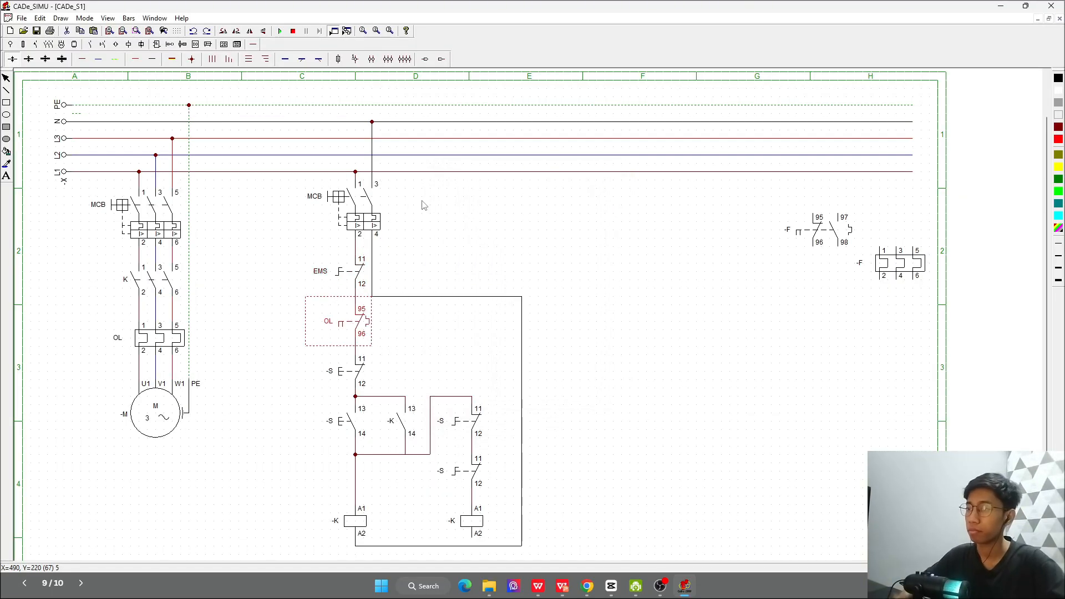
double_click(360, 373)
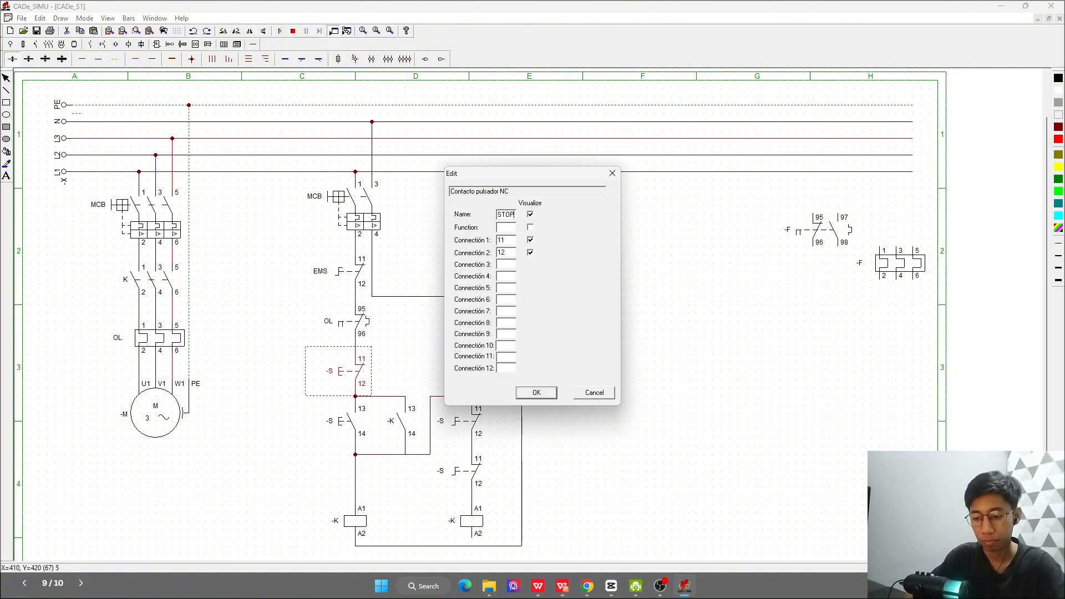
key(Return)
- Name the normally open pushbutton START and the auxiliary 13-14 contact in parallel with it R
double_click(360, 425)
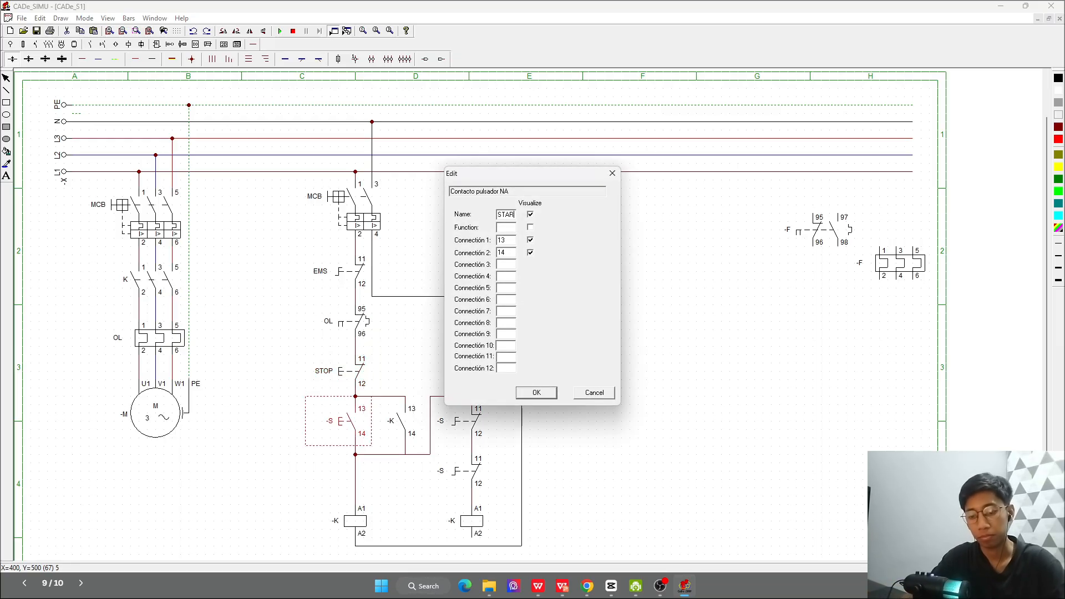
key(Return)
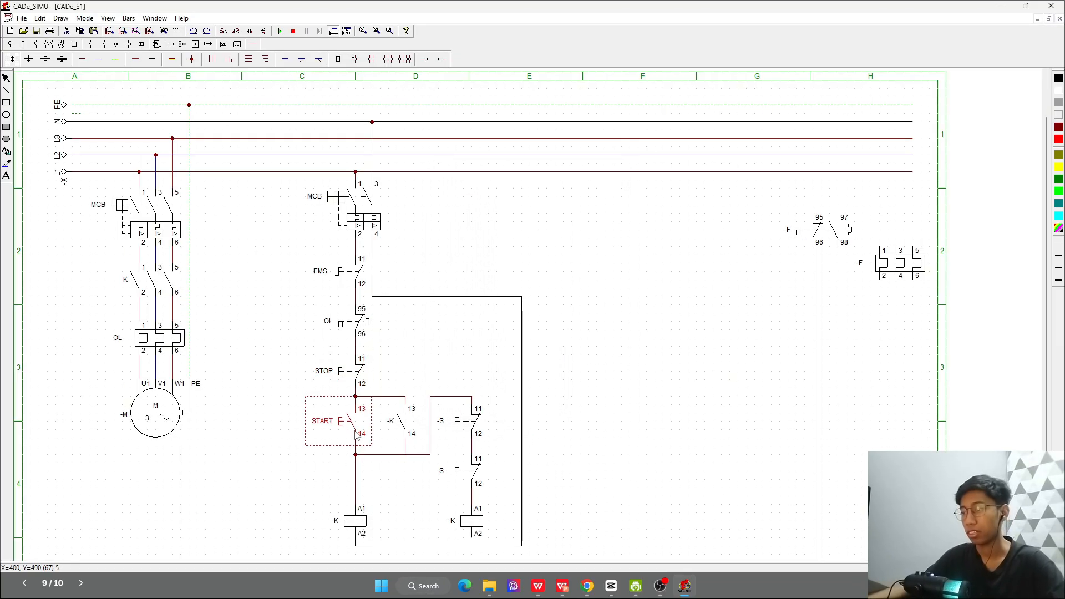
double_click(405, 433)
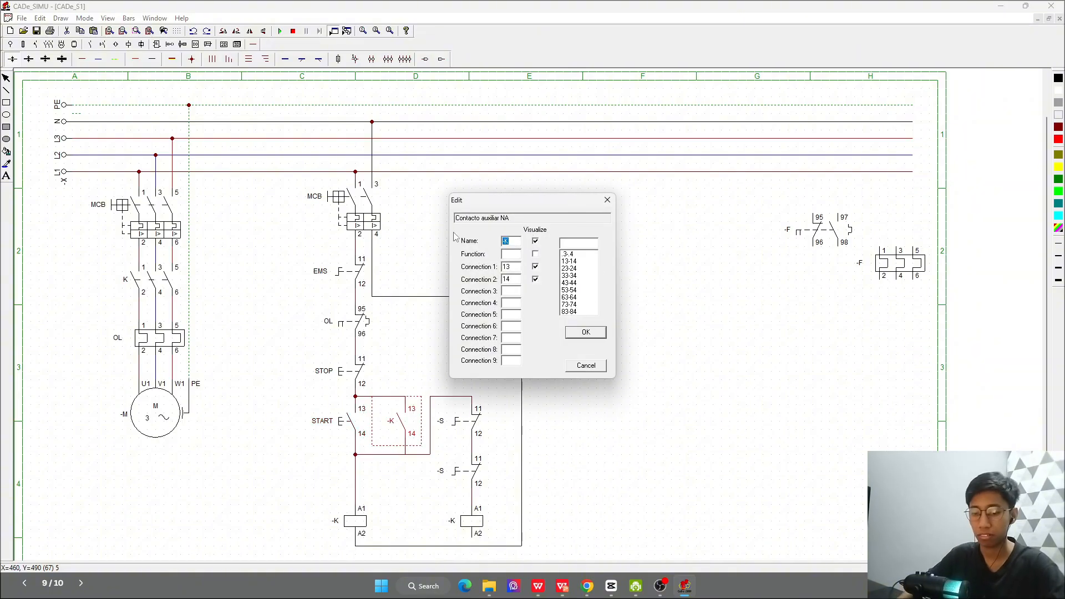
text(R)
key(Return)
- Name the first relay coil R and the second coil, beneath the two selector switches, K
double_click(355, 520)
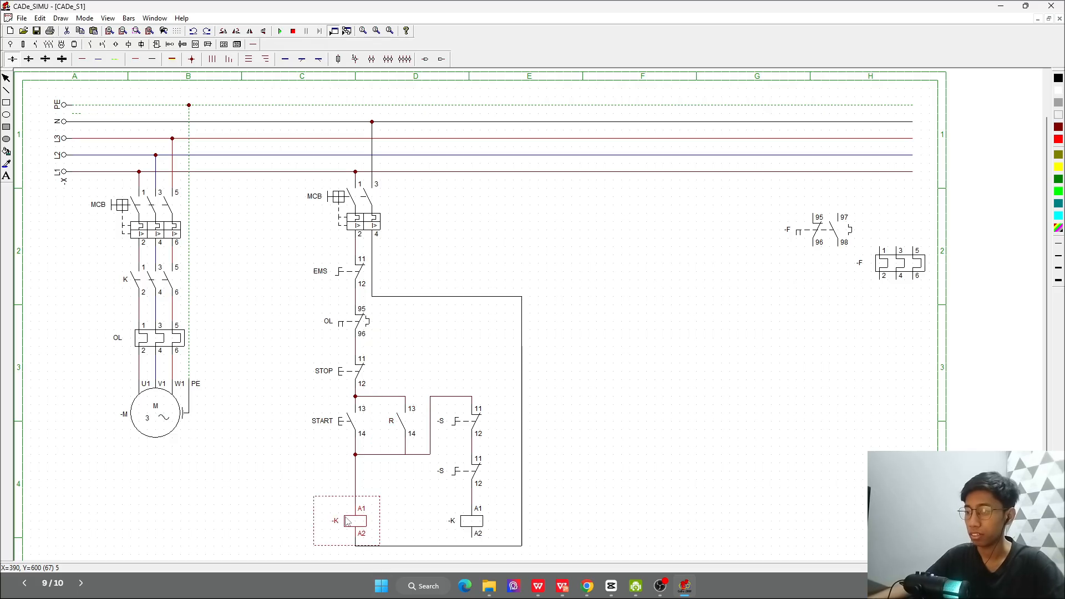
key(BackSpace)
key(BackSpace)
text(R)
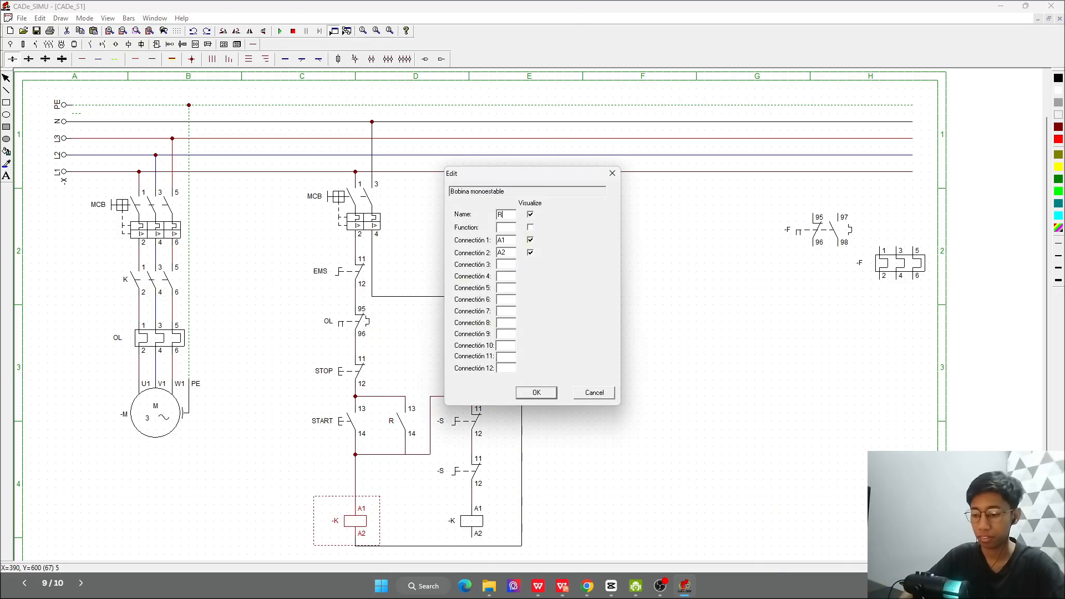
key(Return)
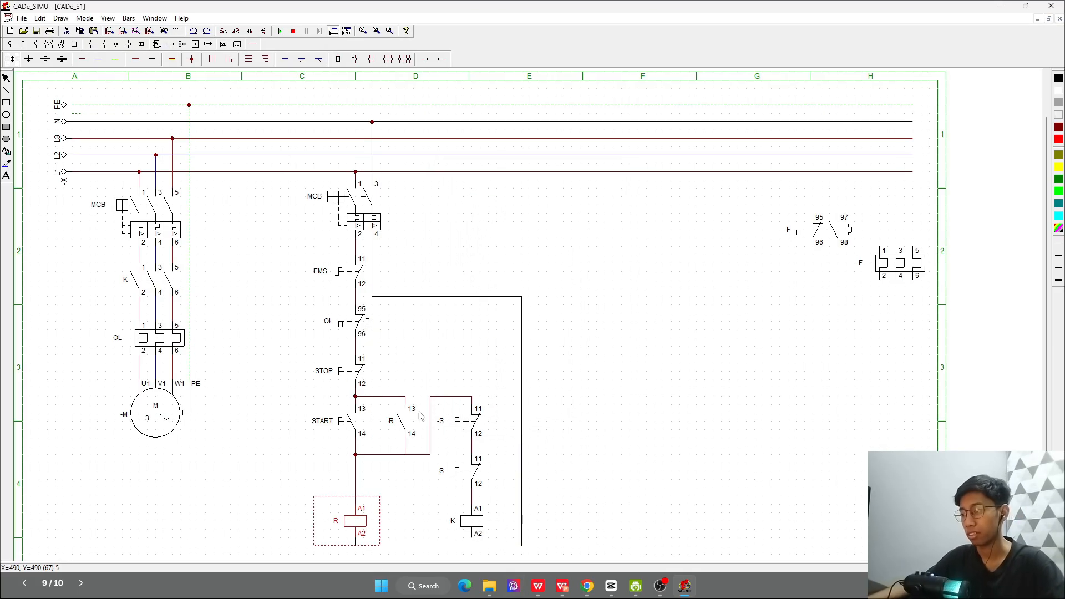
double_click(465, 524)
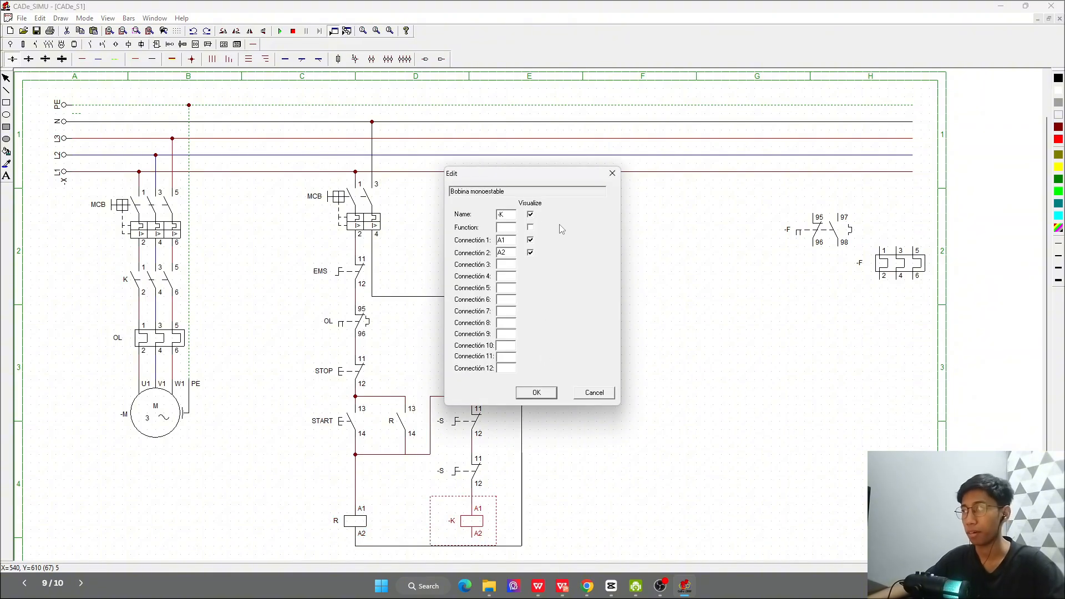
key(Return)
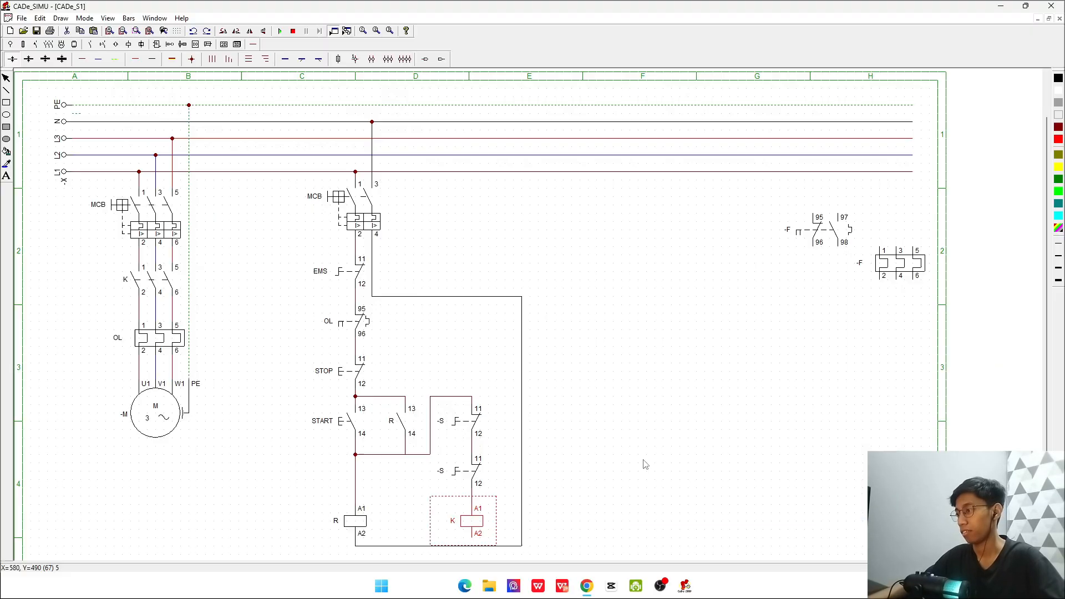
- Name the upper selector switch above coil K FLOAT and the lower one PRESS
double_click(476, 420)
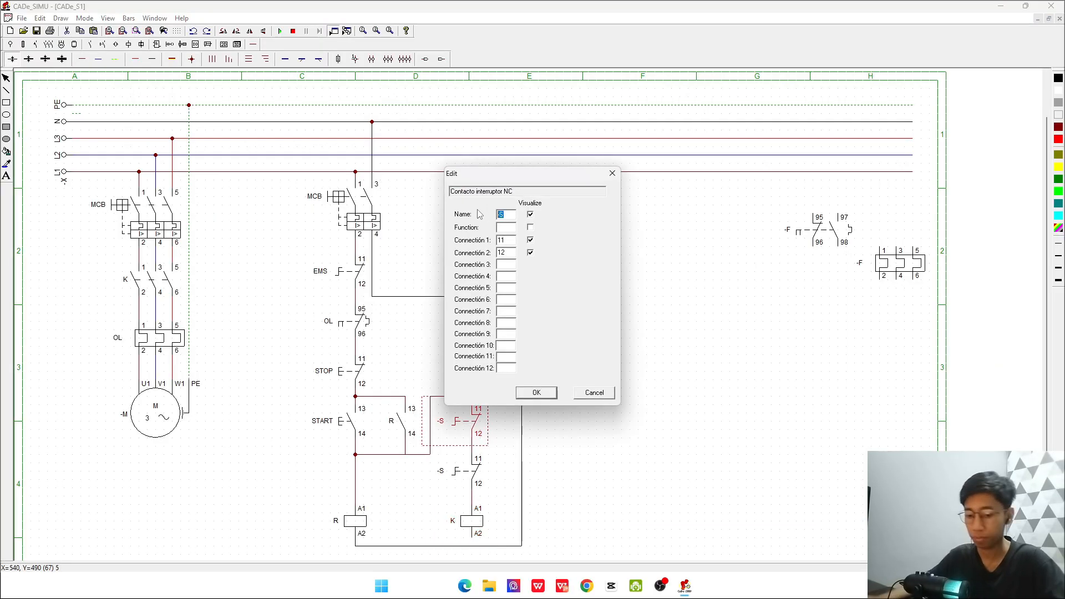
text(FLOAT)
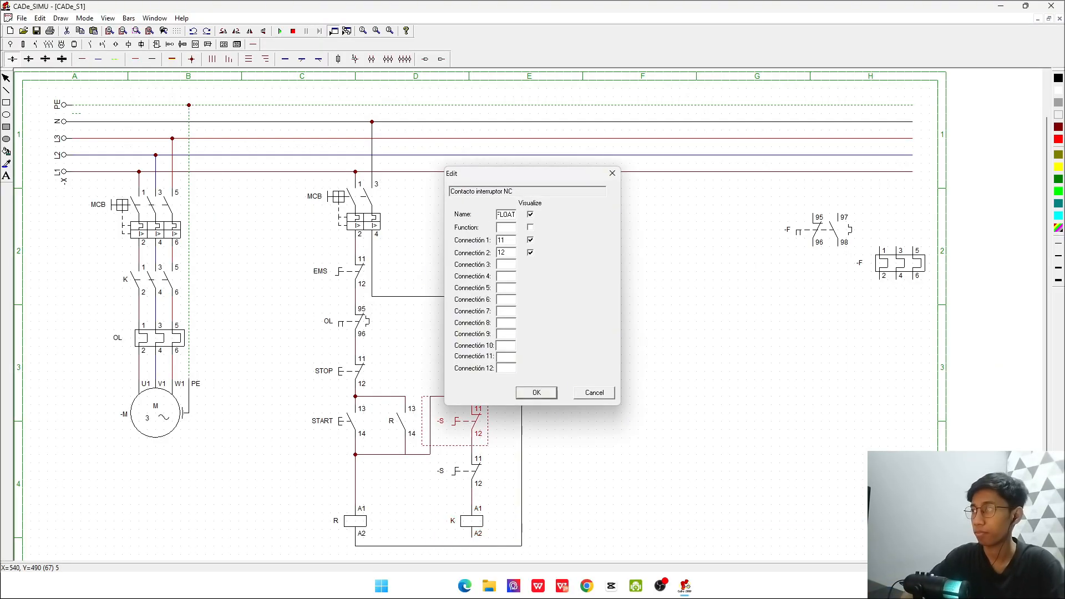
key(Return)
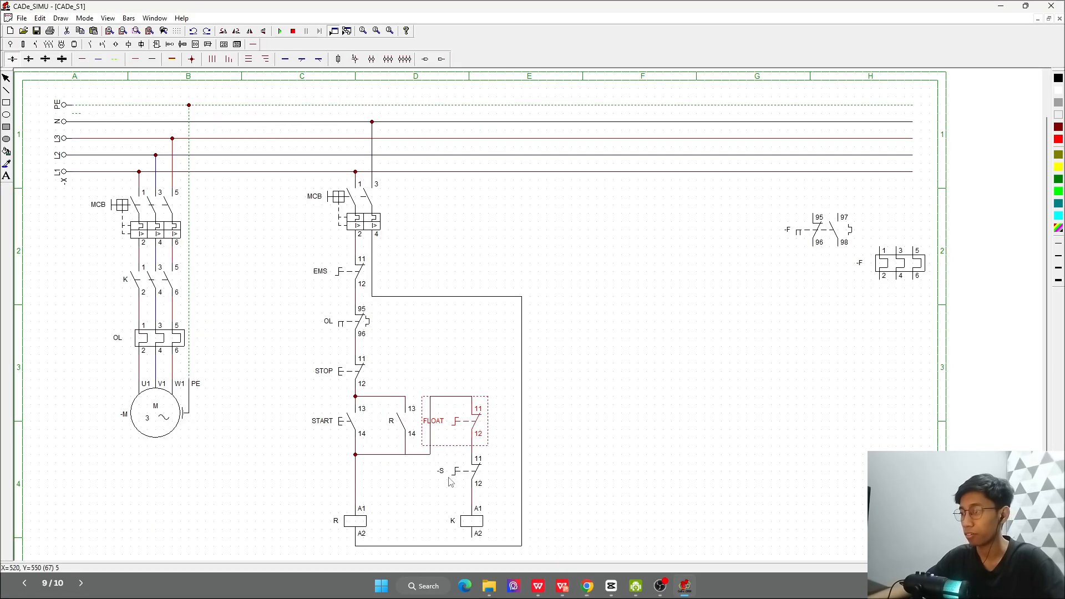
double_click(472, 470)
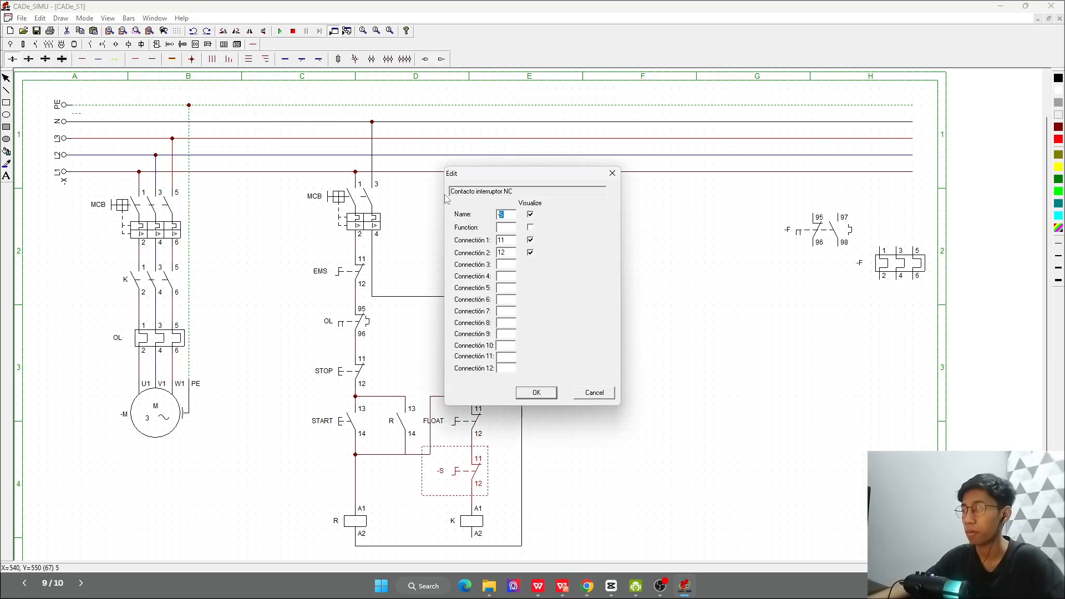
text(PRESS)
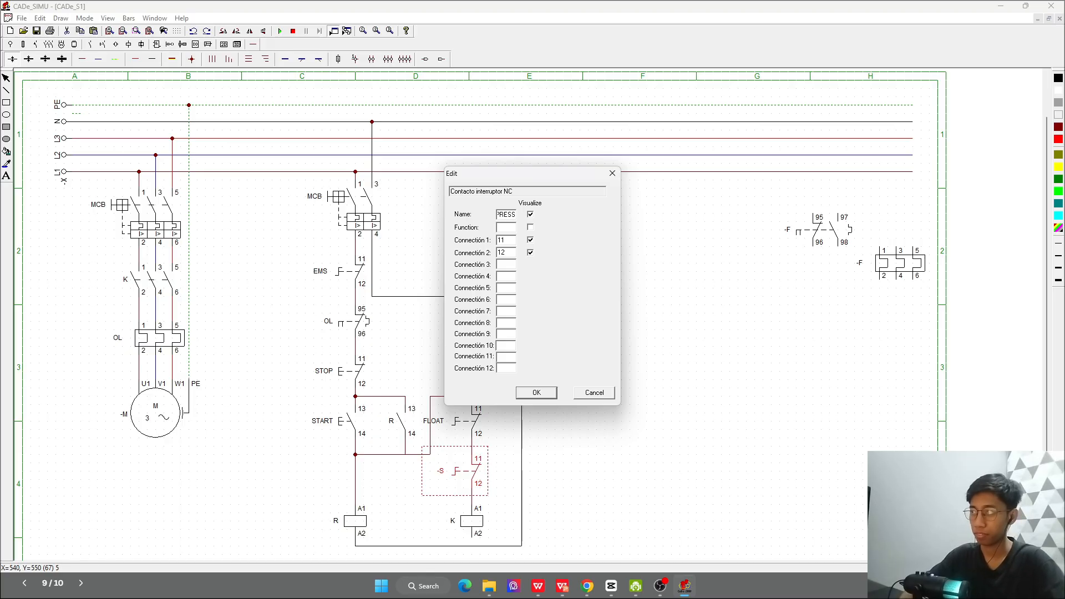
key(Return)
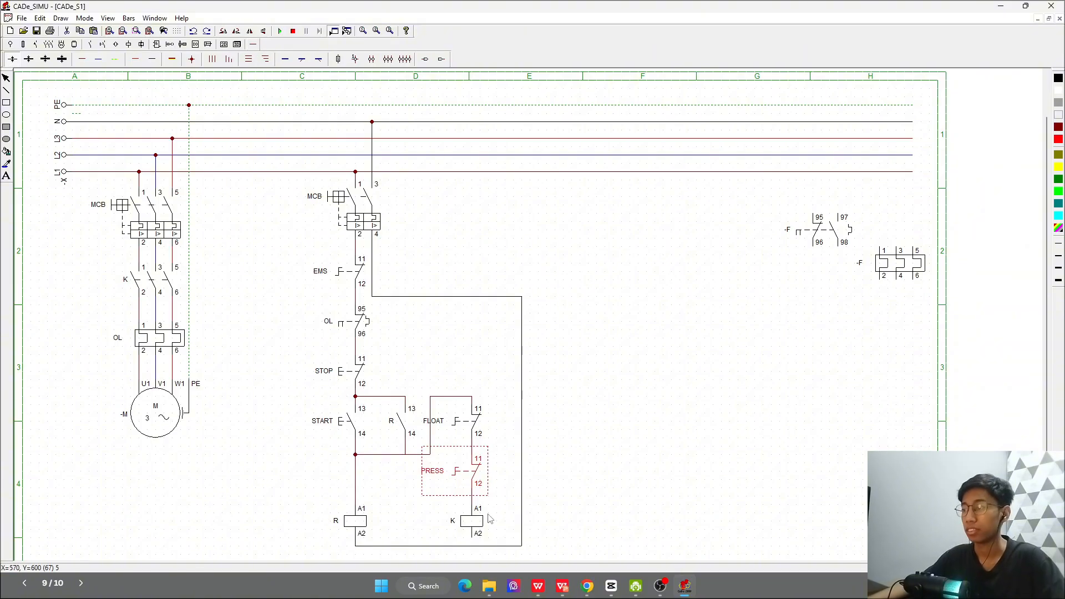
- Simulate the circuit, switch on the motor circuit's three-pole MCB to test it, and stop the simulation
click(571, 474)
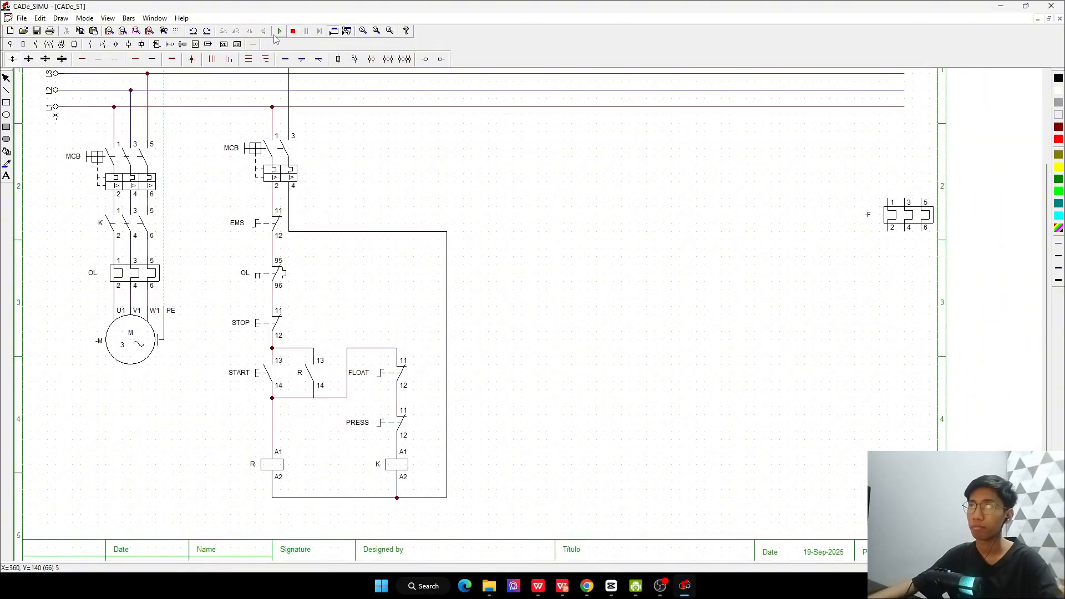
click(280, 30)
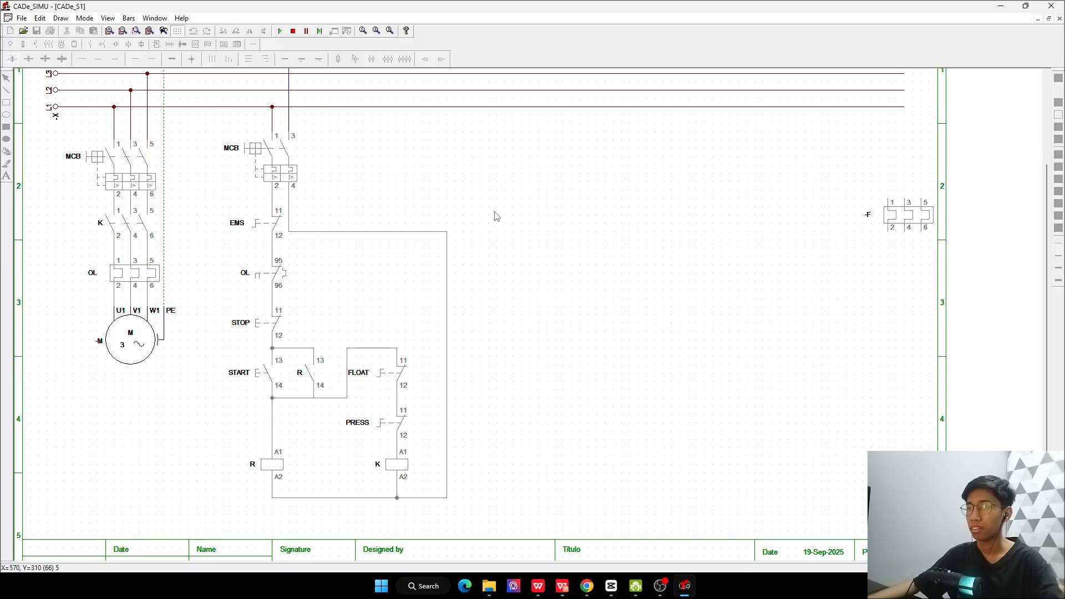
click(141, 165)
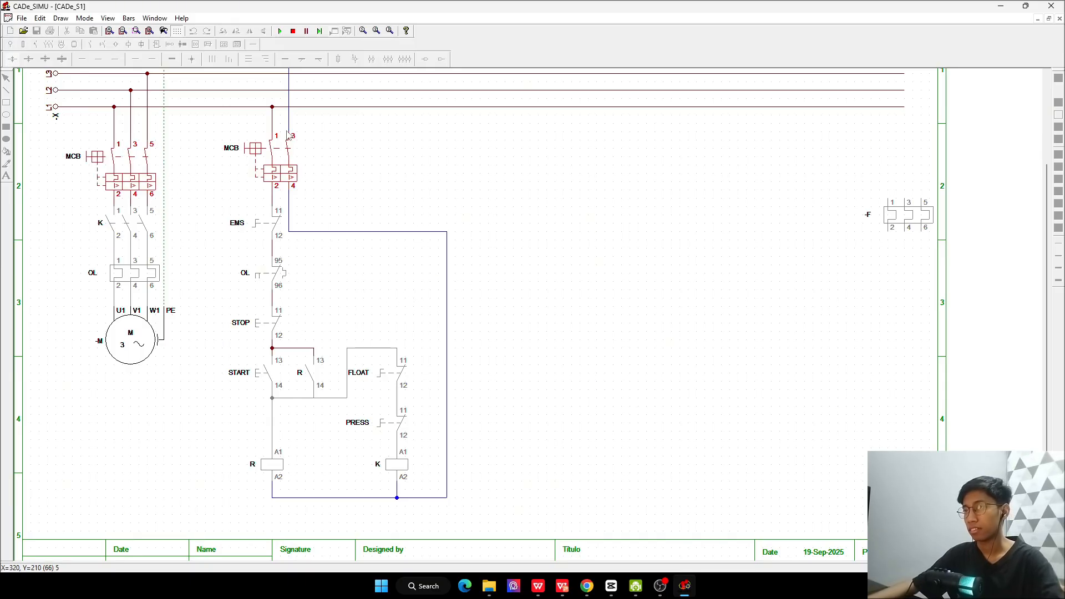
click(293, 30)
- Rename the control circuit's two-pole breaker as MCB2
double_click(277, 161)
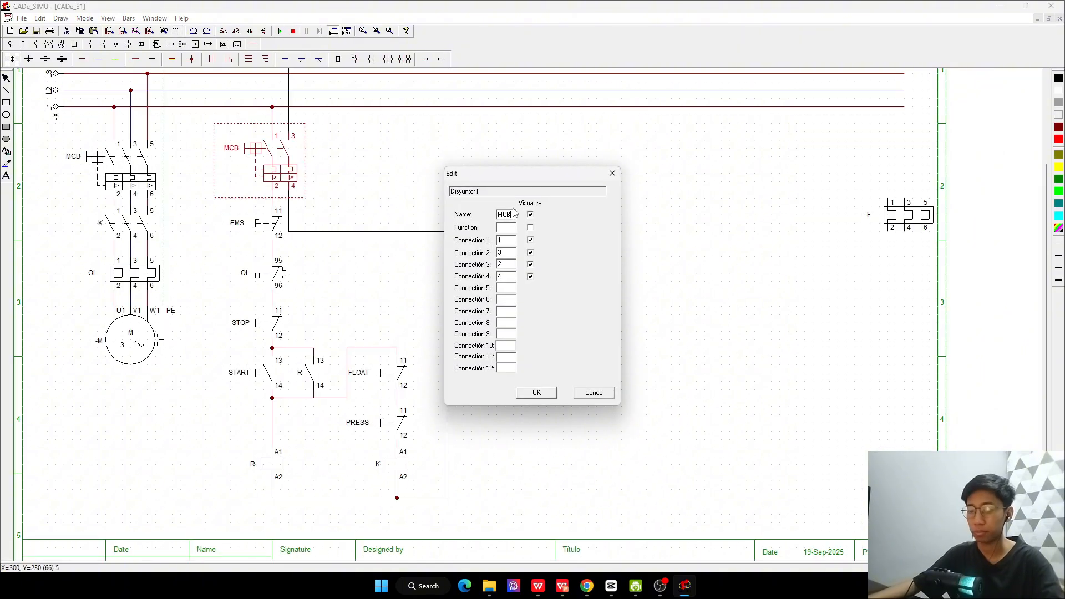
text(2)
key(Return)
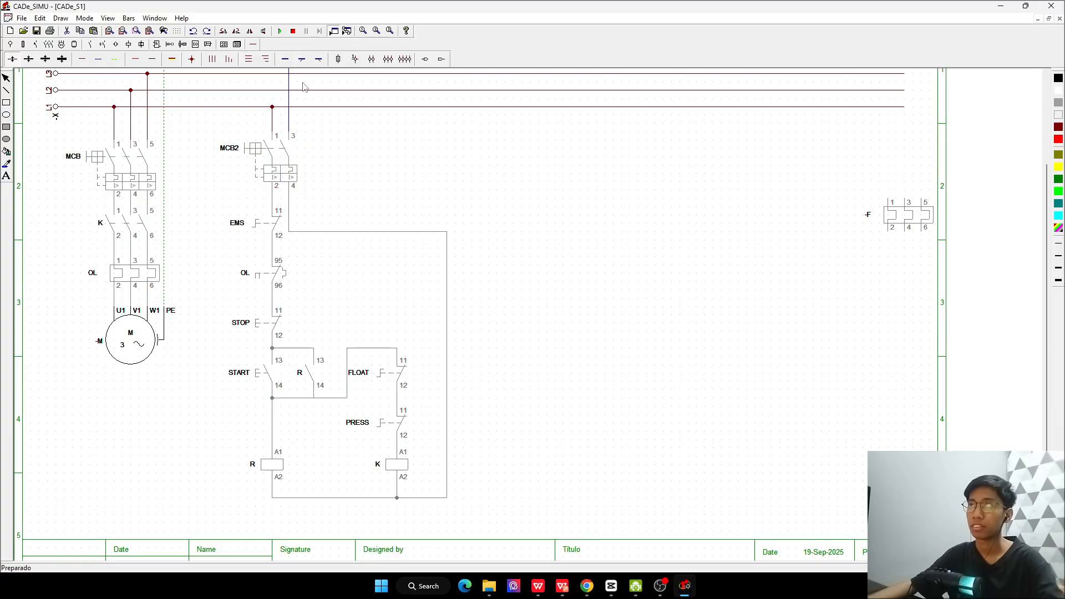
- Simulate the circuit again, switch on MCB and MCB2, and run the motor with the START pushbutton
click(280, 30)
click(134, 161)
click(267, 163)
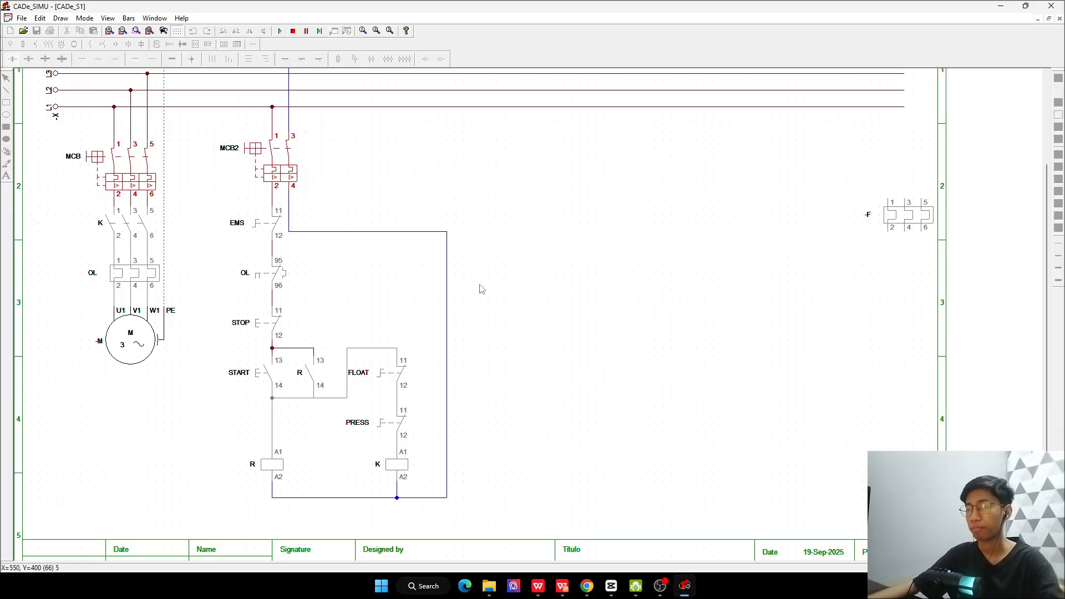
click(265, 372)
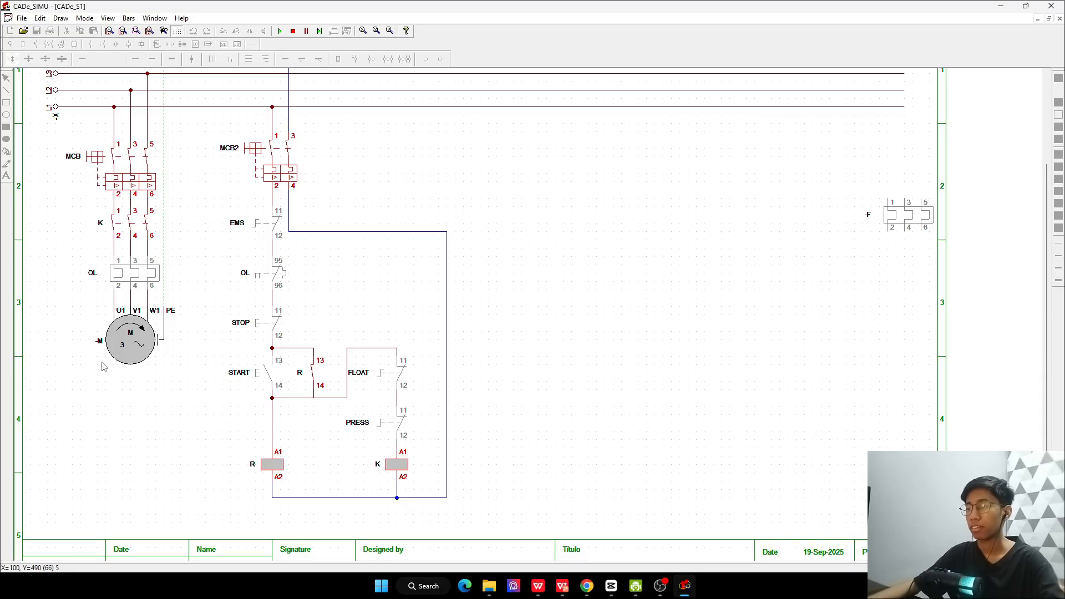
- Test the PRESS and FLOAT switches in turn by opening and reclosing each while the motor circuit is running
click(397, 426)
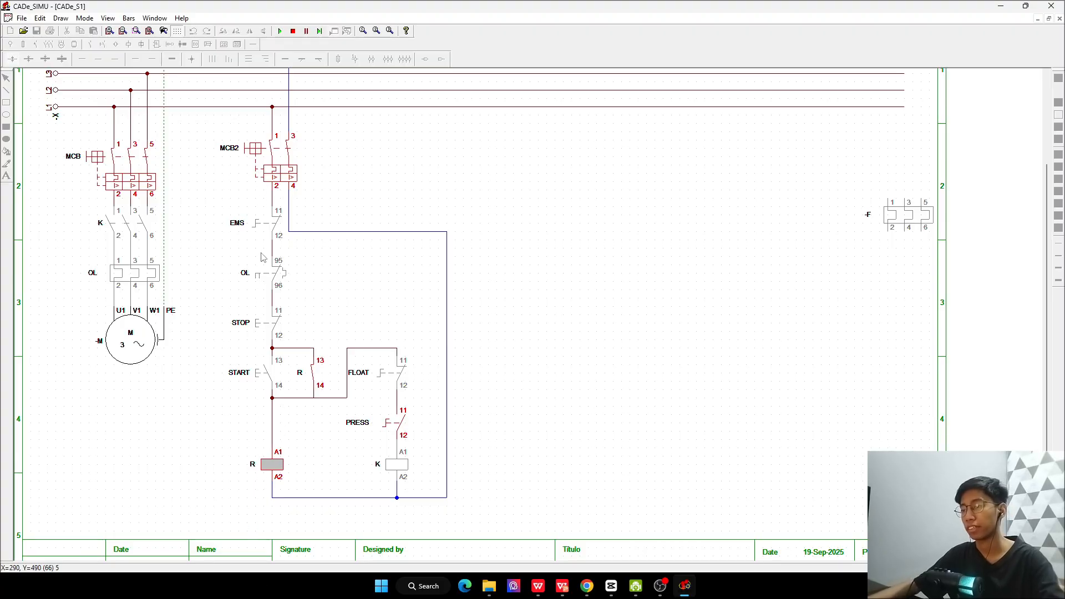
click(396, 427)
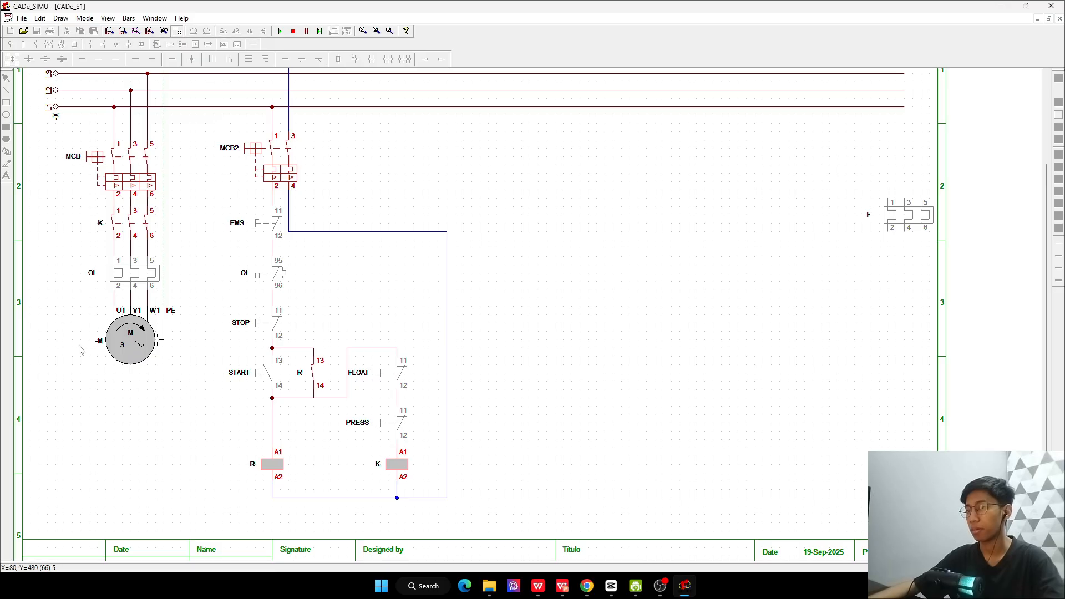
click(398, 375)
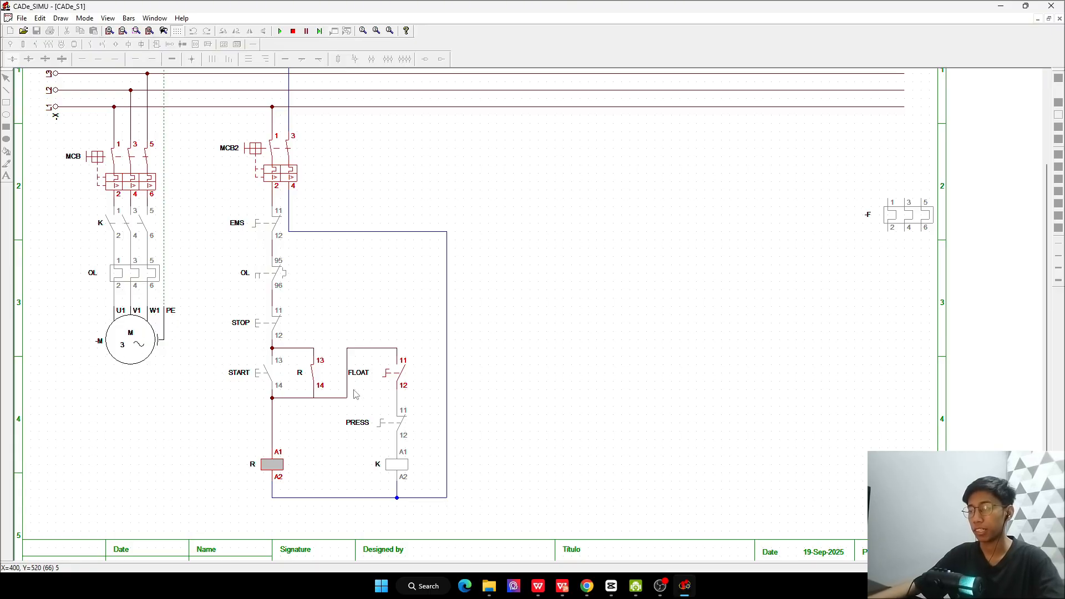
click(394, 374)
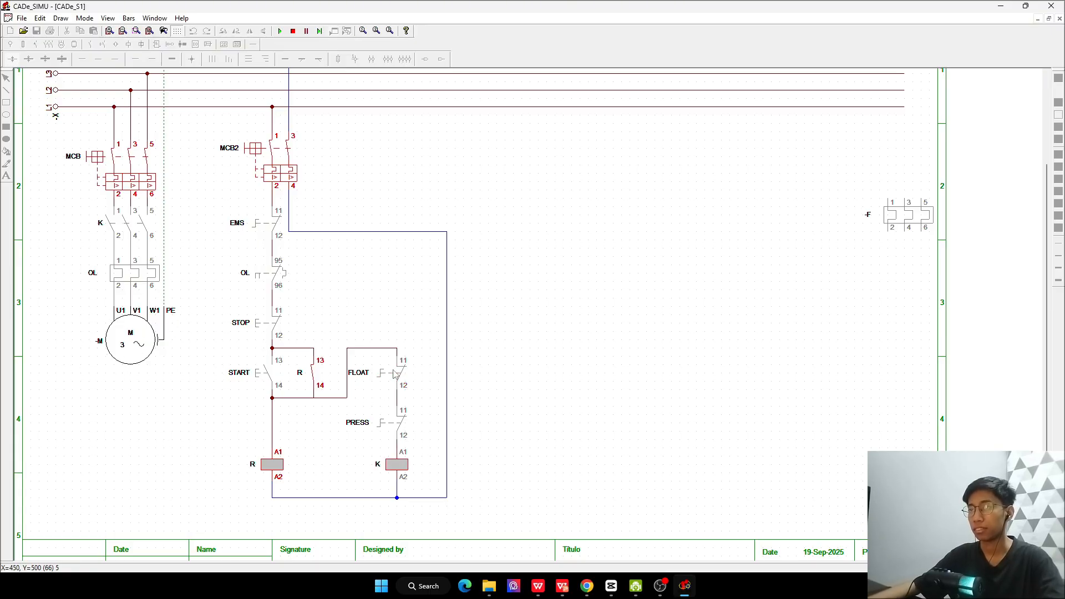
- Test the emergency stop by actuating and releasing EMS, and restart the motor with START
click(277, 224)
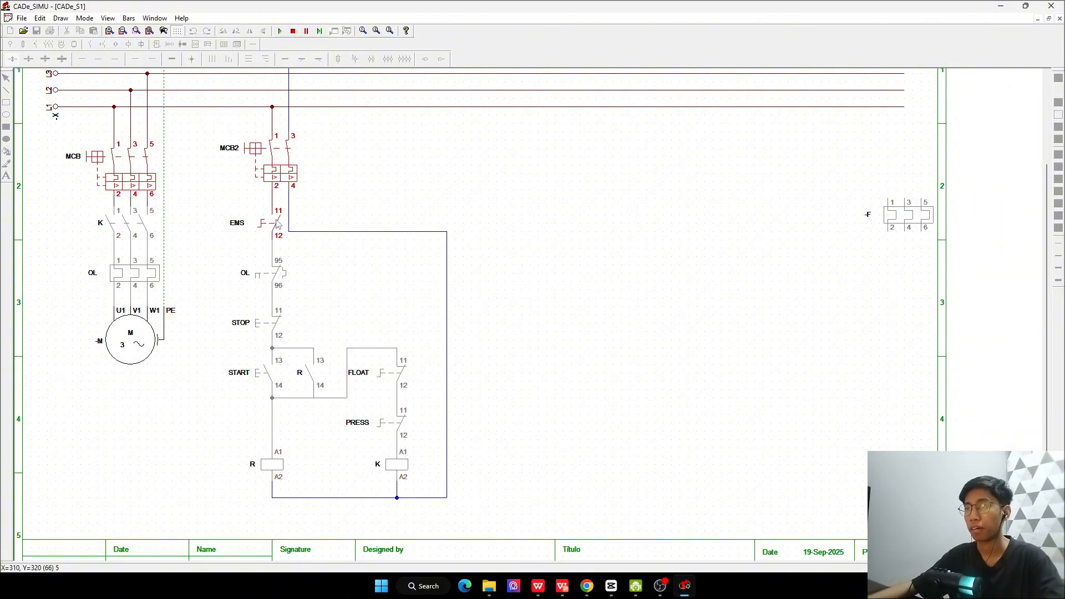
click(277, 223)
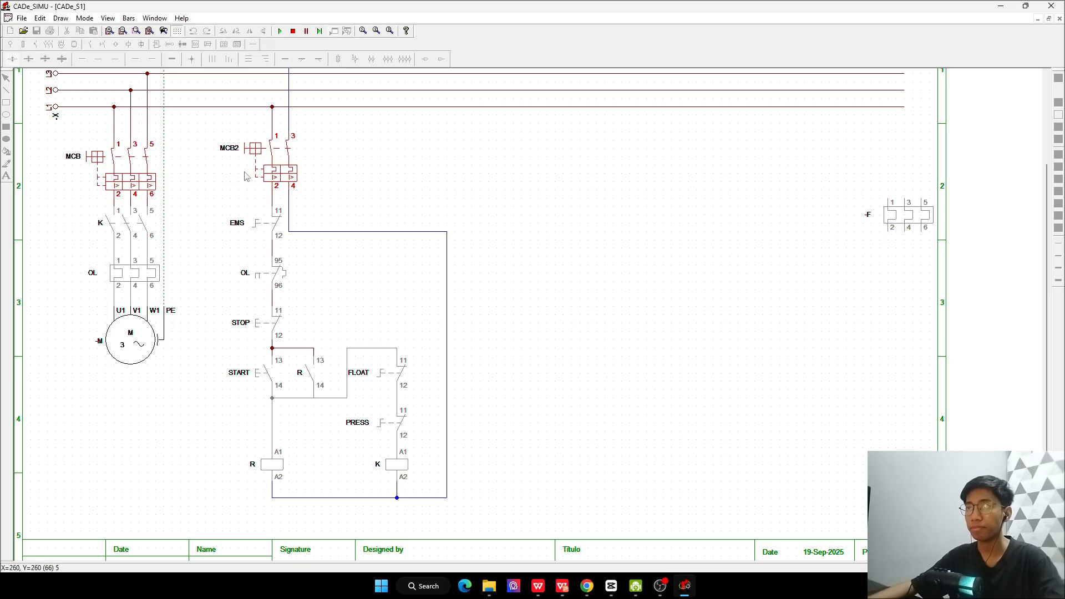
click(273, 379)
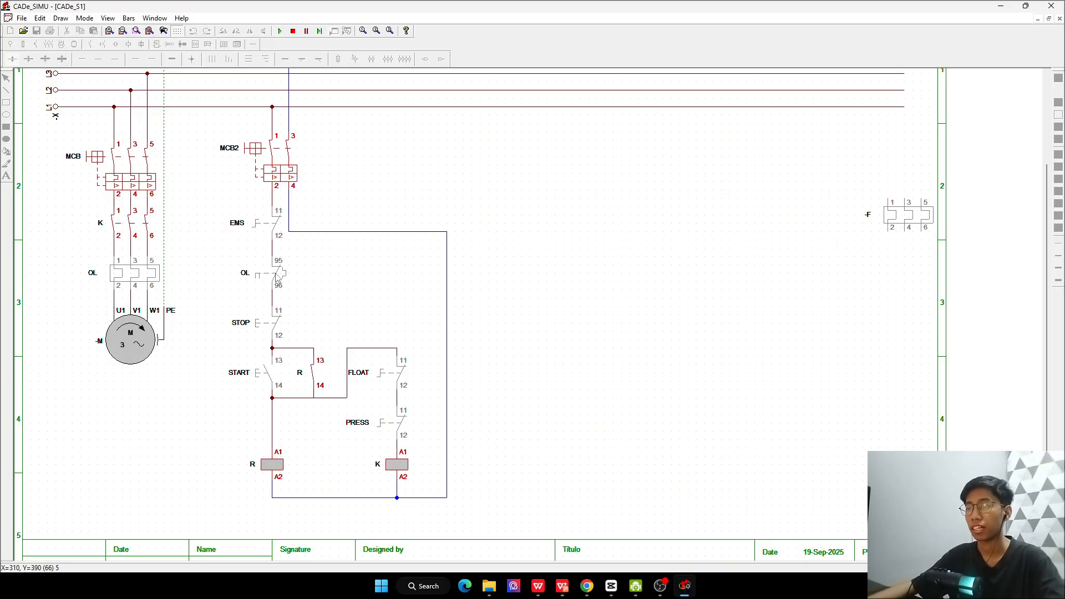
- Trip and reset the OL overload relay in the motor circuit, and stop the simulation
click(123, 276)
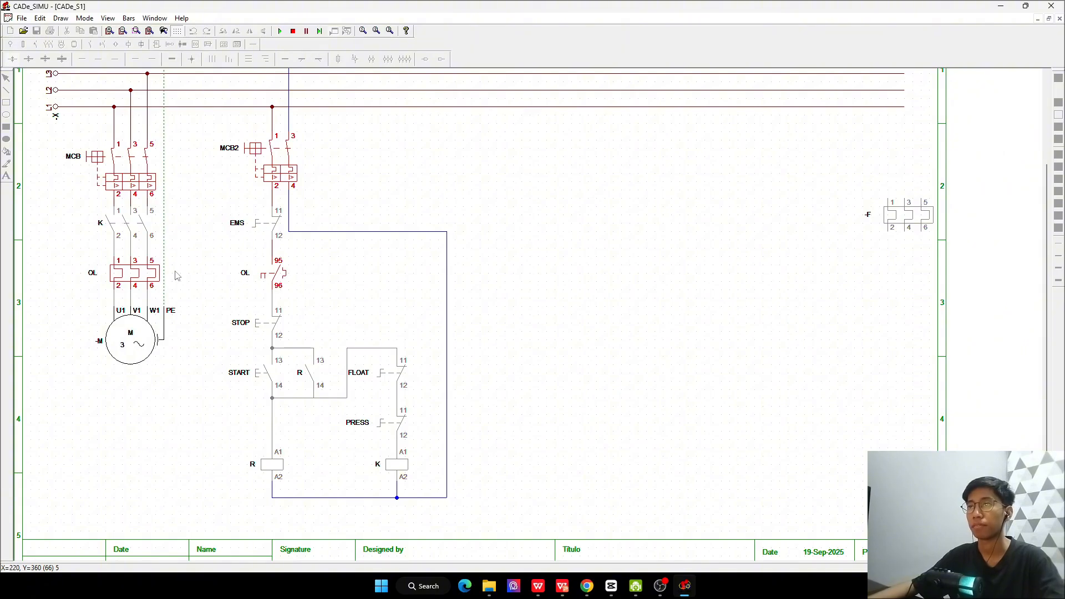
click(121, 276)
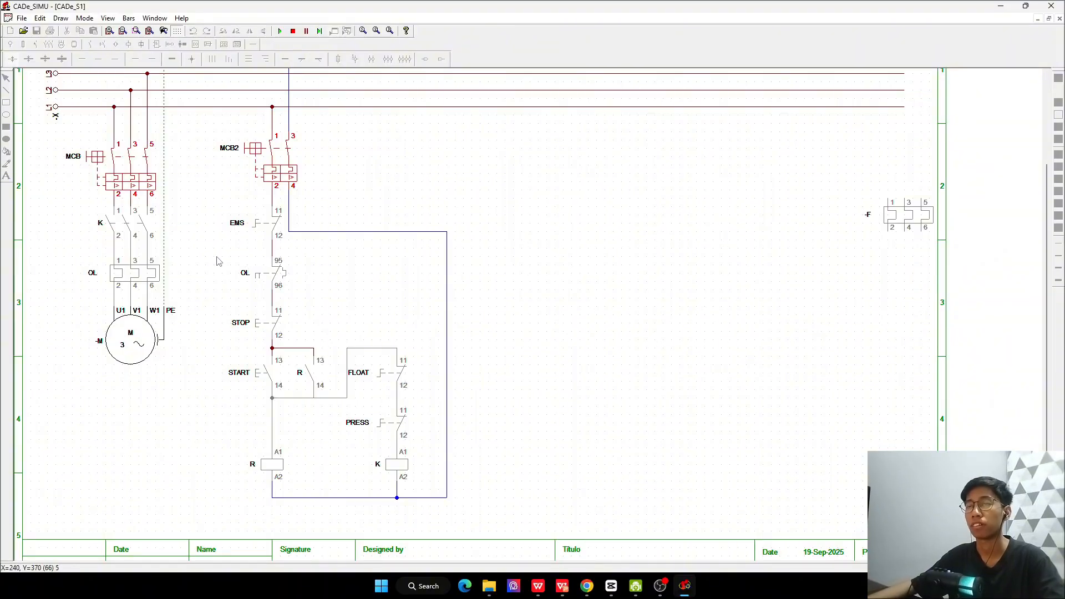
click(293, 31)
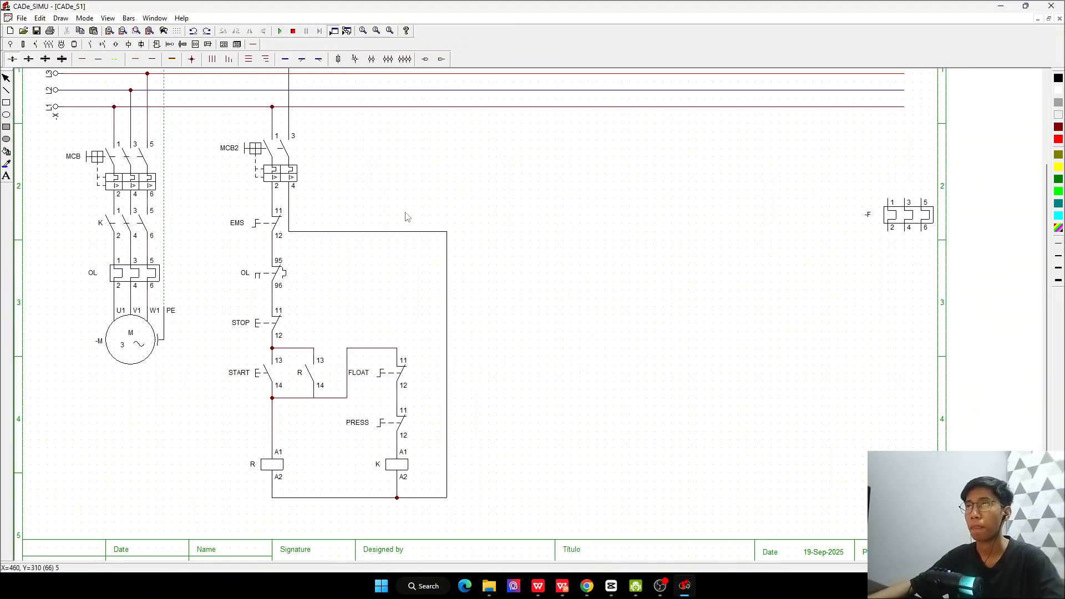